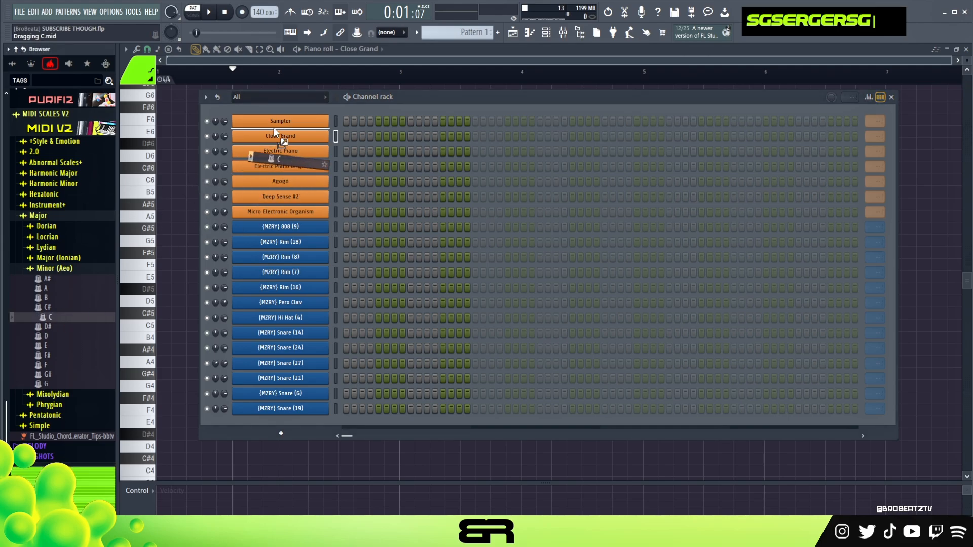
Step: Load the C natural minor MIDI scale into the Sampler channel and rename that channel C Minor, leaving only the Close Grand piano roll open
{"action": "left_click", "coordinate": [563, 310]}
{"action": "right_click", "coordinate": [274, 123]}
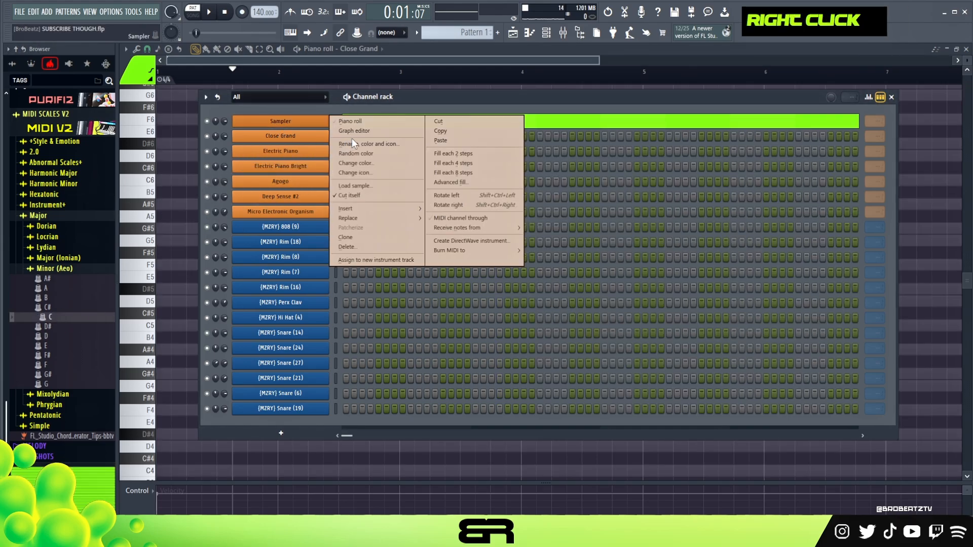
{"action": "left_click", "coordinate": [354, 140]}
{"action": "type", "text": "C Minor"}
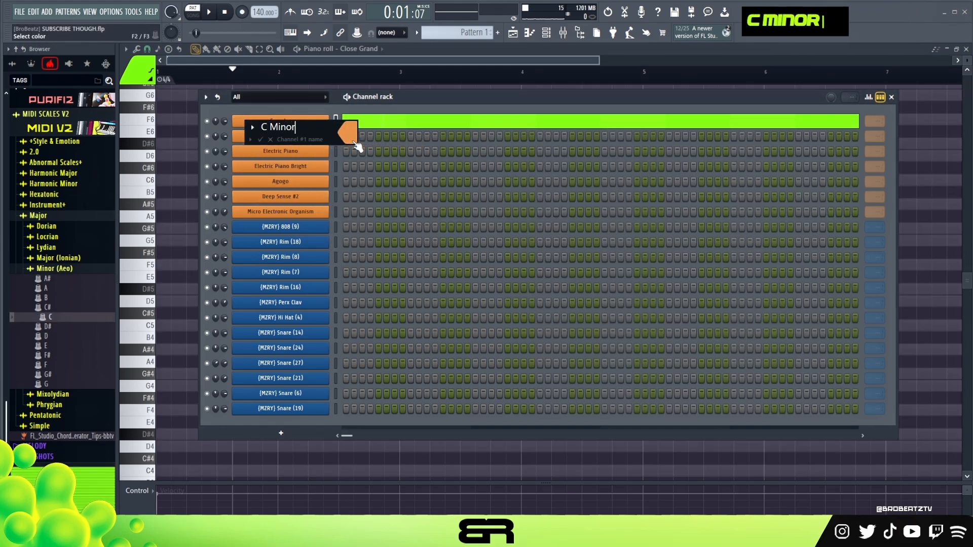
{"action": "key", "text": "Return"}
{"action": "left_click", "coordinate": [67, 128]}
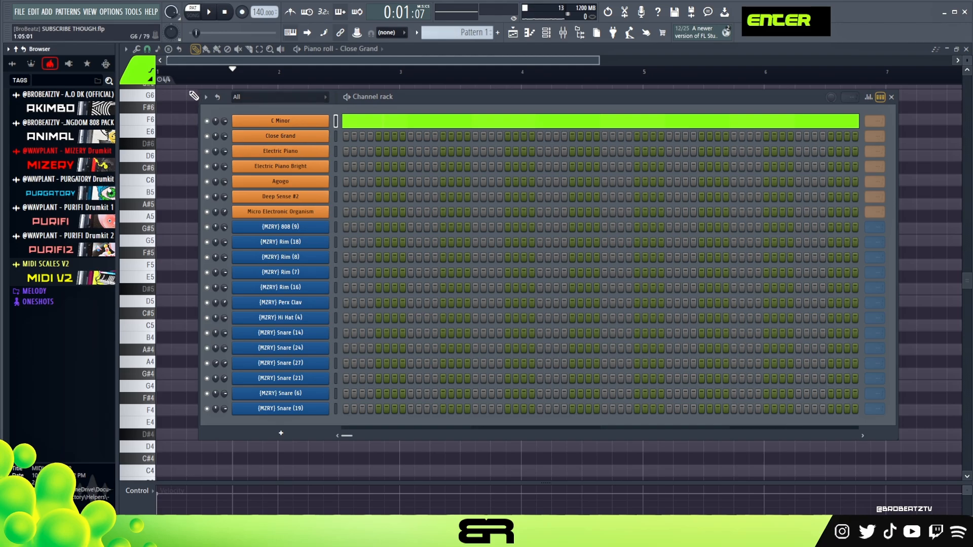
{"action": "left_click", "coordinate": [232, 75]}
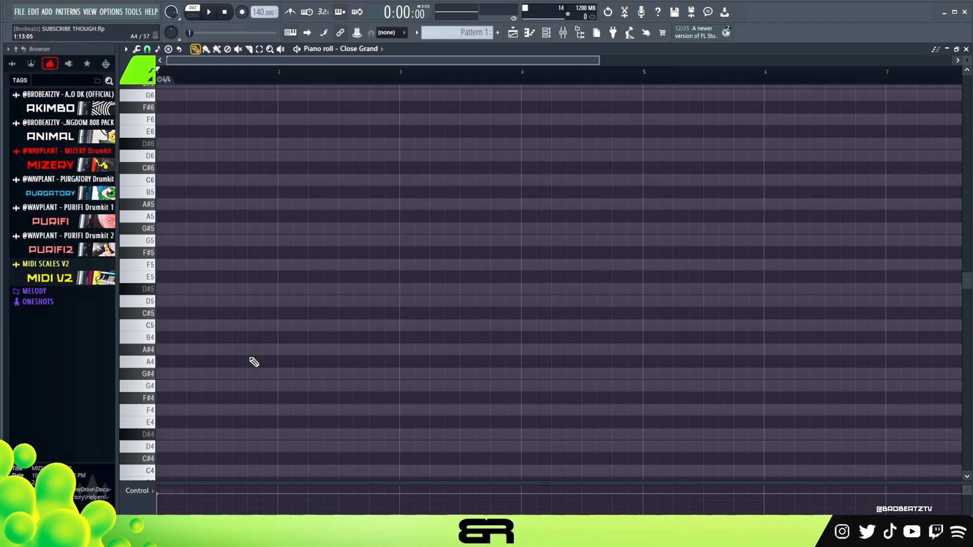
Step: Draw one-bar C5 and G5 notes at the start of bar 1 in the Close Grand piano roll
{"action": "scroll", "coordinate": [254, 362], "scroll_direction": "down", "scroll_amount": 2}
{"action": "scroll", "coordinate": [249, 353], "scroll_direction": "up", "scroll_amount": 2}
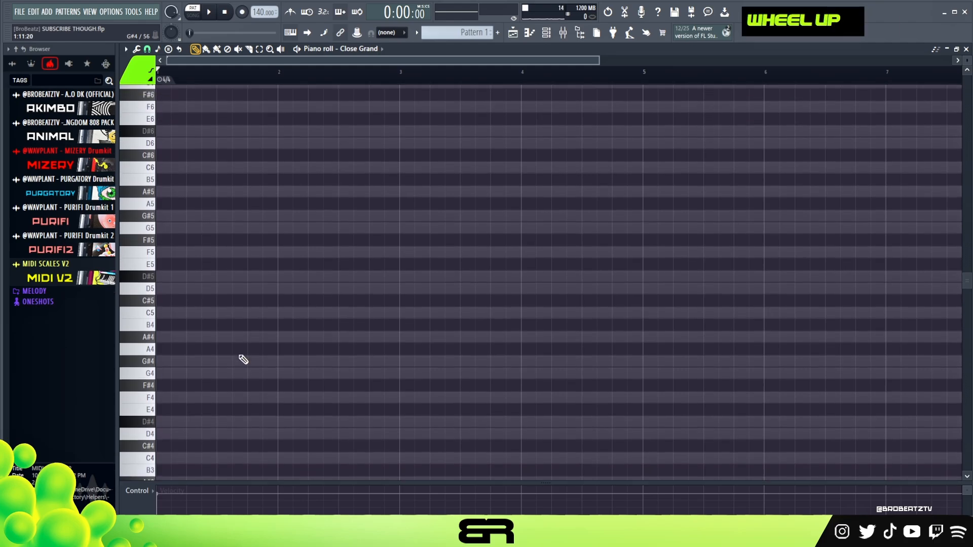
{"action": "left_click", "coordinate": [178, 324]}
{"action": "left_click", "coordinate": [178, 325], "text": "ctrl"}
{"action": "left_click_drag", "start_coordinate": [178, 324], "coordinate": [172, 240], "text": "shift"}
{"action": "right_click", "coordinate": [243, 289]}
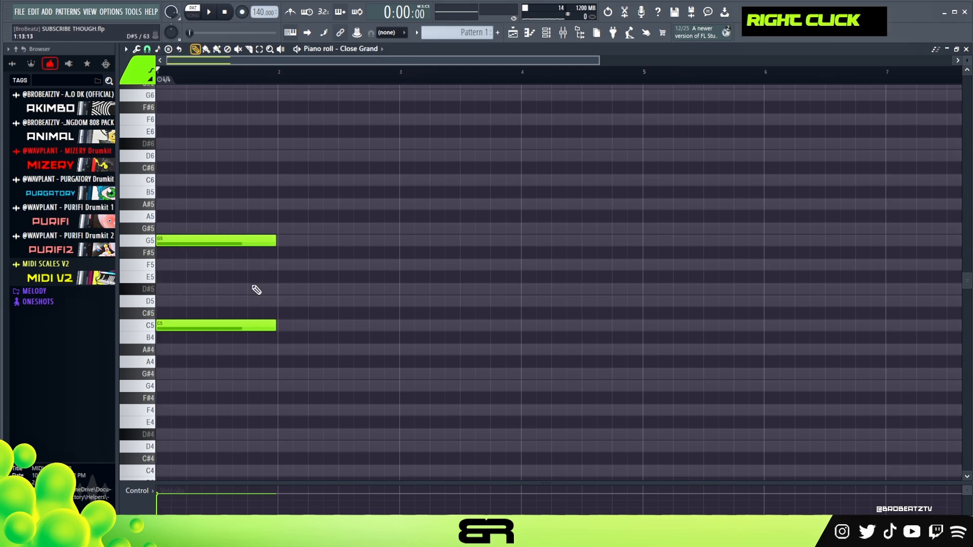
{"action": "right_click", "coordinate": [201, 271], "text": "alt"}
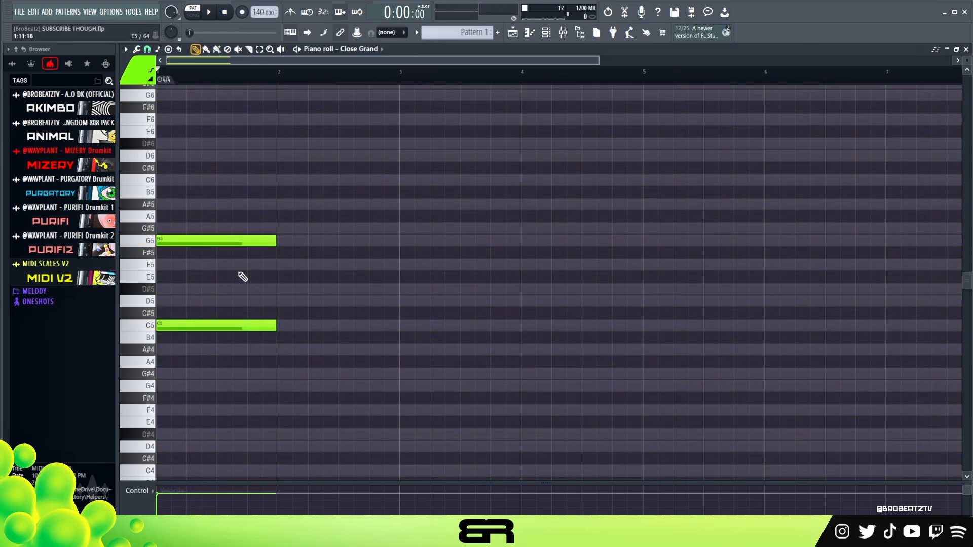
Step: Add D#5 and D5 notes partway through bar 1 and raise both by an octave, removing the stray F5 note
{"action": "left_click", "coordinate": [189, 265]}
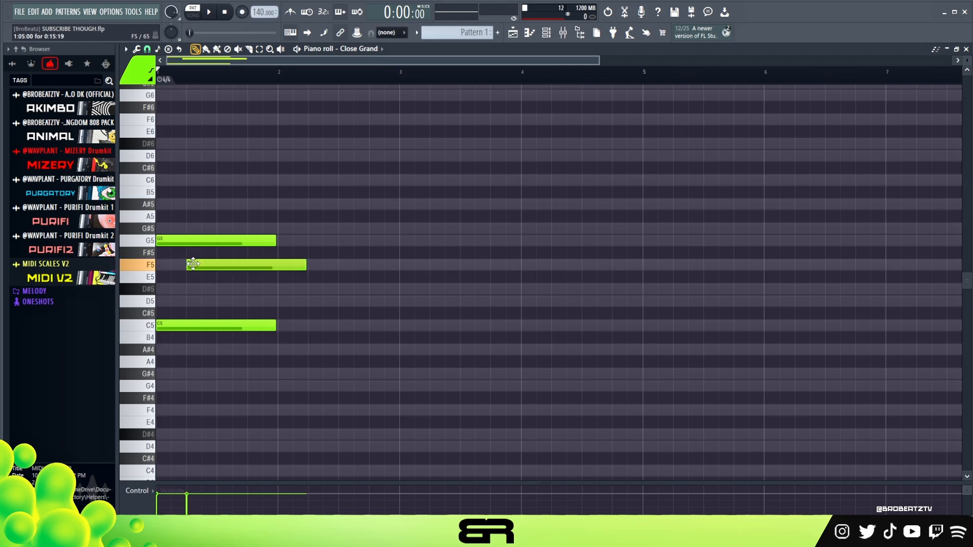
{"action": "double_click", "coordinate": [202, 290]}
{"action": "right_click", "coordinate": [241, 265]}
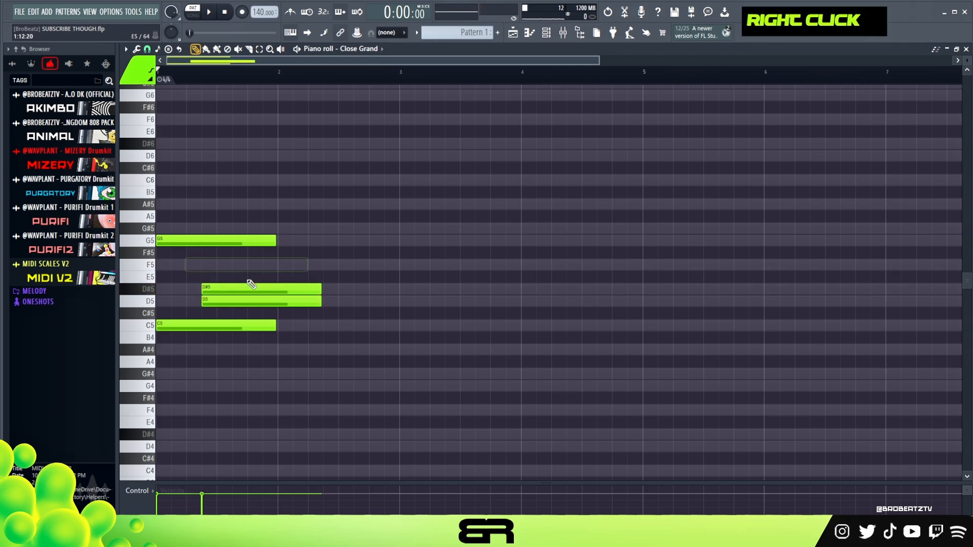
{"action": "left_click_drag", "start_coordinate": [247, 275], "coordinate": [240, 332]}
{"action": "left_click_drag", "start_coordinate": [266, 288], "coordinate": [261, 304]}
{"action": "key", "text": "ctrl+Up"}
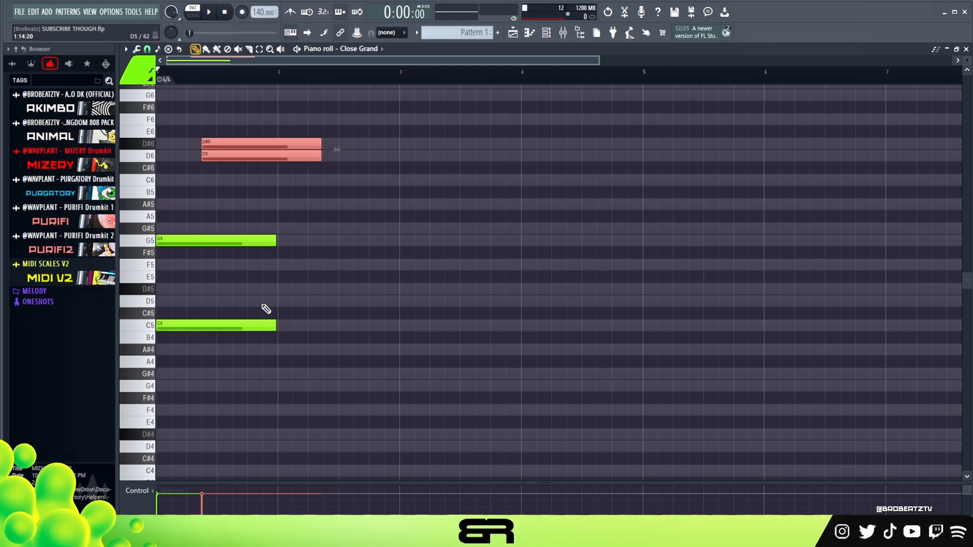
{"action": "right_click", "coordinate": [325, 236]}
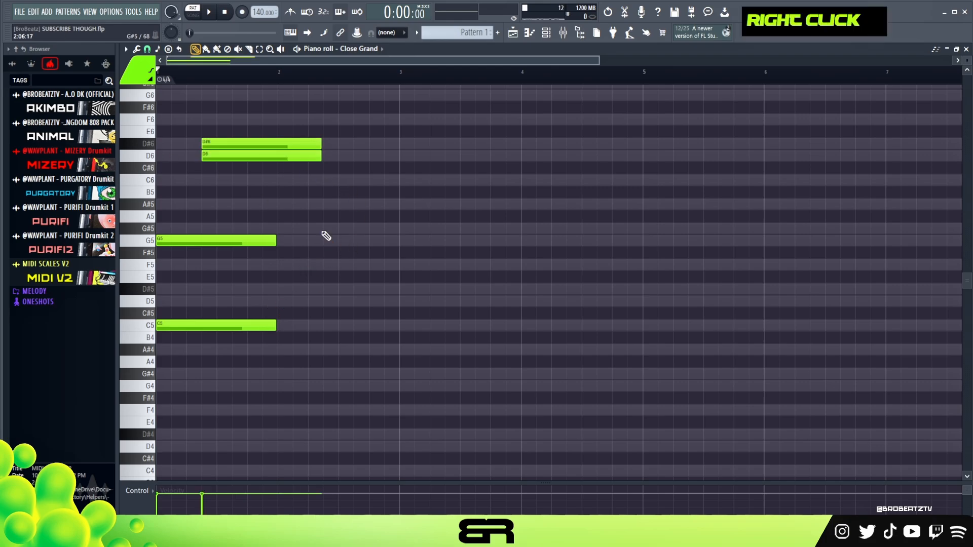
Step: Stagger the high pair so D#6 starts slightly before D6, and play the pattern to check the timing
{"action": "scroll", "coordinate": [379, 191], "scroll_direction": "up", "scroll_amount": 1}
{"action": "scroll", "coordinate": [235, 76], "scroll_direction": "up", "scroll_amount": 2}
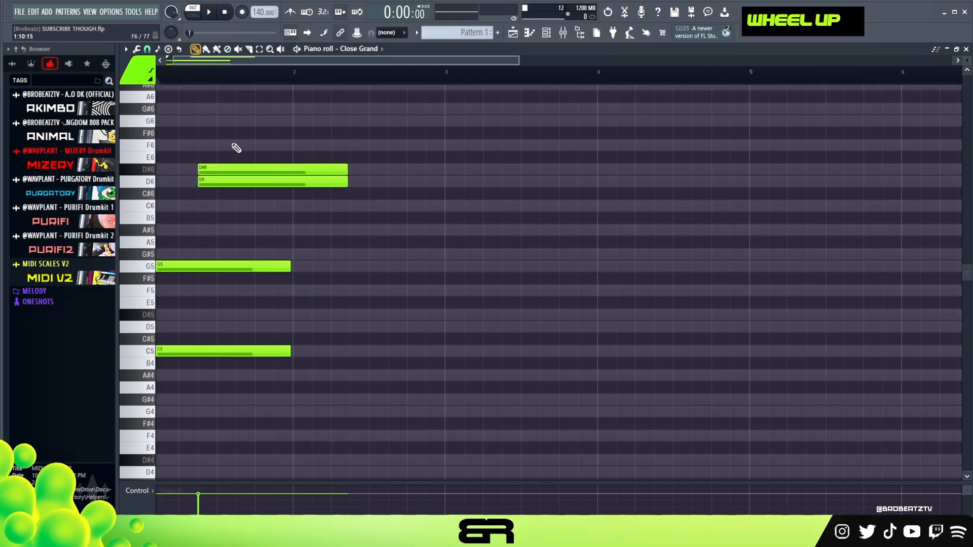
{"action": "left_click_drag", "start_coordinate": [222, 166], "coordinate": [214, 166]}
{"action": "left_click_drag", "start_coordinate": [198, 153], "coordinate": [208, 178]}
{"action": "left_click_drag", "start_coordinate": [204, 60], "coordinate": [165, 68]}
{"action": "key", "text": "space"}
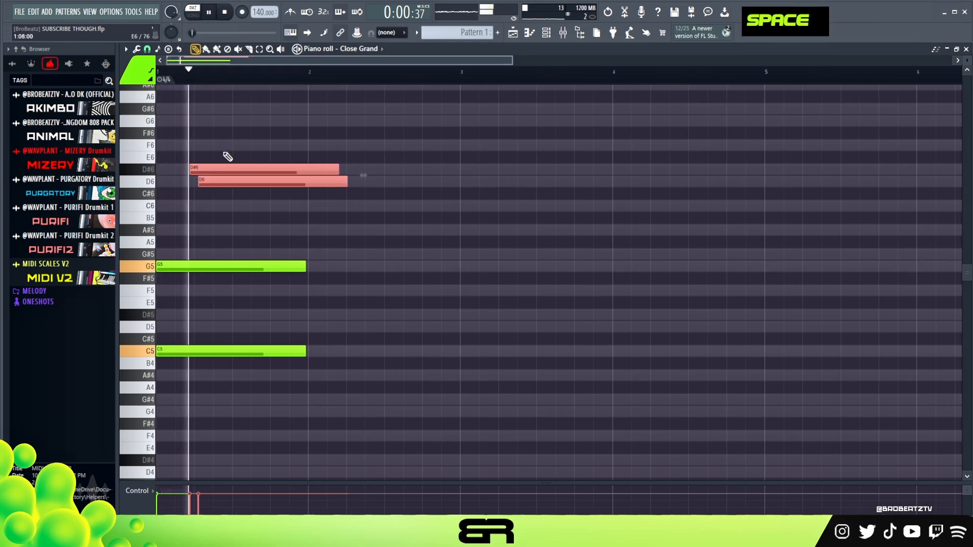
{"action": "key", "text": "space"}
{"action": "right_click", "coordinate": [221, 205]}
{"action": "left_click_drag", "start_coordinate": [219, 186], "coordinate": [220, 186]}
{"action": "key", "text": "space"}
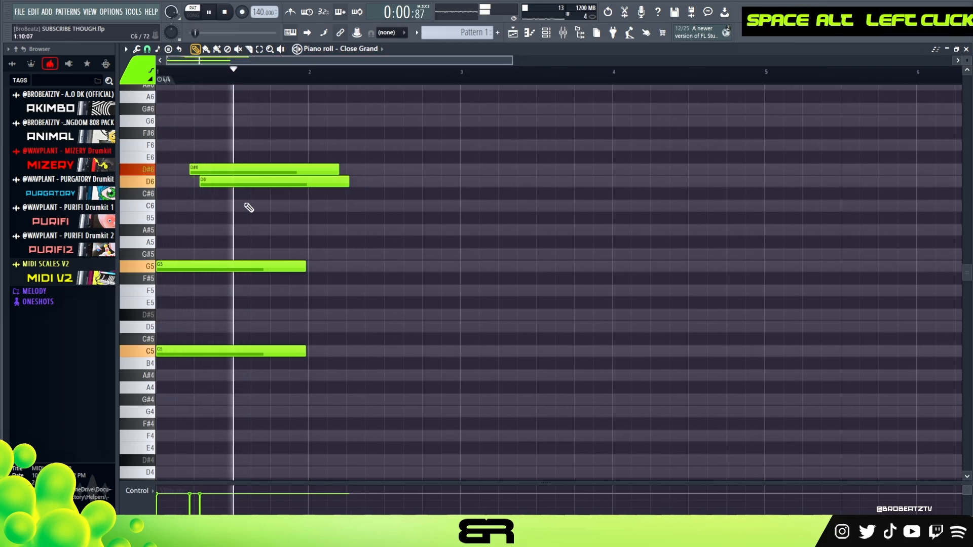
{"action": "key", "text": "space"}
Step: Lengthen the C5, G5, D#6 and D6 notes to about the end of bar 2 and play the pattern
{"action": "left_click_drag", "start_coordinate": [365, 141], "coordinate": [250, 373]}
{"action": "left_click_drag", "start_coordinate": [306, 266], "coordinate": [468, 292]}
{"action": "right_click", "coordinate": [487, 250]}
{"action": "left_click_drag", "start_coordinate": [487, 164], "coordinate": [458, 188]}
{"action": "right_click", "coordinate": [504, 250]}
{"action": "key", "text": "space"}
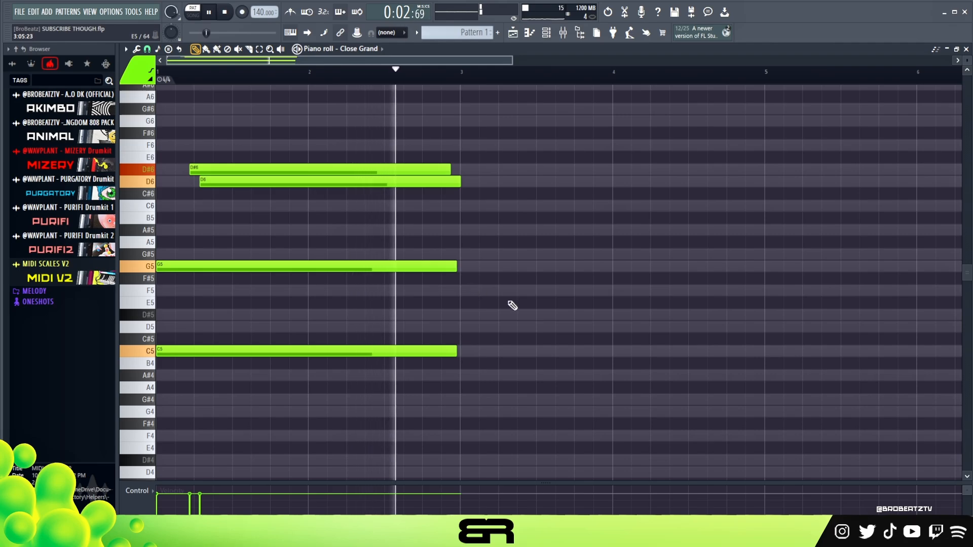
{"action": "key", "text": "space"}
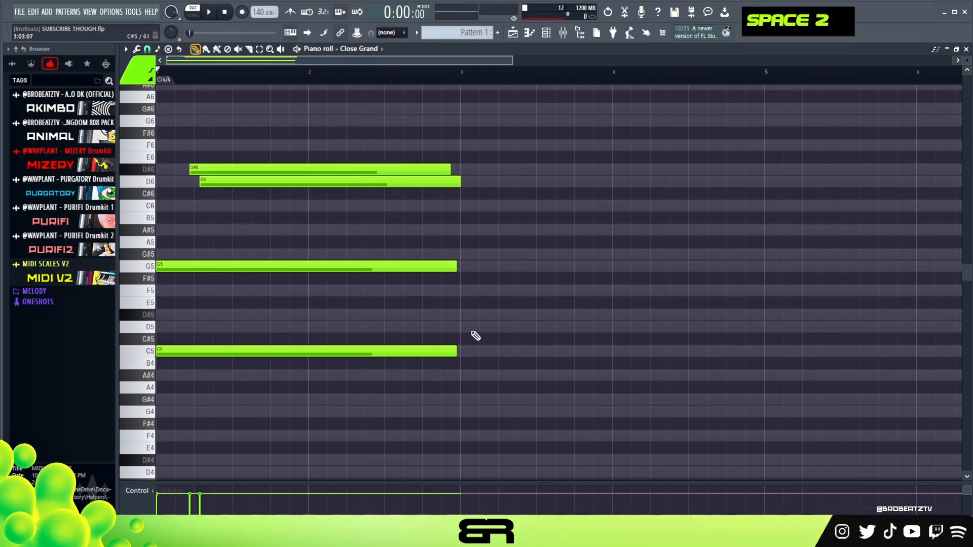
Step: Place a one-bar F4 bass note in bar 3 by lowering a drawn F5 an octave, and delete the extra D#5 and D5 notes
{"action": "left_click", "coordinate": [290, 290]}
{"action": "left_click", "coordinate": [290, 315]}
{"action": "left_click", "coordinate": [289, 327]}
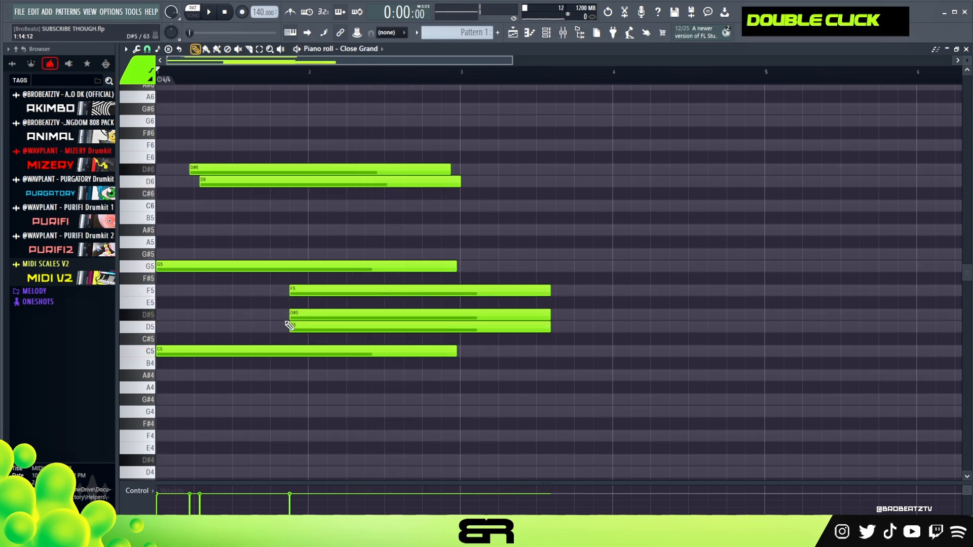
{"action": "left_click", "coordinate": [369, 291], "text": "ctrl"}
{"action": "key", "text": "ctrl+Down"}
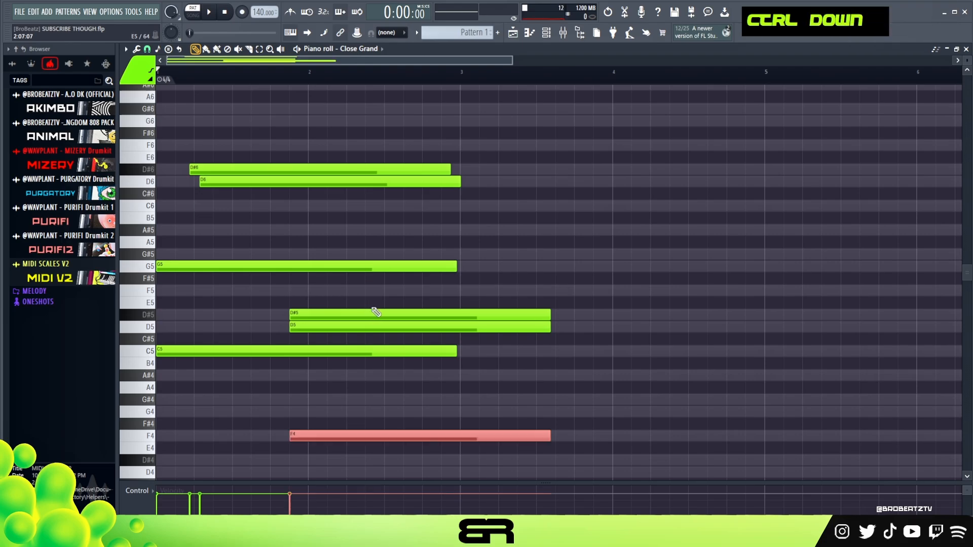
{"action": "left_click_drag", "start_coordinate": [307, 434], "coordinate": [516, 431]}
{"action": "right_click", "coordinate": [494, 327]}
{"action": "right_click", "coordinate": [496, 315]}
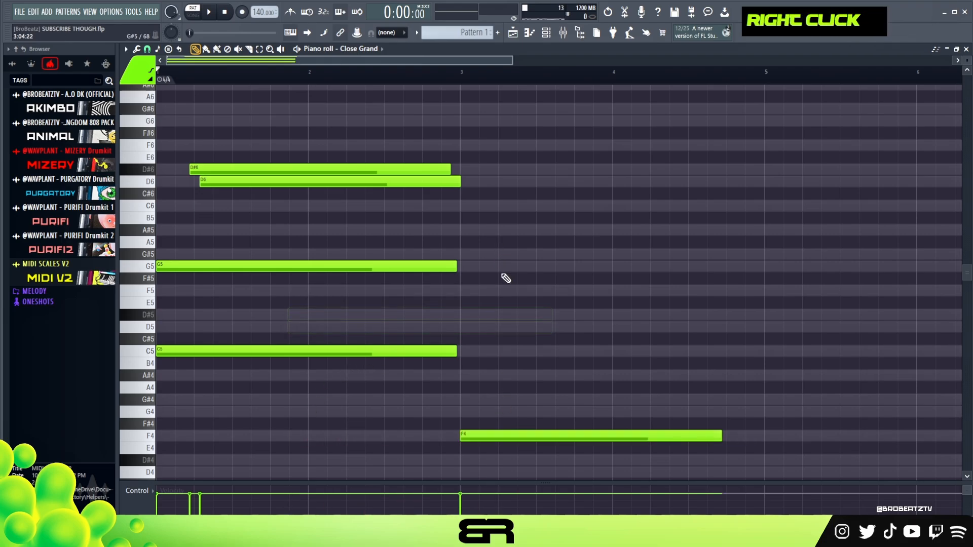
{"action": "left_click", "coordinate": [693, 432], "text": "ctrl"}
{"action": "left_click_drag", "start_coordinate": [718, 434], "coordinate": [548, 468]}
Step: Copy the F4 bass note to G4 across bar 4 and play the pattern
{"action": "left_click", "coordinate": [569, 440], "text": "ctrl"}
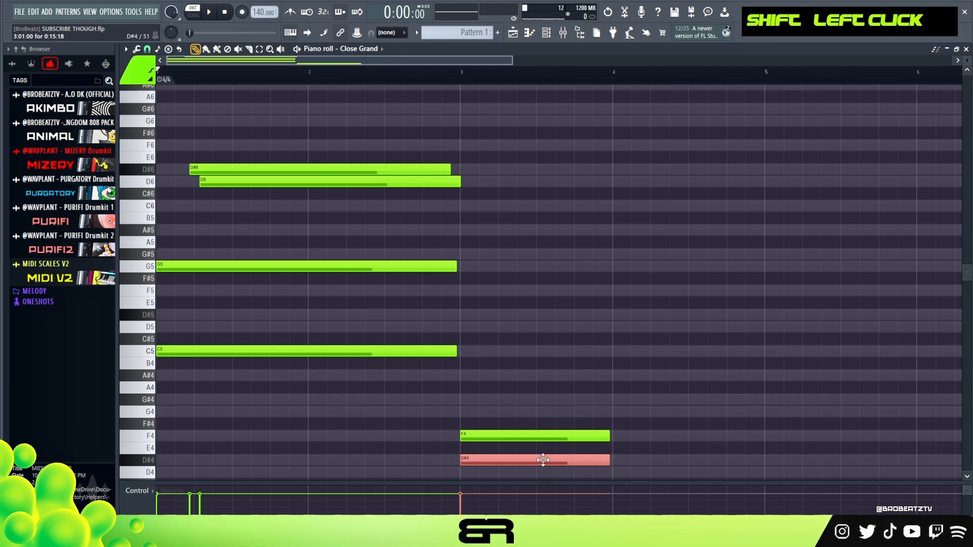
{"action": "mouse_move", "coordinate": [531, 461]}
{"action": "left_mouse_down"}
{"action": "mouse_move", "coordinate": [540, 411]}
{"action": "mouse_move", "coordinate": [667, 411]}
{"action": "left_mouse_up"}
{"action": "right_click", "coordinate": [540, 411]}
{"action": "key", "text": "space"}
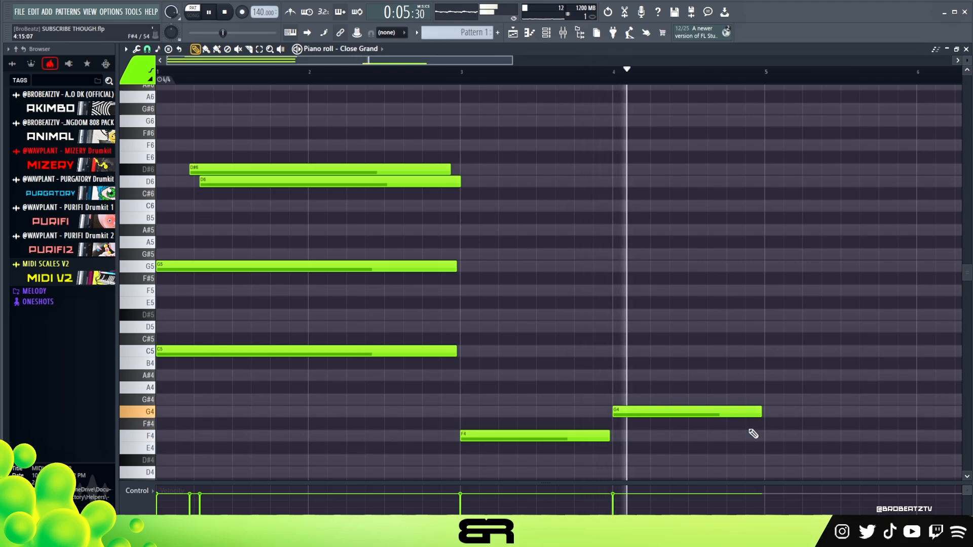
{"action": "key", "text": "space"}
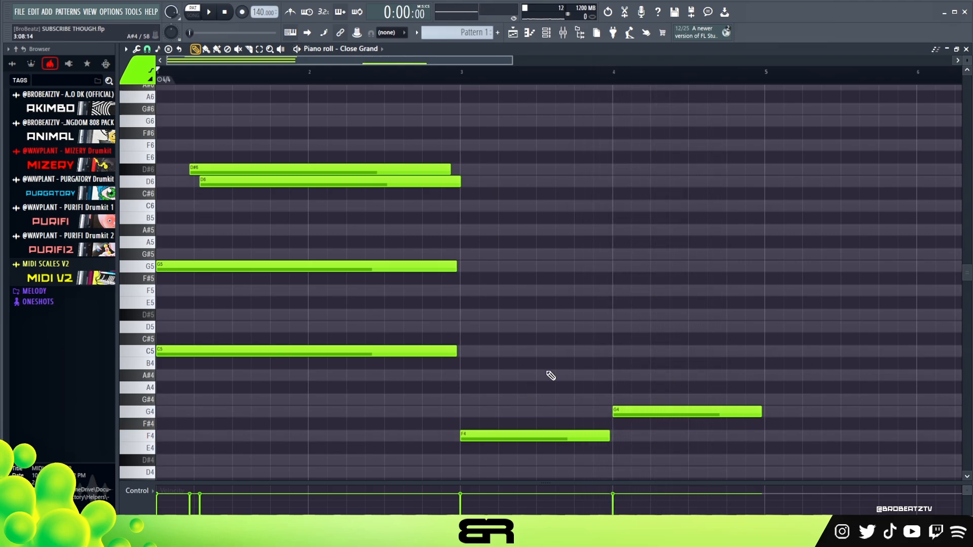
{"action": "right_click", "coordinate": [621, 373]}
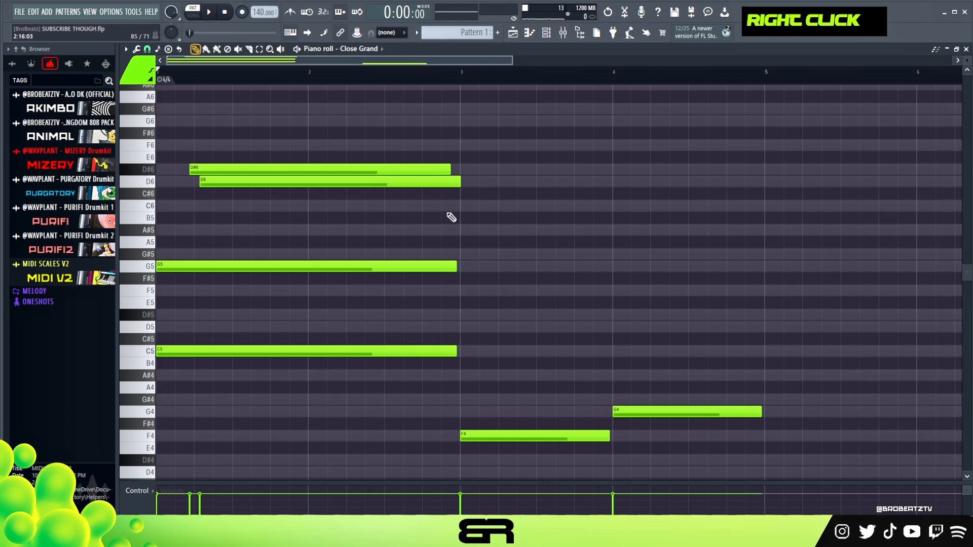
Step: Copy the D6 note as a one-bar C6 in bar 3, duplicate it to A#5 in bar 4, and play the pattern
{"action": "left_click_drag", "start_coordinate": [311, 182], "coordinate": [547, 202]}
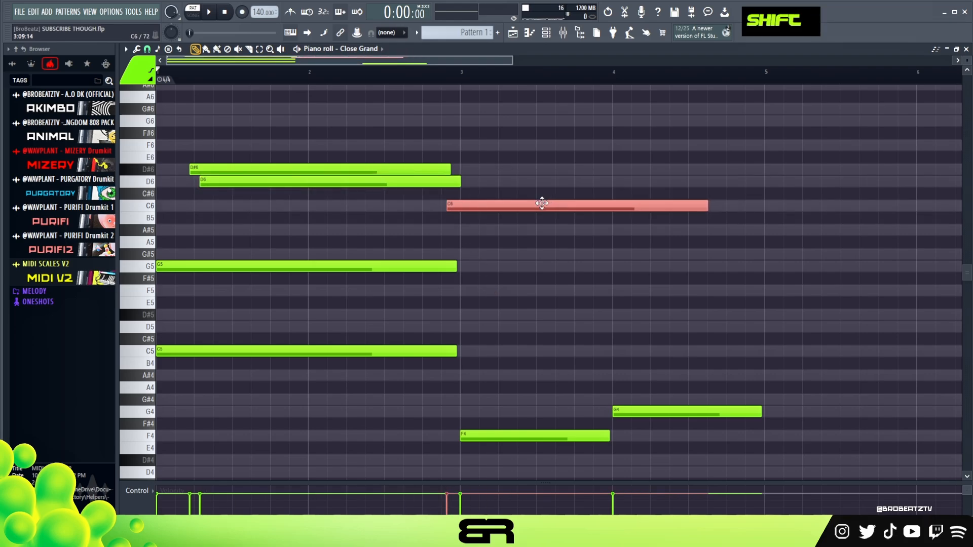
{"action": "left_click_drag", "start_coordinate": [719, 206], "coordinate": [673, 230]}
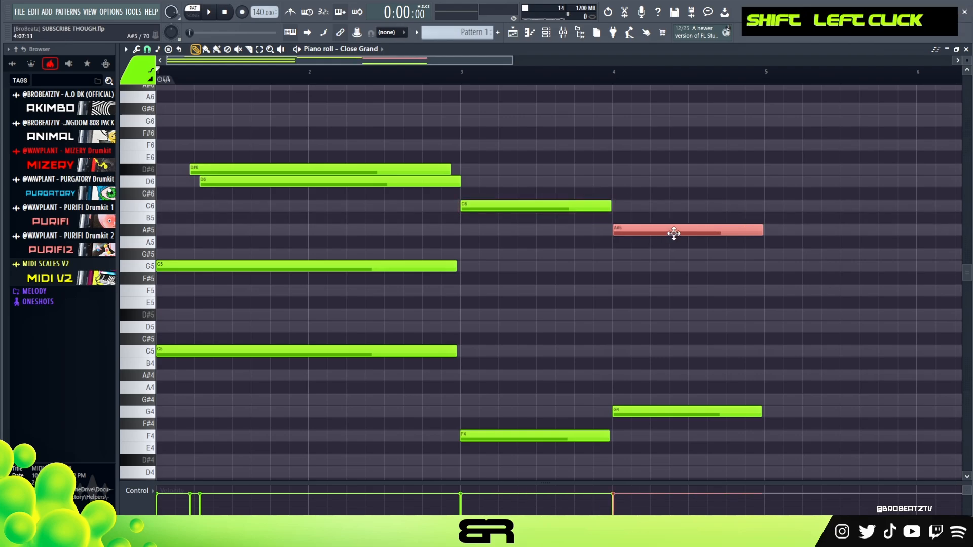
{"action": "right_click", "coordinate": [678, 216]}
{"action": "left_click_drag", "start_coordinate": [341, 248], "coordinate": [261, 368]}
{"action": "right_click", "coordinate": [579, 302]}
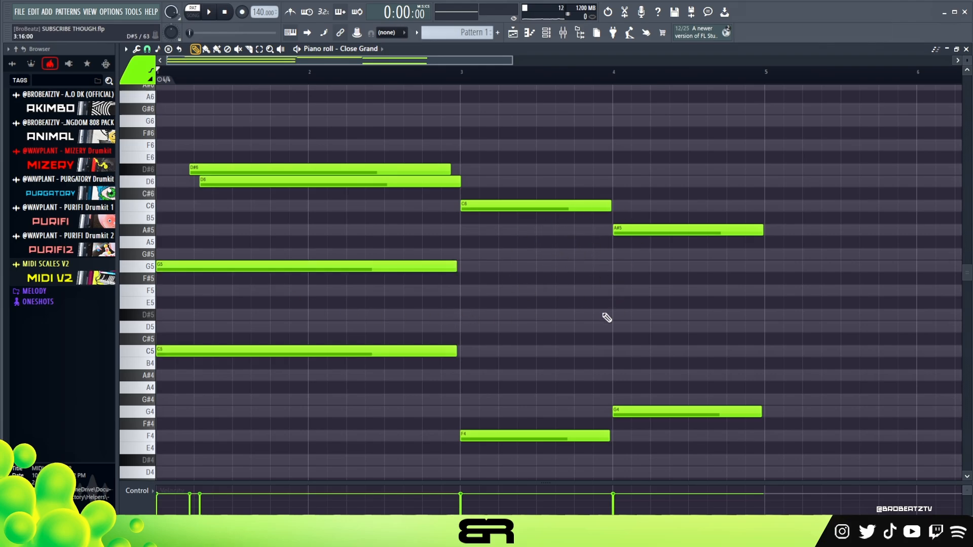
{"action": "key", "text": "space"}
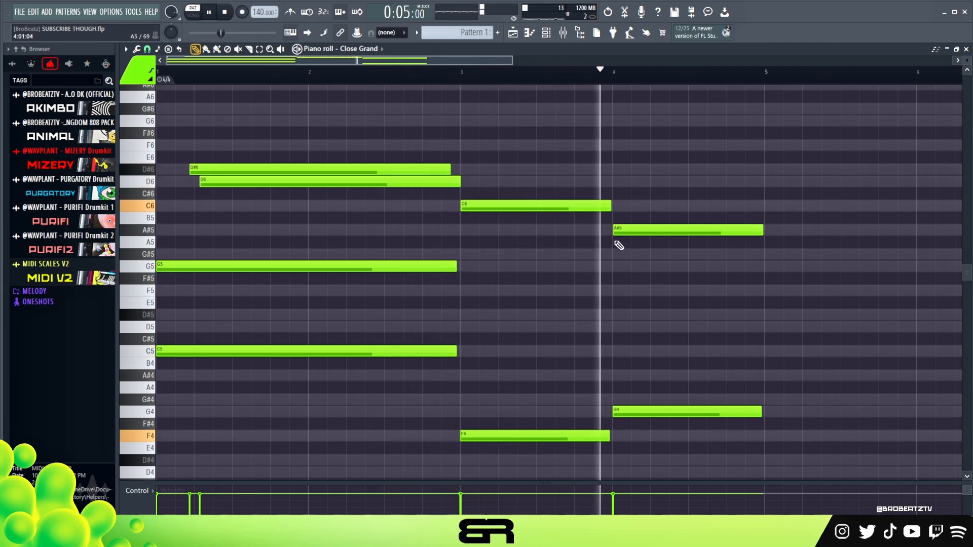
{"action": "key", "text": "space"}
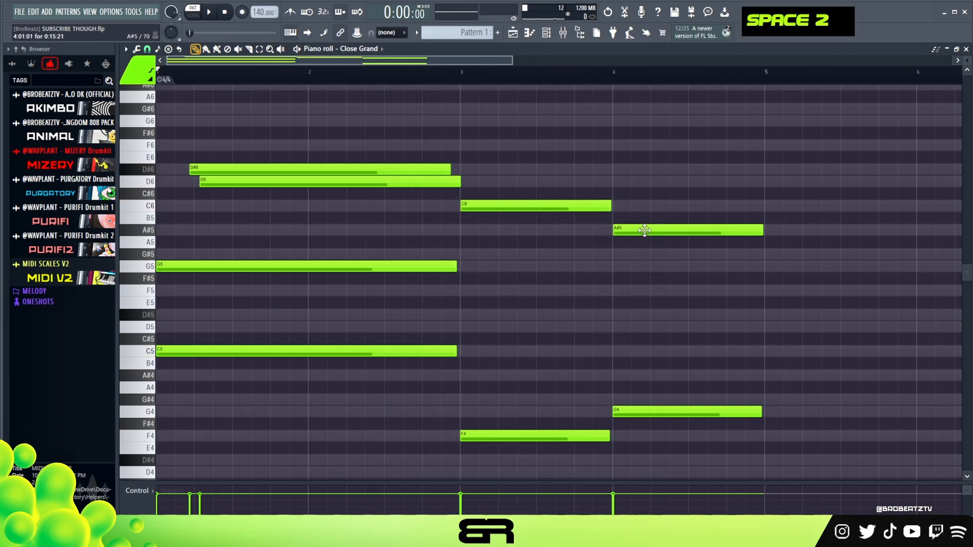
Step: Copy the staggered D#6 and D6 pair into bars 3 and 4, with the copies shortened to about six steps
{"action": "left_click_drag", "start_coordinate": [315, 126], "coordinate": [504, 178], "text": "ctrl"}
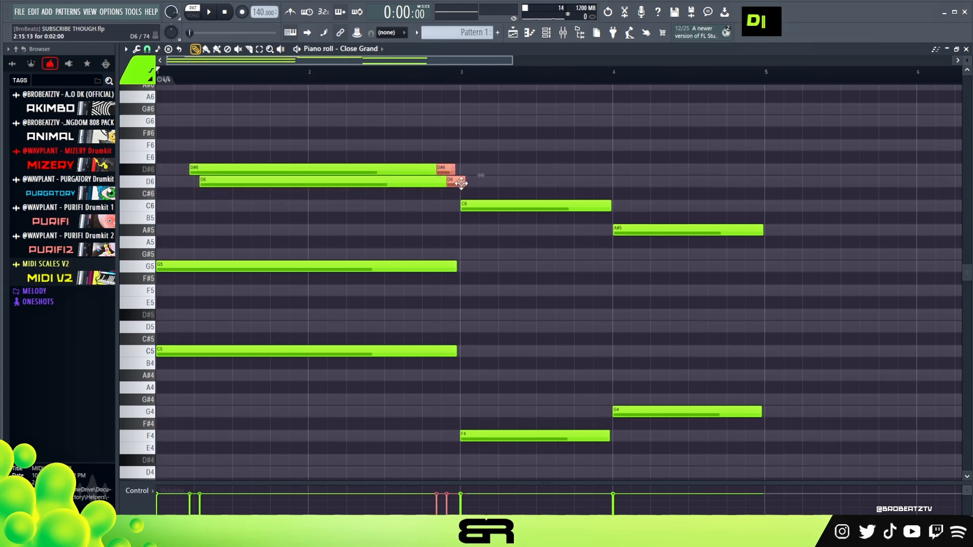
{"action": "left_click_drag", "start_coordinate": [461, 183], "coordinate": [519, 176], "text": "alt"}
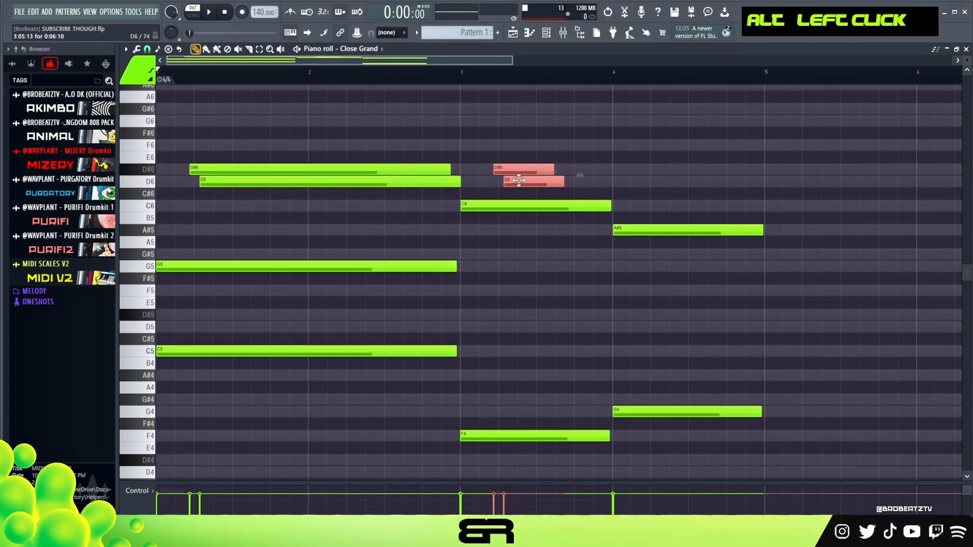
{"action": "left_click_drag", "start_coordinate": [513, 179], "coordinate": [665, 178], "text": "shift"}
Step: Lower the copied pair in bar 3 to G#5 and G5, and the pair in bar 4 to D#5 and D5
{"action": "left_click_drag", "start_coordinate": [712, 126], "coordinate": [540, 176], "text": "ctrl"}
{"action": "key", "text": "shift+Down"}
{"action": "key", "text": "shift+Down"}
{"action": "key", "text": "shift+Down"}
{"action": "key", "text": "shift+Down"}
{"action": "key", "text": "shift+Down"}
{"action": "key", "text": "shift+Down"}
{"action": "key", "text": "shift+Down"}
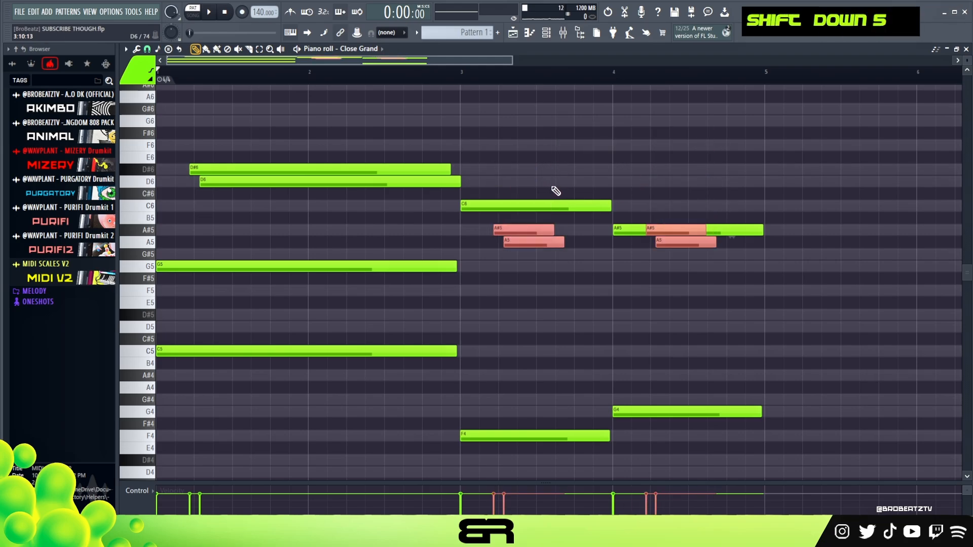
{"action": "left_click_drag", "start_coordinate": [664, 252], "coordinate": [705, 286], "text": "ctrl"}
{"action": "key", "text": "shift+Down"}
{"action": "key", "text": "shift+Down"}
{"action": "key", "text": "shift+Down"}
{"action": "key", "text": "shift+Down"}
{"action": "key", "text": "shift+Down"}
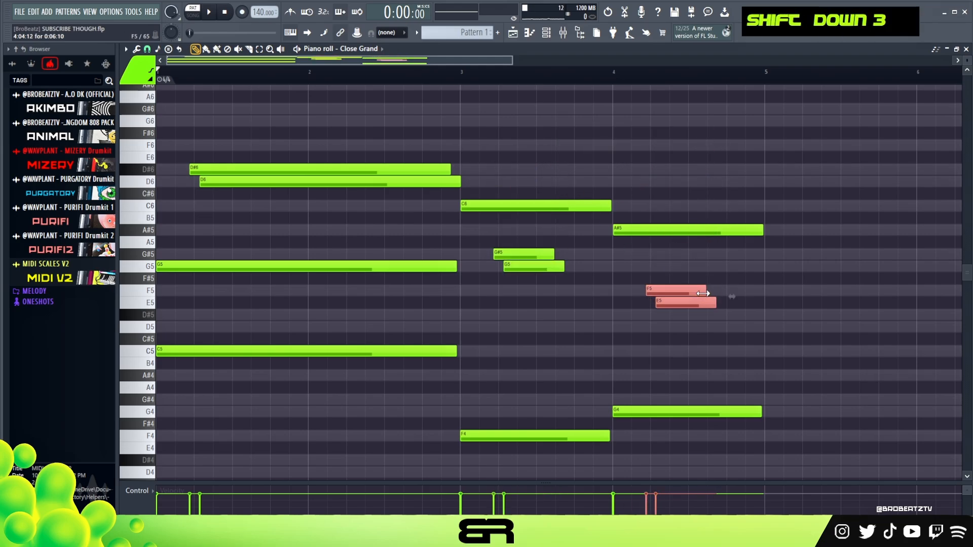
{"action": "right_click", "coordinate": [702, 290]}
Step: Copy the short notes in bar 4 to A#4 and F5, offsetting each start slightly after the D#5 and D5 pair
{"action": "left_click_drag", "start_coordinate": [676, 329], "coordinate": [695, 378], "text": "shift"}
{"action": "left_click", "coordinate": [683, 317], "text": "ctrl"}
{"action": "mouse_move", "coordinate": [683, 317]}
{"action": "left_mouse_down", "text": "shift"}
{"action": "mouse_move", "coordinate": [692, 284]}
{"action": "mouse_move", "coordinate": [719, 292]}
{"action": "left_mouse_up", "text": "shift"}
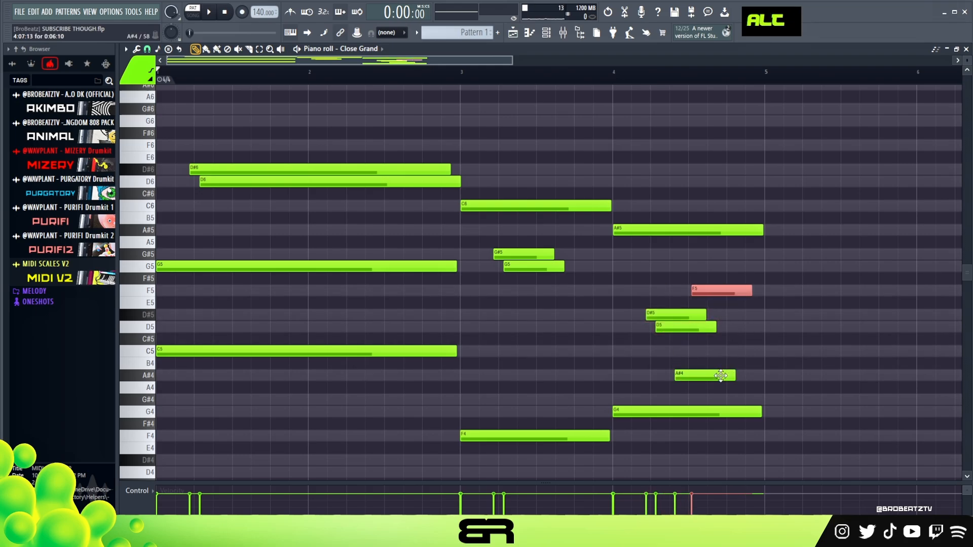
Step: Slightly reduce the velocity of the A#4 and F5 notes, and extend the G#5 and G5 pair to nearly the end of bar 3
{"action": "key", "text": "space"}
{"action": "left_click", "coordinate": [706, 375], "text": "ctrl+shift"}
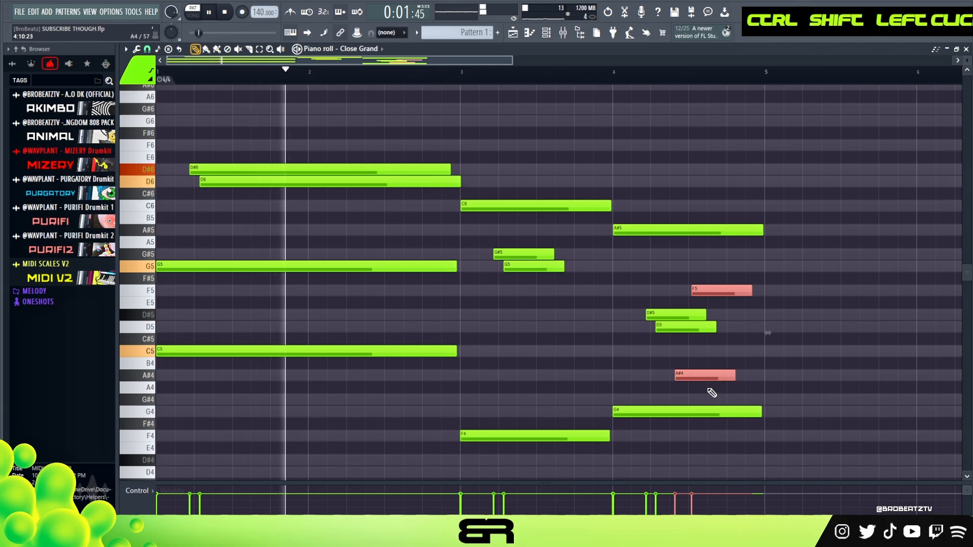
{"action": "right_click", "coordinate": [721, 460]}
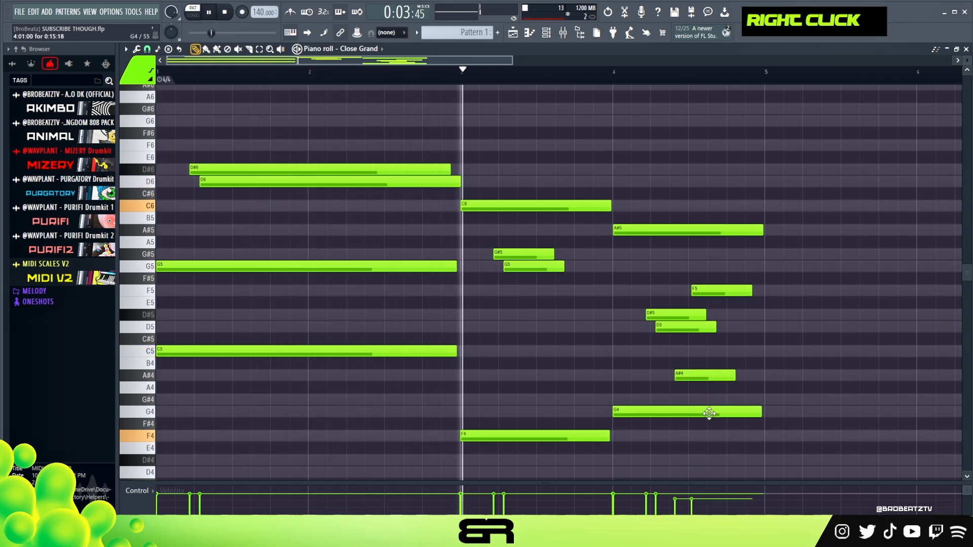
{"action": "mouse_move", "coordinate": [583, 248]}
{"action": "left_mouse_down", "text": "ctrl"}
{"action": "mouse_move", "coordinate": [580, 261]}
{"action": "mouse_move", "coordinate": [547, 268]}
{"action": "mouse_move", "coordinate": [595, 260]}
{"action": "left_mouse_up", "text": "ctrl"}
{"action": "right_click", "coordinate": [667, 275]}
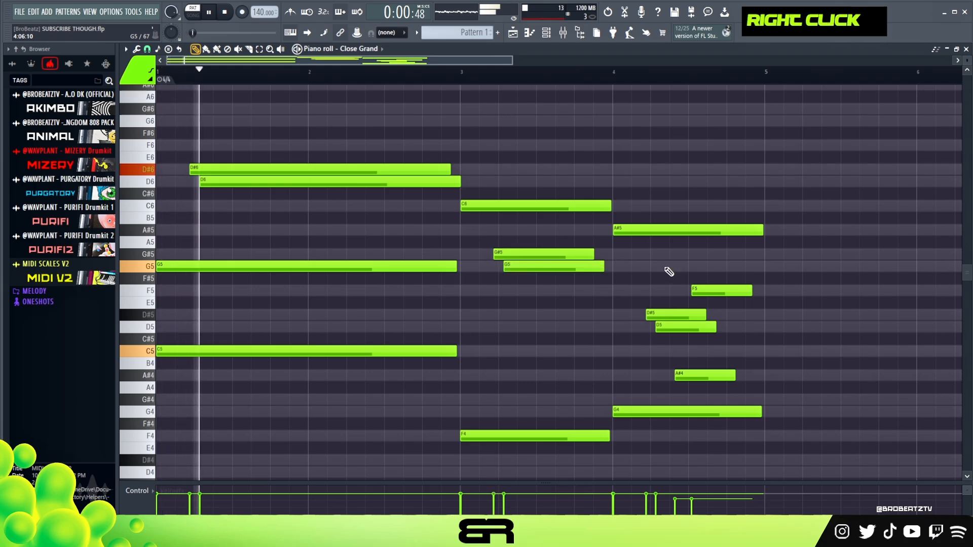
Step: Copy the short F5 note in bar 4 to C4 and extend it to the end of the bar
{"action": "key", "text": "space"}
{"action": "left_click", "coordinate": [711, 290], "text": "ctrl"}
{"action": "left_click", "coordinate": [712, 294], "text": "shift"}
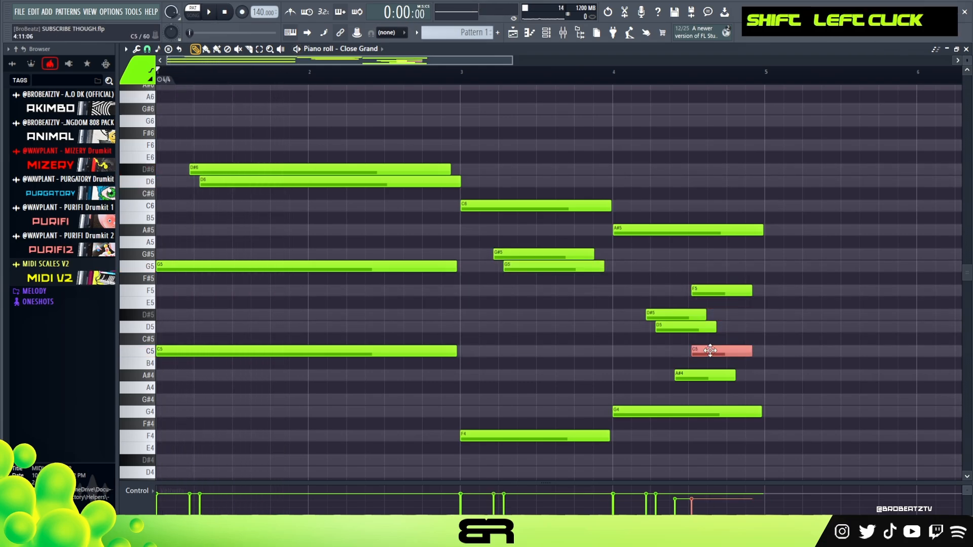
{"action": "scroll", "coordinate": [336, 294], "scroll_direction": "down", "scroll_amount": 2}
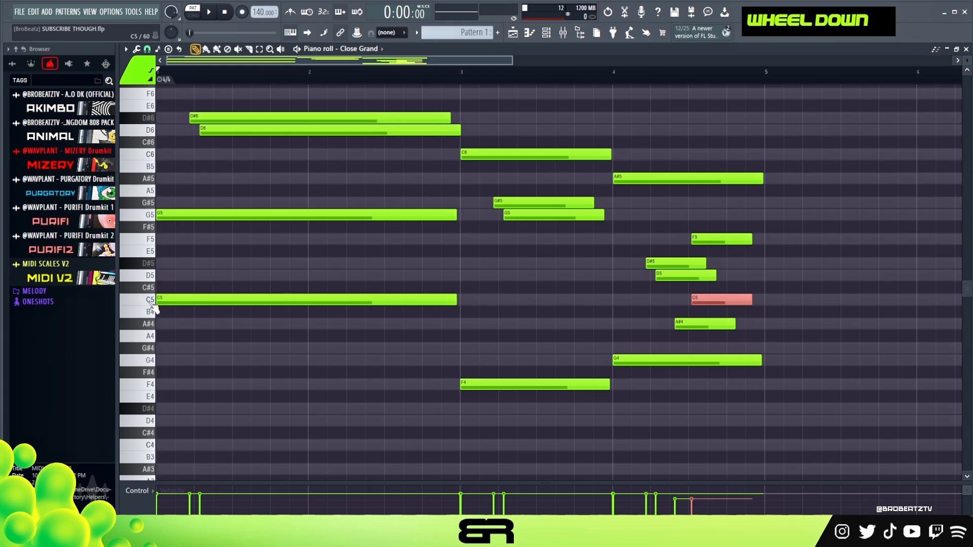
{"action": "key", "text": "ctrl+Down"}
{"action": "mouse_move", "coordinate": [750, 445]}
{"action": "left_mouse_down", "text": "alt"}
{"action": "mouse_move", "coordinate": [763, 444]}
{"action": "mouse_move", "coordinate": [741, 450]}
{"action": "left_mouse_up", "text": "alt"}
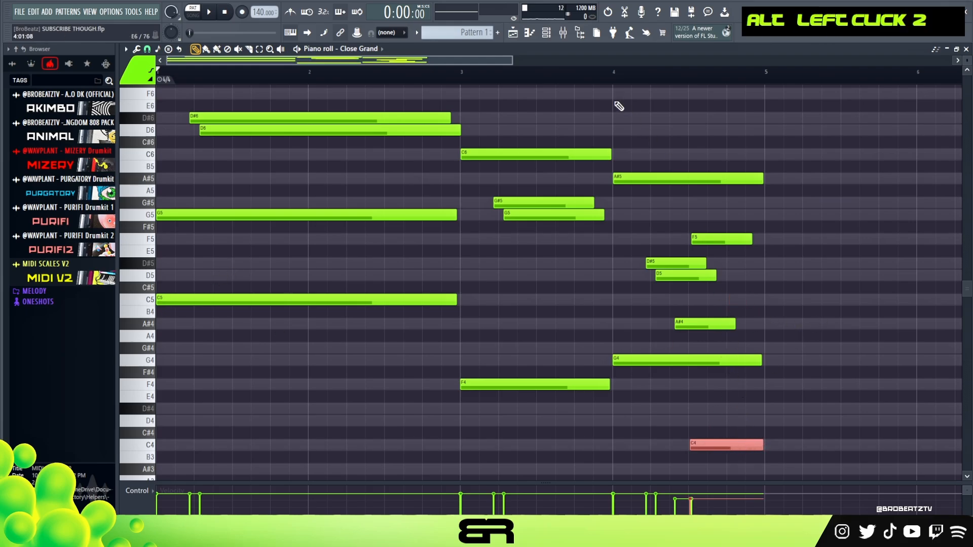
Step: Play the melody from bar 3 and extend the F5 note to the end of bar 4
{"action": "left_click", "coordinate": [476, 72]}
{"action": "key", "text": "space"}
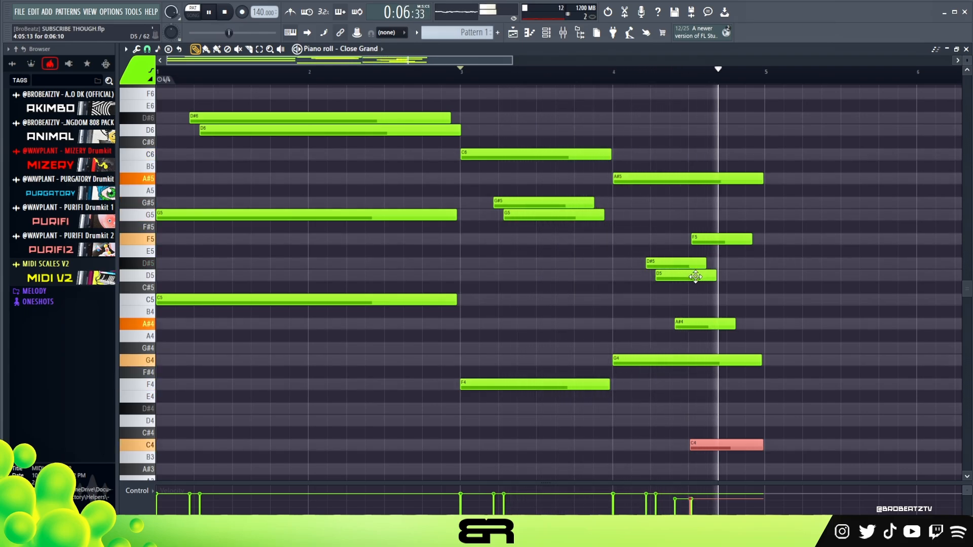
{"action": "key", "text": "space"}
{"action": "left_click", "coordinate": [751, 239], "text": "alt"}
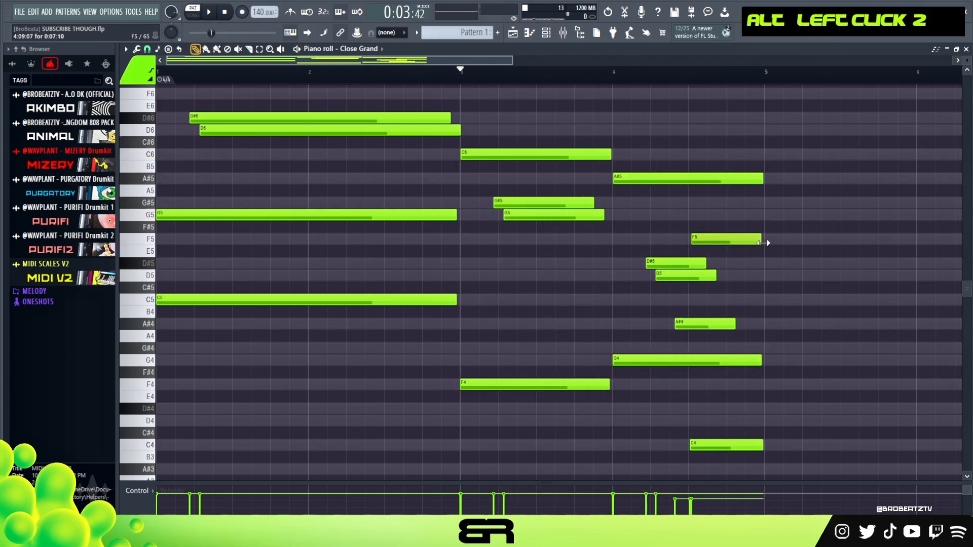
Step: Review the four-bar note layout and listen to the melody from the beginning
{"action": "scroll", "coordinate": [652, 235], "scroll_direction": "up", "scroll_amount": 2}
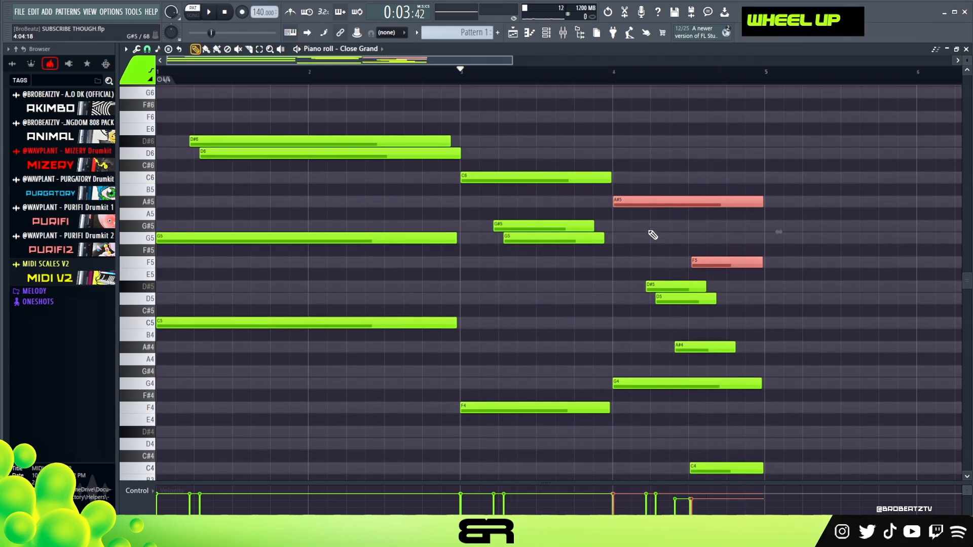
{"action": "scroll", "coordinate": [709, 217], "scroll_direction": "down", "scroll_amount": 1}
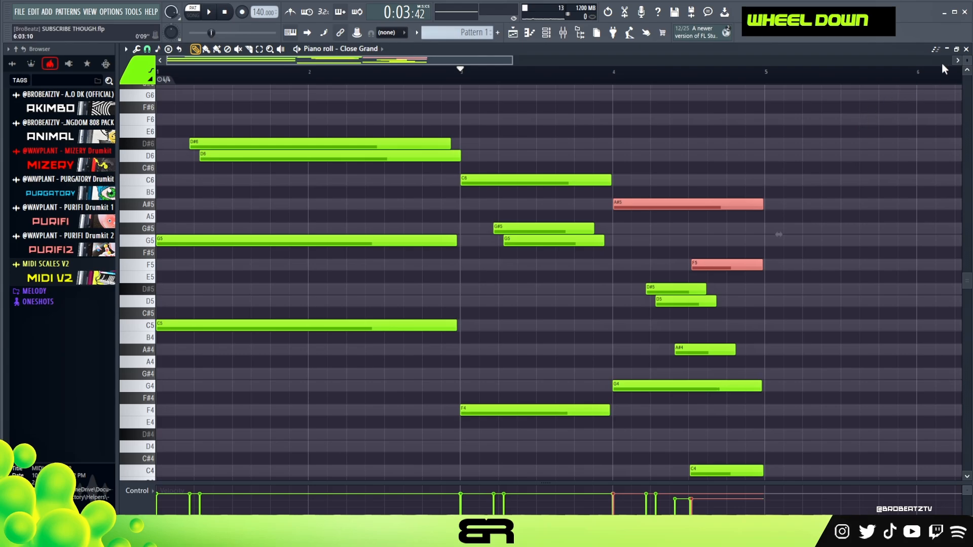
{"action": "scroll", "coordinate": [967, 60], "scroll_direction": "down", "scroll_amount": 2}
{"action": "key", "text": "ctrl+d"}
{"action": "scroll", "coordinate": [833, 230], "scroll_direction": "down", "scroll_amount": 1}
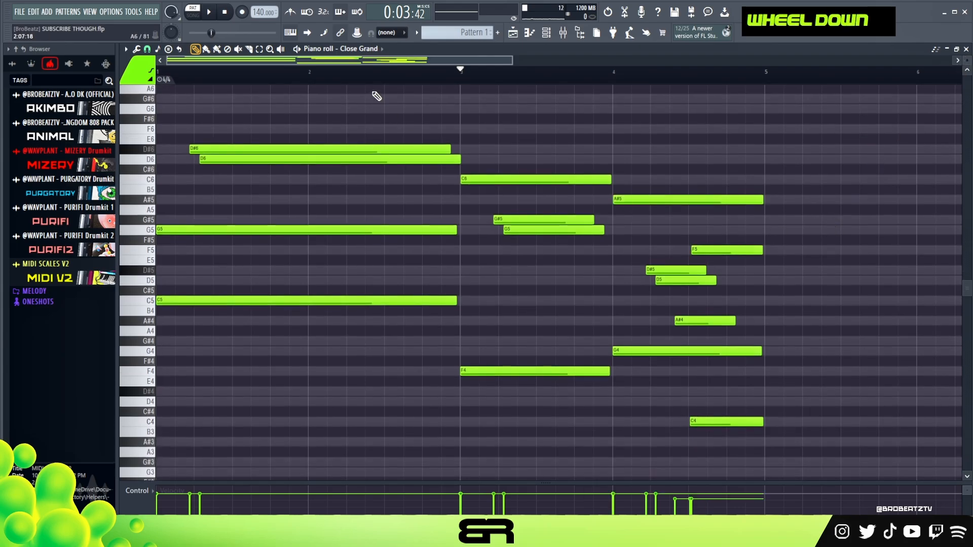
{"action": "left_click_drag", "start_coordinate": [458, 173], "coordinate": [607, 278]}
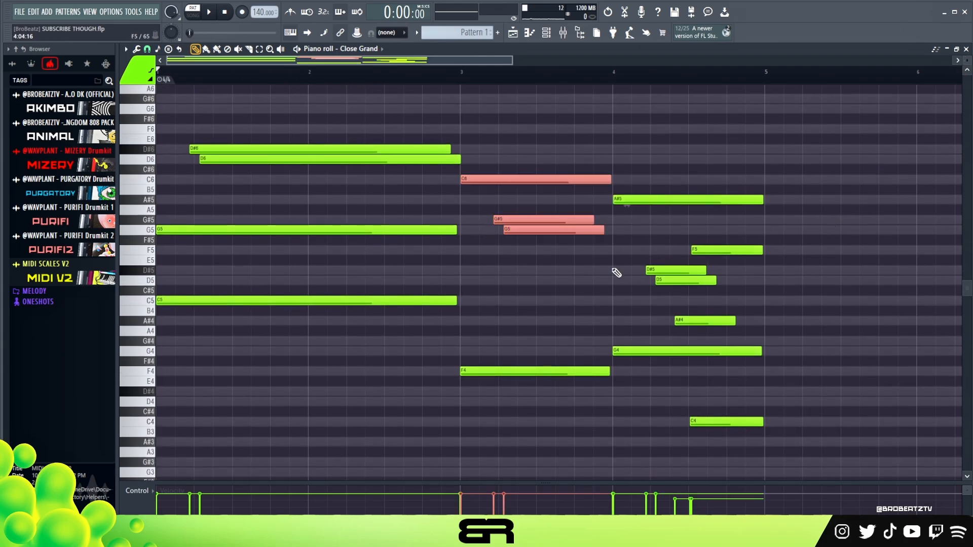
{"action": "right_click", "coordinate": [579, 298]}
{"action": "key", "text": "space"}
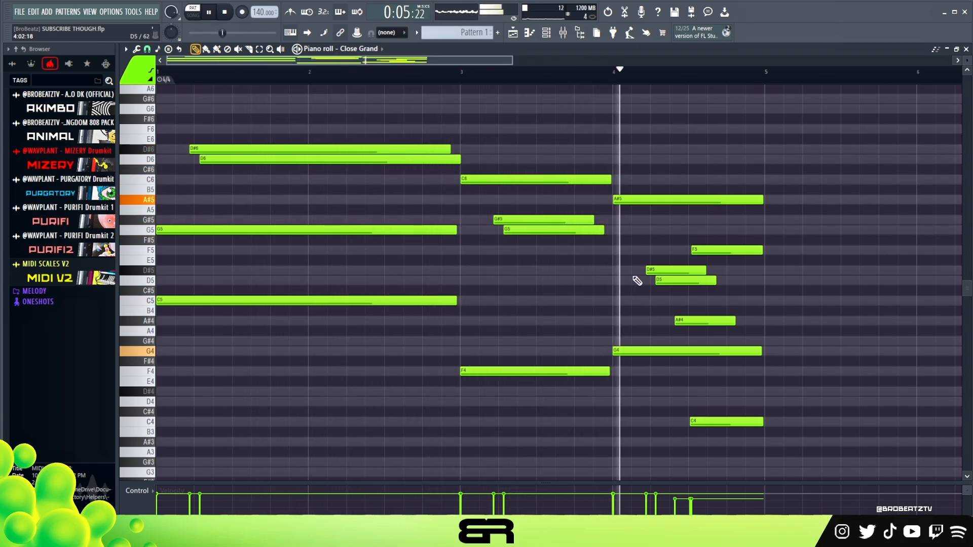
{"action": "key", "text": "space"}
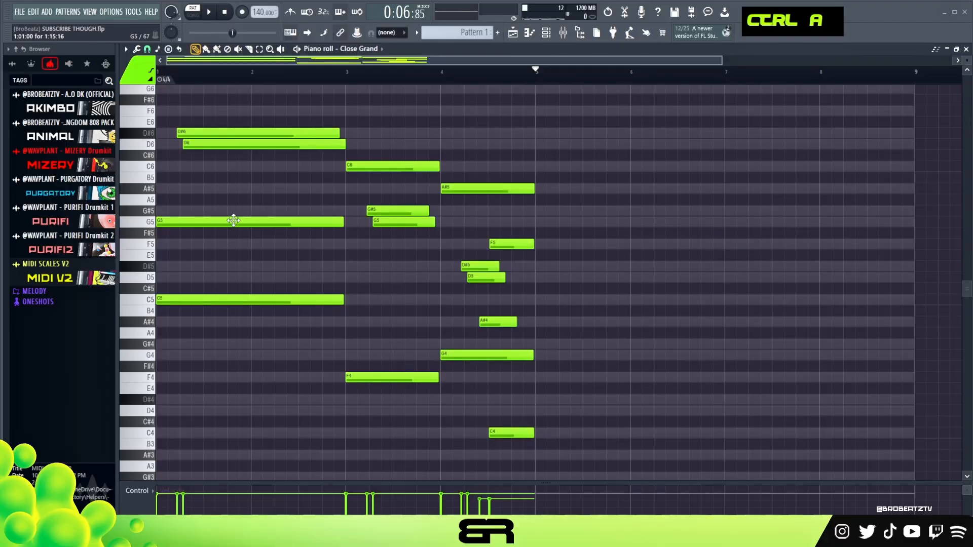
Step: Duplicate all the notes of bars 1 to 4 into bars 5 to 8, and set the orange colour for new notes
{"action": "key", "text": "ctrl+a"}
{"action": "mouse_move", "coordinate": [195, 222]}
{"action": "left_mouse_down", "text": "shift"}
{"action": "mouse_move", "coordinate": [642, 237]}
{"action": "mouse_move", "coordinate": [575, 239]}
{"action": "left_mouse_up", "text": "shift"}
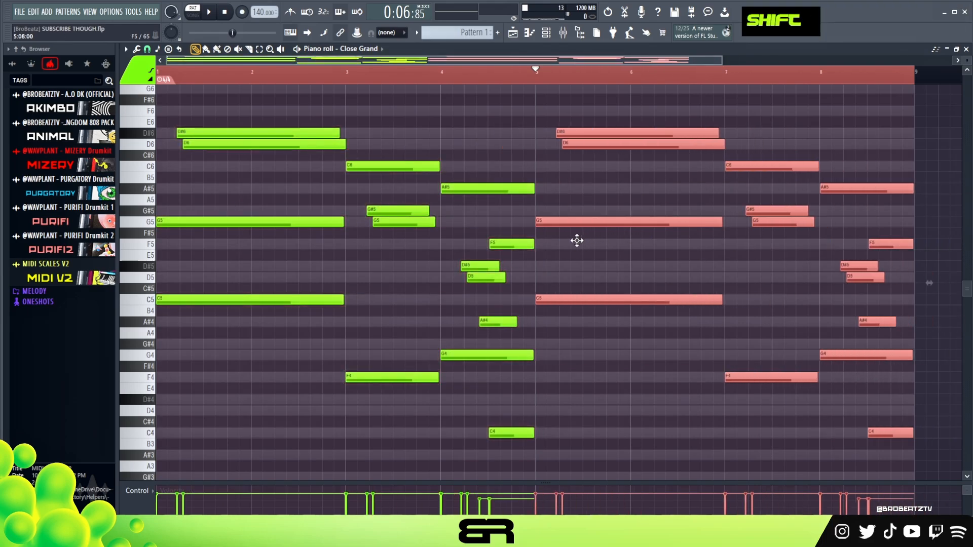
{"action": "right_click", "coordinate": [545, 154]}
{"action": "left_click", "coordinate": [132, 76]}
{"action": "left_click", "coordinate": [135, 137]}
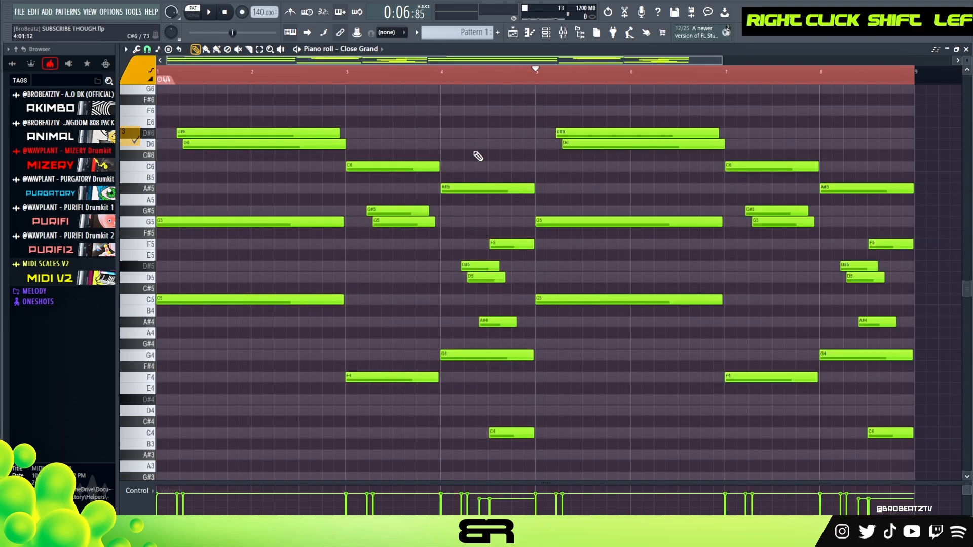
{"action": "left_click", "coordinate": [527, 145]}
{"action": "left_click", "coordinate": [586, 177]}
{"action": "left_click", "coordinate": [633, 188]}
{"action": "right_click", "coordinate": [590, 178]}
{"action": "right_click", "coordinate": [543, 144]}
{"action": "right_click", "coordinate": [666, 190]}
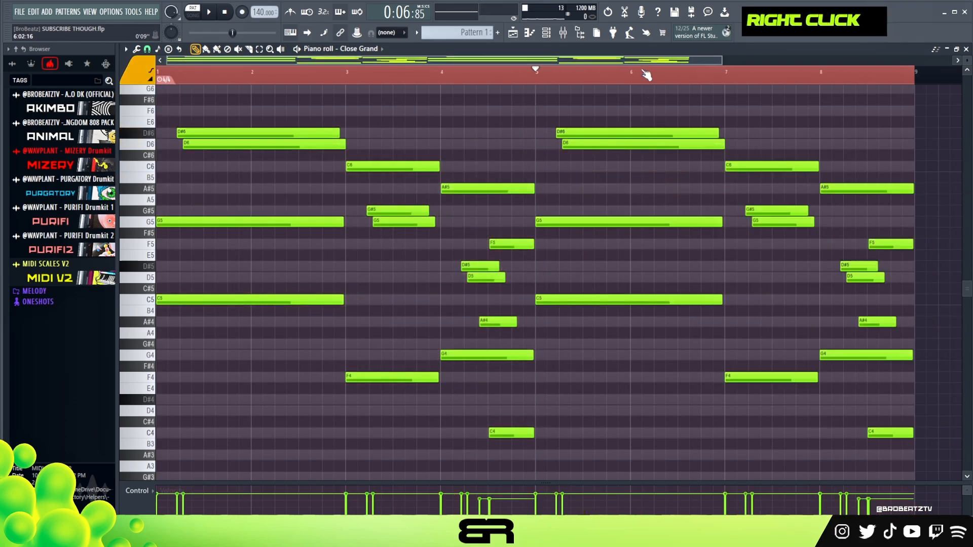
Step: Add orange A#4 and D5 notes, each about one bar long, starting at step 9 of bar 5
{"action": "left_click_drag", "start_coordinate": [610, 78], "coordinate": [700, 61]}
{"action": "left_click", "coordinate": [275, 320]}
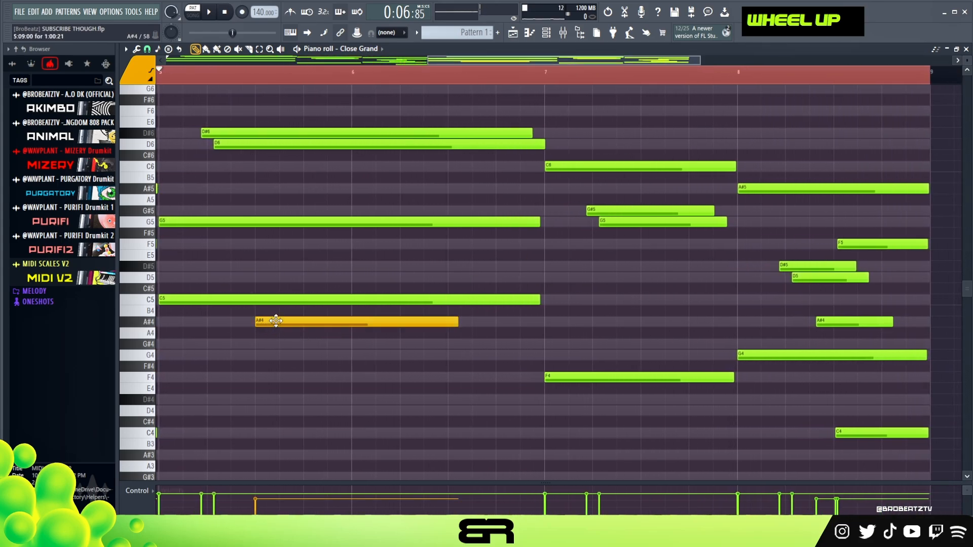
{"action": "key", "text": "ctrl"}
{"action": "left_click", "coordinate": [261, 277]}
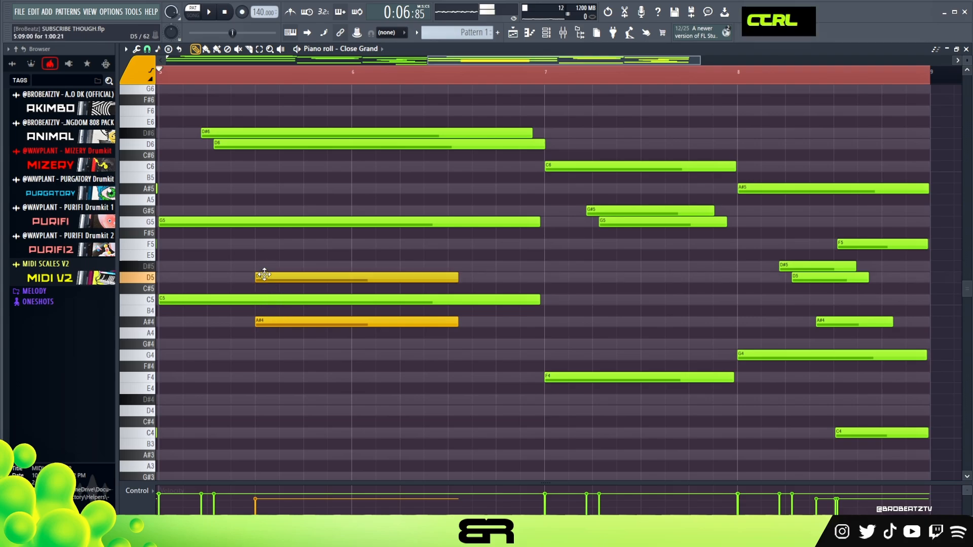
{"action": "left_click", "coordinate": [261, 266]}
{"action": "left_click", "coordinate": [280, 244]}
{"action": "left_click", "coordinate": [264, 210]}
{"action": "left_click", "coordinate": [267, 189]}
{"action": "left_click", "coordinate": [274, 166]}
{"action": "left_click_drag", "start_coordinate": [288, 159], "coordinate": [324, 201]}
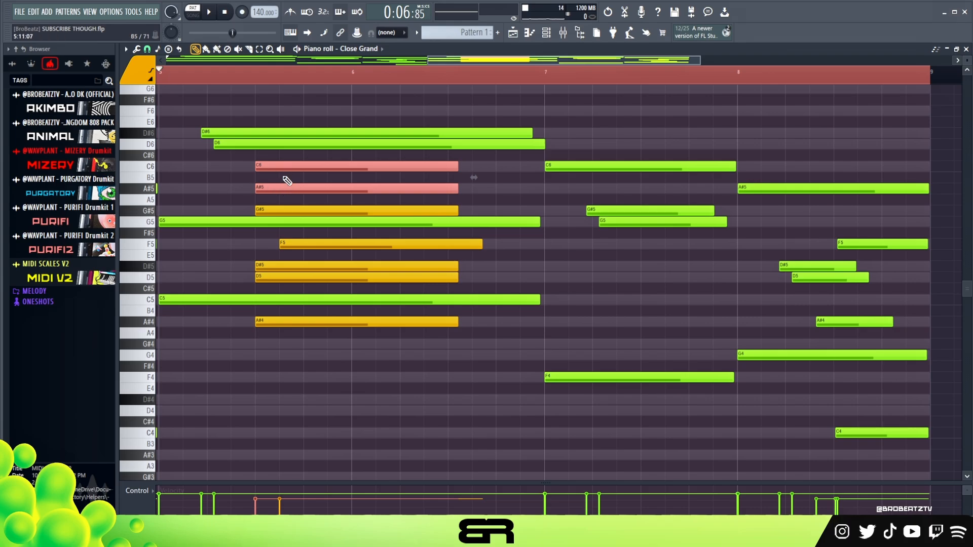
{"action": "right_click", "coordinate": [219, 188]}
{"action": "right_click", "coordinate": [287, 166]}
{"action": "right_click", "coordinate": [289, 189]}
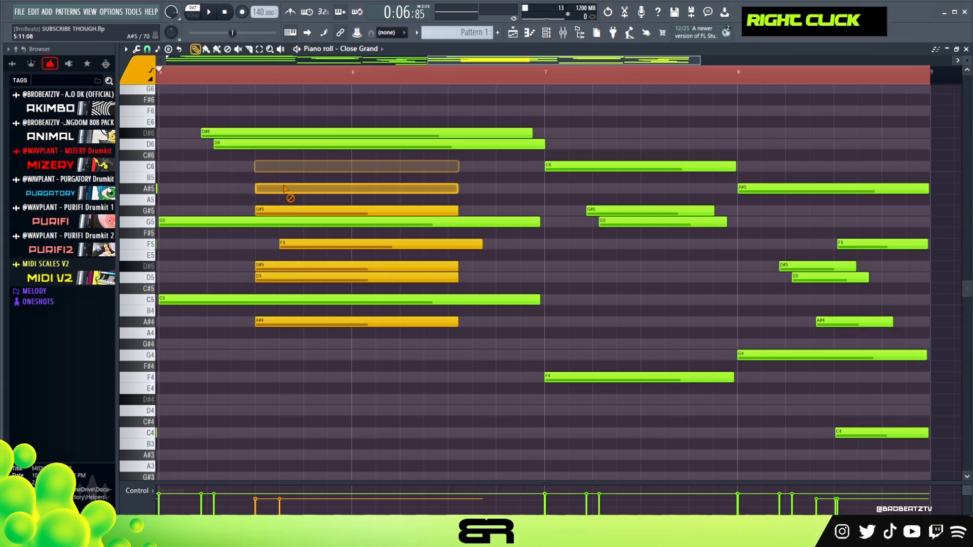
{"action": "right_click", "coordinate": [298, 216]}
{"action": "right_click", "coordinate": [291, 244]}
{"action": "right_click", "coordinate": [286, 266]}
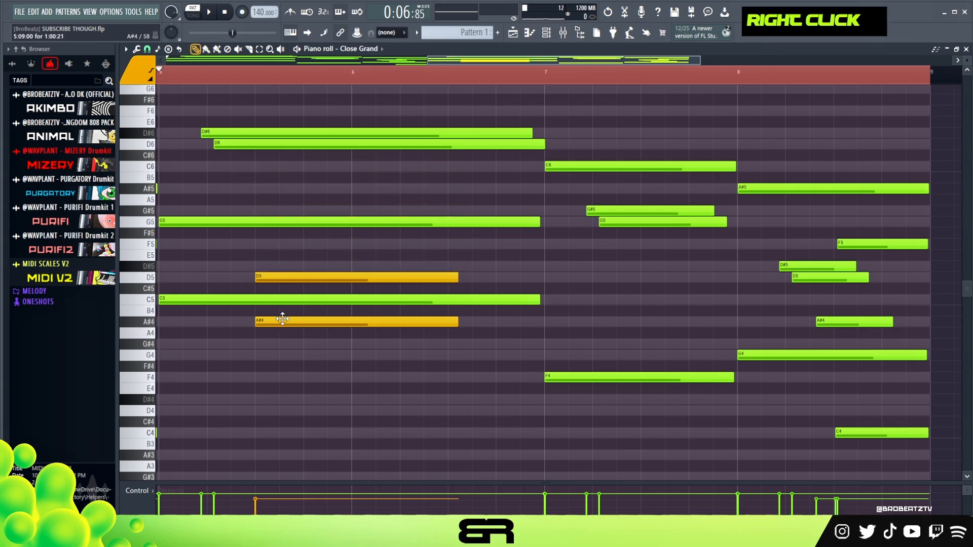
Step: Restagger bar 5 with D#6 and A#4 at step 5, D5 at step 7 and D6 at step 9, adding D#5 at step 11
{"action": "key", "text": "ctrl"}
{"action": "left_click_drag", "start_coordinate": [211, 132], "coordinate": [252, 146]}
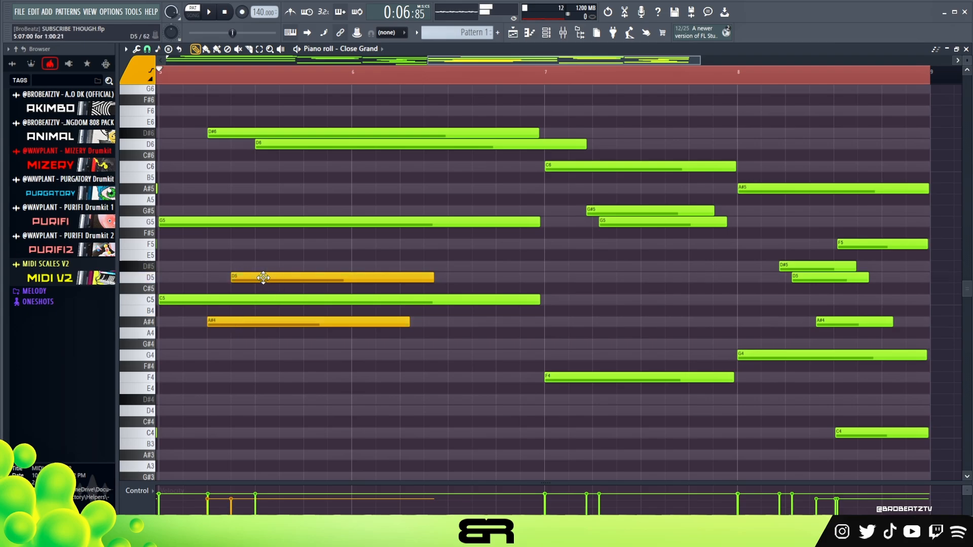
{"action": "left_click", "coordinate": [305, 267]}
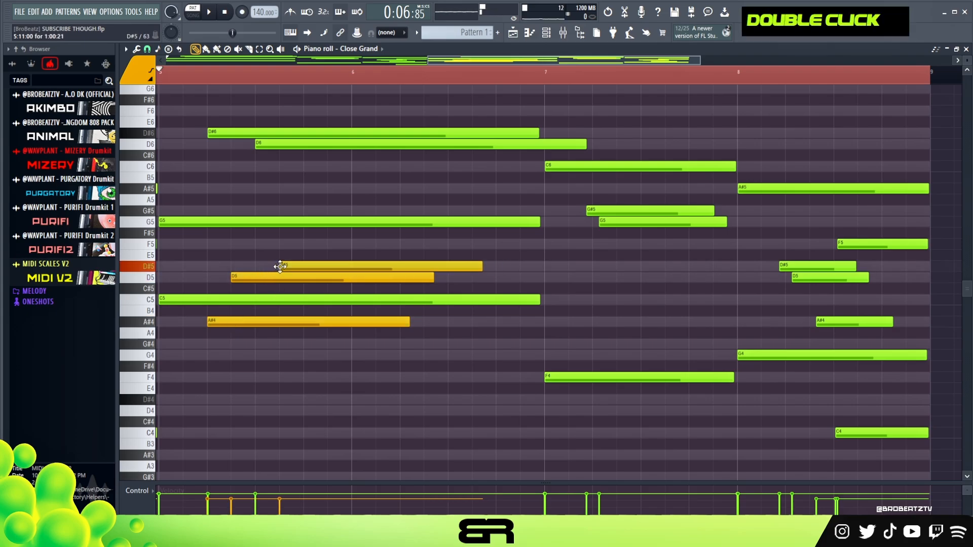
Step: Shorten the opening G5 of bar 5 to step 13, adding an orange G5 there and an F5 at step 5 of bar 6
{"action": "left_click", "coordinate": [306, 246]}
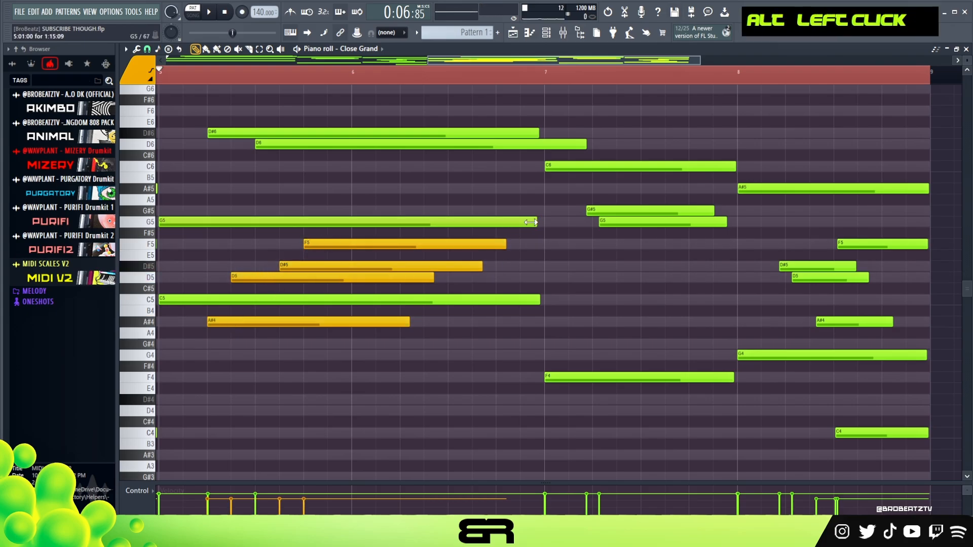
{"action": "left_click_drag", "start_coordinate": [368, 229], "coordinate": [435, 245]}
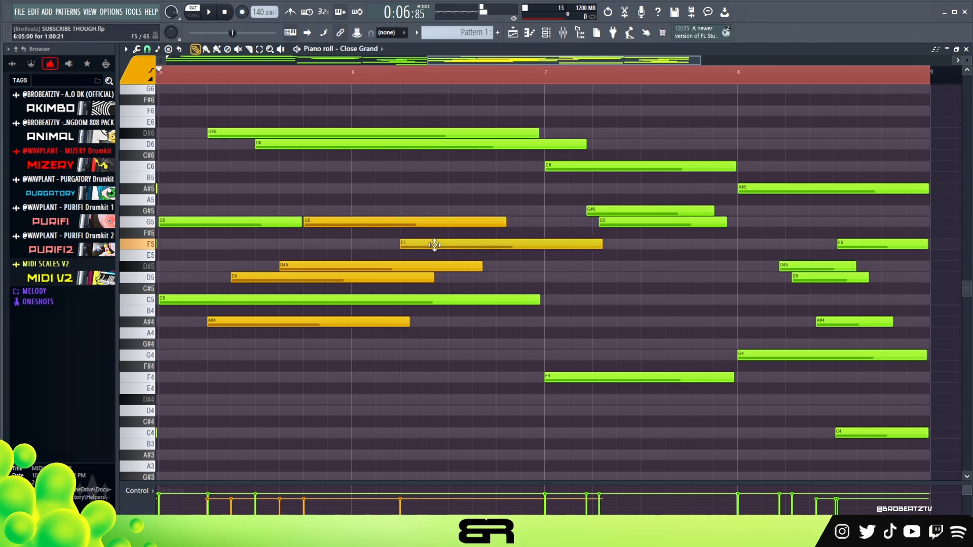
{"action": "key", "text": "space"}
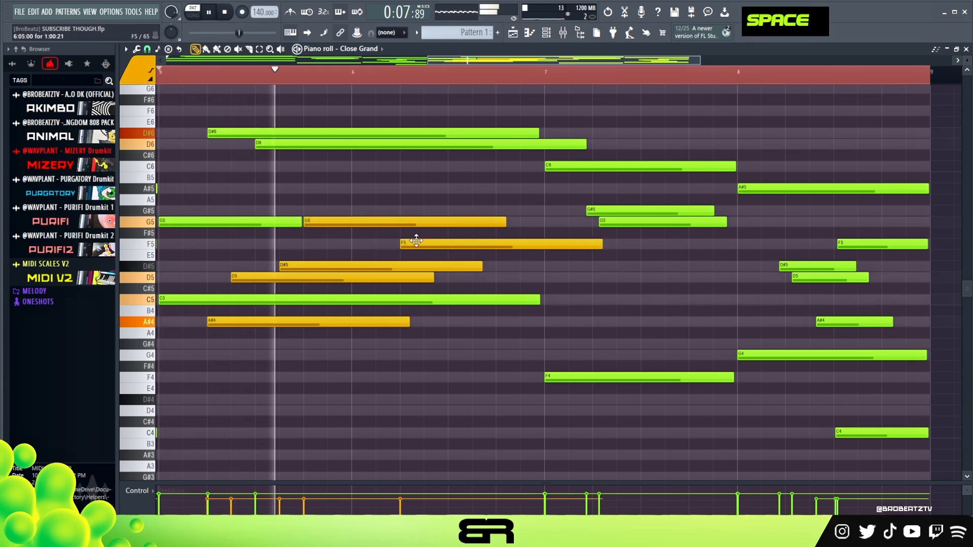
{"action": "key", "text": "space"}
Step: Add an orange A#5 note about six steps long at the start of bar 6, and repeat it at step 13
{"action": "left_click", "coordinate": [354, 189]}
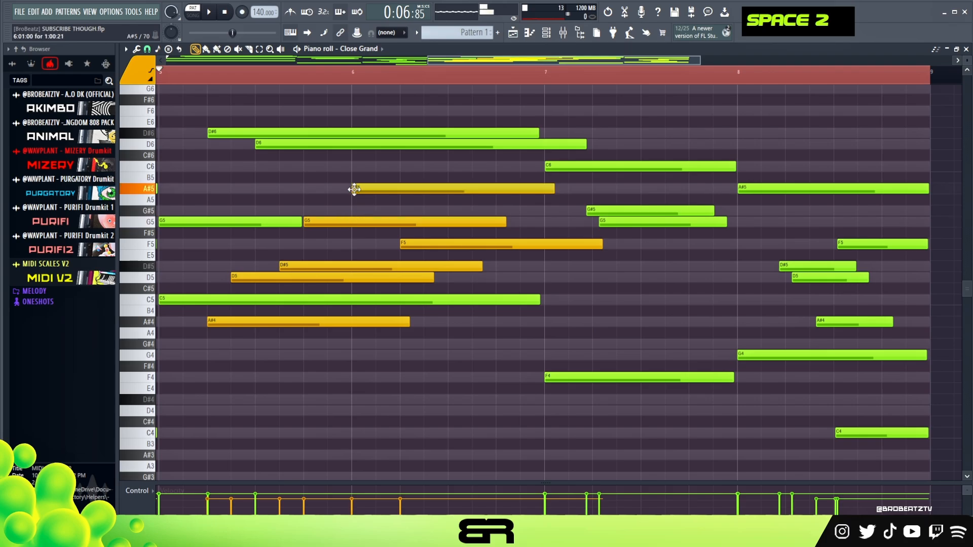
{"action": "left_click_drag", "start_coordinate": [549, 188], "coordinate": [428, 189]}
{"action": "key", "text": "ctrl+z"}
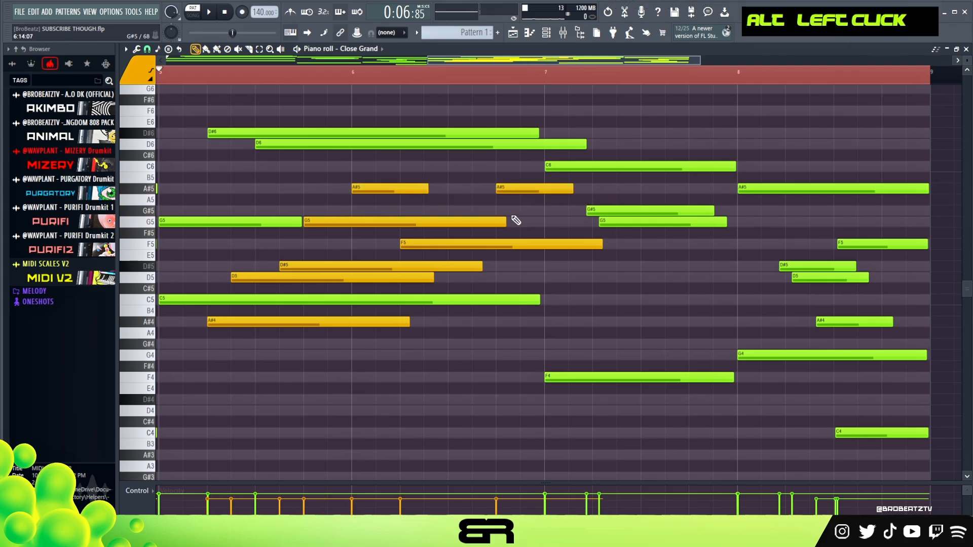
Step: Trim the orange F5 in bar 6 to run from about step 7 to just before bar 7, and play it back
{"action": "left_click_drag", "start_coordinate": [401, 243], "coordinate": [449, 251]}
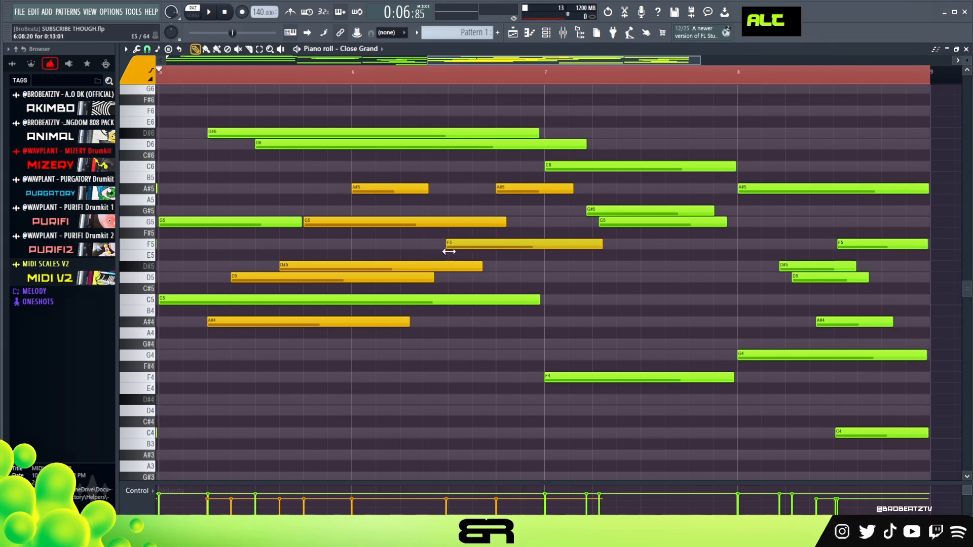
{"action": "left_click_drag", "start_coordinate": [597, 241], "coordinate": [538, 247]}
{"action": "key", "text": "space"}
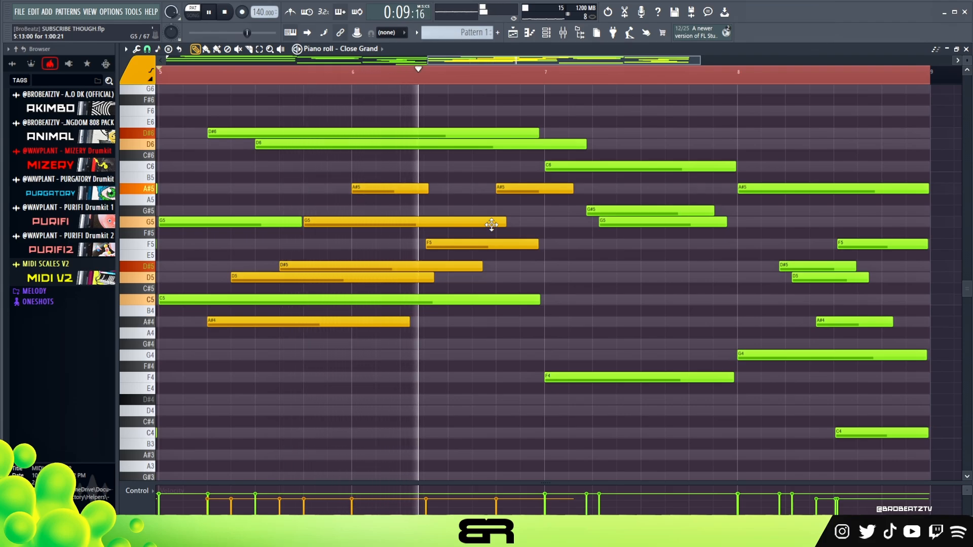
{"action": "key", "text": "space"}
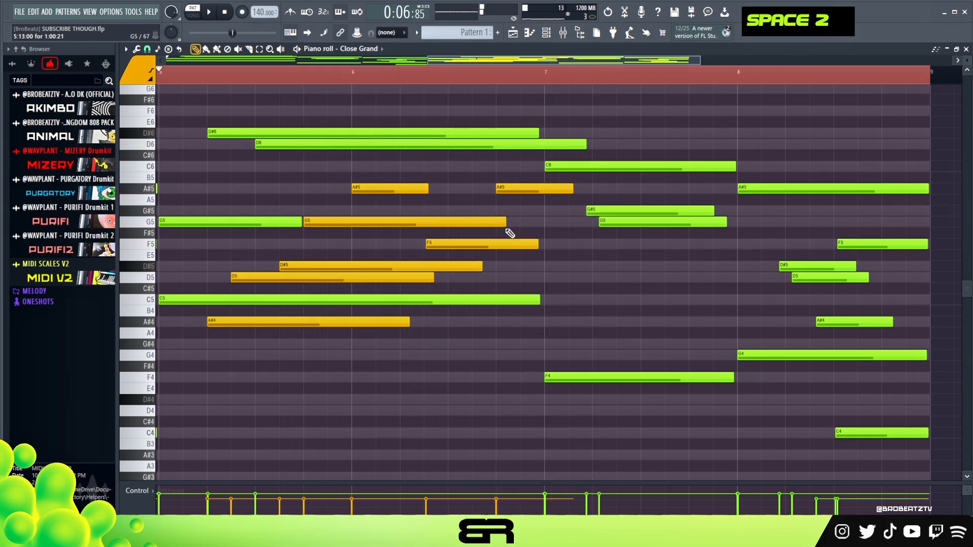
Step: Copy the orange F5 note to the start of bar 7 and shorten the copy to about seven steps
{"action": "left_click", "coordinate": [456, 244], "text": "ctrl"}
{"action": "left_click_drag", "start_coordinate": [456, 243], "coordinate": [576, 245]}
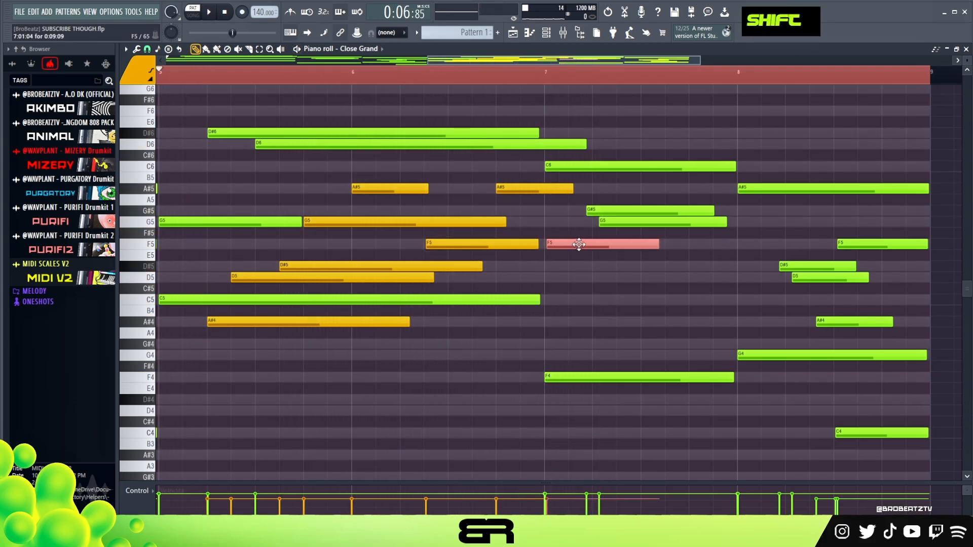
{"action": "left_click_drag", "start_coordinate": [658, 244], "coordinate": [632, 244]}
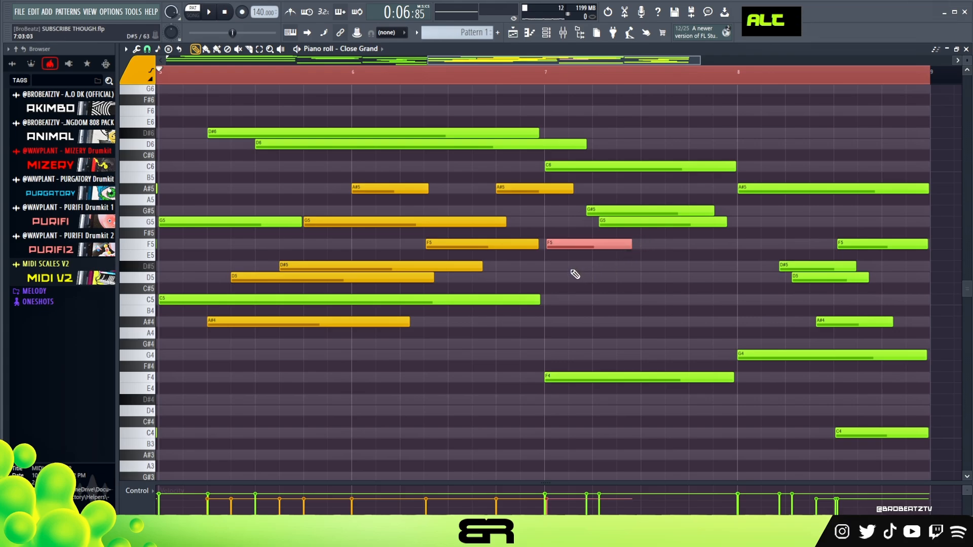
Step: Listen to the phrase and add orange C5 and D#5 notes at steps 7 and 9 of bar 7
{"action": "key", "text": "space"}
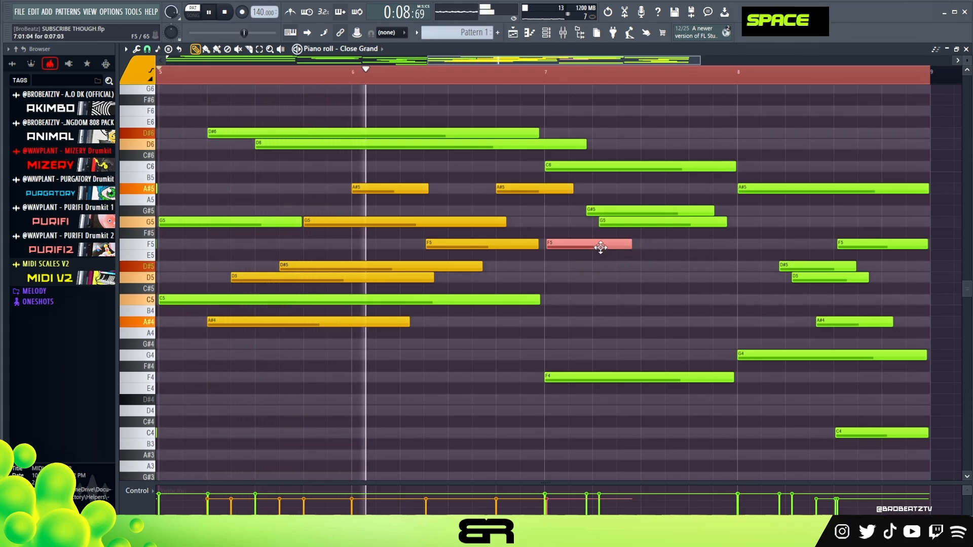
{"action": "key", "text": "space"}
{"action": "left_click", "coordinate": [617, 299]}
{"action": "key", "text": "space"}
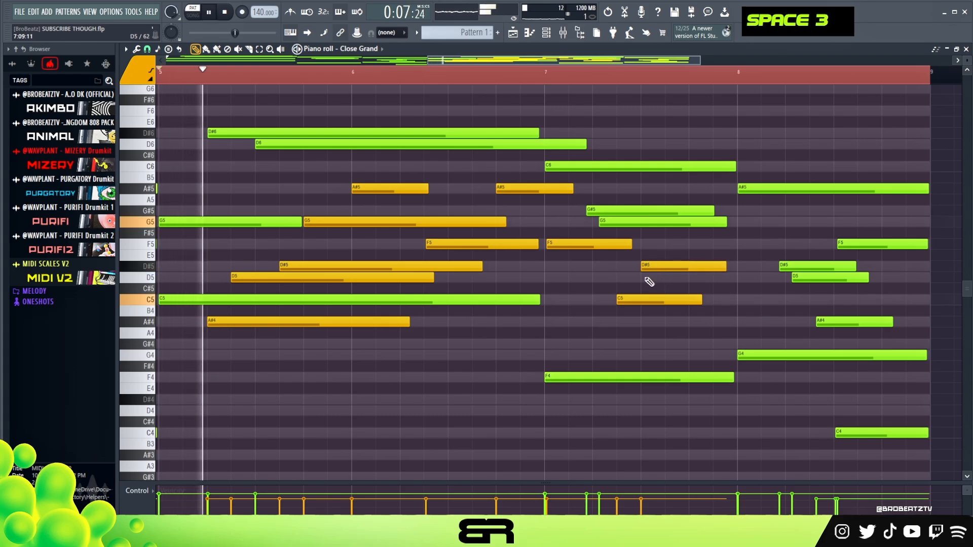
Step: Shorten the orange C5 note in bar 7 to about four steps and nudge its start slightly later
{"action": "left_click_drag", "start_coordinate": [701, 299], "coordinate": [669, 306]}
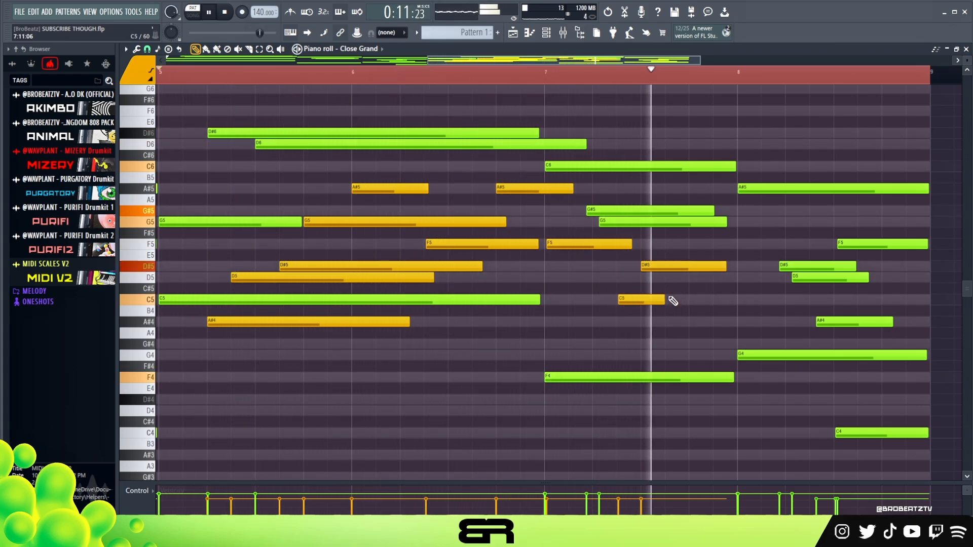
{"action": "key", "text": "space"}
{"action": "key", "text": "space"}
{"action": "left_click_drag", "start_coordinate": [643, 297], "coordinate": [645, 299]}
{"action": "key", "text": "space"}
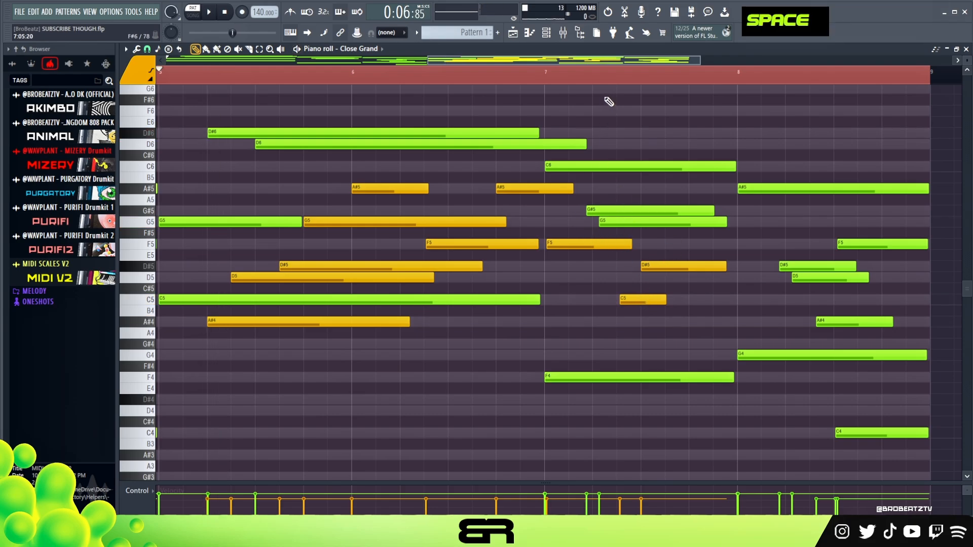
{"action": "scroll", "coordinate": [629, 206], "scroll_direction": "up", "scroll_amount": 2}
{"action": "left_click_drag", "start_coordinate": [658, 299], "coordinate": [662, 300]}
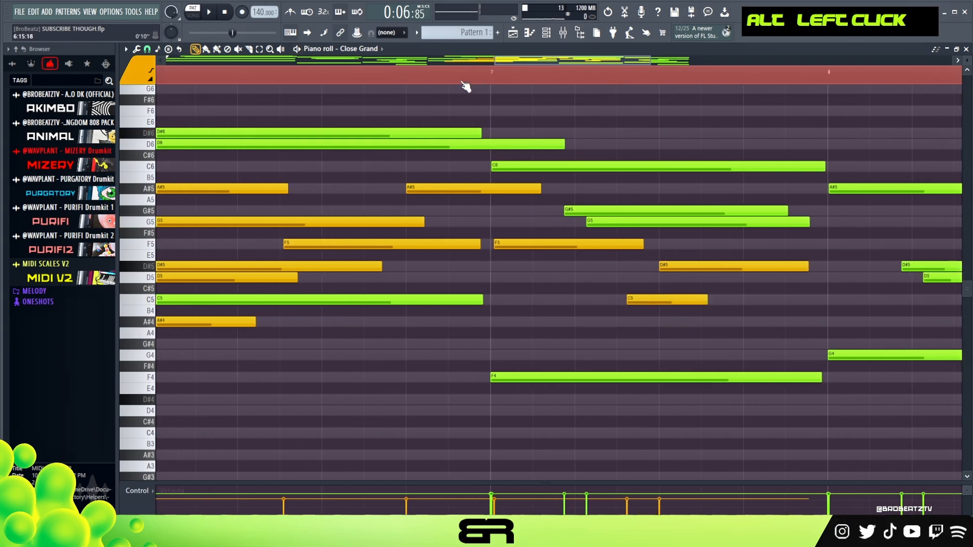
Step: Nudge the green G#5 note in bar 7 slightly later while replaying the phrase to check its timing
{"action": "key", "text": "space"}
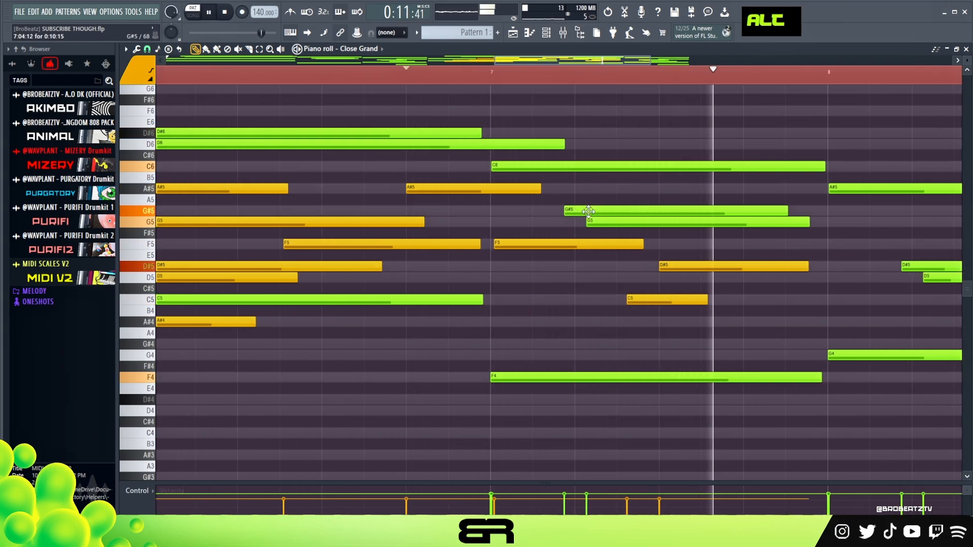
{"action": "key", "text": "space"}
{"action": "key", "text": "space"}
{"action": "key", "text": "space"}
{"action": "key", "text": "space"}
{"action": "left_click_drag", "start_coordinate": [596, 211], "coordinate": [599, 210]}
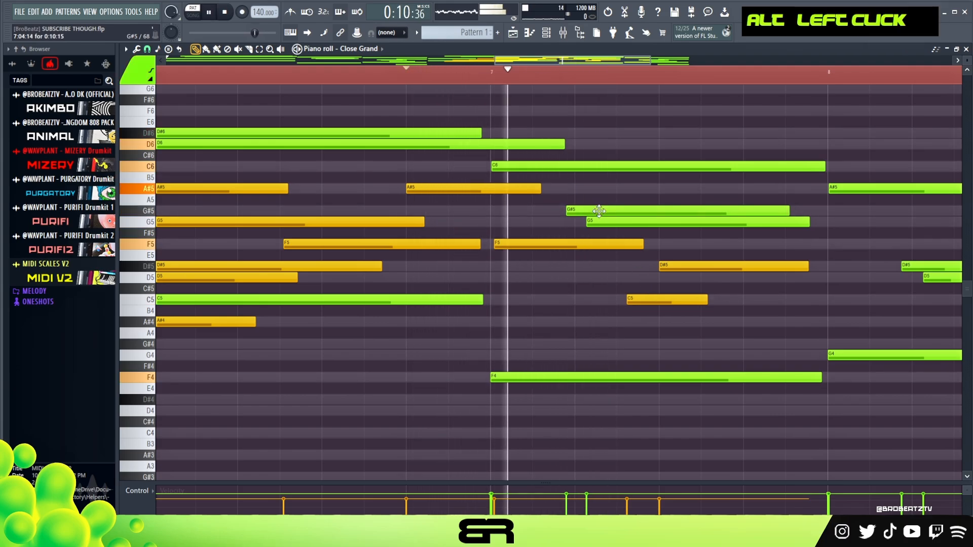
Step: Nudge the orange D#5 in bar 7 slightly later and shorten the orange C5 to about three steps, checking by playback
{"action": "key", "text": "space"}
{"action": "key", "text": "space"}
{"action": "left_click_drag", "start_coordinate": [680, 270], "coordinate": [685, 270]}
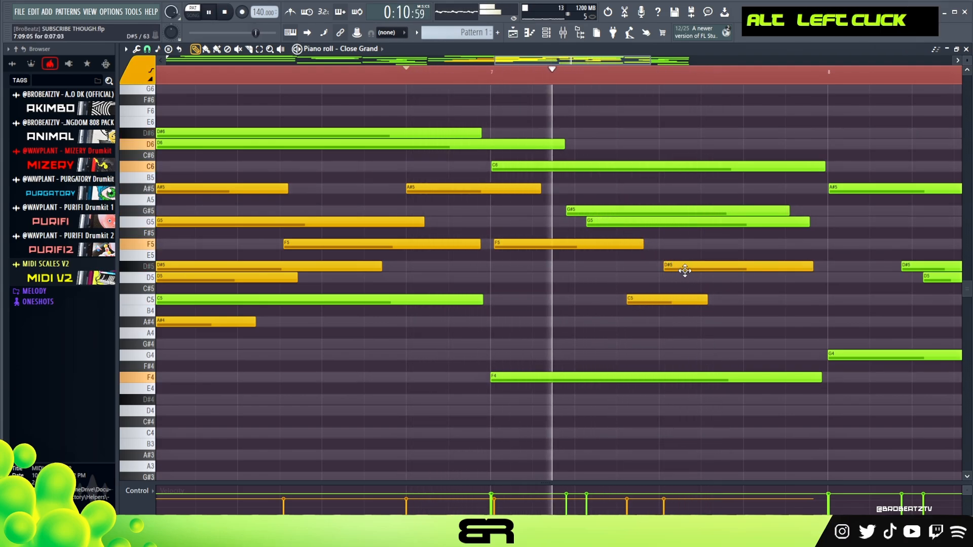
{"action": "key", "text": "space"}
{"action": "key", "text": "space"}
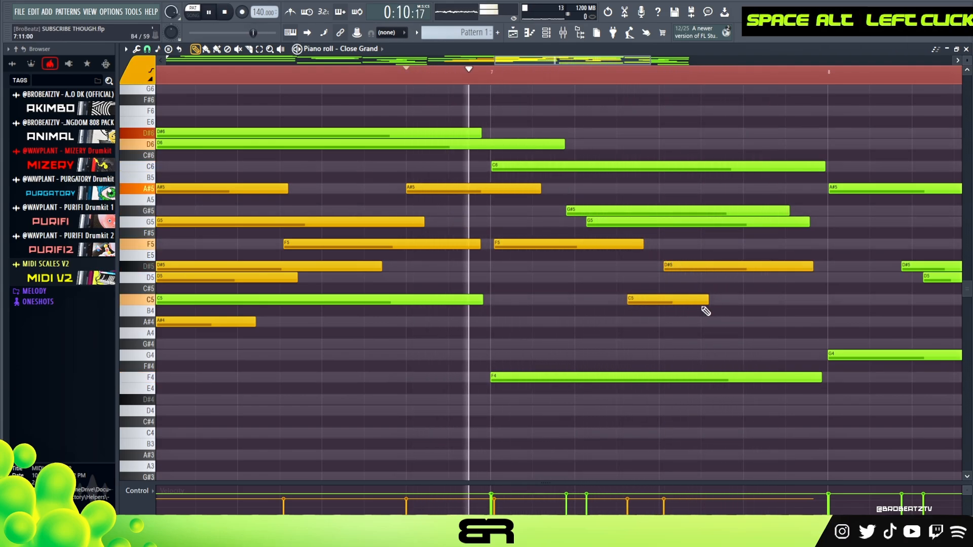
{"action": "left_click_drag", "start_coordinate": [708, 300], "coordinate": [693, 299]}
{"action": "scroll", "coordinate": [499, 75], "scroll_direction": "down", "scroll_amount": 5}
{"action": "key", "text": "space"}
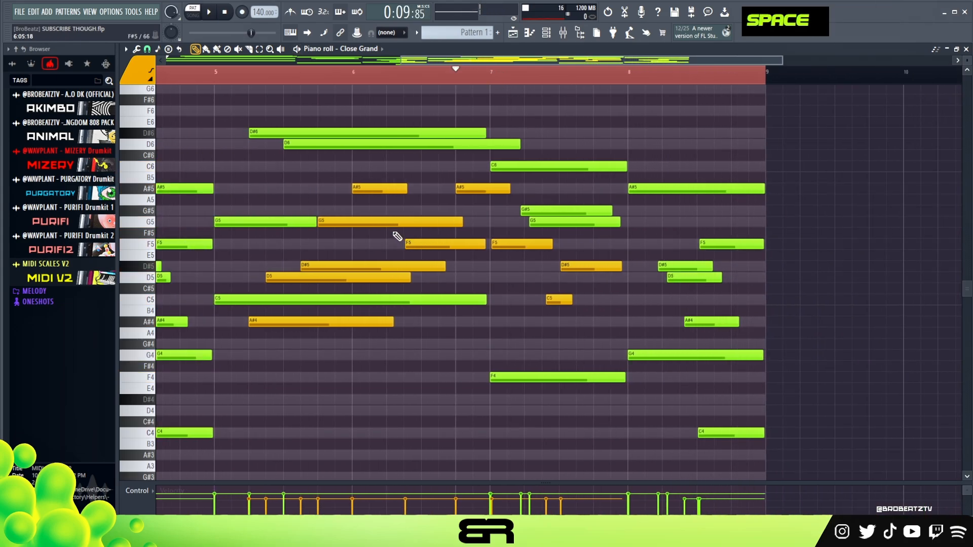
Step: Add two high notes about two steps long in bar 5: D#7 at step 3 and D7 at step 7
{"action": "scroll", "coordinate": [393, 238], "scroll_direction": "up", "scroll_amount": 3}
{"action": "left_click_drag", "start_coordinate": [321, 320], "coordinate": [323, 346]}
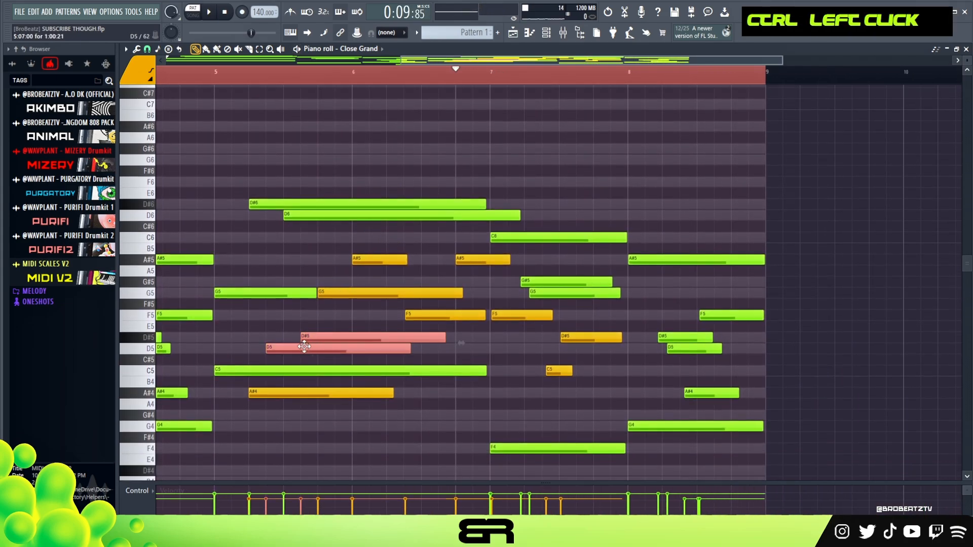
{"action": "mouse_move", "coordinate": [280, 178]}
{"action": "left_mouse_down"}
{"action": "mouse_move", "coordinate": [309, 231]}
{"action": "mouse_move", "coordinate": [305, 220]}
{"action": "left_mouse_up"}
{"action": "key", "text": "ctrl+Up"}
{"action": "scroll", "coordinate": [302, 213], "scroll_direction": "up", "scroll_amount": 2}
{"action": "key", "text": "shift+d"}
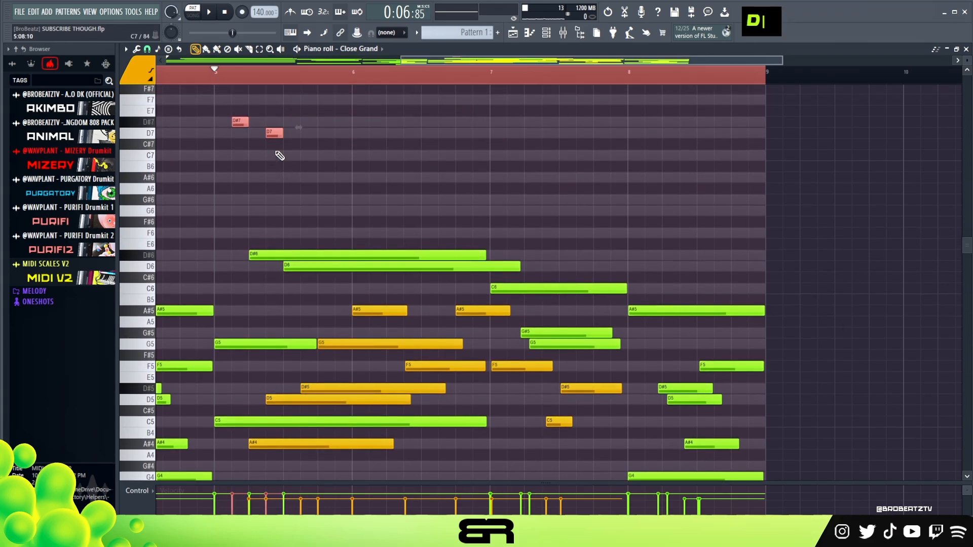
{"action": "scroll", "coordinate": [239, 151], "scroll_direction": "up", "scroll_amount": 2}
{"action": "scroll", "coordinate": [254, 78], "scroll_direction": "up", "scroll_amount": 2}
{"action": "scroll", "coordinate": [254, 79], "scroll_direction": "up", "scroll_amount": 1}
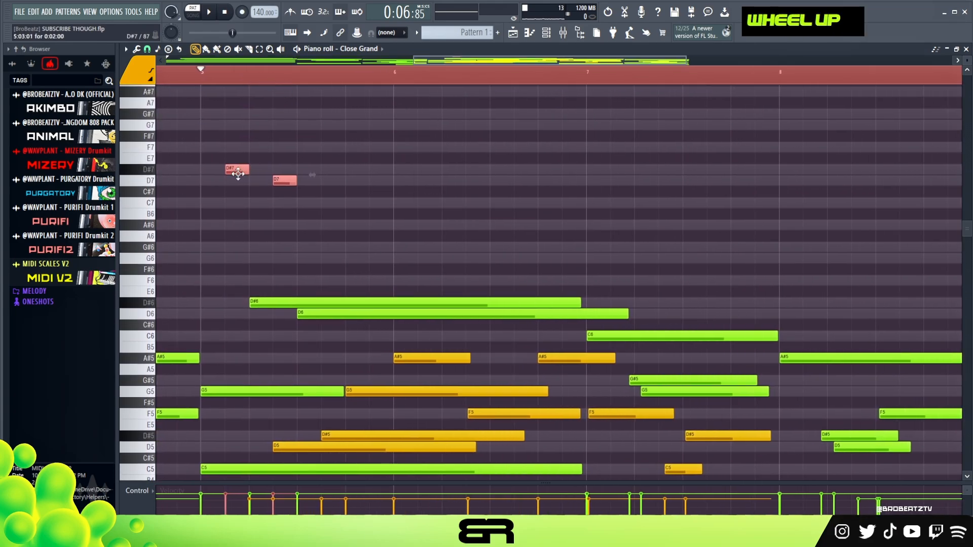
Step: Place a D7 at the start of bar 5 with a very short D#7 right after it, and colour the high notes cyan
{"action": "left_click_drag", "start_coordinate": [238, 171], "coordinate": [181, 218], "text": "alt"}
{"action": "left_click", "coordinate": [140, 84]}
{"action": "right_click", "coordinate": [150, 141]}
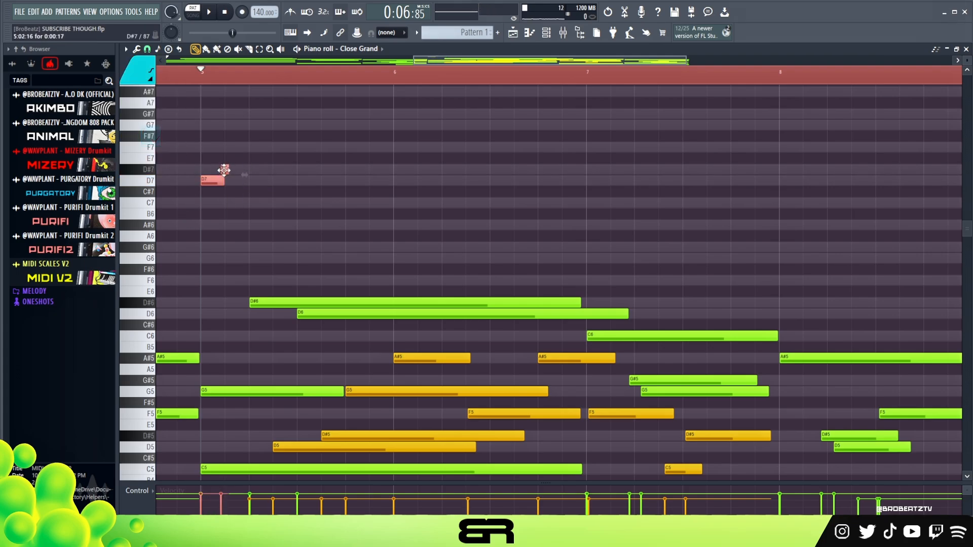
{"action": "key", "text": "alt+c"}
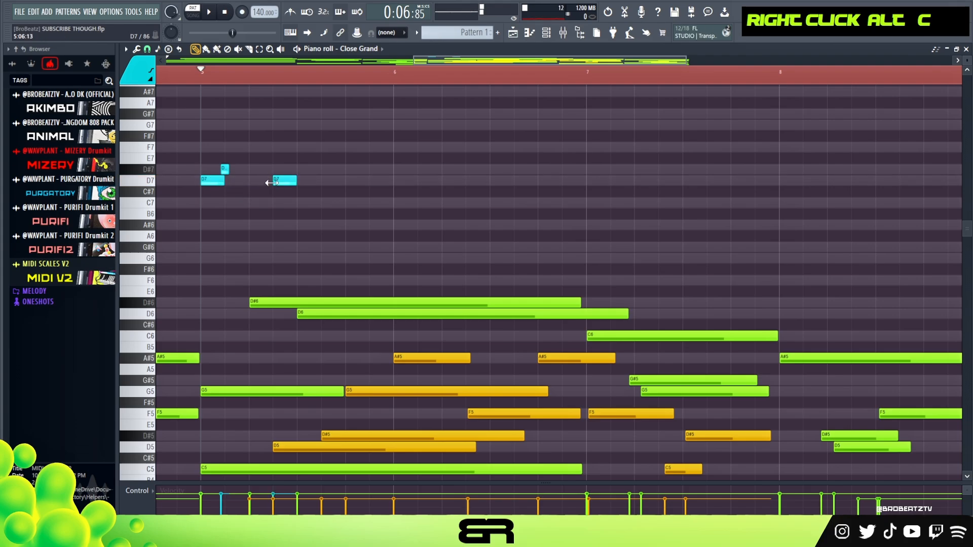
Step: Copy the short cyan note to G7 at the end of the second D7, and copy that pair to C7 and F7 at step 13
{"action": "scroll", "coordinate": [293, 187], "scroll_direction": "up", "scroll_amount": 1}
{"action": "mouse_move", "coordinate": [288, 154]}
{"action": "left_mouse_down"}
{"action": "mouse_move", "coordinate": [315, 153]}
{"action": "mouse_move", "coordinate": [303, 152]}
{"action": "left_mouse_up"}
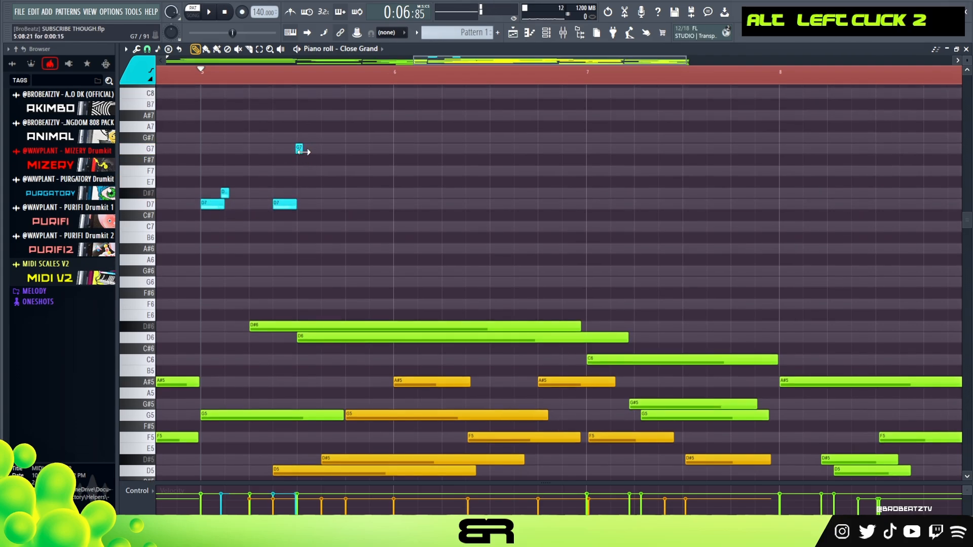
{"action": "left_click", "coordinate": [287, 203], "text": "ctrl"}
{"action": "left_click_drag", "start_coordinate": [278, 212], "coordinate": [326, 214], "text": "shift"}
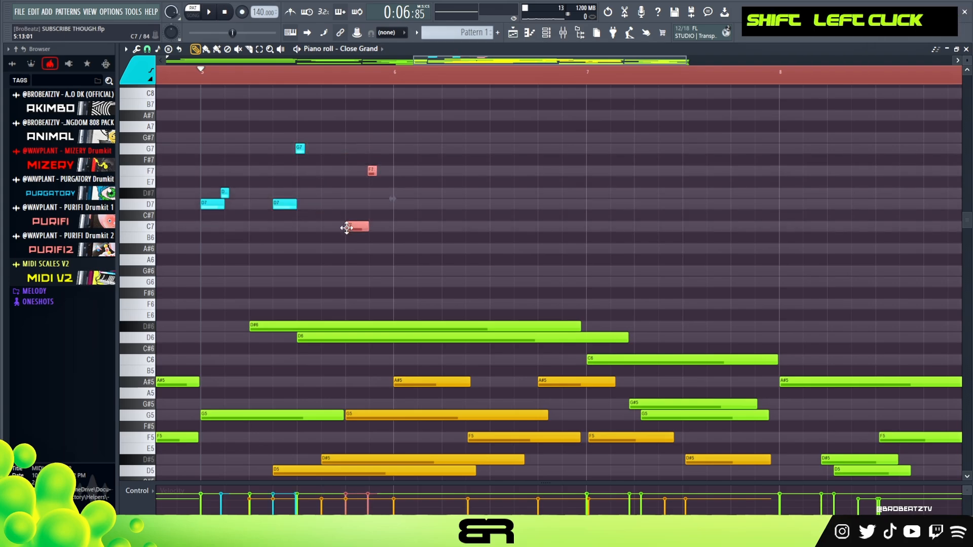
Step: Lower the short F7 to D7, copy the cyan pair to G6 and A#6 at step 3 of bar 6, and play it back
{"action": "left_click_drag", "start_coordinate": [402, 178], "coordinate": [456, 271], "text": "ctrl"}
{"action": "left_click", "coordinate": [452, 272], "text": "ctrl"}
{"action": "key", "text": "ctrl+z"}
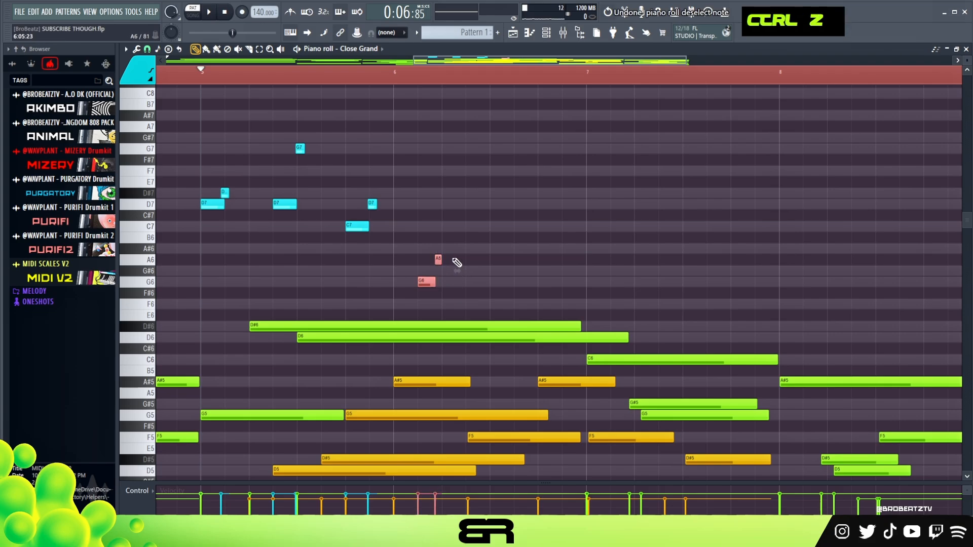
{"action": "key", "text": "shift+Up"}
{"action": "key", "text": "space"}
{"action": "right_click", "coordinate": [465, 217]}
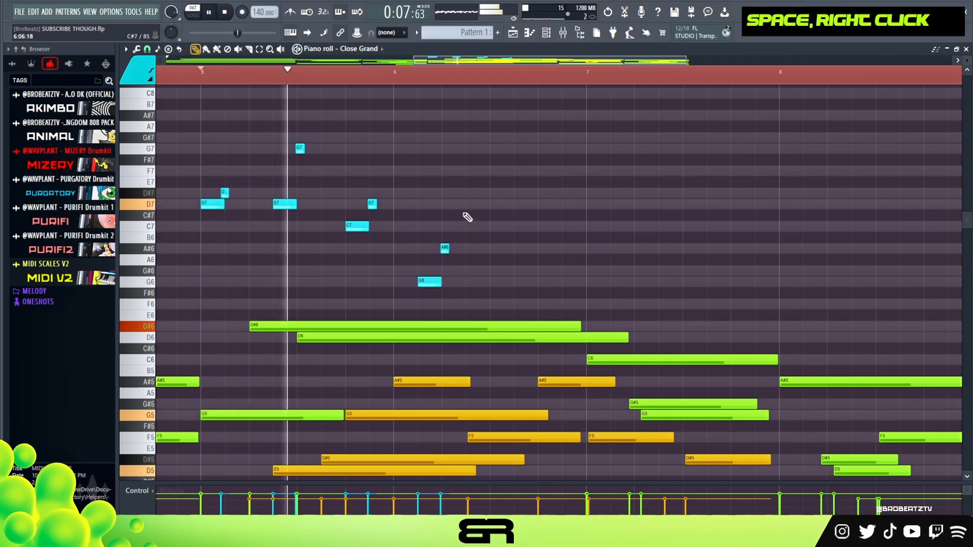
{"action": "key", "text": "space"}
{"action": "key", "text": "space"}
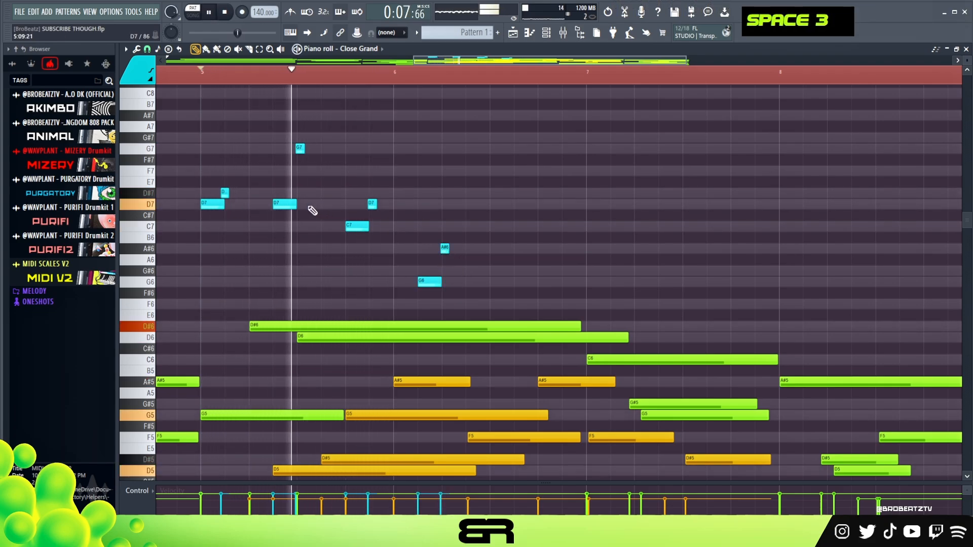
{"action": "key", "text": "space"}
{"action": "key", "text": "space"}
{"action": "key", "text": "space"}
Step: Shorten the green D#6 and D6 notes from bar 5 to one bar each, and copy the cyan pair to D6 and D#6 at step 9 of bar 6
{"action": "left_click_drag", "start_coordinate": [507, 309], "coordinate": [483, 347], "text": "ctrl"}
{"action": "right_click", "coordinate": [482, 350]}
{"action": "left_click_drag", "start_coordinate": [470, 306], "coordinate": [418, 231], "text": "ctrl"}
{"action": "left_click_drag", "start_coordinate": [425, 283], "coordinate": [494, 325], "text": "shift"}
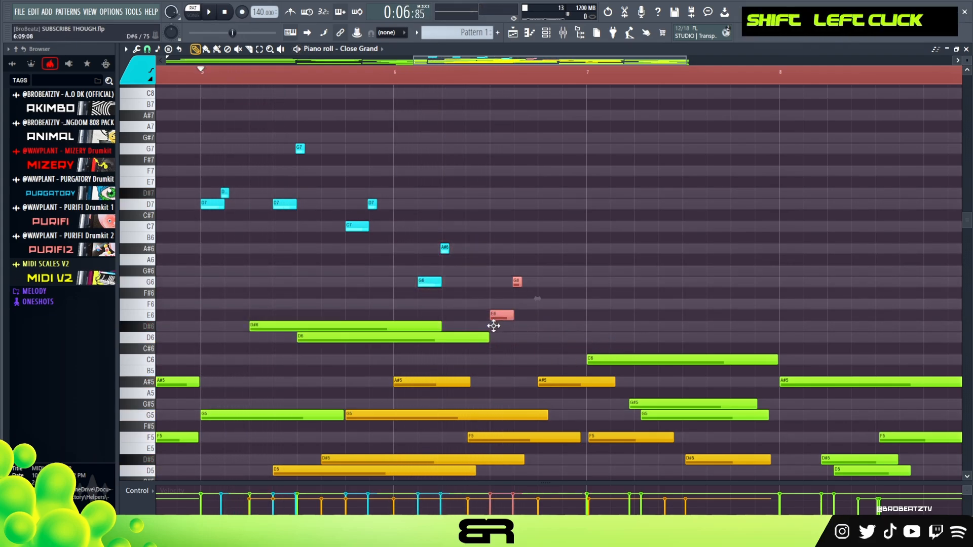
{"action": "right_click", "coordinate": [527, 361]}
{"action": "left_click_drag", "start_coordinate": [538, 297], "coordinate": [516, 329], "text": "ctrl"}
{"action": "key", "text": "shift+Down"}
{"action": "key", "text": "shift+Down"}
{"action": "right_click", "coordinate": [538, 295]}
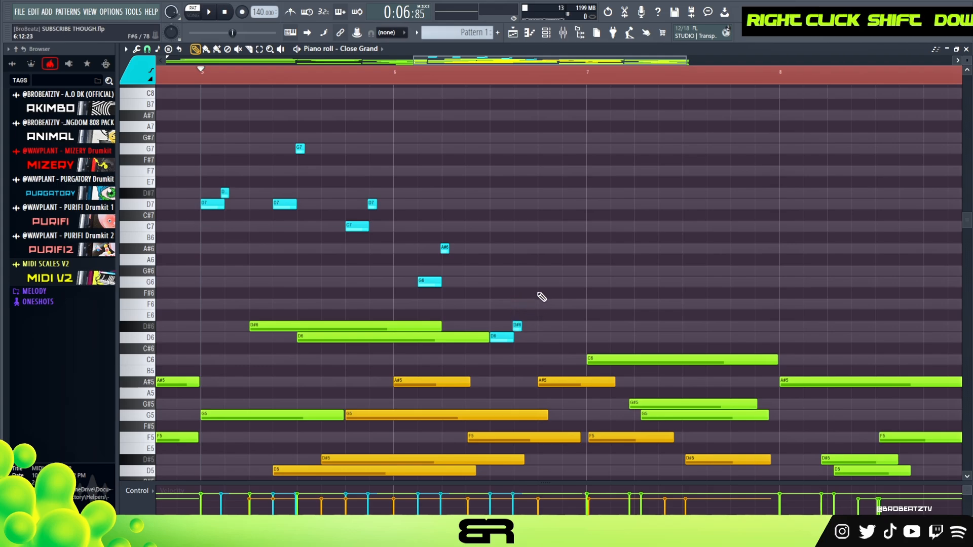
Step: Listen to the phrase with the cyan notes from bar 5 and clear the timeline selection
{"action": "key", "text": "space"}
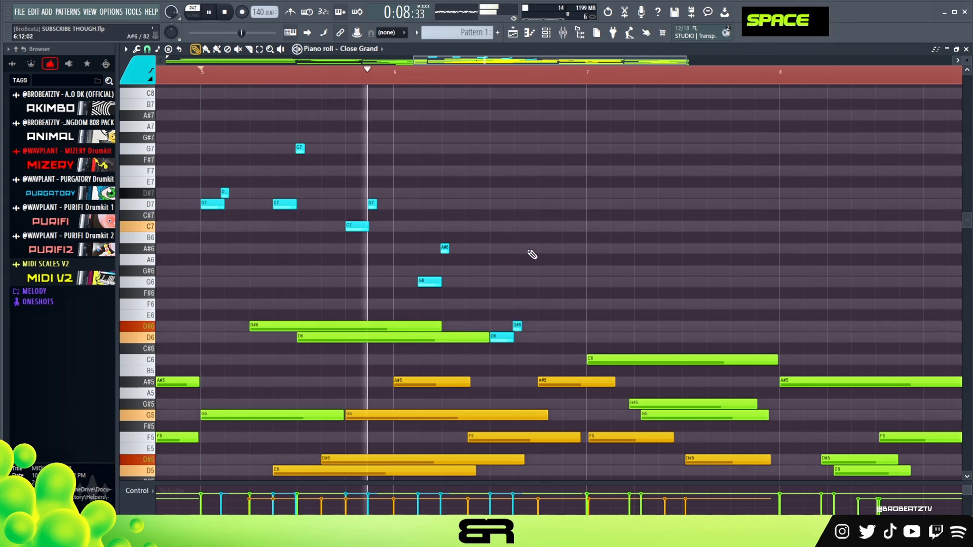
{"action": "right_click", "coordinate": [545, 251], "text": "ctrl"}
{"action": "right_click", "coordinate": [537, 256], "text": "ctrl"}
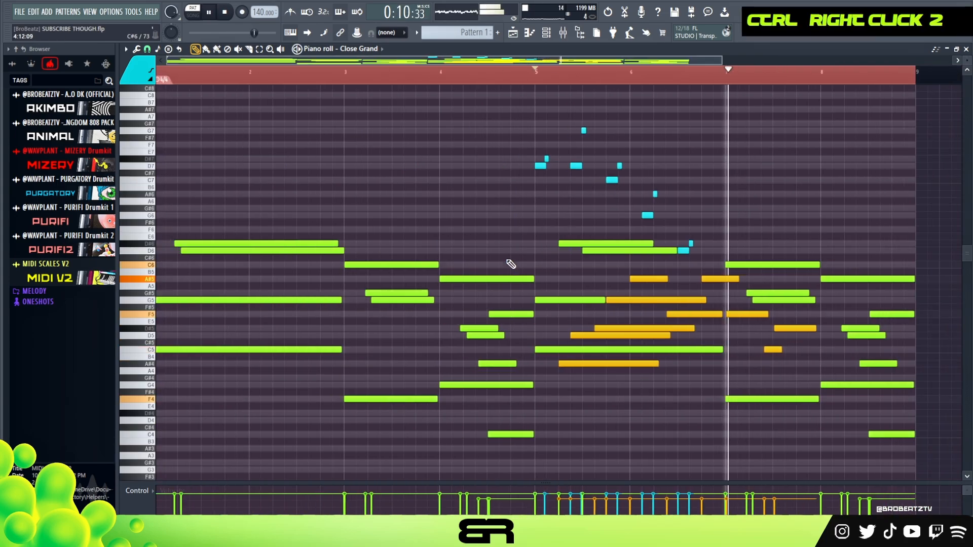
{"action": "left_click_drag", "start_coordinate": [700, 240], "coordinate": [682, 253], "text": "ctrl"}
{"action": "left_click_drag", "start_coordinate": [677, 226], "coordinate": [533, 128], "text": "ctrl+shift"}
{"action": "scroll", "coordinate": [582, 143], "scroll_direction": "down", "scroll_amount": 1, "text": "alt"}
{"action": "right_click", "coordinate": [721, 159]}
{"action": "key", "text": "space"}
{"action": "double_click", "coordinate": [547, 78]}
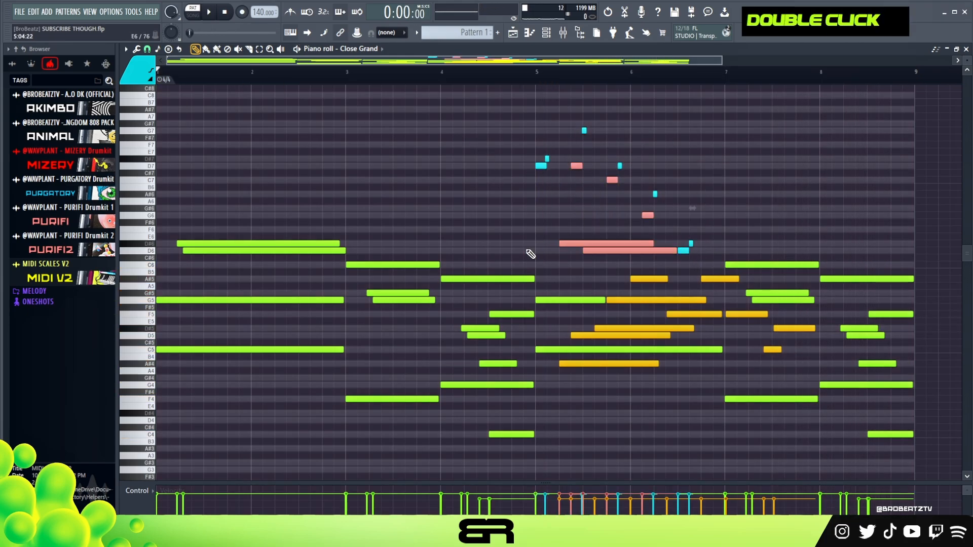
{"action": "right_click", "coordinate": [516, 222]}
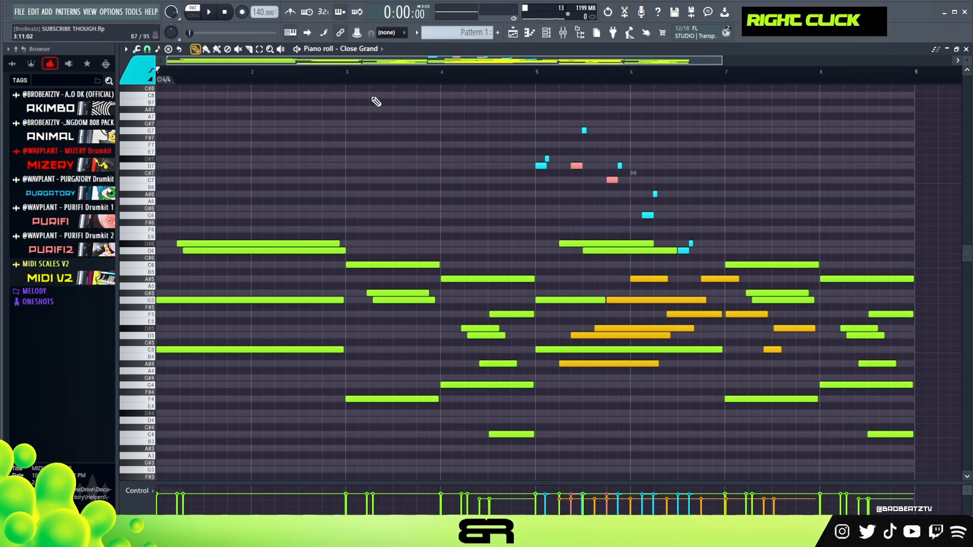
Step: Play the whole melody, trim the start of the green G5 in bar 5 by about two steps, and replay from bar 5
{"action": "scroll", "coordinate": [966, 177], "scroll_direction": "up", "scroll_amount": 2}
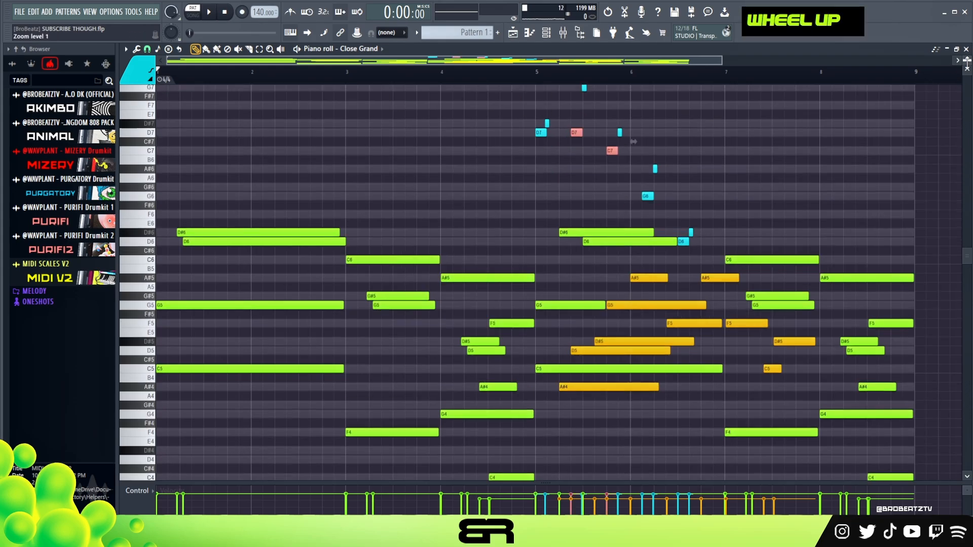
{"action": "scroll", "coordinate": [966, 177], "scroll_direction": "down", "scroll_amount": 1}
{"action": "key", "text": "space"}
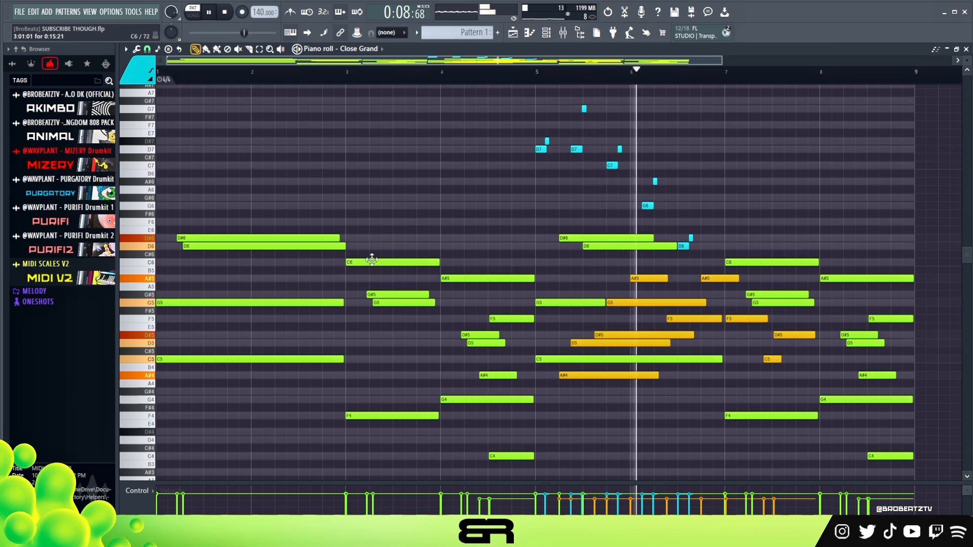
{"action": "key", "text": "alt"}
{"action": "left_click_drag", "start_coordinate": [536, 304], "coordinate": [546, 305]}
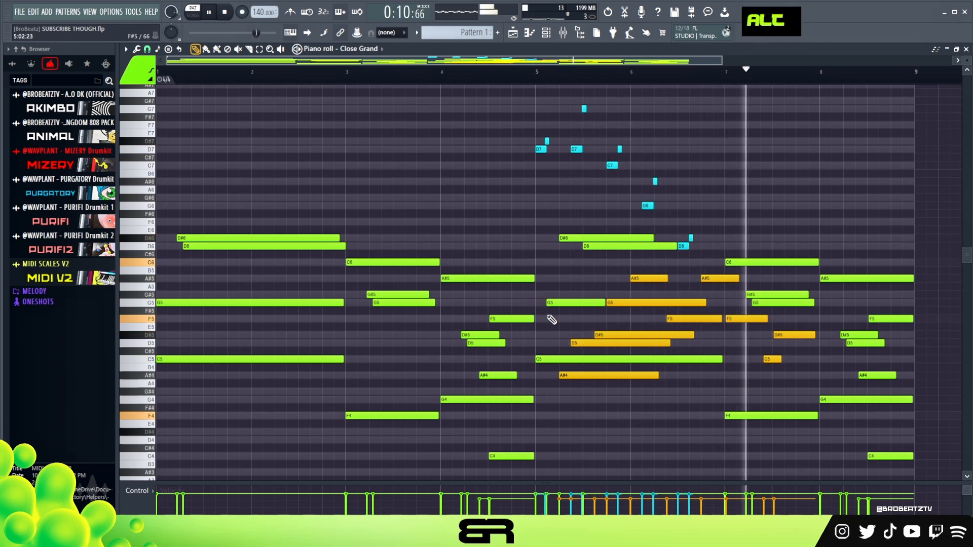
{"action": "right_click", "coordinate": [541, 296]}
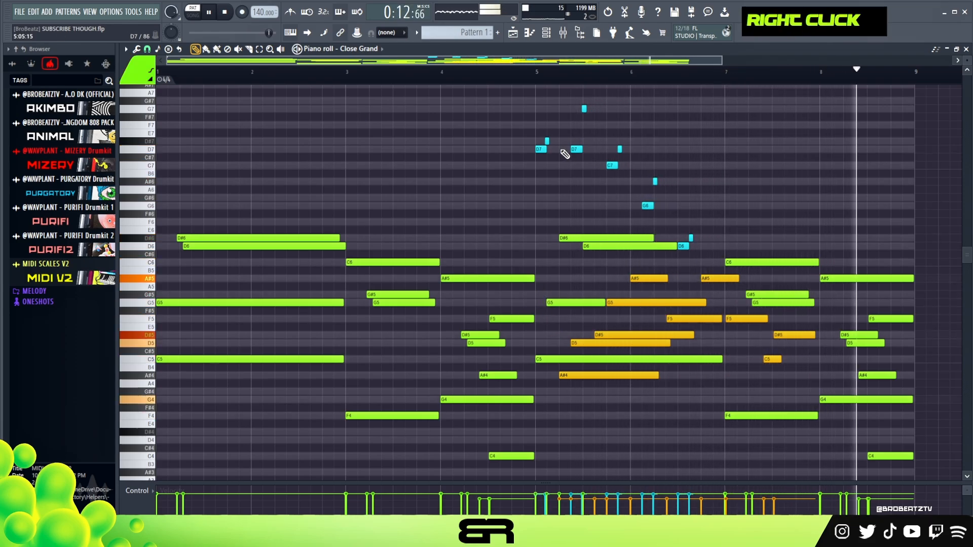
{"action": "key", "text": "space"}
{"action": "left_click", "coordinate": [536, 79]}
{"action": "key", "text": "space"}
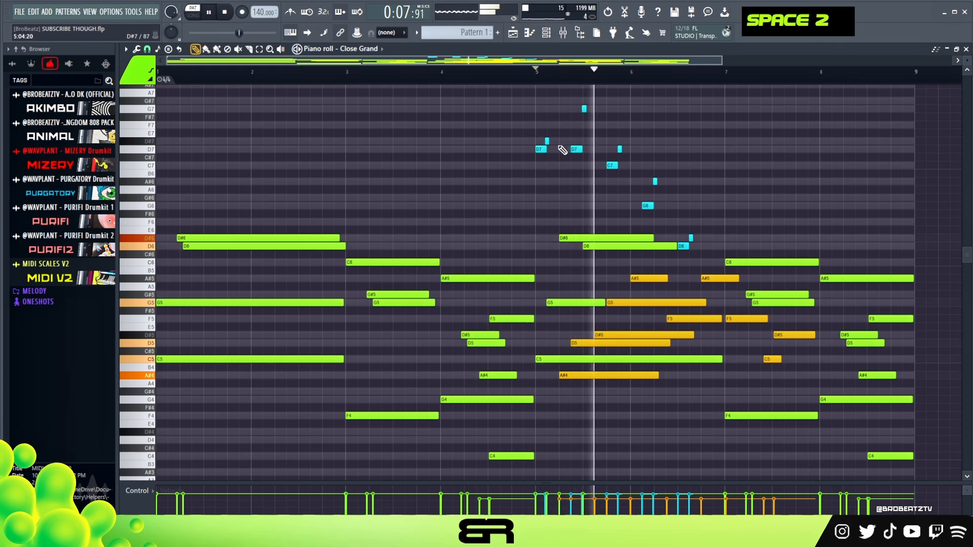
{"action": "left_click", "coordinate": [547, 305], "text": "alt"}
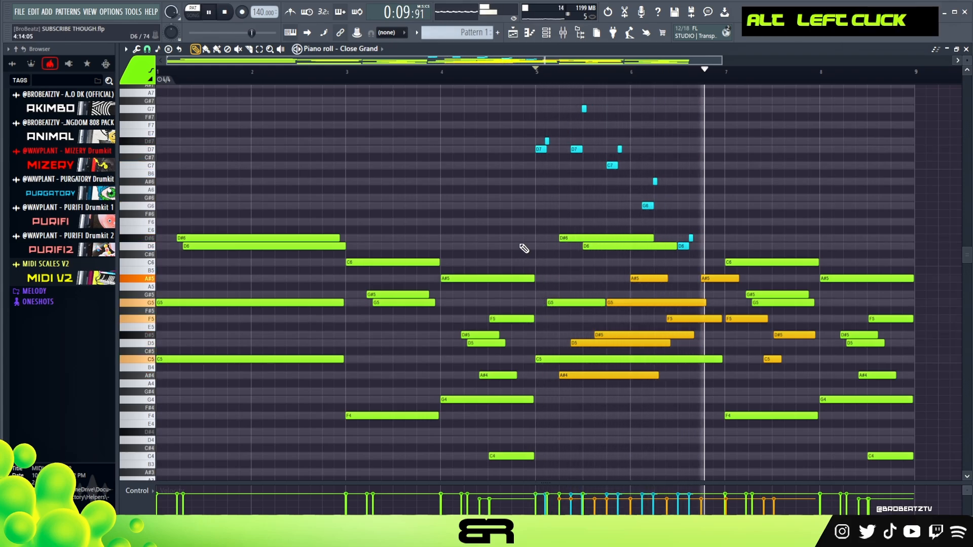
{"action": "key", "text": "space"}
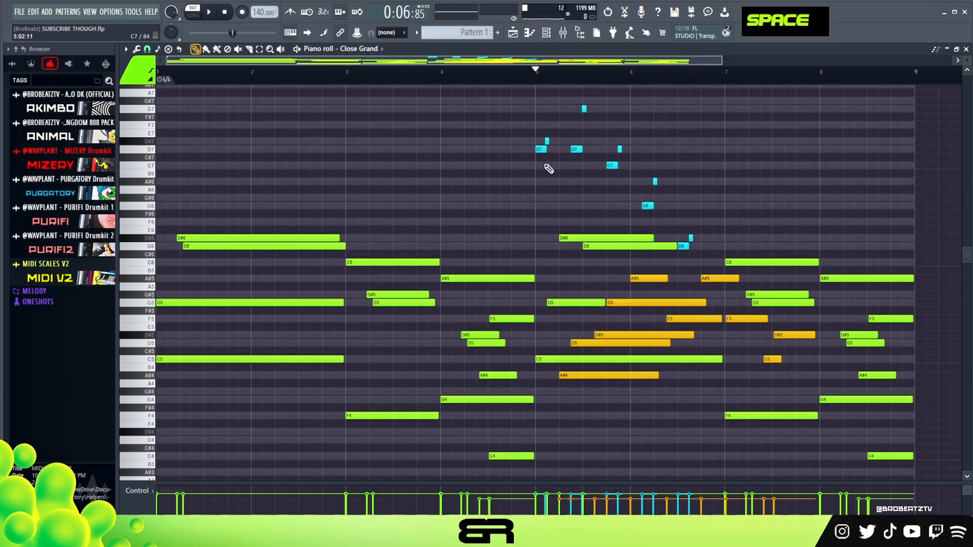
Step: Copy the Close Grand notes in the Channel rack and paste them into the Electric Piano channel
{"action": "left_click", "coordinate": [546, 33]}
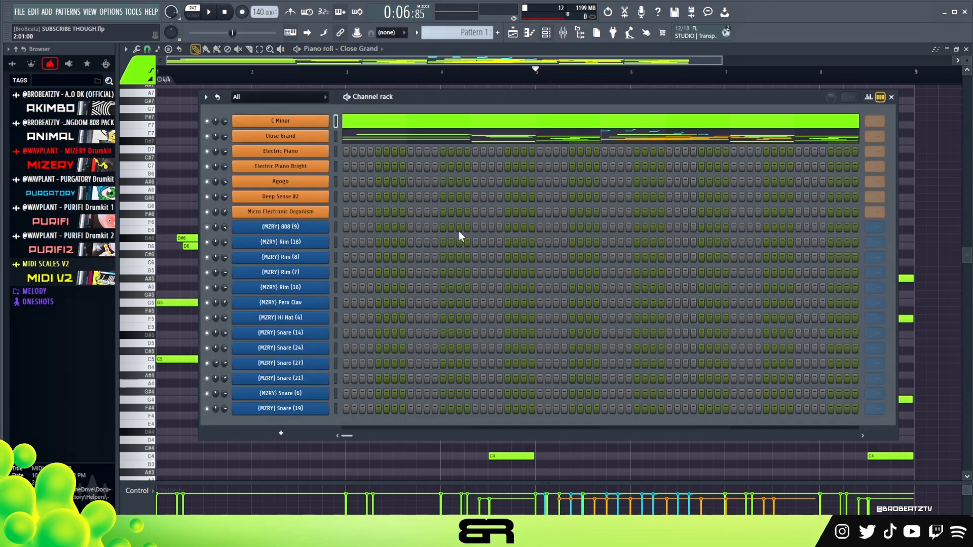
{"action": "right_click", "coordinate": [276, 137]}
{"action": "left_click", "coordinate": [469, 139]}
{"action": "right_click", "coordinate": [274, 151]}
{"action": "left_click", "coordinate": [454, 168]}
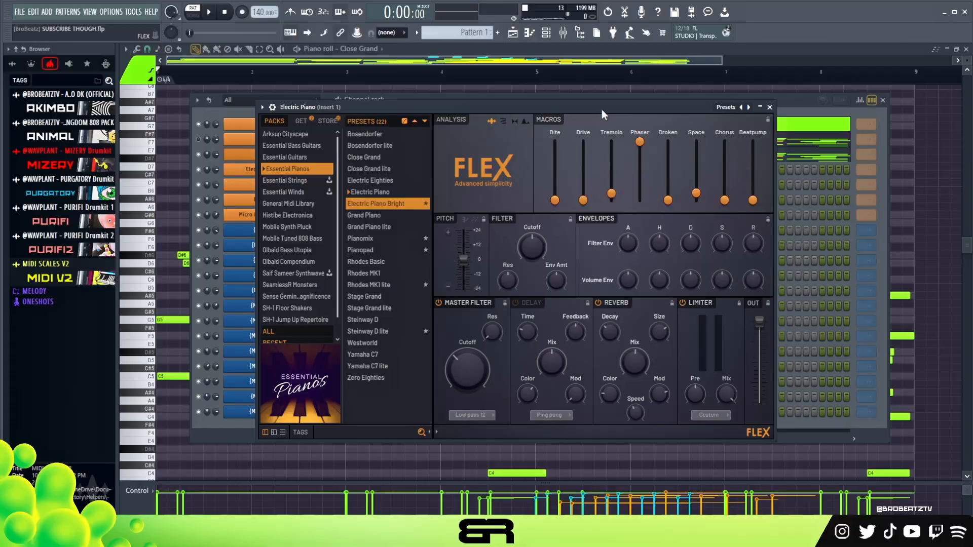
Step: Reposition the Electric Piano instrument window and adjust its Master Filter cutoff
{"action": "mouse_move", "coordinate": [592, 110]}
{"action": "left_mouse_down"}
{"action": "mouse_move", "coordinate": [597, 144]}
{"action": "mouse_move", "coordinate": [608, 110]}
{"action": "left_mouse_up"}
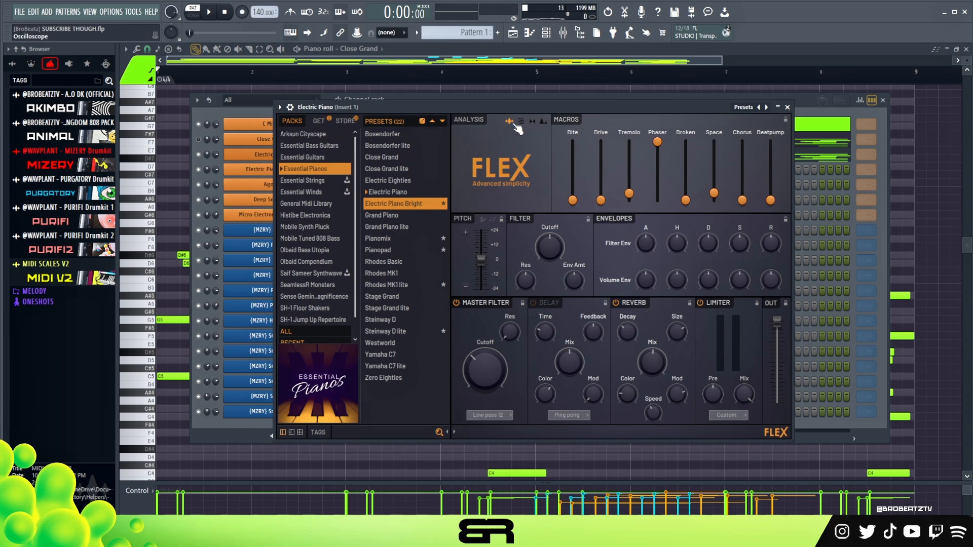
{"action": "left_click_drag", "start_coordinate": [516, 105], "coordinate": [503, 87]}
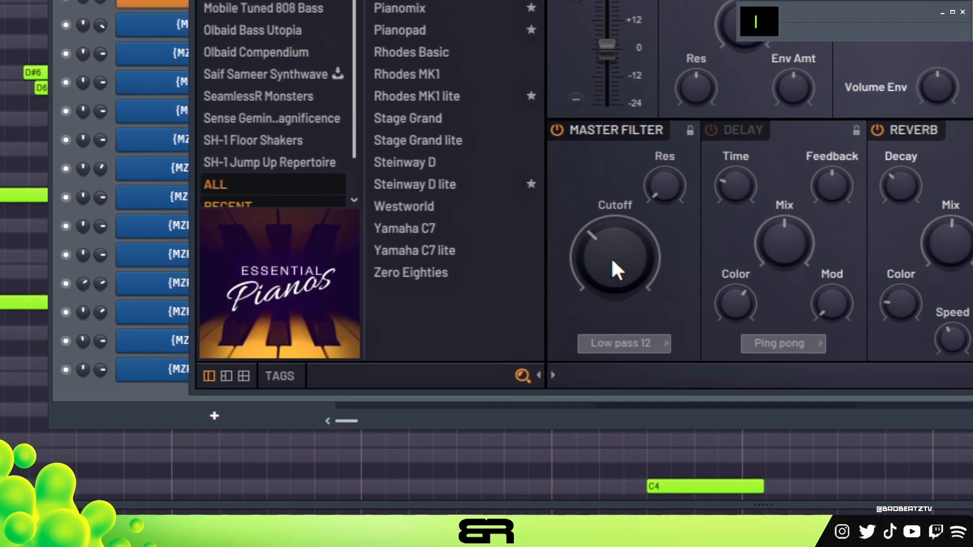
{"action": "left_click_drag", "start_coordinate": [612, 265], "coordinate": [612, 198]}
{"action": "left_click_drag", "start_coordinate": [613, 274], "coordinate": [613, 319]}
{"action": "left_click_drag", "start_coordinate": [615, 183], "coordinate": [614, 325]}
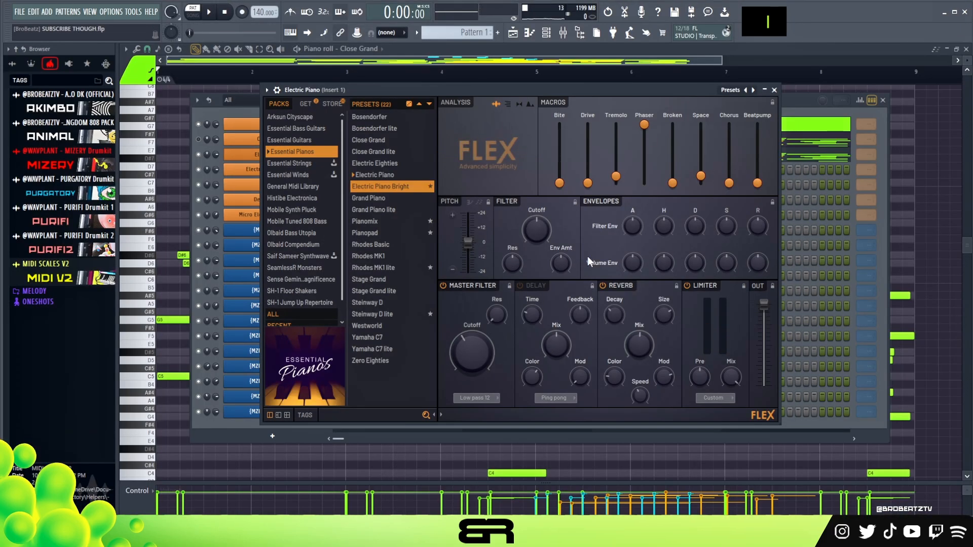
Step: Bring the Channel rack forward, collapse the Close Grand channel's row, and select Electric Piano Bright
{"action": "left_click", "coordinate": [790, 105]}
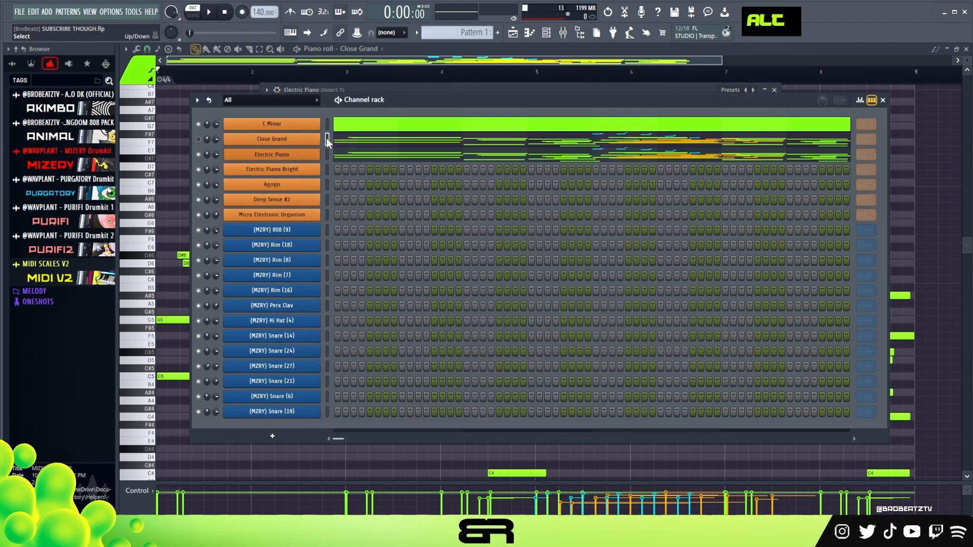
{"action": "key", "text": "alt+z"}
{"action": "left_click", "coordinate": [322, 160]}
Step: Move the Electric Piano Bright instrument window aside and audition its sound with a few notes
{"action": "left_click_drag", "start_coordinate": [552, 161], "coordinate": [666, 208]}
{"action": "key", "text": "a"}
{"action": "key", "text": "e"}
{"action": "key", "text": "w"}
{"action": "key", "text": "f"}
{"action": "key", "text": "a"}
{"action": "key", "text": "w"}
{"action": "key", "text": "e"}
{"action": "key", "text": "r"}
{"action": "key", "text": "a"}
{"action": "key", "text": "w"}
{"action": "key", "text": "e"}
{"action": "key", "text": "w"}
{"action": "key", "text": "e"}
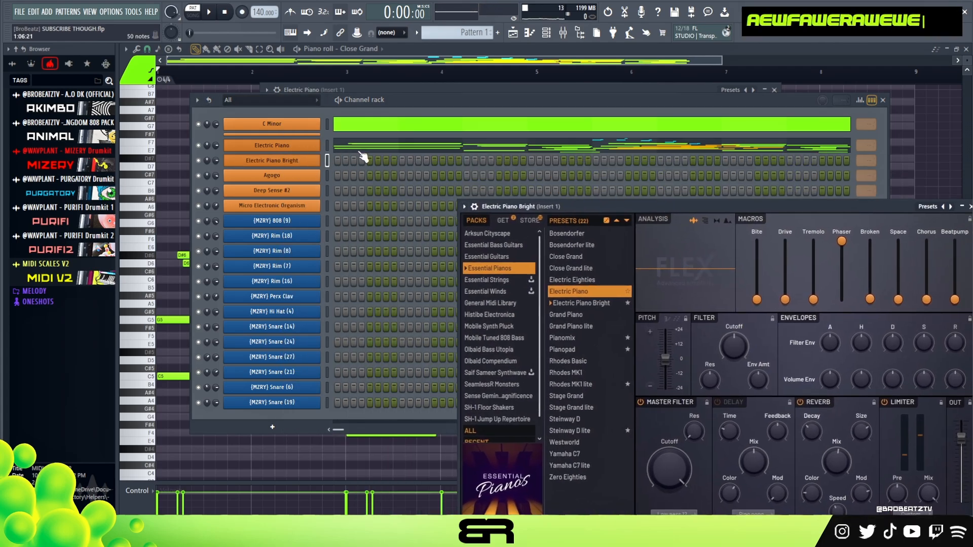
Step: In the Electric Piano Bright piano roll, add short D#7 and D7 notes in bar 1 and duplicate them an octave lower
{"action": "right_click", "coordinate": [324, 154]}
{"action": "double_click", "coordinate": [361, 162]}
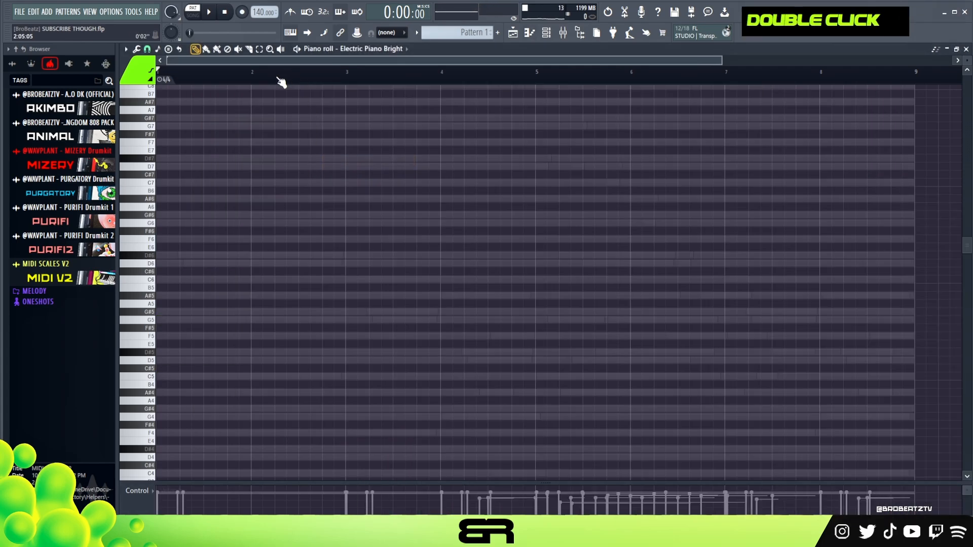
{"action": "scroll", "coordinate": [217, 71], "scroll_direction": "up", "scroll_amount": 3}
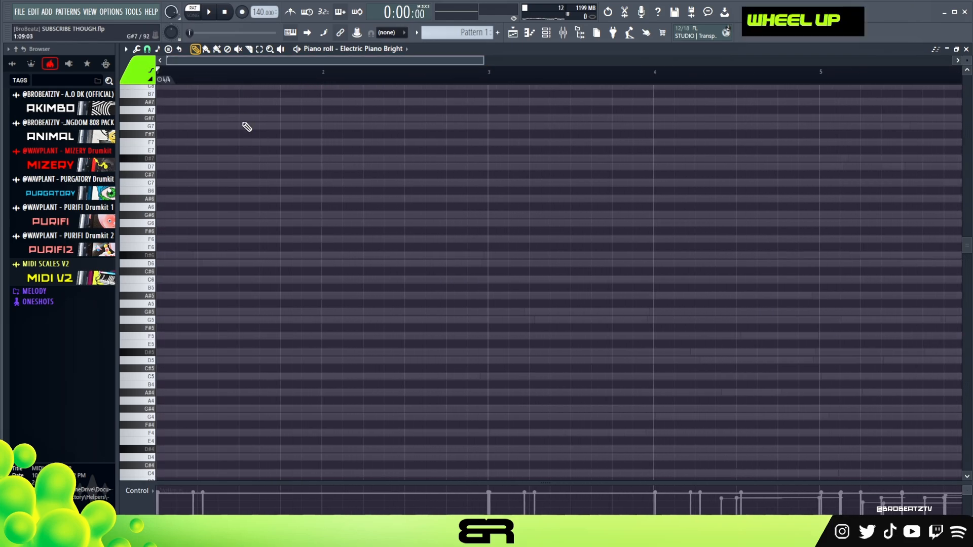
{"action": "scroll", "coordinate": [253, 131], "scroll_direction": "up", "scroll_amount": 2}
{"action": "left_click_drag", "start_coordinate": [967, 61], "coordinate": [967, 36]}
{"action": "scroll", "coordinate": [530, 323], "scroll_direction": "up", "scroll_amount": 1}
{"action": "scroll", "coordinate": [410, 321], "scroll_direction": "up", "scroll_amount": 2}
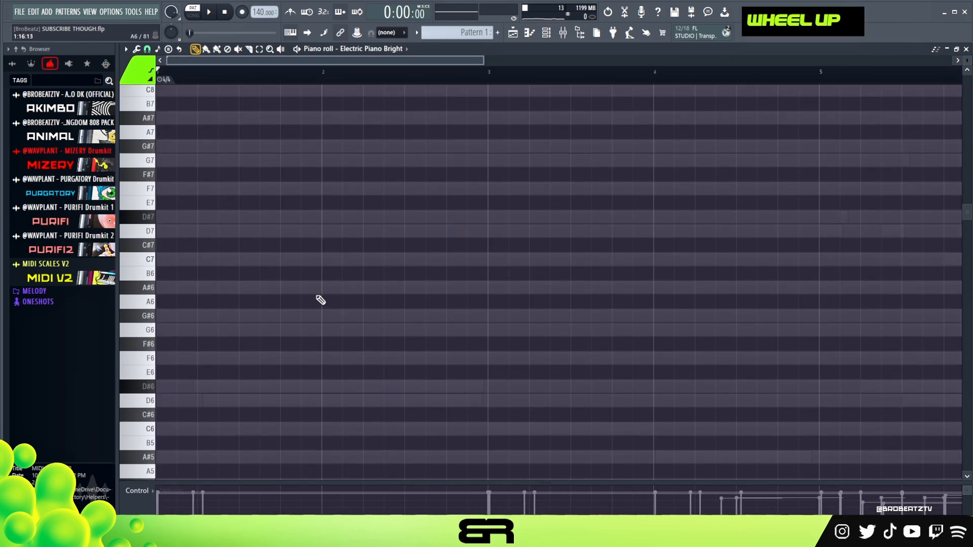
{"action": "left_click", "coordinate": [239, 218]}
{"action": "left_click", "coordinate": [240, 231]}
{"action": "left_click_drag", "start_coordinate": [236, 213], "coordinate": [244, 230]}
{"action": "left_click", "coordinate": [242, 228], "text": "shift"}
{"action": "key", "text": "ctrl+Down"}
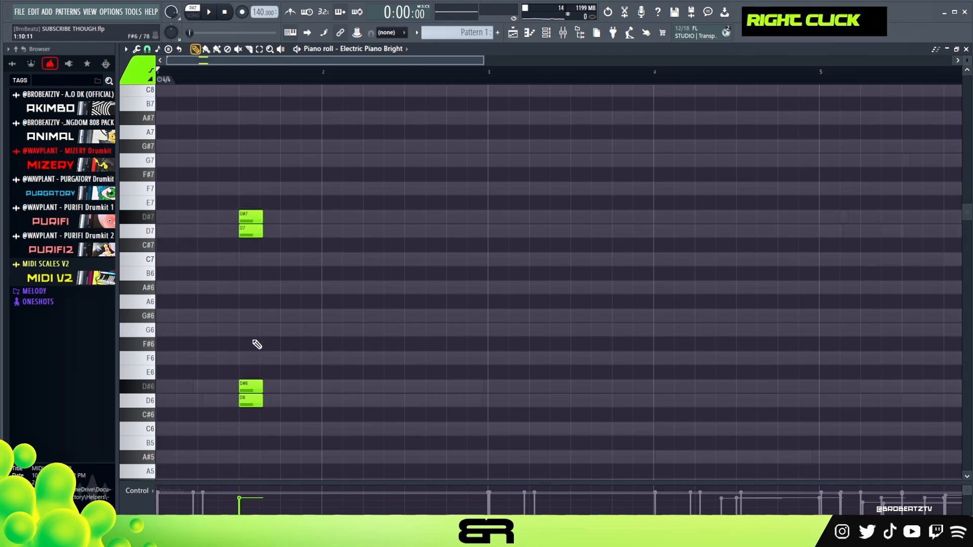
Step: Move the four D and D# notes together into bar 2 and play them back
{"action": "left_click_drag", "start_coordinate": [252, 172], "coordinate": [370, 397]}
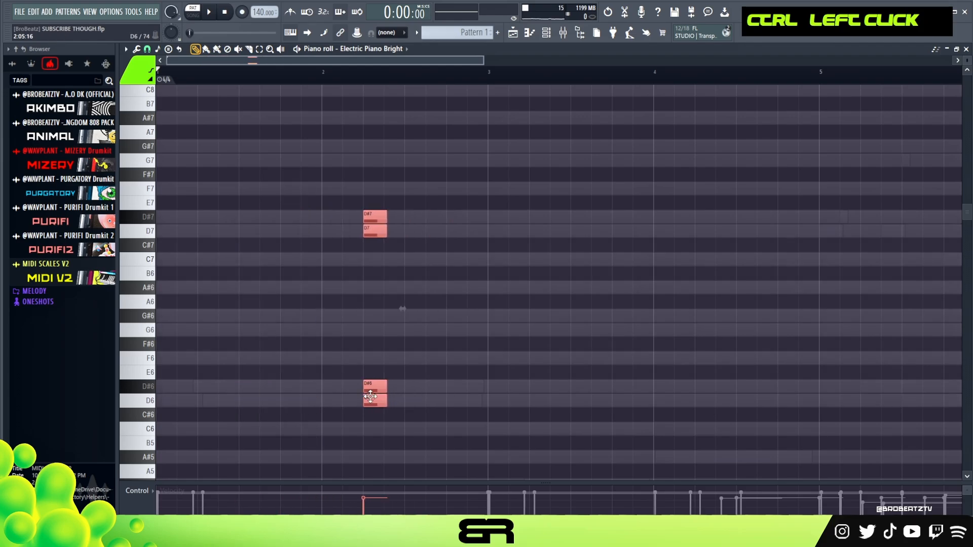
{"action": "key", "text": "space"}
{"action": "right_click", "coordinate": [412, 286]}
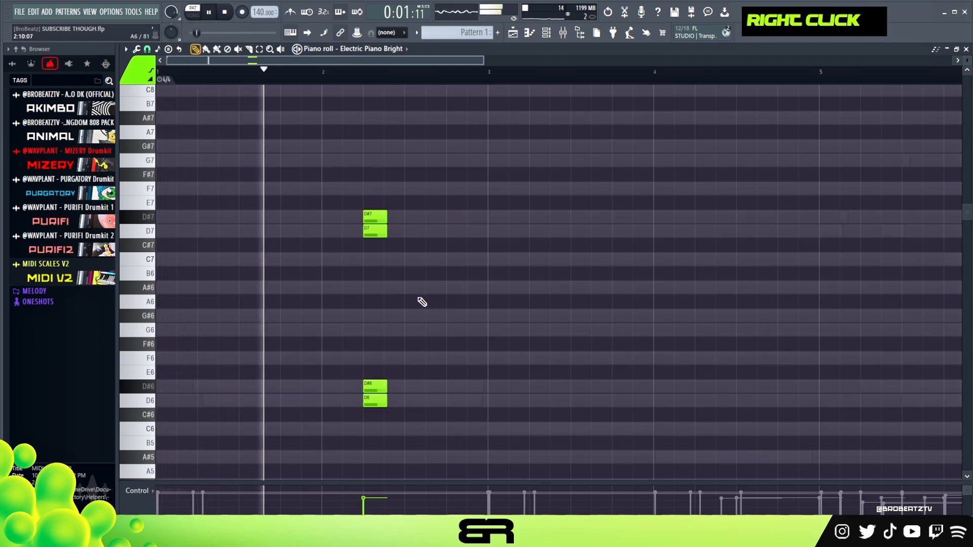
{"action": "key", "text": "space"}
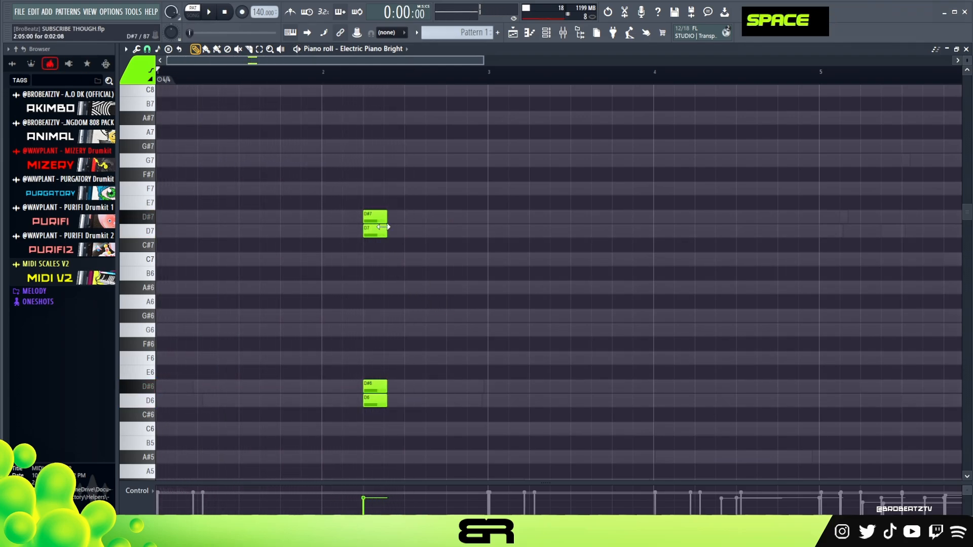
Step: Stagger the bar 2 notes as D7, D#7, G6 with D#6, and D6, ending on an A#5 at bar 3
{"action": "double_click", "coordinate": [391, 222]}
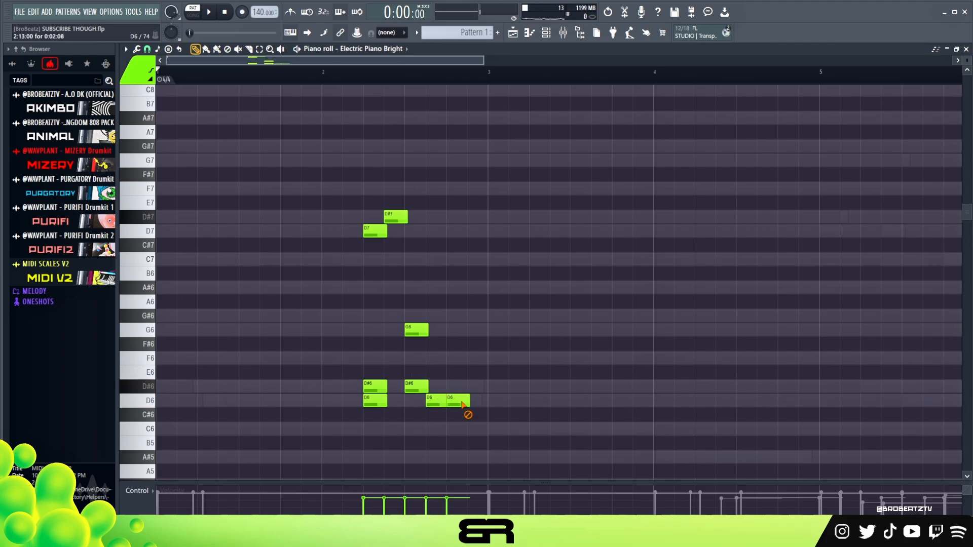
{"action": "right_click", "coordinate": [464, 404]}
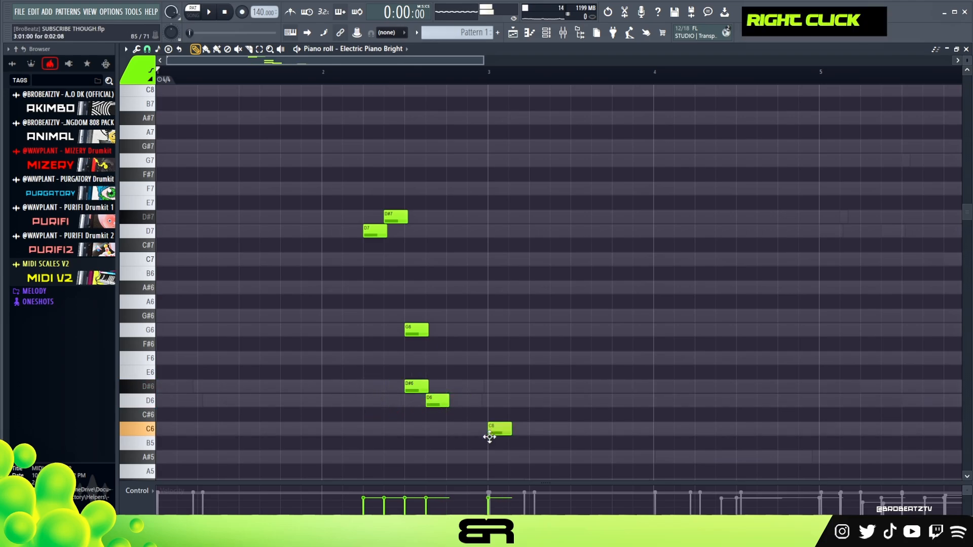
{"action": "left_click", "coordinate": [510, 460], "text": "alt"}
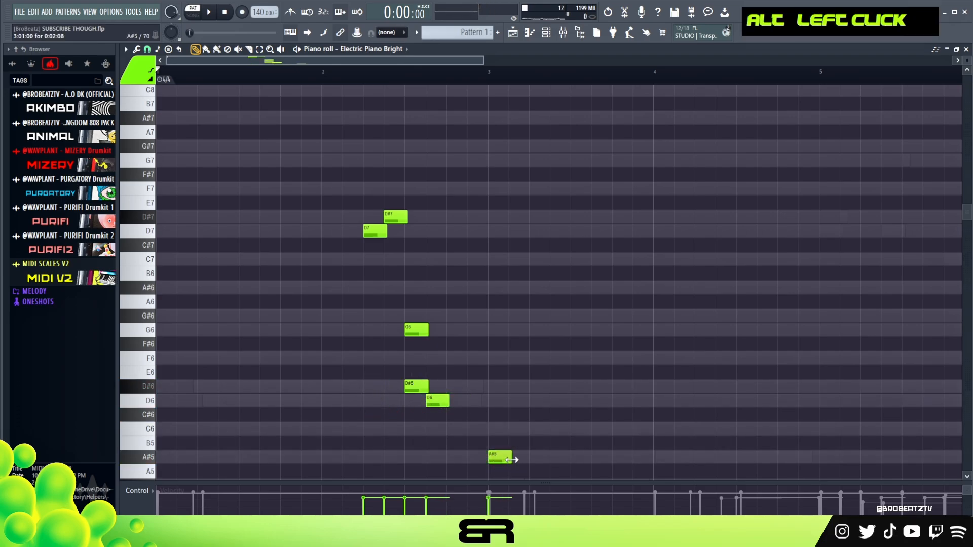
Step: Lengthen the D7, D#7, D#6, D6 and A#5 notes, shift G6 slightly, and play the phrase
{"action": "left_click_drag", "start_coordinate": [448, 401], "coordinate": [470, 410]}
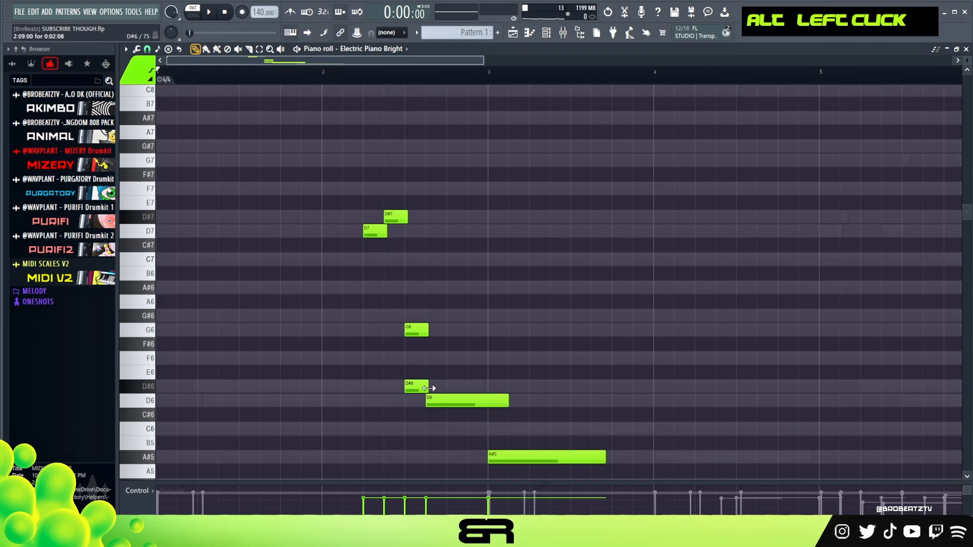
{"action": "left_click_drag", "start_coordinate": [454, 330], "coordinate": [449, 334]}
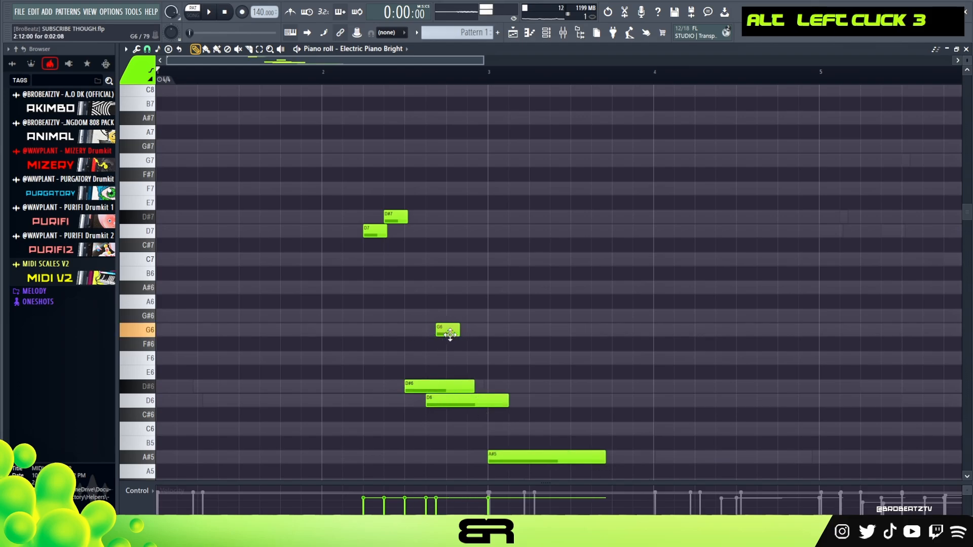
{"action": "left_click_drag", "start_coordinate": [397, 217], "coordinate": [444, 218]}
{"action": "key", "text": "ctrl+z"}
{"action": "key", "text": "space"}
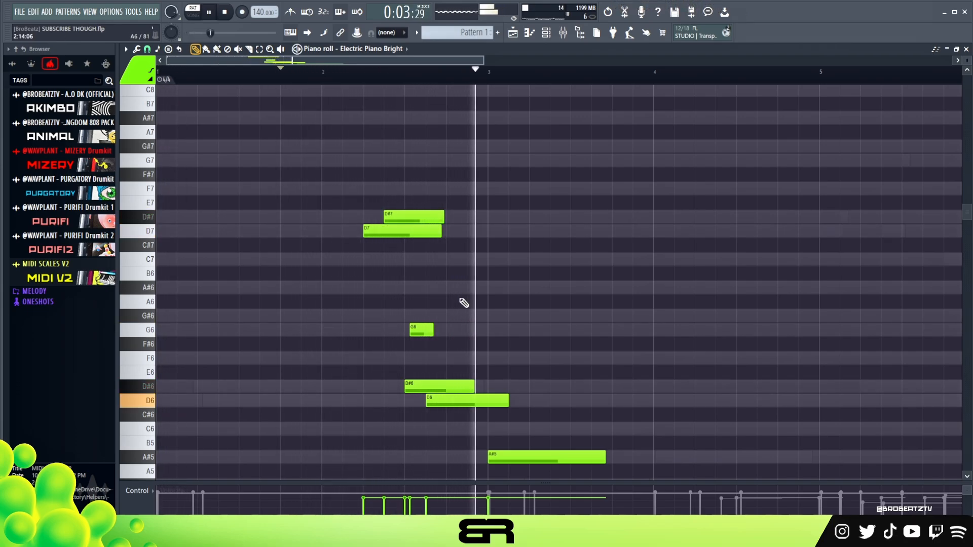
{"action": "scroll", "coordinate": [524, 246], "scroll_direction": "down", "scroll_amount": 2}
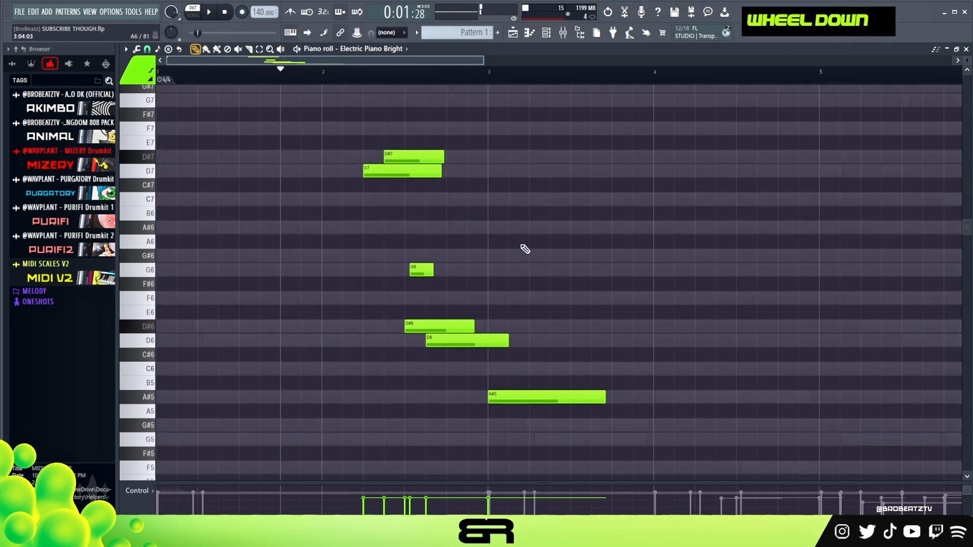
{"action": "key", "text": "space"}
{"action": "right_click", "coordinate": [516, 248]}
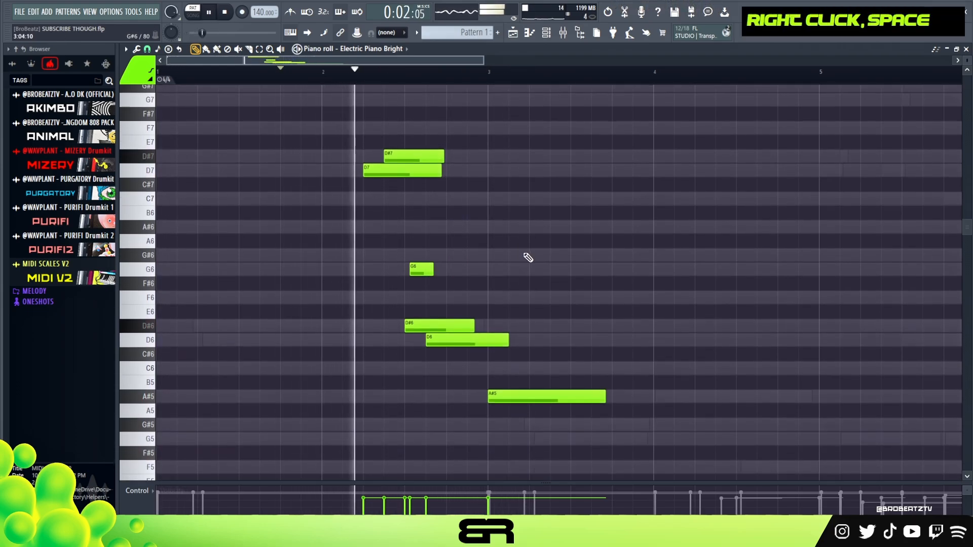
{"action": "scroll", "coordinate": [527, 261], "scroll_direction": "up", "scroll_amount": 1}
{"action": "key", "text": "space"}
Step: Extend the D#7, G6, D#6 and D6 notes so their tails overlap around bar 3, checking by playback
{"action": "key", "text": "space"}
{"action": "left_click_drag", "start_coordinate": [444, 187], "coordinate": [484, 187], "text": "alt"}
{"action": "left_click_drag", "start_coordinate": [434, 299], "coordinate": [489, 300], "text": "alt"}
{"action": "key", "text": "space"}
{"action": "key", "text": "space"}
{"action": "left_click_drag", "start_coordinate": [474, 355], "coordinate": [530, 369], "text": "alt"}
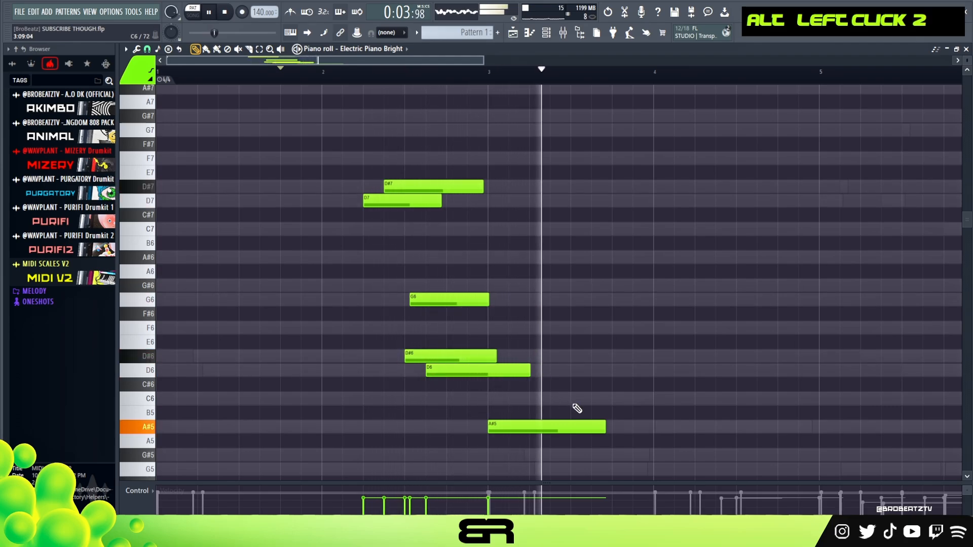
{"action": "key", "text": "space"}
Step: Copy the A#5 note to G5 at bar 4, duplicate it an octave lower at G4, and play back
{"action": "scroll", "coordinate": [638, 403], "scroll_direction": "down", "scroll_amount": 1}
{"action": "left_click_drag", "start_coordinate": [538, 367], "coordinate": [644, 408], "text": "shift"}
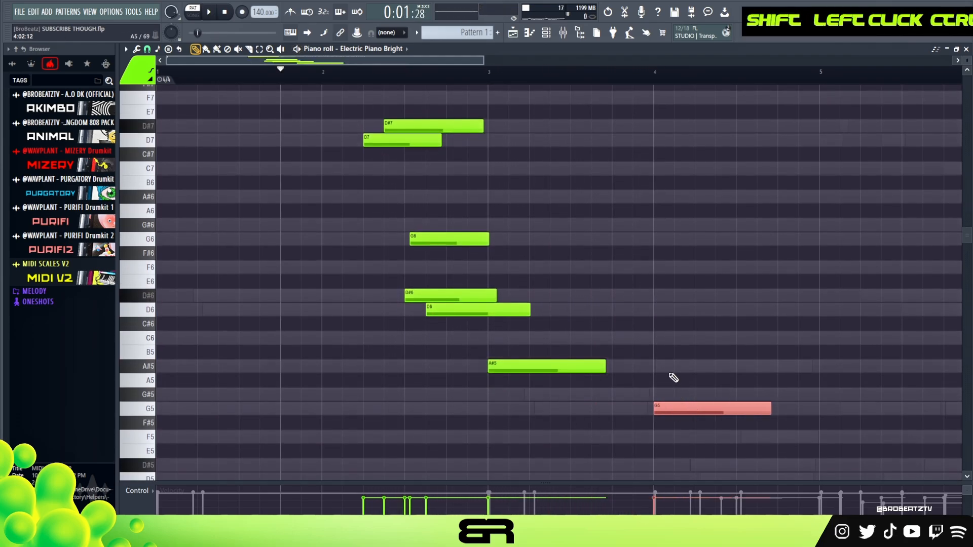
{"action": "key", "text": "ctrl+Down"}
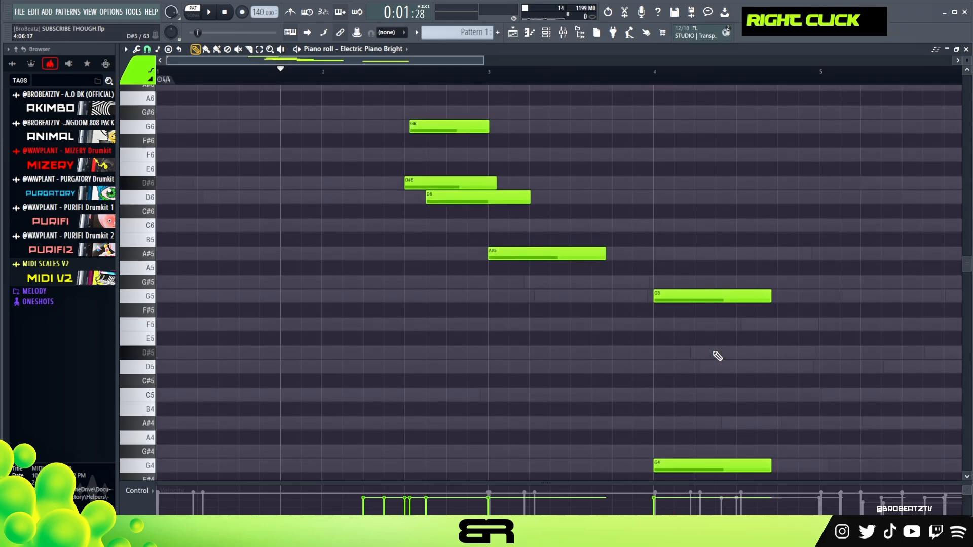
{"action": "key", "text": "space"}
{"action": "scroll", "coordinate": [659, 279], "scroll_direction": "up", "scroll_amount": 1}
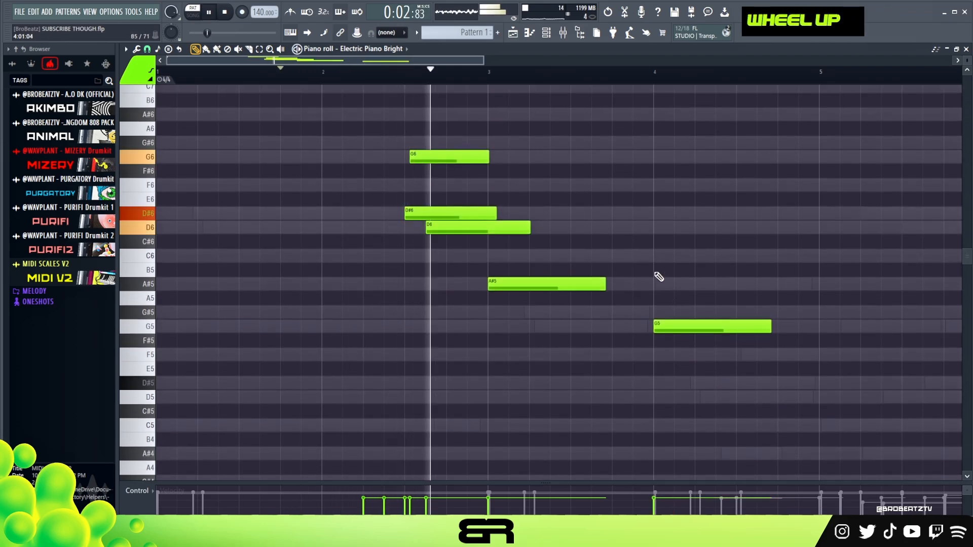
Step: Add alternating D#6 and D6 notes across bar 4, shortening the first D6
{"action": "left_click", "coordinate": [656, 214], "text": "alt"}
{"action": "left_click_drag", "start_coordinate": [770, 217], "coordinate": [720, 217], "text": "alt"}
{"action": "key", "text": "space"}
{"action": "left_click", "coordinate": [716, 228]}
{"action": "double_click", "coordinate": [737, 213]}
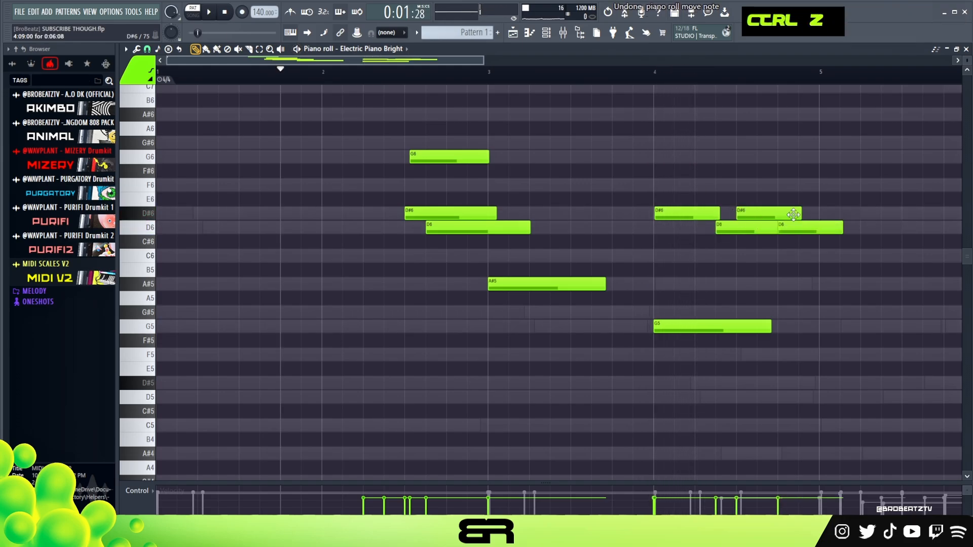
{"action": "left_click", "coordinate": [770, 232], "text": "ctrl"}
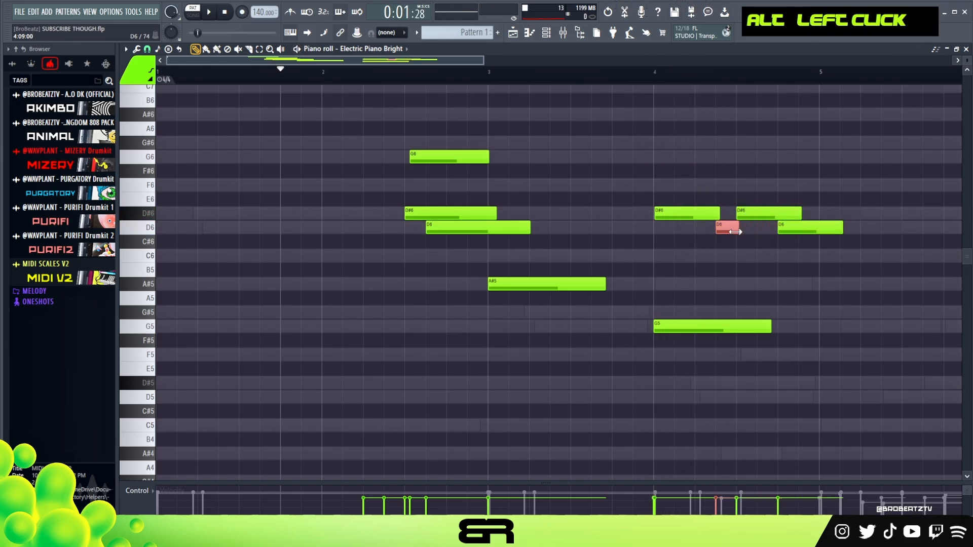
Step: Play the phrase, trim the last D#6 and D6 notes, and stretch G5 and G4 to nearly the end of bar 4
{"action": "key", "text": "space"}
{"action": "right_click", "coordinate": [719, 189], "text": "ctrl"}
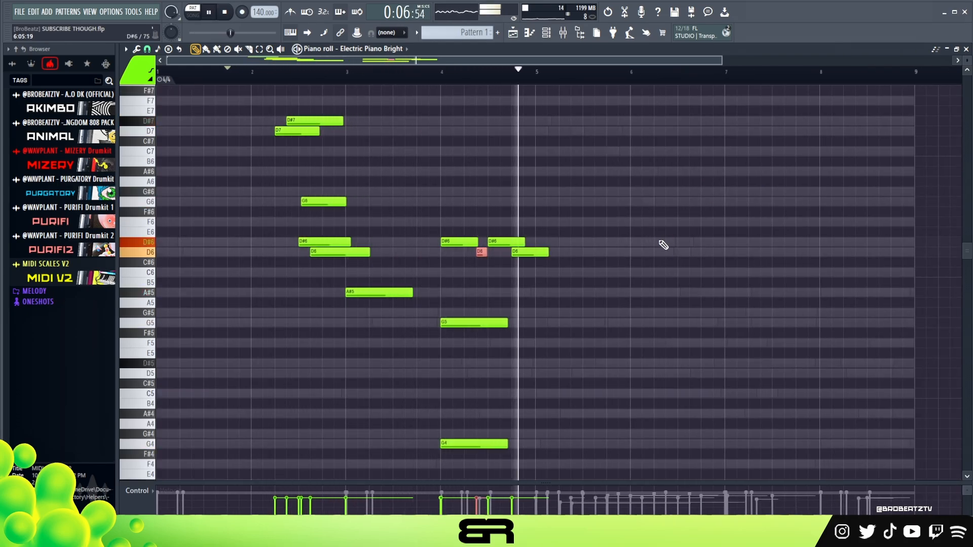
{"action": "key", "text": "space"}
{"action": "left_click_drag", "start_coordinate": [545, 256], "coordinate": [533, 261]}
{"action": "left_click", "coordinate": [520, 243], "text": "alt"}
{"action": "left_click_drag", "start_coordinate": [512, 318], "coordinate": [439, 469]}
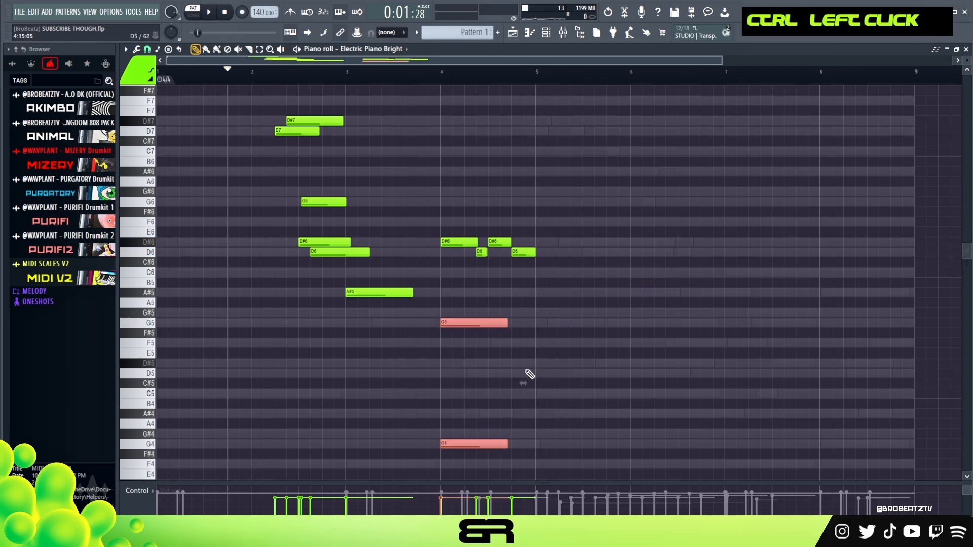
Step: Select all notes in the first four bars and duplicate them into bars 5 to 8
{"action": "key", "text": "ctrl+a"}
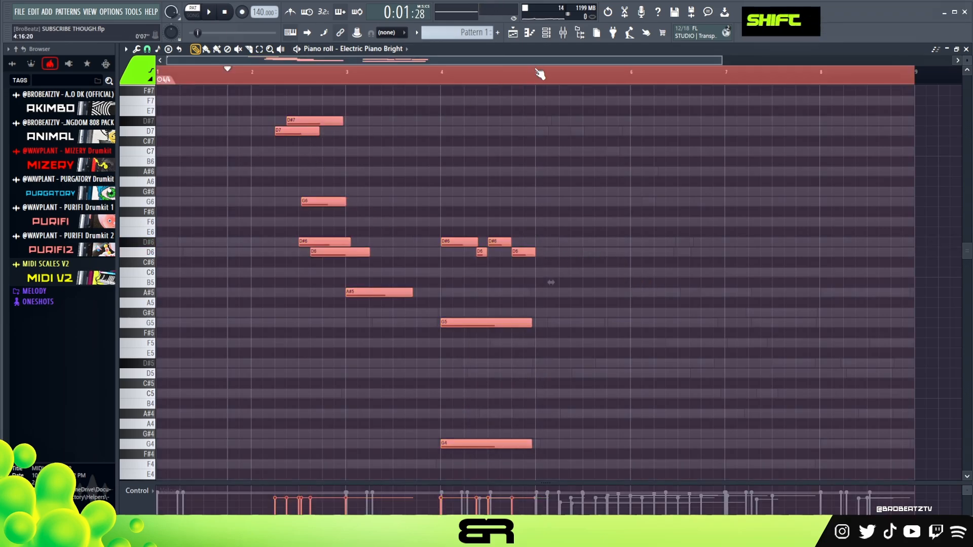
{"action": "double_click", "coordinate": [537, 73]}
{"action": "key", "text": "ctrl+b"}
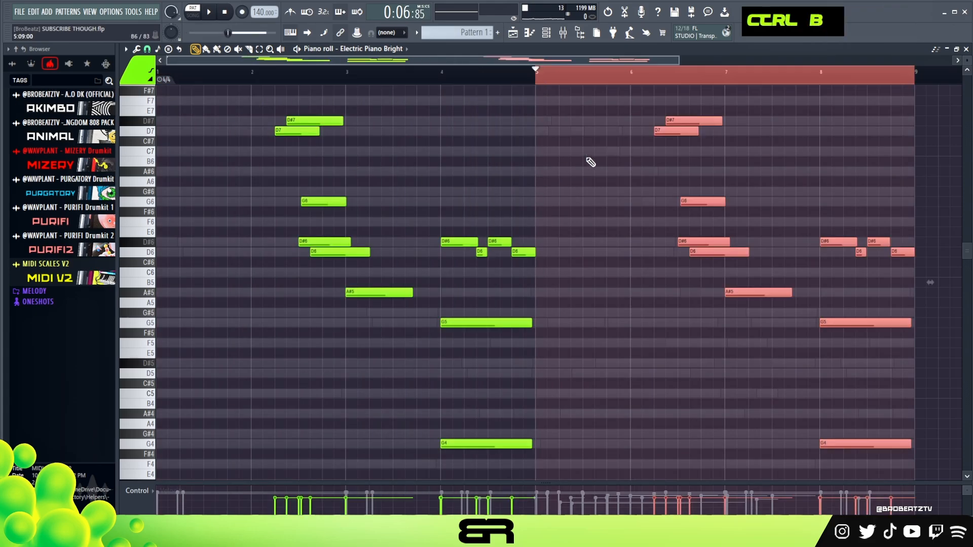
{"action": "right_click", "coordinate": [623, 90]}
{"action": "double_click", "coordinate": [612, 79]}
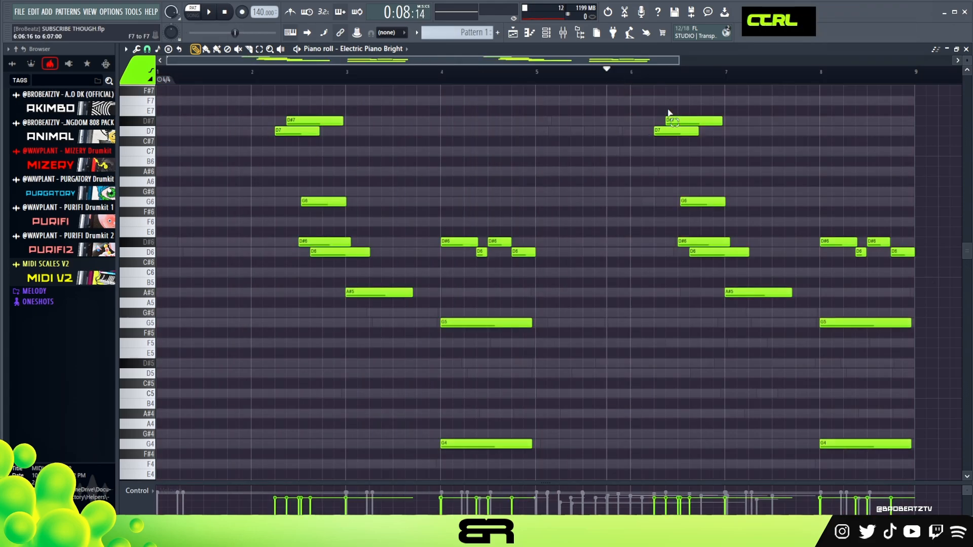
Step: Lower the D7 and D#7 notes in bar 6 by an octave and shorten them to fit the neighbouring notes
{"action": "left_click_drag", "start_coordinate": [665, 107], "coordinate": [777, 156]}
{"action": "key", "text": "ctrl+Down"}
{"action": "right_click", "coordinate": [775, 157]}
{"action": "left_click_drag", "start_coordinate": [659, 219], "coordinate": [667, 240]}
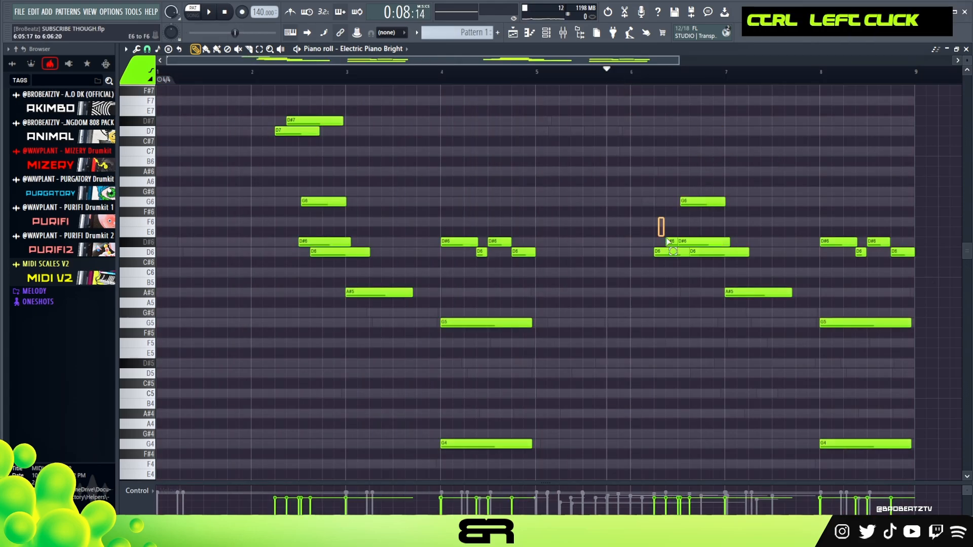
{"action": "right_click", "coordinate": [666, 249]}
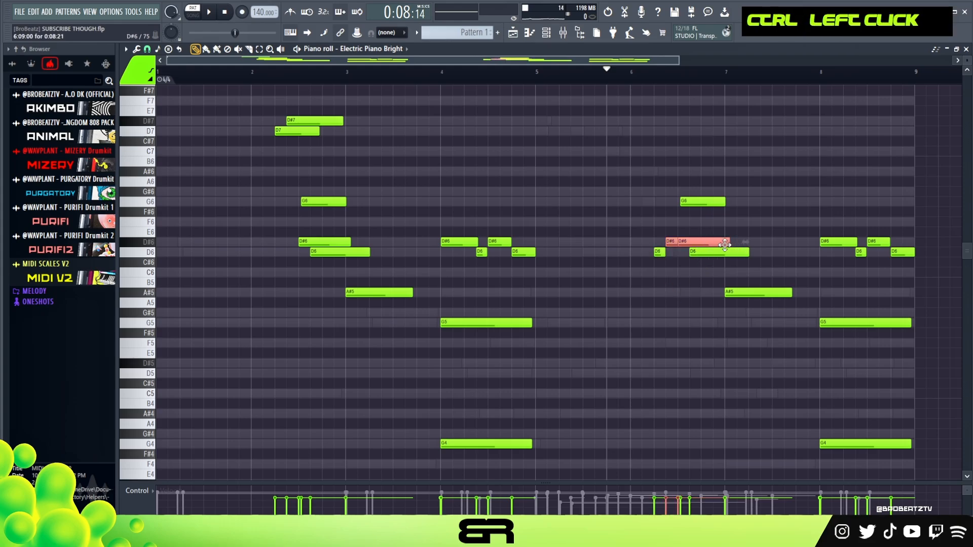
{"action": "right_click", "coordinate": [692, 268]}
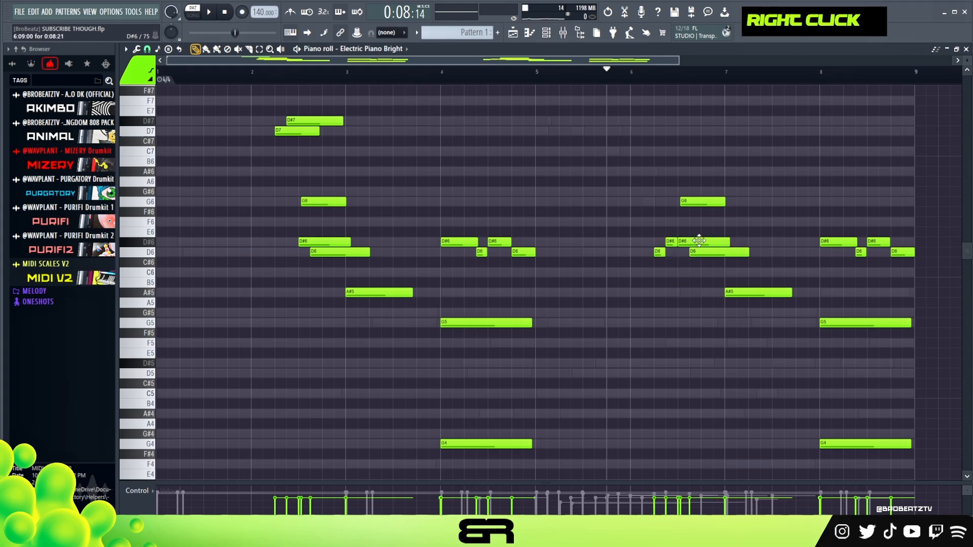
Step: Play the second half and nudge the long D#6 and D6 notes in bar 6 slightly later
{"action": "key", "text": "space"}
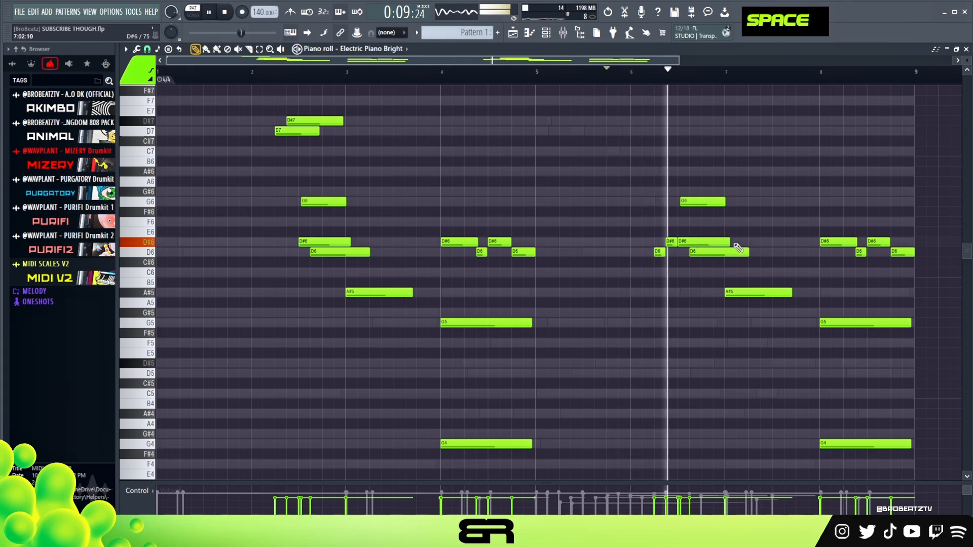
{"action": "key", "text": "space"}
{"action": "key", "text": "space"}
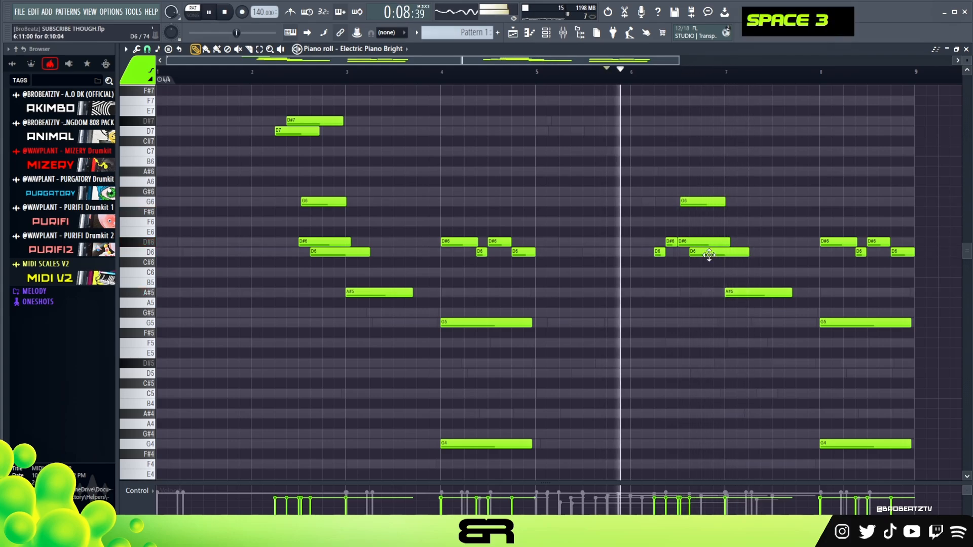
{"action": "left_click", "coordinate": [711, 244], "text": "alt"}
{"action": "key", "text": "space"}
{"action": "left_click", "coordinate": [716, 252], "text": "alt"}
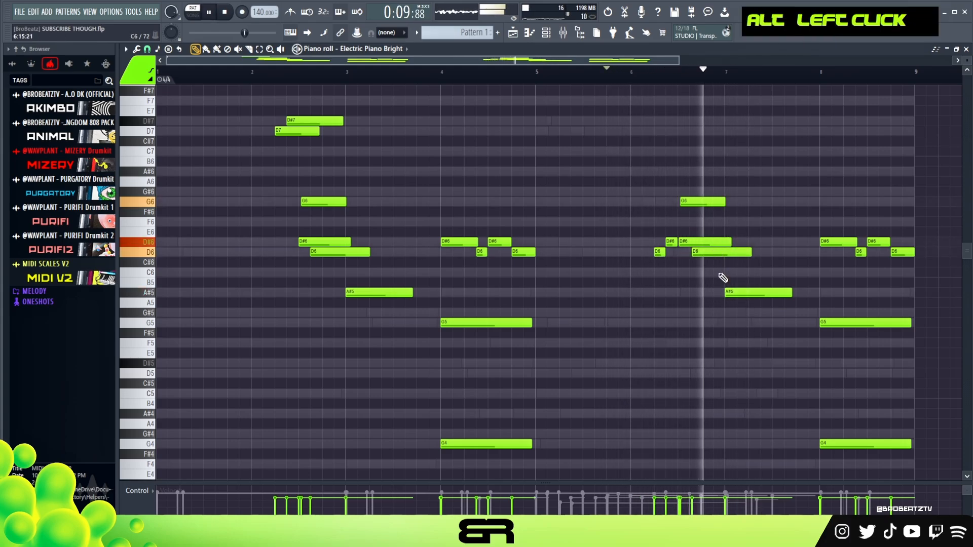
{"action": "key", "text": "space"}
{"action": "key", "text": "space"}
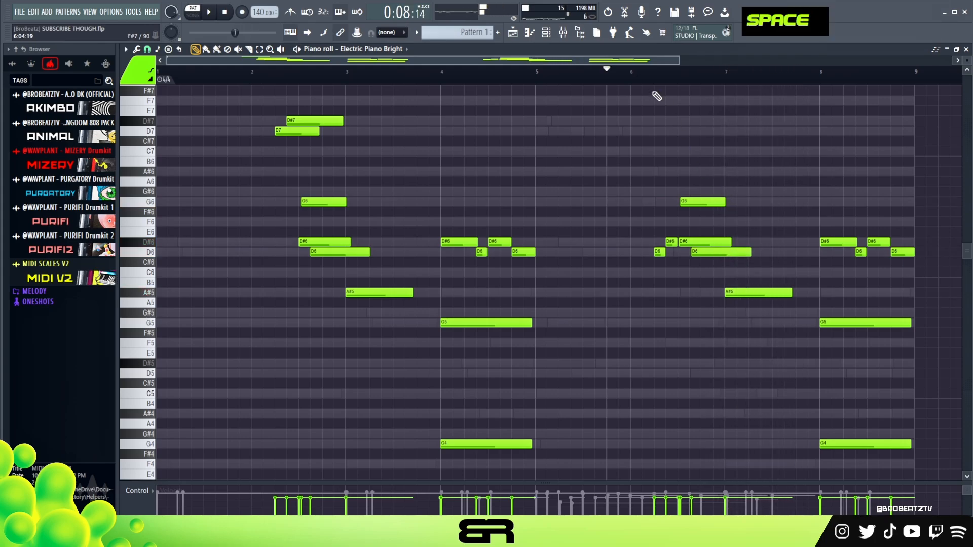
Step: Play the pattern from bar 6 to check the edited notes
{"action": "key", "text": "alt"}
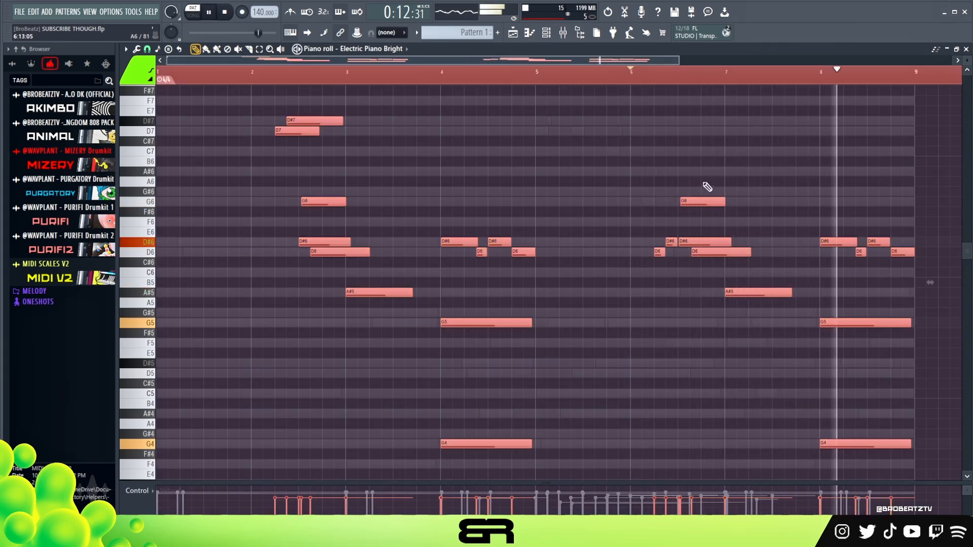
{"action": "right_click", "coordinate": [587, 185]}
{"action": "key", "text": "space"}
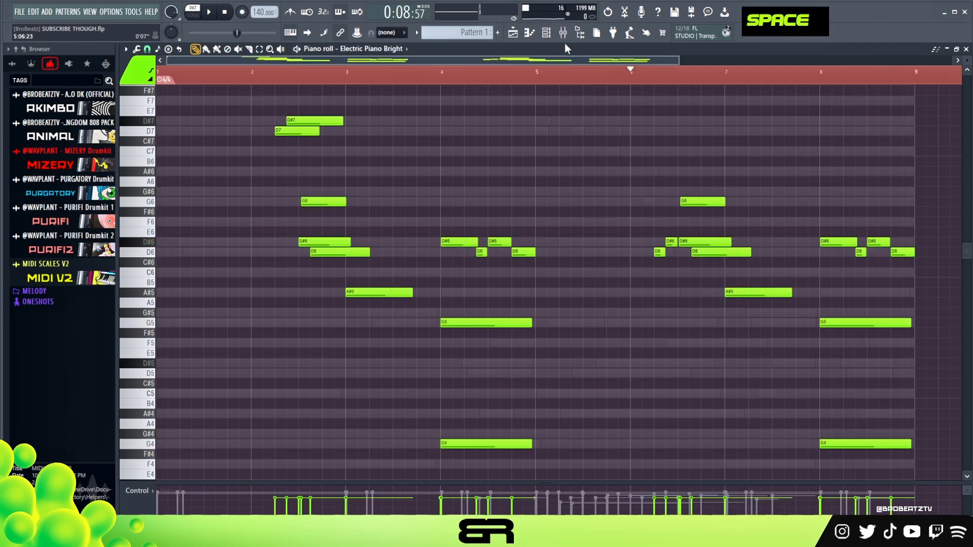
Step: Play the pattern with the Electric Piano channel's FLEX settings open to check how the layers sound together
{"action": "key", "text": "F6"}
{"action": "double_click", "coordinate": [290, 148]}
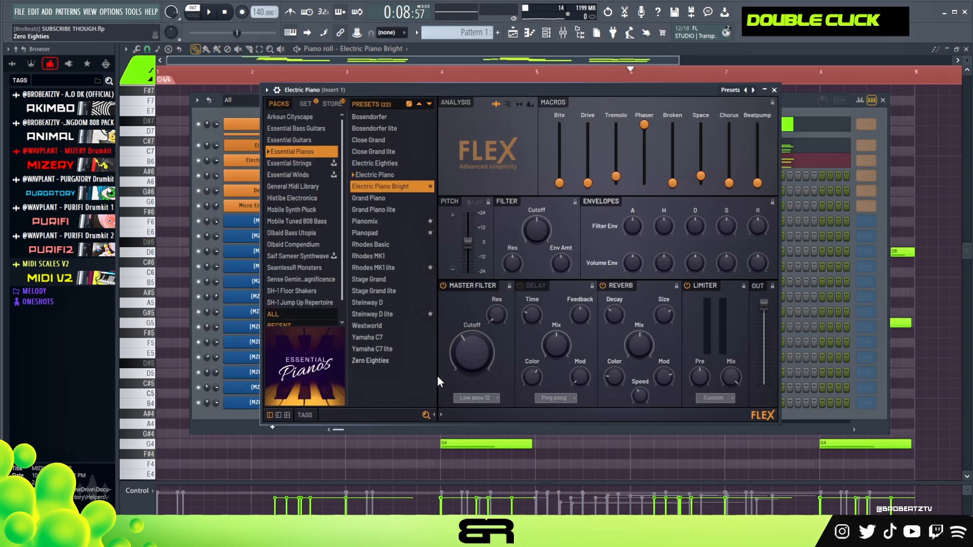
{"action": "key", "text": "space"}
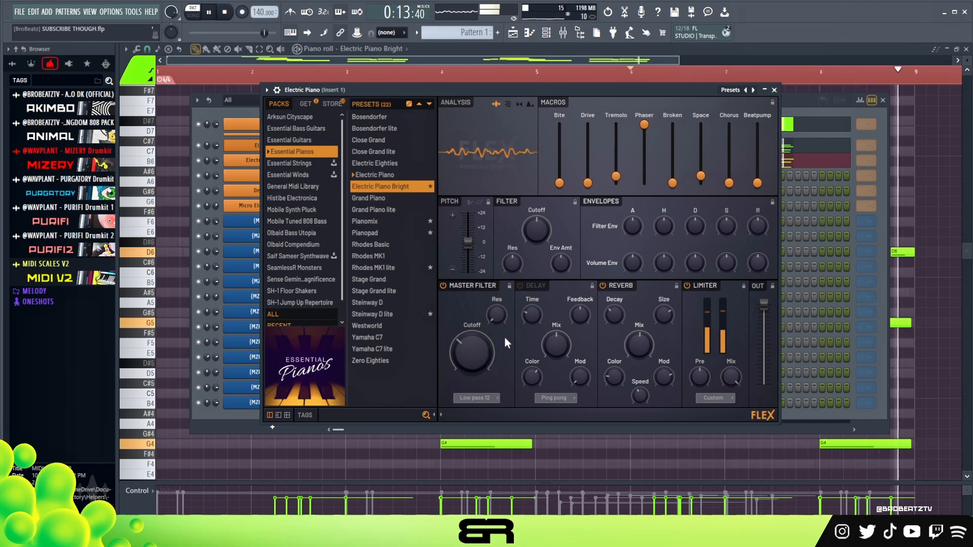
{"action": "key", "text": "space"}
{"action": "right_click", "coordinate": [321, 80]}
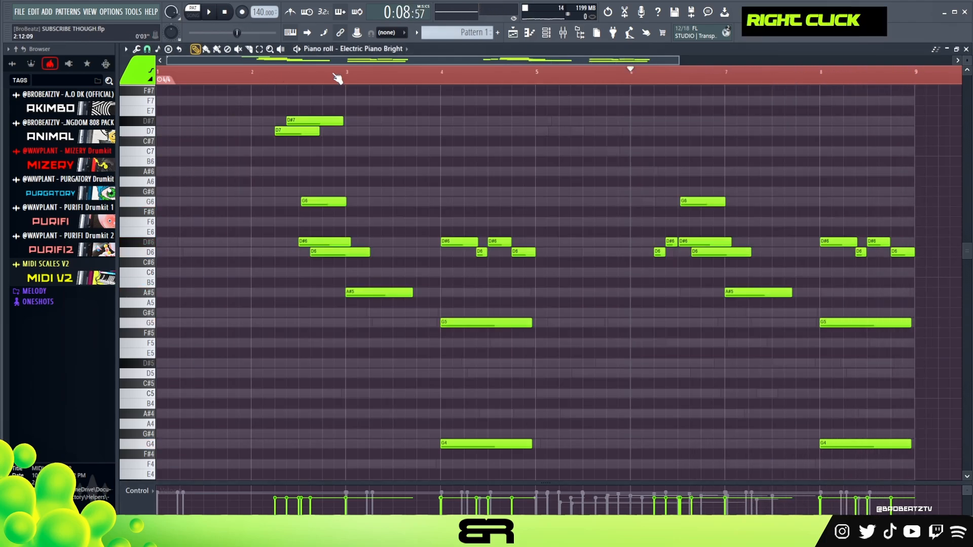
Step: Open the Agogo channel's FLEX instrument, audition its sound with a few notes, and close it
{"action": "key", "text": "F6"}
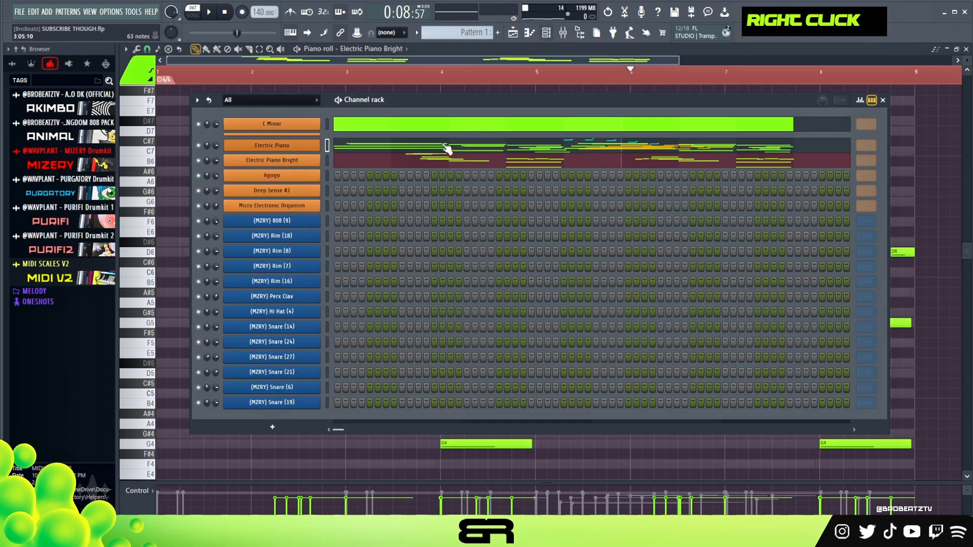
{"action": "left_click", "coordinate": [276, 177]}
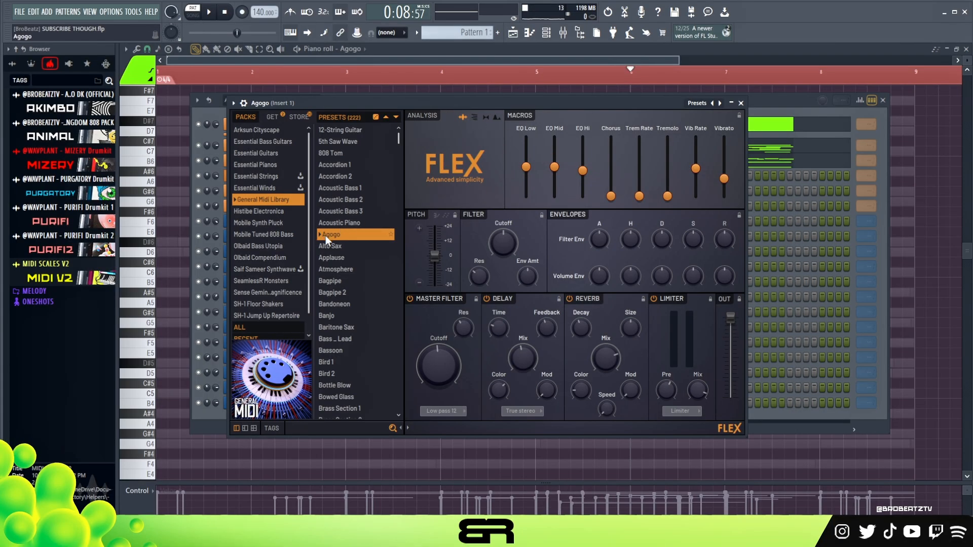
{"action": "left_click_drag", "start_coordinate": [521, 103], "coordinate": [516, 99]}
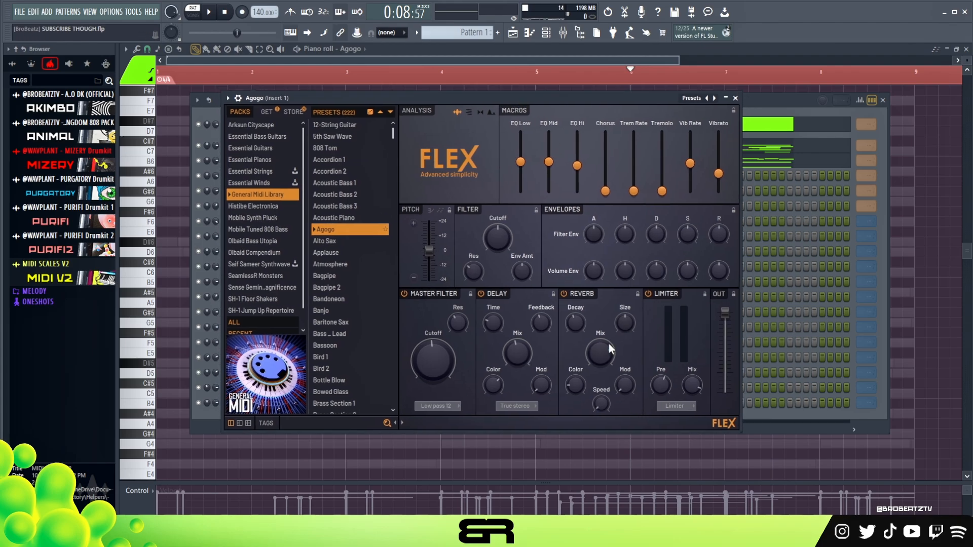
{"action": "key", "text": "r"}
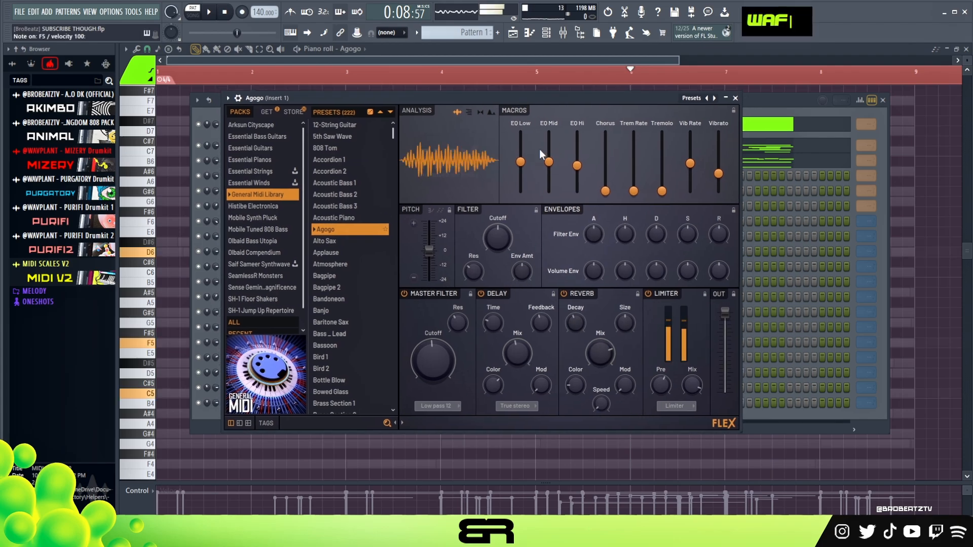
{"action": "left_click", "coordinate": [736, 99]}
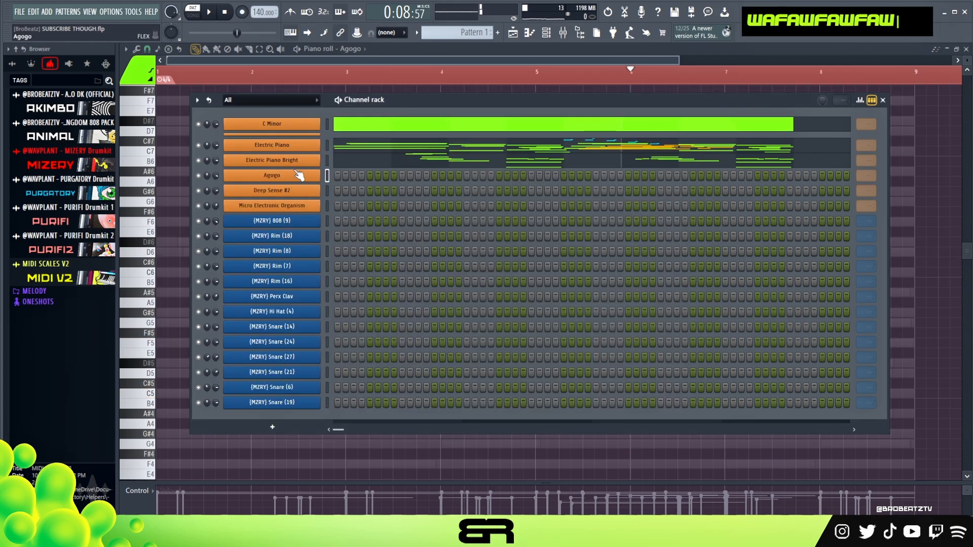
Step: Play the pattern from the start and lower the velocity of all Electric Piano Bright notes
{"action": "left_click", "coordinate": [224, 14]}
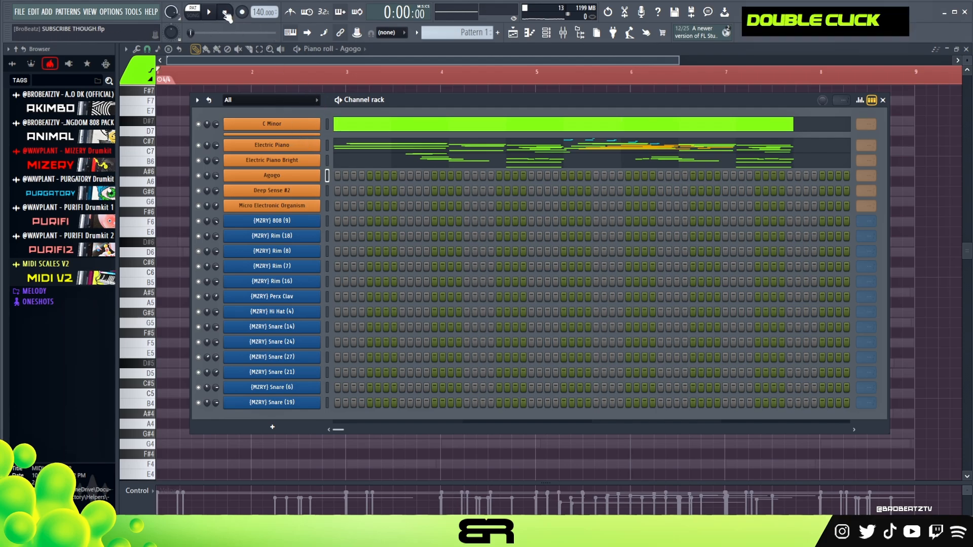
{"action": "left_click", "coordinate": [210, 13]}
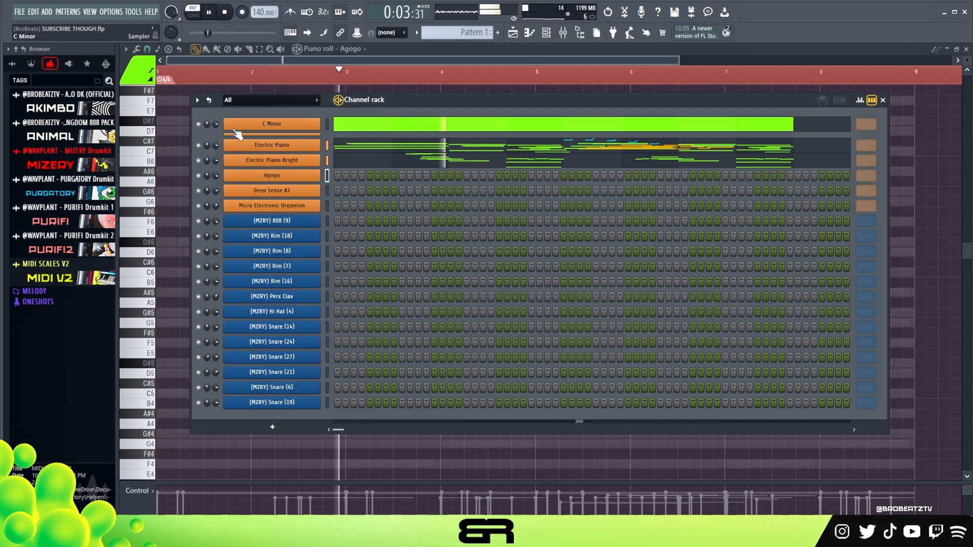
{"action": "left_click", "coordinate": [334, 165]}
{"action": "scroll", "coordinate": [401, 177], "scroll_direction": "down", "scroll_amount": 5}
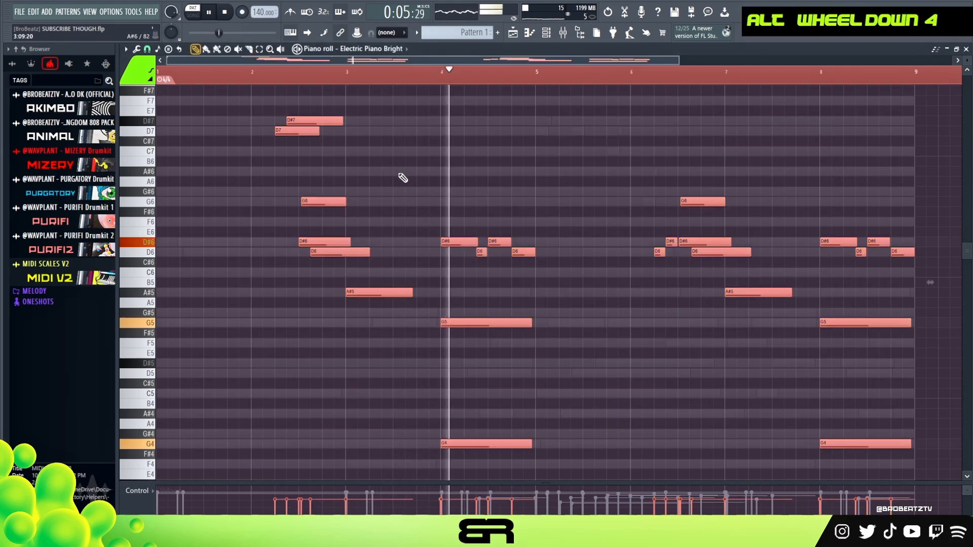
{"action": "scroll", "coordinate": [403, 178], "scroll_direction": "up", "scroll_amount": 1}
{"action": "key", "text": "space"}
Step: Open the Agogo channel in the piano roll and clear the timeline selection
{"action": "key", "text": "F6"}
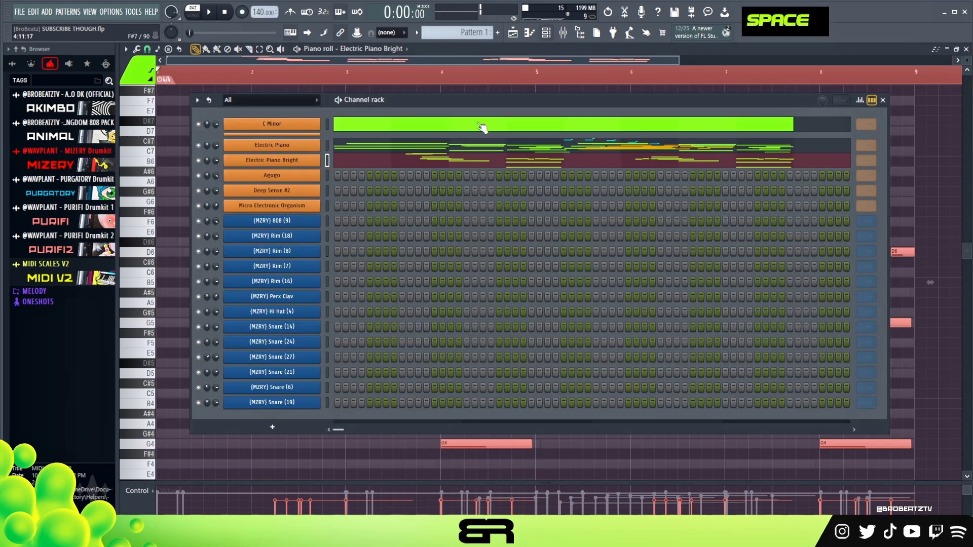
{"action": "right_click", "coordinate": [271, 177]}
{"action": "left_click", "coordinate": [343, 176]}
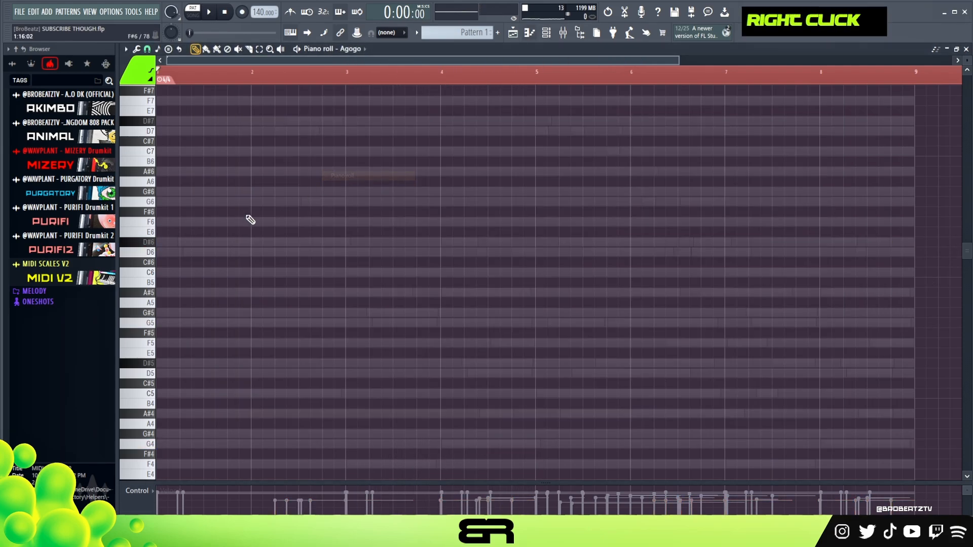
{"action": "double_click", "coordinate": [217, 80]}
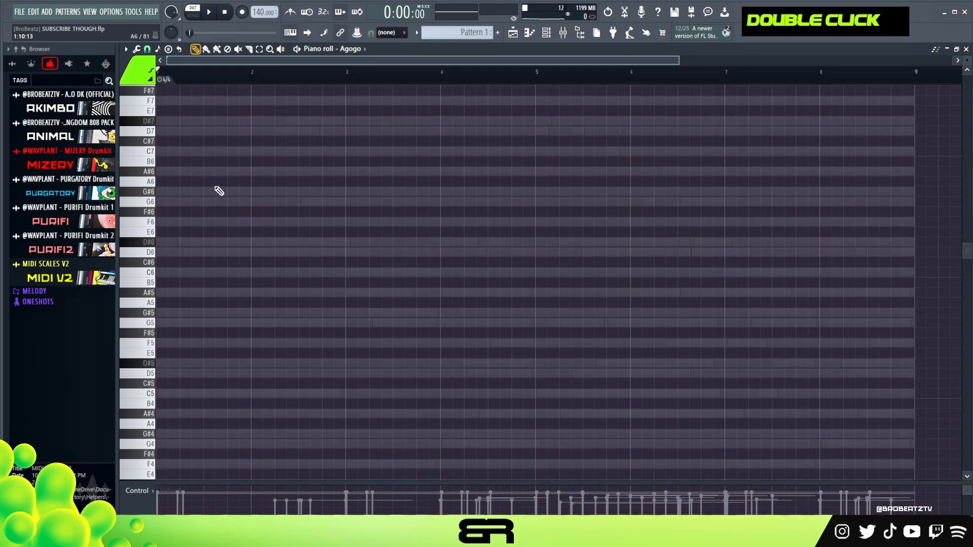
Step: Raise the project tempo to 147 BPM, playing the pattern between adjustments to judge the speed
{"action": "key", "text": "space"}
{"action": "key", "text": "space"}
{"action": "key", "text": "space"}
{"action": "scroll", "coordinate": [252, 12], "scroll_direction": "up", "scroll_amount": 1}
{"action": "key", "text": "space"}
{"action": "key", "text": "space"}
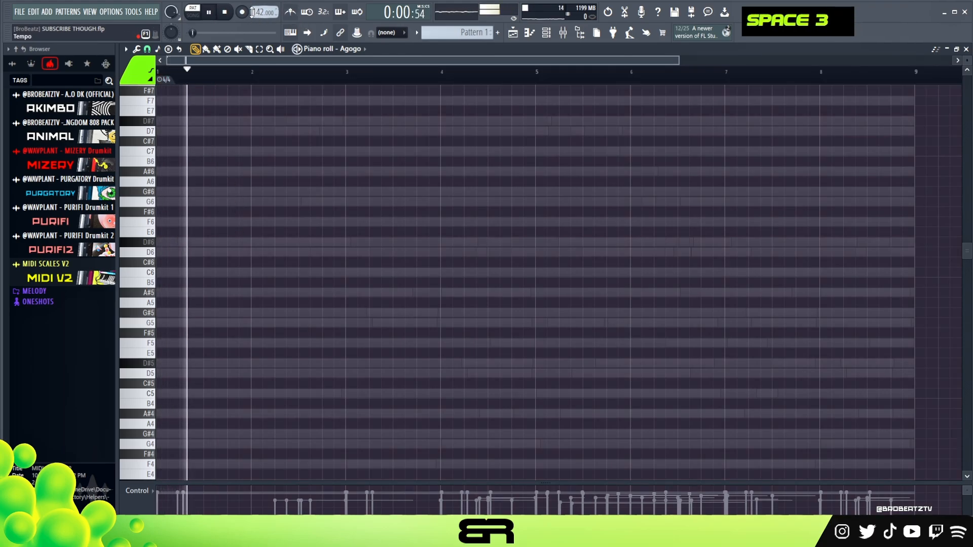
{"action": "scroll", "coordinate": [252, 12], "scroll_direction": "up", "scroll_amount": 1}
{"action": "key", "text": "space"}
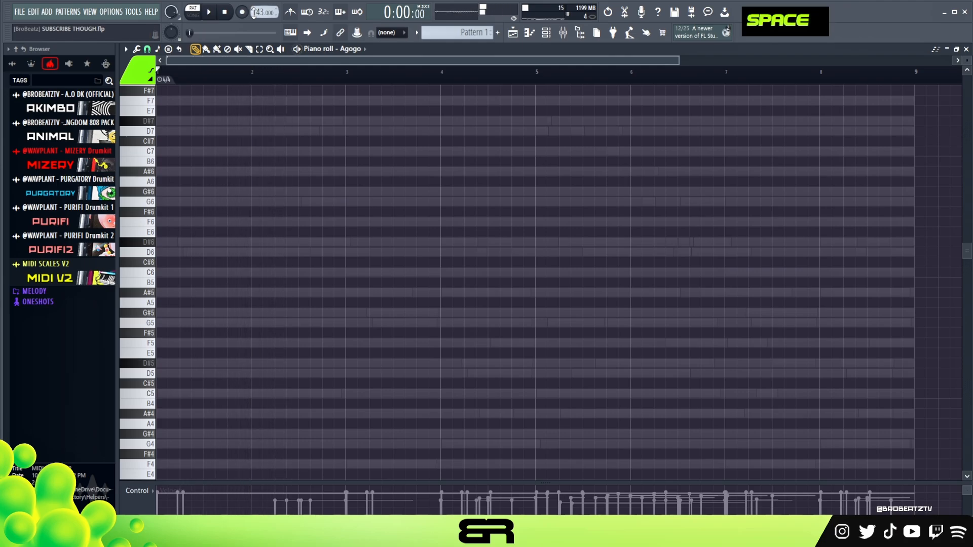
{"action": "scroll", "coordinate": [258, 10], "scroll_direction": "up", "scroll_amount": 1}
{"action": "key", "text": "space"}
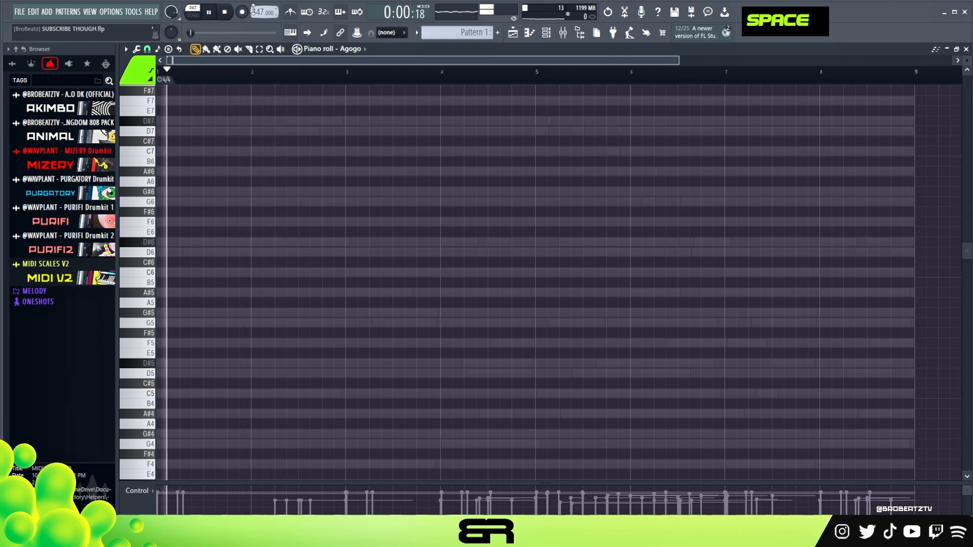
{"action": "key", "text": "space"}
{"action": "key", "text": "space"}
{"action": "key", "text": "space"}
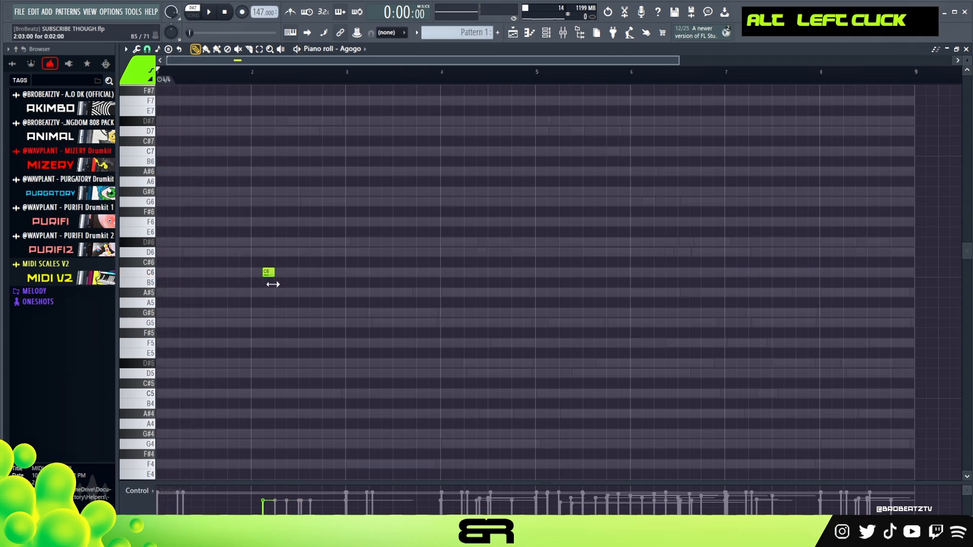
Step: Add a C6 note followed by two short D6 notes early in bar 2 and play them back
{"action": "left_click", "coordinate": [267, 272], "text": "ctrl"}
{"action": "mouse_move", "coordinate": [276, 242]}
{"action": "left_mouse_down"}
{"action": "mouse_move", "coordinate": [279, 267]}
{"action": "mouse_move", "coordinate": [272, 259]}
{"action": "mouse_move", "coordinate": [282, 253]}
{"action": "left_mouse_up"}
{"action": "key", "text": "space"}
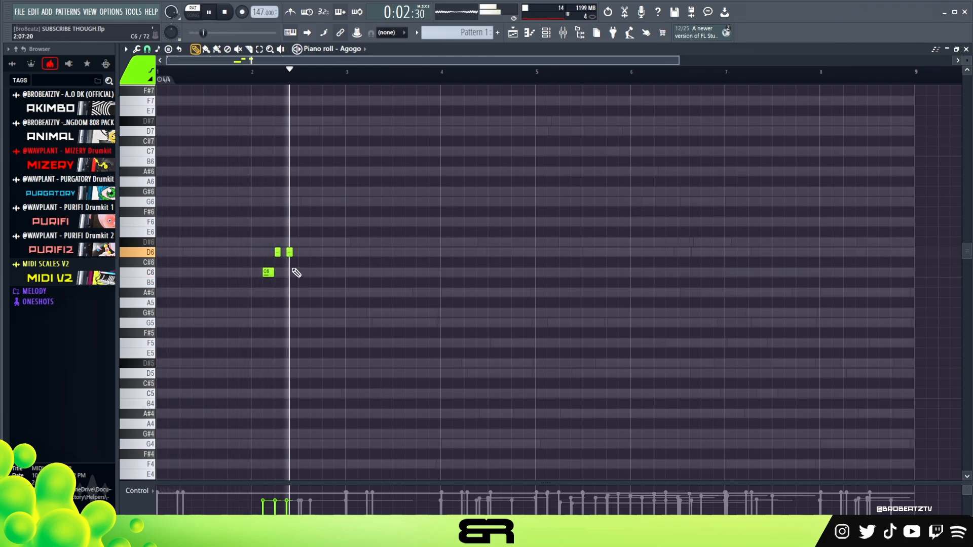
{"action": "key", "text": "space"}
Step: Shorten the two D6 notes in bar 2
{"action": "key", "text": "space"}
{"action": "left_click_drag", "start_coordinate": [310, 238], "coordinate": [254, 288]}
{"action": "left_click", "coordinate": [289, 252], "text": "alt"}
{"action": "key", "text": "space"}
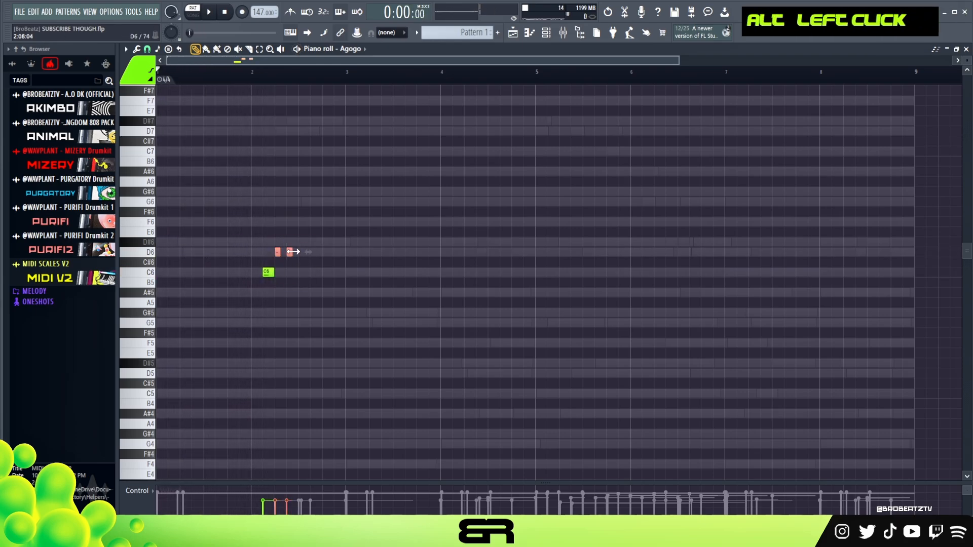
{"action": "left_click", "coordinate": [289, 252], "text": "alt"}
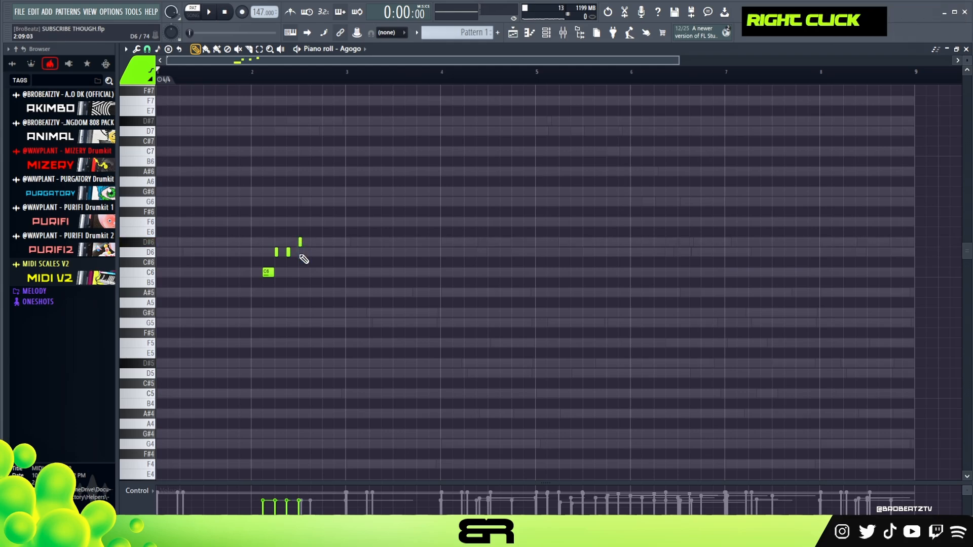
Step: Stack two short notes after the D6 notes in bar 2 and lower them to D#5 and F4
{"action": "left_click", "coordinate": [301, 222], "text": "ctrl"}
{"action": "key", "text": "ctrl+Down"}
{"action": "left_click_drag", "start_coordinate": [334, 217], "coordinate": [291, 346]}
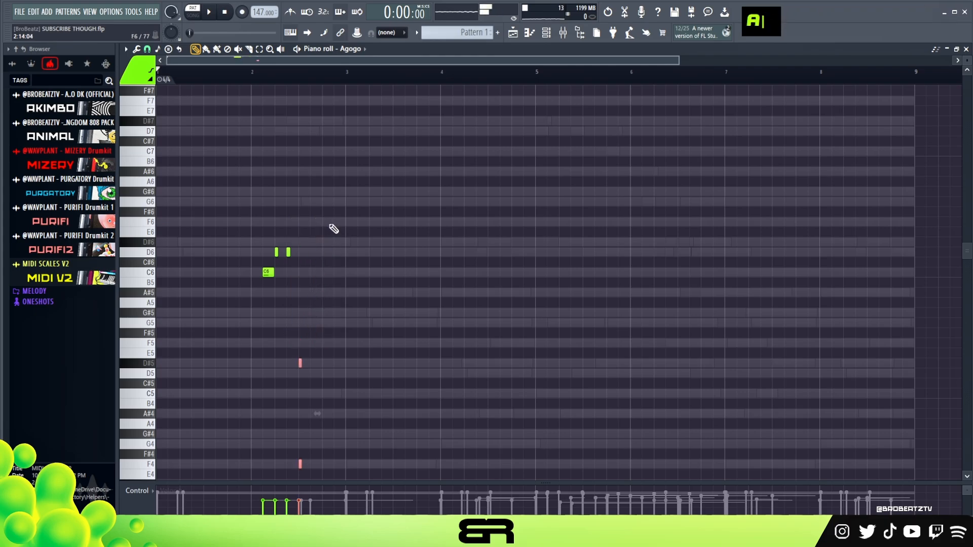
Step: Raise all Agogo notes by an octave, increase their velocity, and play the phrase
{"action": "key", "text": "ctrl+a"}
{"action": "key", "text": "space"}
{"action": "key", "text": "ctrl+a"}
{"action": "scroll", "coordinate": [375, 239], "scroll_direction": "up", "scroll_amount": 6}
{"action": "right_click", "coordinate": [379, 241]}
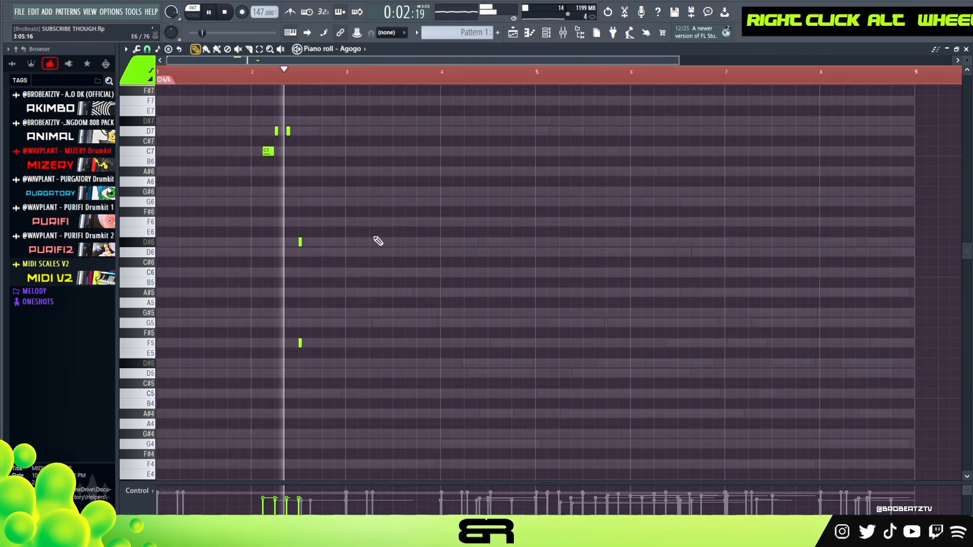
Step: Add a short D5 note beneath the bar 2 chord, raise the velocity of all notes, and play the result
{"action": "key", "text": "space"}
{"action": "key", "text": "space"}
{"action": "right_click", "coordinate": [344, 307]}
{"action": "left_click", "coordinate": [300, 373]}
{"action": "key", "text": "ctrl"}
{"action": "scroll", "coordinate": [340, 325], "scroll_direction": "up", "scroll_amount": 2, "text": "alt"}
{"action": "scroll", "coordinate": [337, 321], "scroll_direction": "up", "scroll_amount": 1, "text": "alt"}
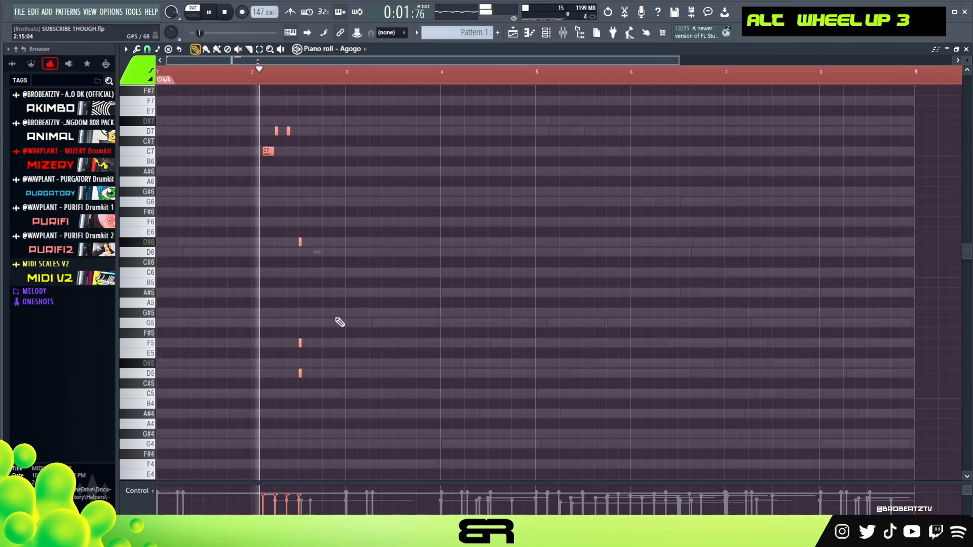
{"action": "key", "text": "space"}
{"action": "key", "text": "space"}
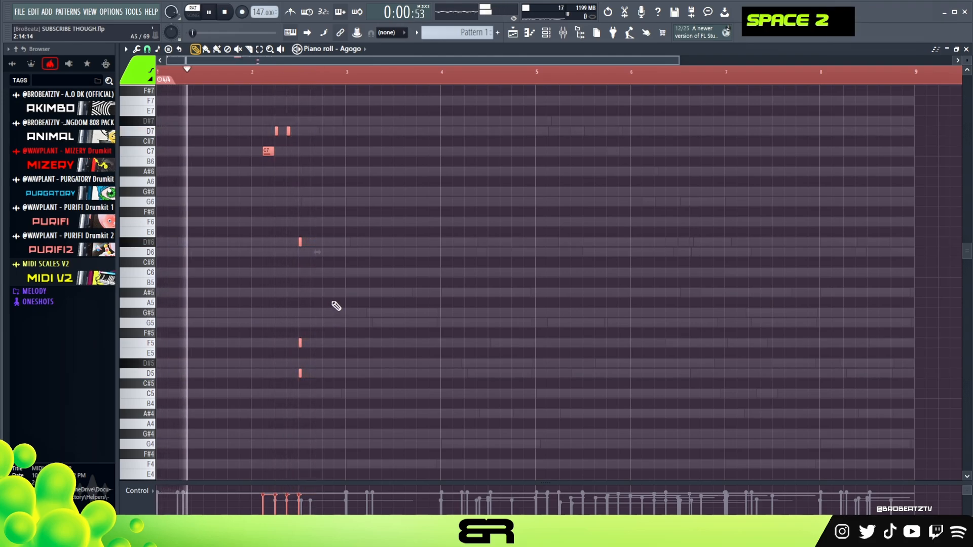
{"action": "key", "text": "ctrl"}
{"action": "key", "text": "space"}
Step: Lengthen the D#6, F5 and D5 chord notes in bar 2 slightly and play the phrase
{"action": "left_click_drag", "start_coordinate": [286, 241], "coordinate": [324, 382], "text": "ctrl"}
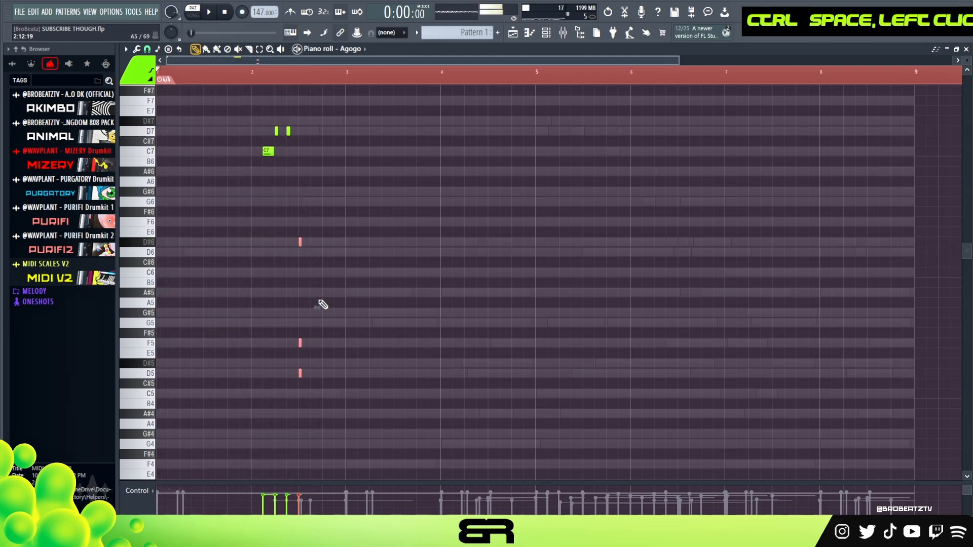
{"action": "key", "text": "alt"}
{"action": "key", "text": "alt"}
{"action": "left_click_drag", "start_coordinate": [304, 245], "coordinate": [306, 246], "text": "alt"}
{"action": "key", "text": "space"}
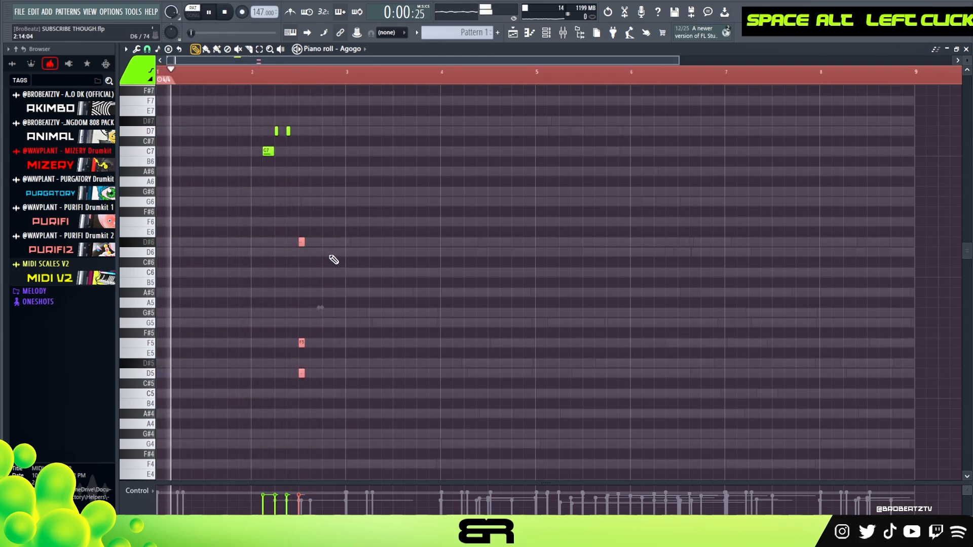
{"action": "scroll", "coordinate": [274, 75], "scroll_direction": "up", "scroll_amount": 2}
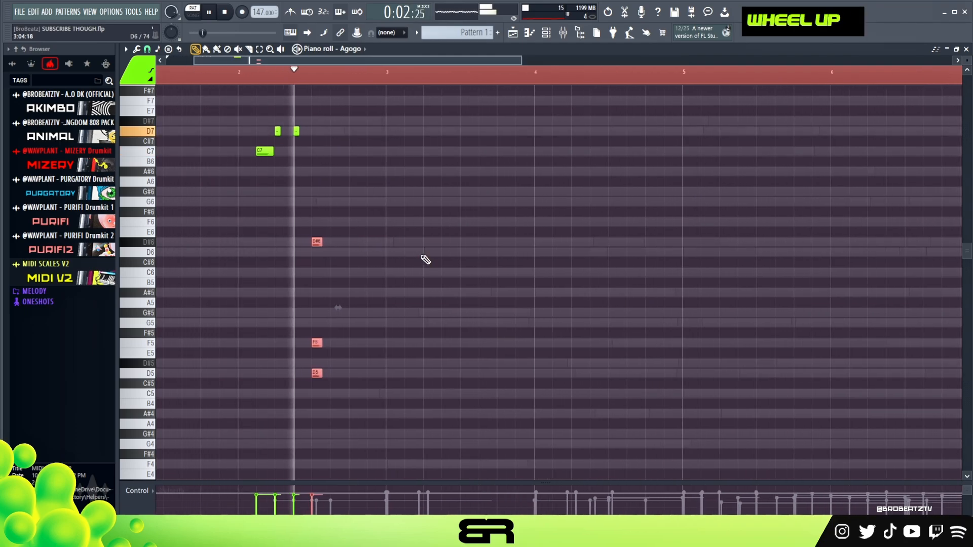
{"action": "key", "text": "space"}
{"action": "scroll", "coordinate": [369, 259], "scroll_direction": "up", "scroll_amount": 1, "text": "alt"}
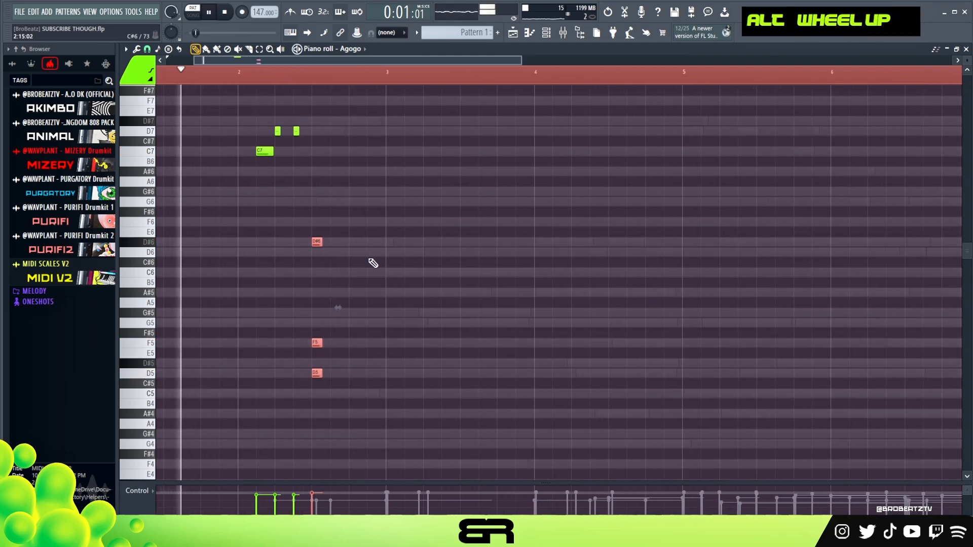
{"action": "key", "text": "space"}
Step: Copy the bar 2 phrase to bar 4, lowering its C7 and D7 notes an octave and its D#6 to A#5
{"action": "left_click", "coordinate": [263, 152], "text": "shift"}
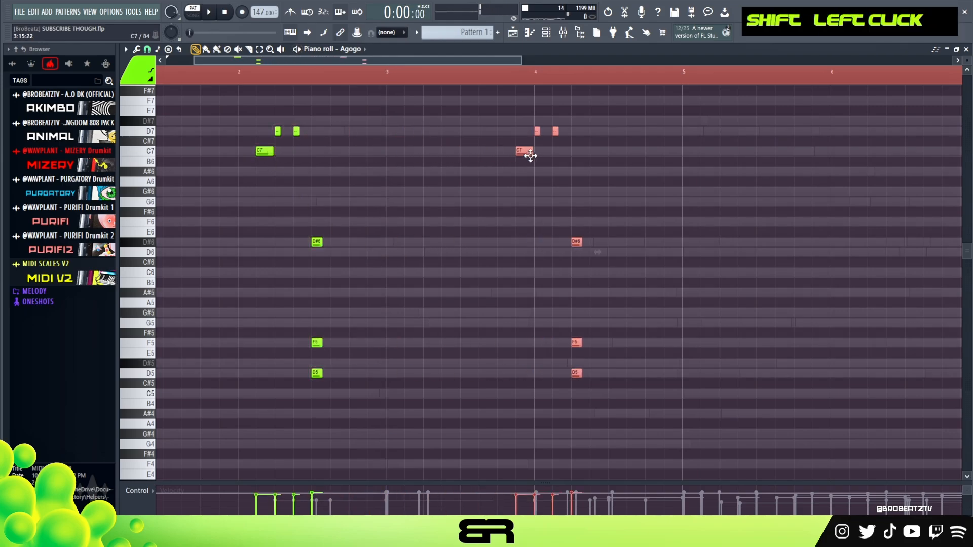
{"action": "left_click_drag", "start_coordinate": [530, 155], "coordinate": [556, 156]}
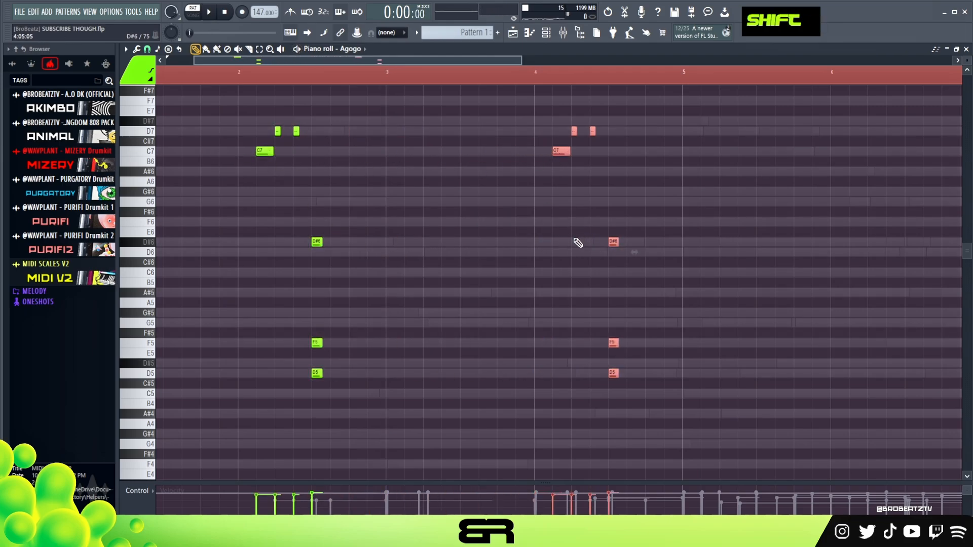
{"action": "left_click_drag", "start_coordinate": [514, 126], "coordinate": [600, 160]}
{"action": "left_click_drag", "start_coordinate": [629, 228], "coordinate": [620, 249]}
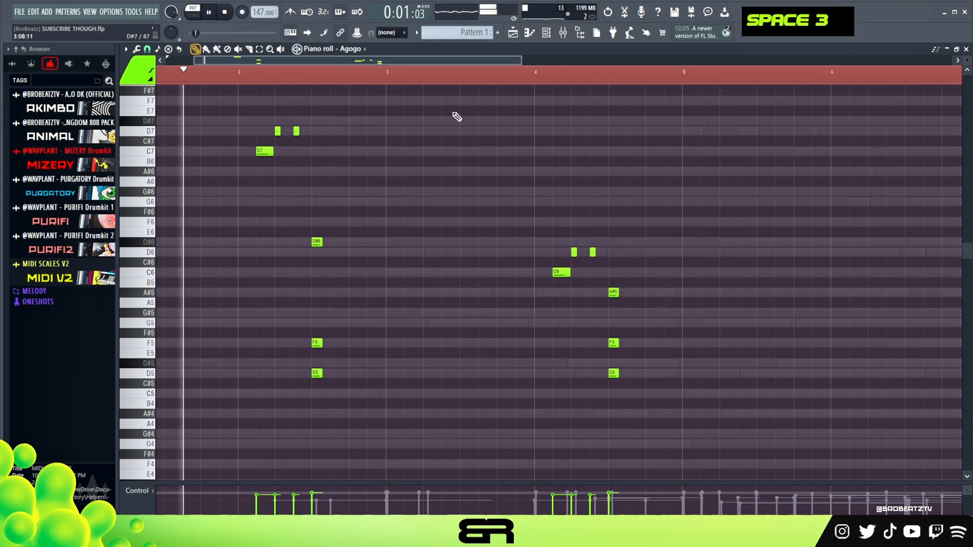
Step: Play the Agogo part through bar 4 and lower the velocity of the A#5, F5 and D5 chord there
{"action": "scroll", "coordinate": [445, 80], "scroll_direction": "down", "scroll_amount": 1}
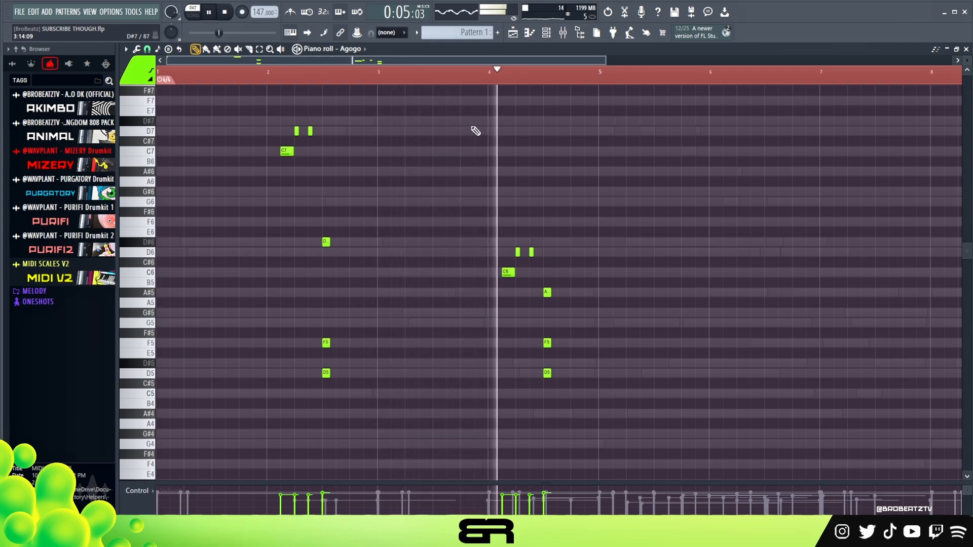
{"action": "key", "text": "space"}
{"action": "left_click_drag", "start_coordinate": [583, 267], "coordinate": [546, 396]}
{"action": "scroll", "coordinate": [552, 372], "scroll_direction": "down", "scroll_amount": 1}
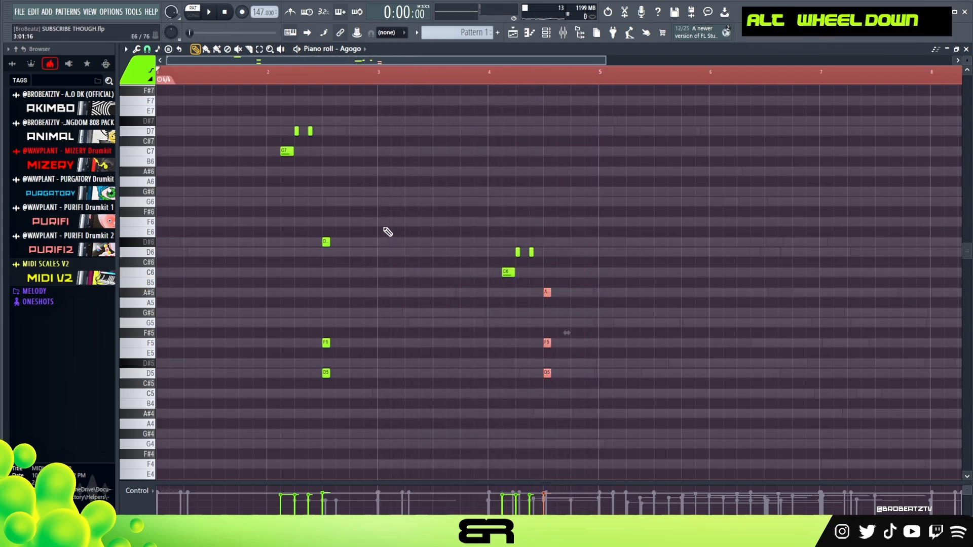
Step: Duplicate the Agogo notes of bars 1–4 into bars 5–8 and set the playback start at bar 5
{"action": "left_click_drag", "start_coordinate": [597, 76], "coordinate": [155, 81]}
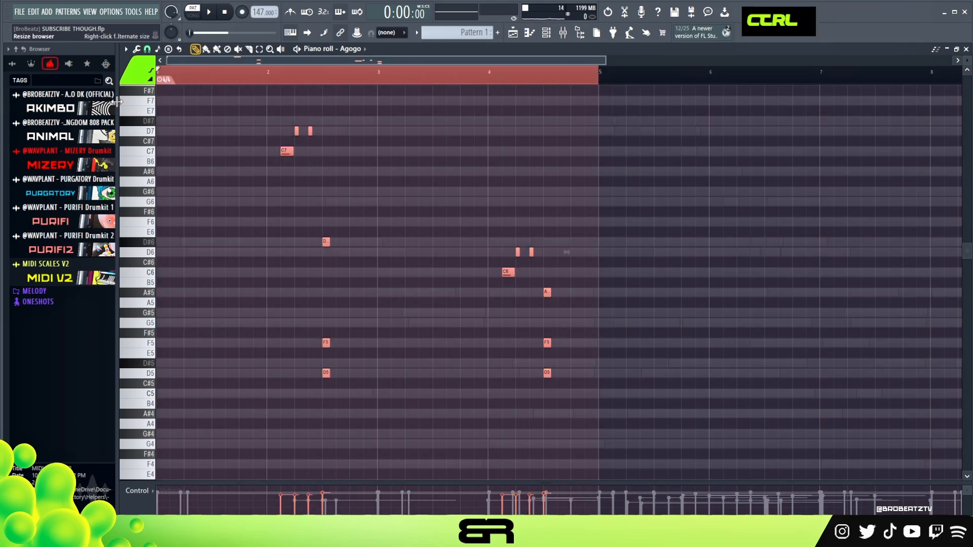
{"action": "key", "text": "ctrl+b"}
{"action": "double_click", "coordinate": [510, 75]}
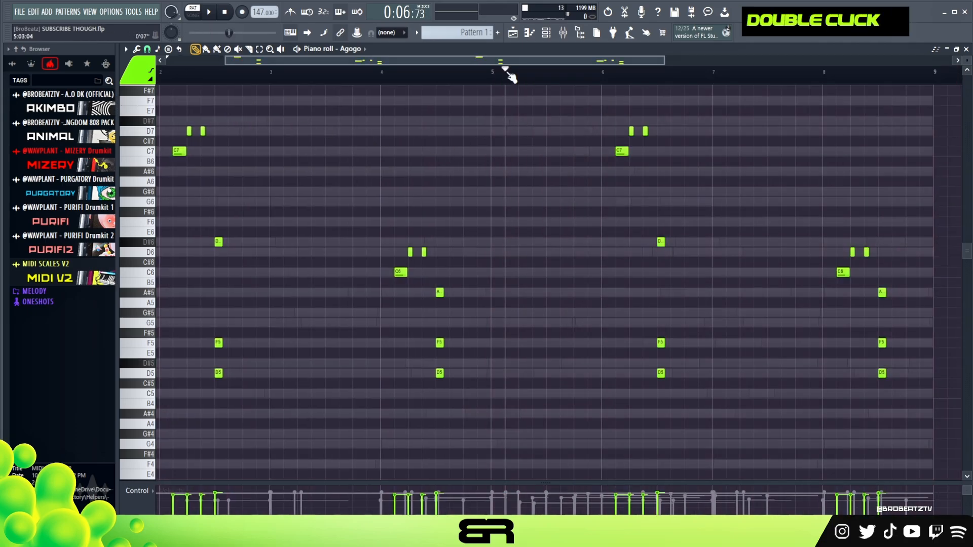
Step: Shorten the C7 notes in bars 2 and 6 and the C6 note in bar 8, and play from bar 5
{"action": "left_click_drag", "start_coordinate": [791, 269], "coordinate": [813, 282]}
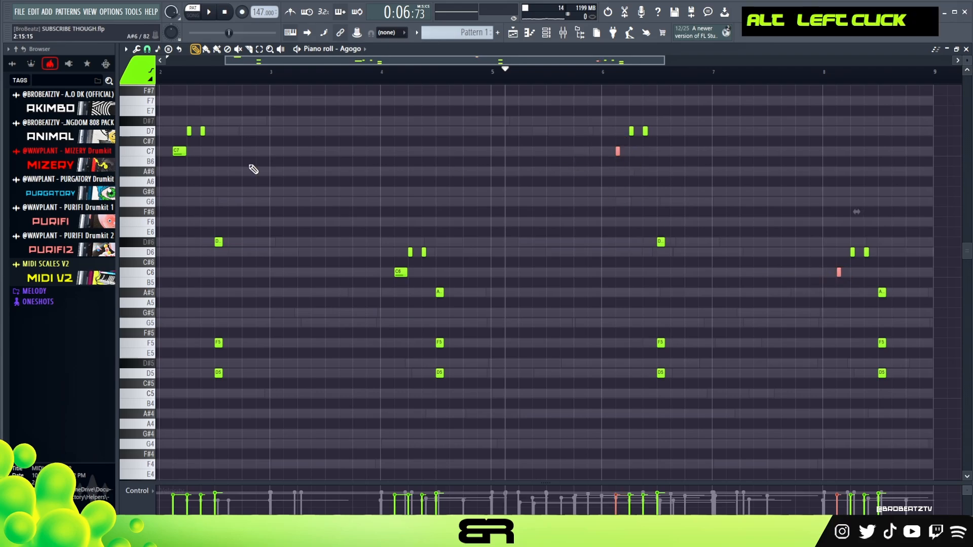
{"action": "left_click", "coordinate": [177, 151], "text": "alt"}
{"action": "key", "text": "space"}
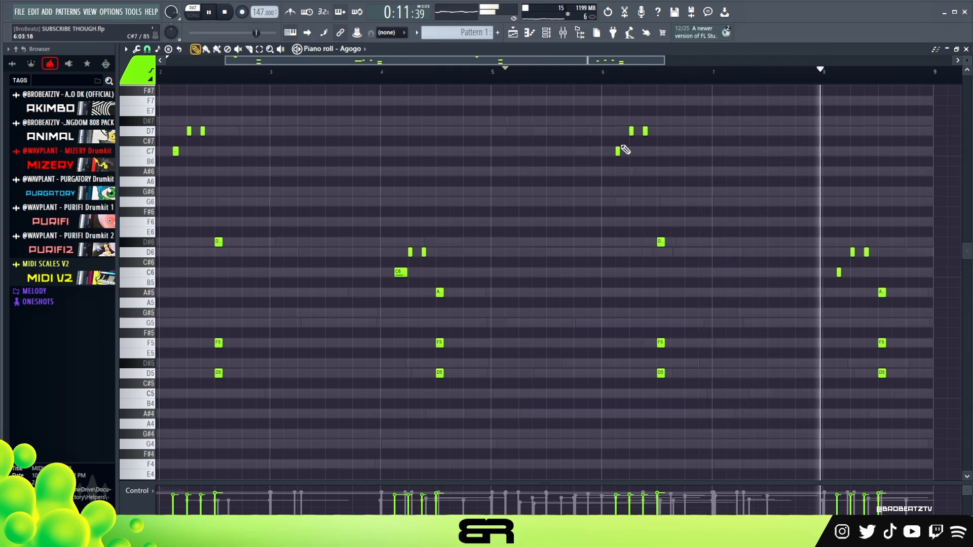
{"action": "key", "text": "space"}
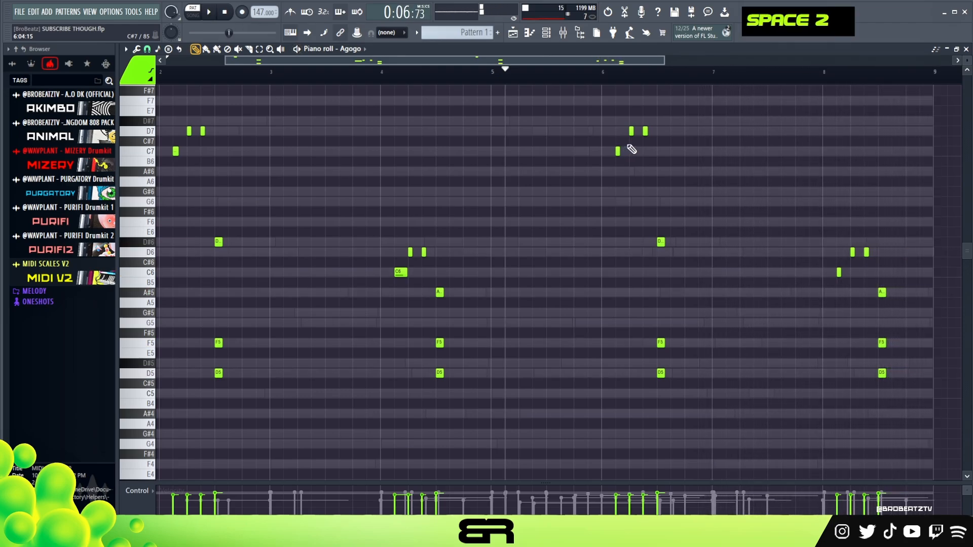
{"action": "double_click", "coordinate": [226, 12]}
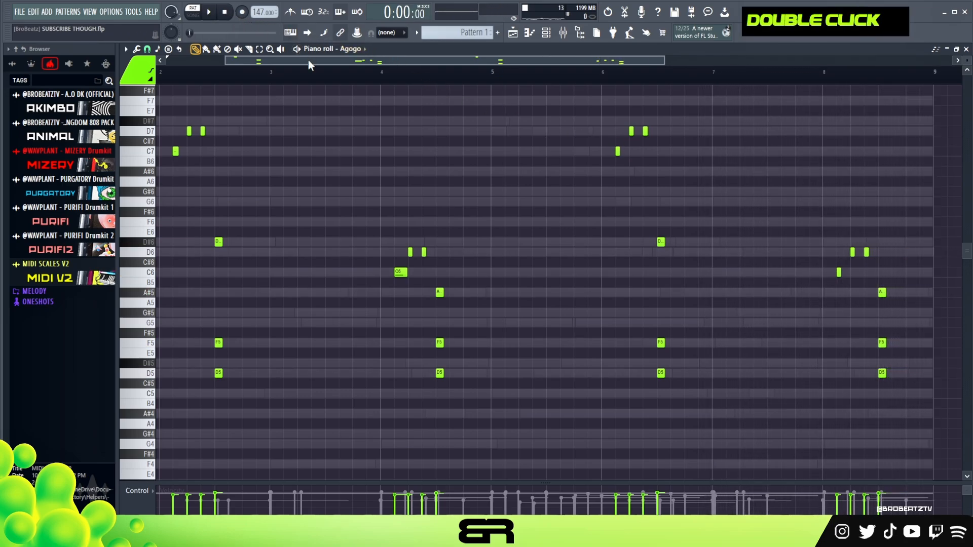
Step: Open the Deep Sense #2 channel for note editing and preview the Micro Electronic Organism sound
{"action": "left_click_drag", "start_coordinate": [603, 65], "coordinate": [653, 61]}
{"action": "key", "text": "F6"}
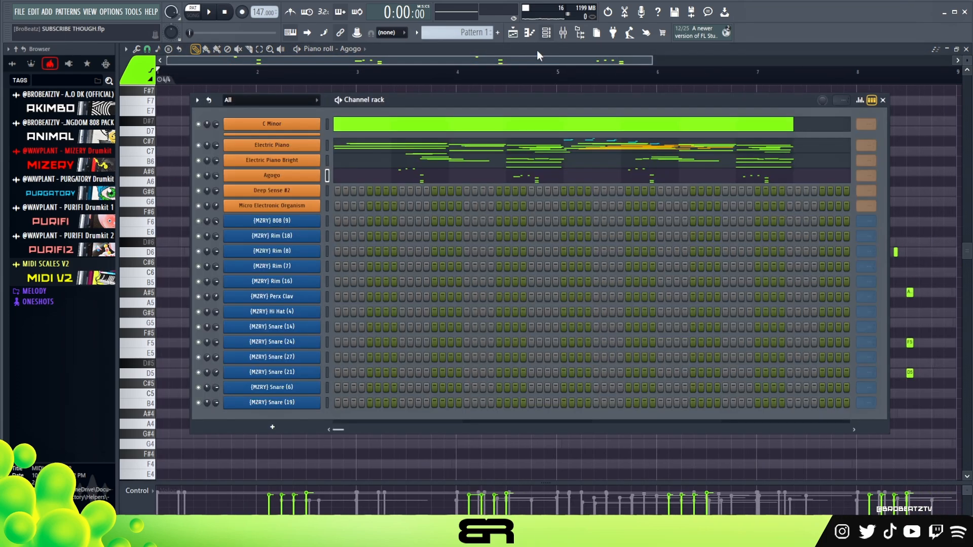
{"action": "left_click", "coordinate": [313, 193]}
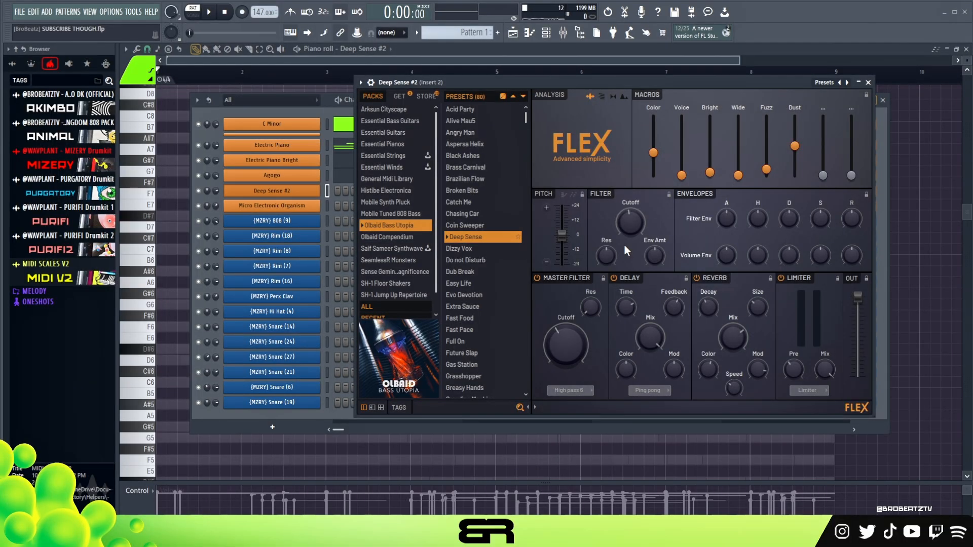
{"action": "left_click_drag", "start_coordinate": [642, 85], "coordinate": [667, 96]}
{"action": "left_click", "coordinate": [304, 207]}
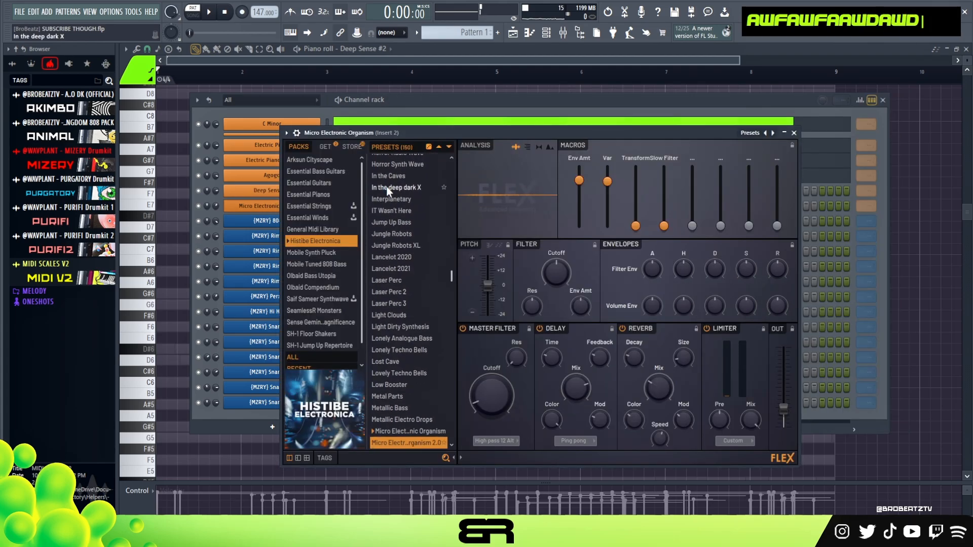
{"action": "left_click", "coordinate": [795, 134]}
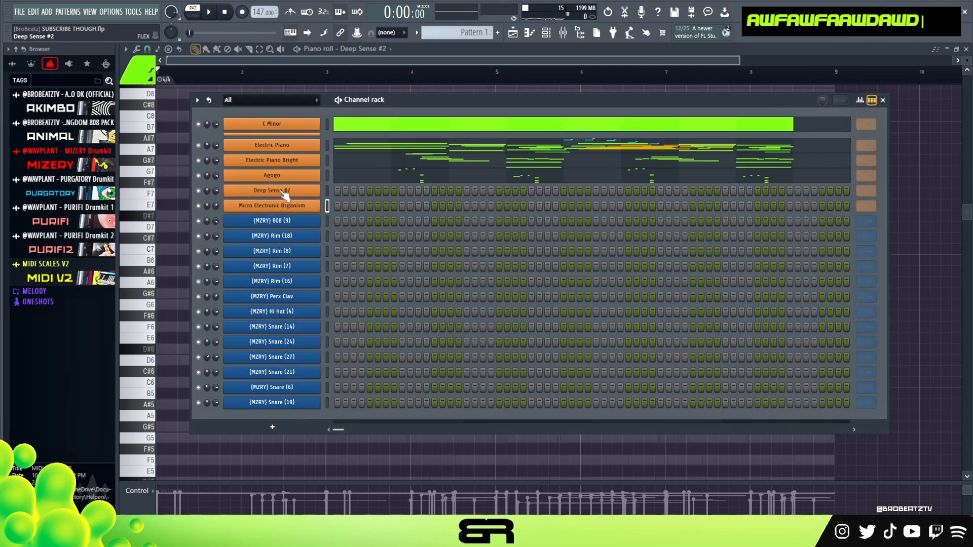
{"action": "right_click", "coordinate": [180, 169]}
Step: Set playback to start at bar 2 and place rising D#7, F7, G7 and A#7 notes there
{"action": "scroll", "coordinate": [209, 66], "scroll_direction": "up", "scroll_amount": 3}
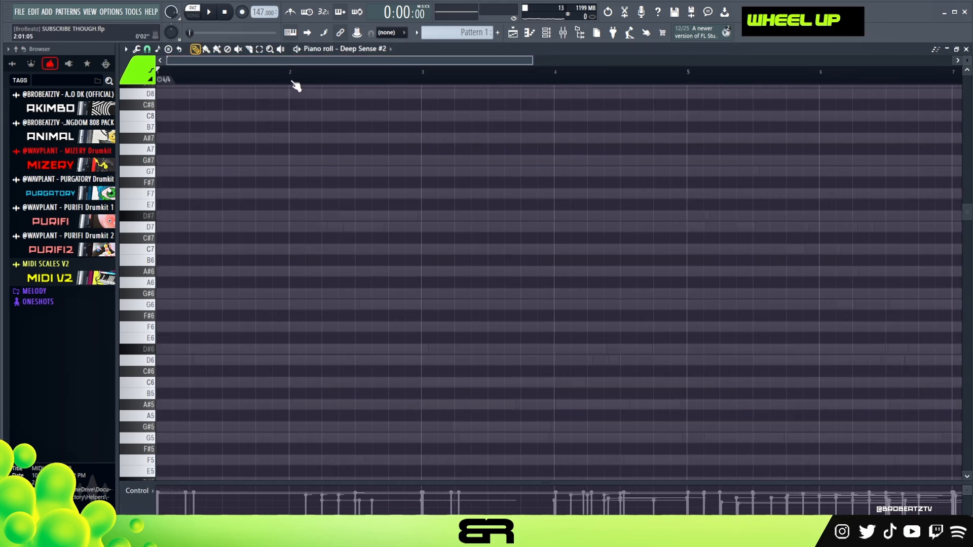
{"action": "left_click_drag", "start_coordinate": [290, 81], "coordinate": [389, 110]}
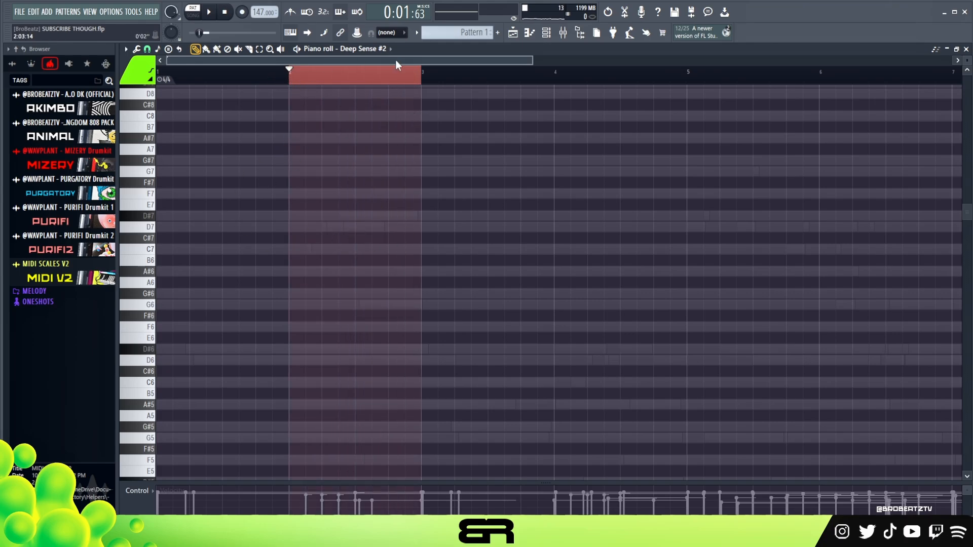
{"action": "double_click", "coordinate": [563, 82]}
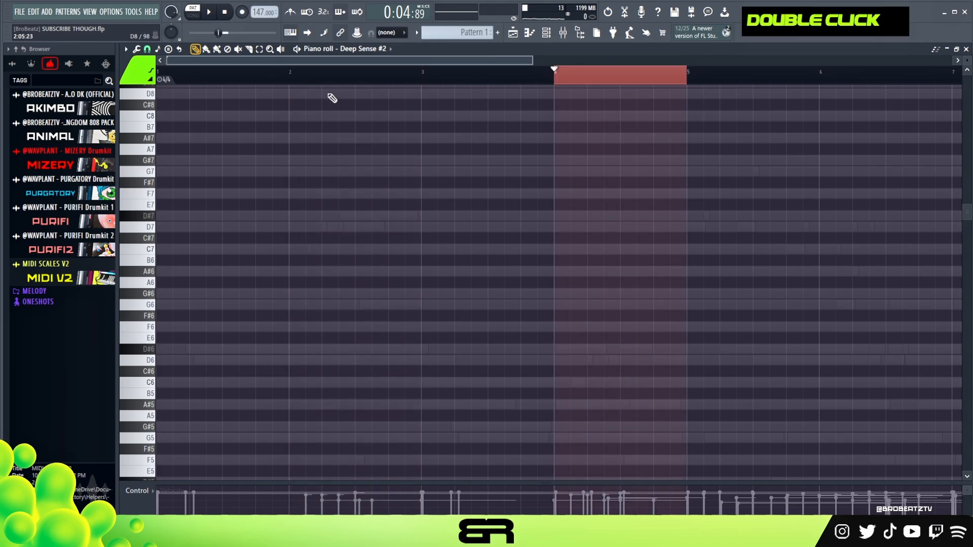
{"action": "left_click", "coordinate": [294, 83]}
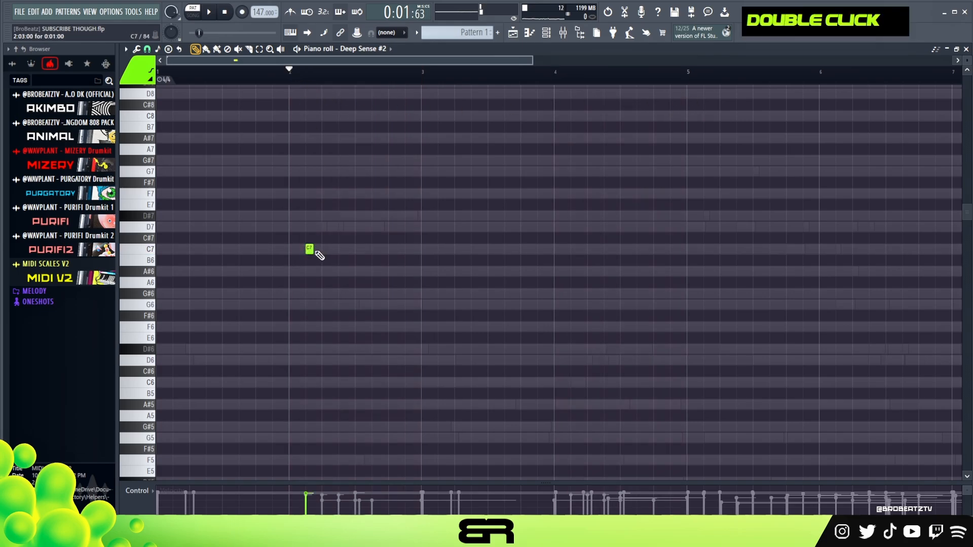
{"action": "key", "text": "space"}
{"action": "key", "text": "space"}
{"action": "left_click_drag", "start_coordinate": [310, 250], "coordinate": [330, 214]}
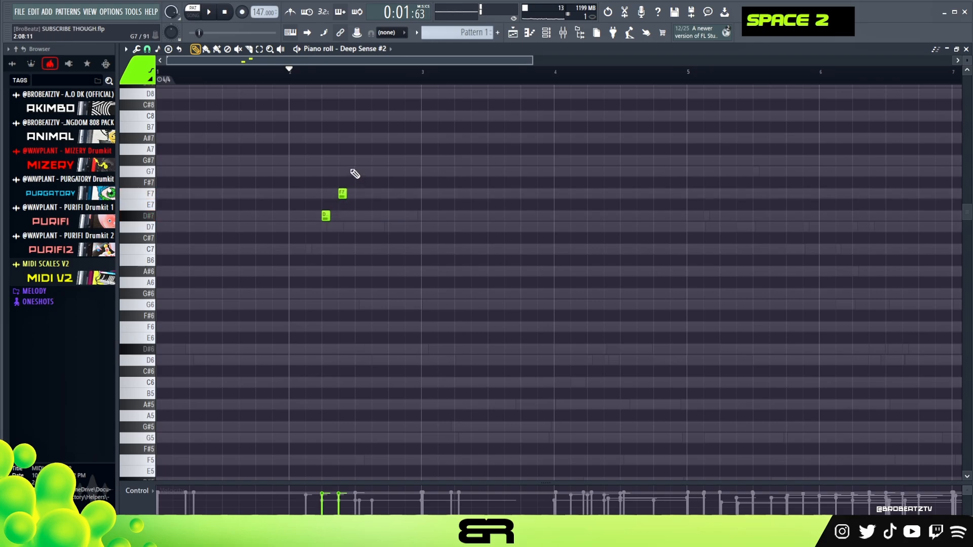
{"action": "left_click", "coordinate": [355, 172]}
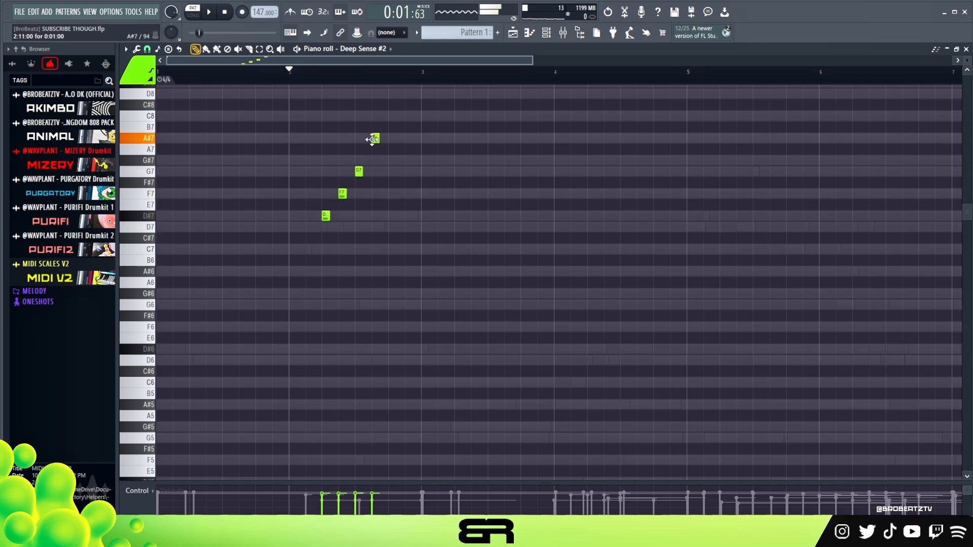
Step: Finish the bar 2 phrase with a D#7 note after the A#7 and play it
{"action": "key", "text": "space"}
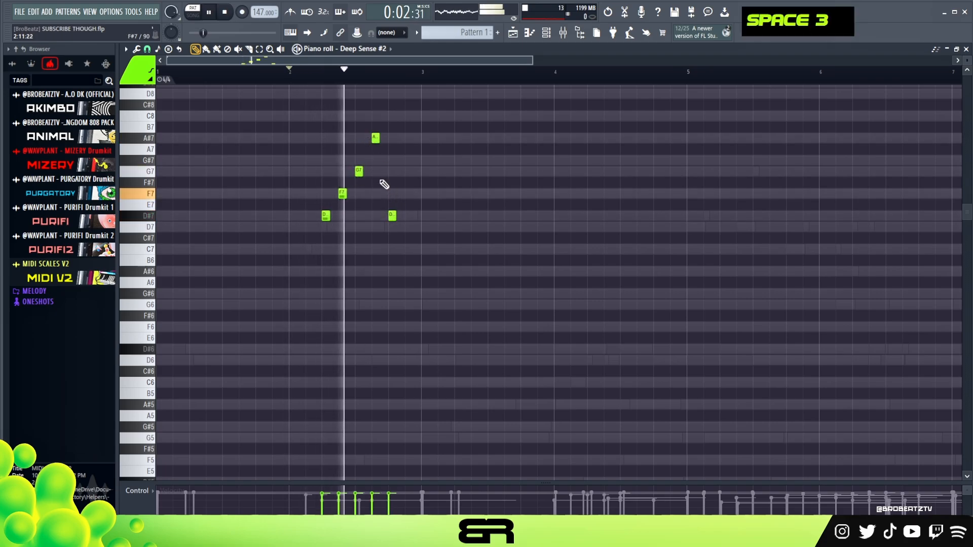
{"action": "scroll", "coordinate": [348, 81], "scroll_direction": "up", "scroll_amount": 3}
{"action": "key", "text": "space"}
{"action": "key", "text": "space"}
{"action": "key", "text": "space"}
{"action": "key", "text": "space"}
{"action": "key", "text": "space"}
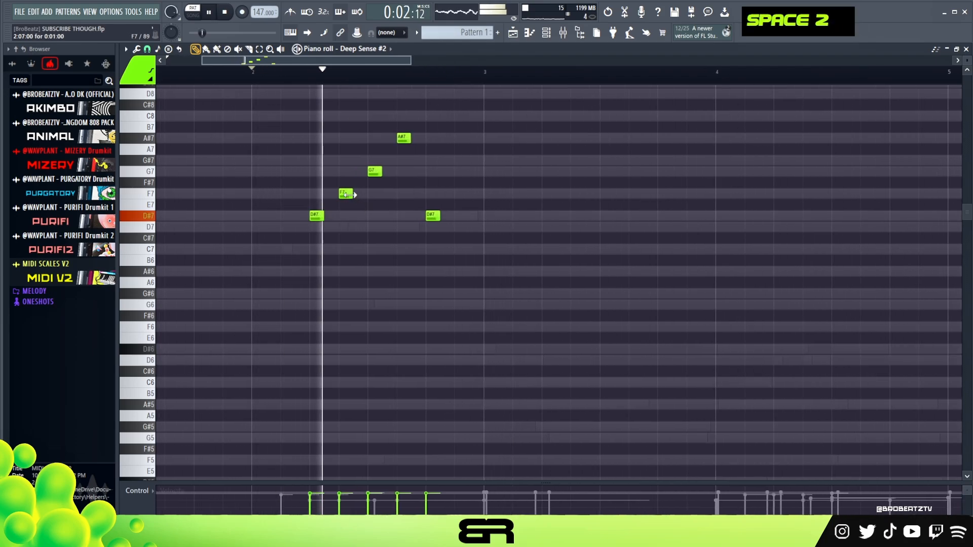
Step: Move the first D#7 slightly later and the G7 earlier off the grid, lengthen both, and play the phrase
{"action": "scroll", "coordinate": [332, 76], "scroll_direction": "up", "scroll_amount": 2}
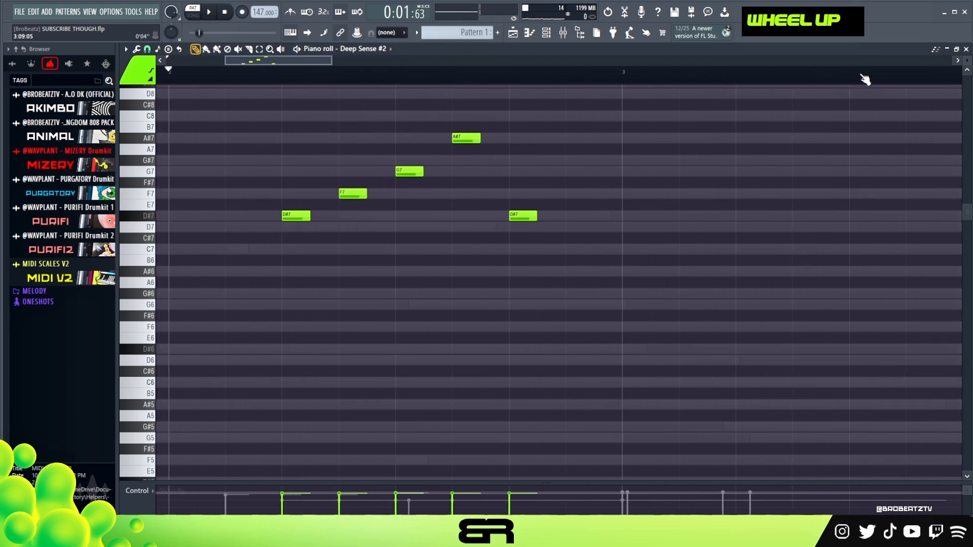
{"action": "scroll", "coordinate": [966, 64], "scroll_direction": "up", "scroll_amount": 3}
{"action": "scroll", "coordinate": [658, 263], "scroll_direction": "up", "scroll_amount": 3}
{"action": "right_click", "coordinate": [413, 367]}
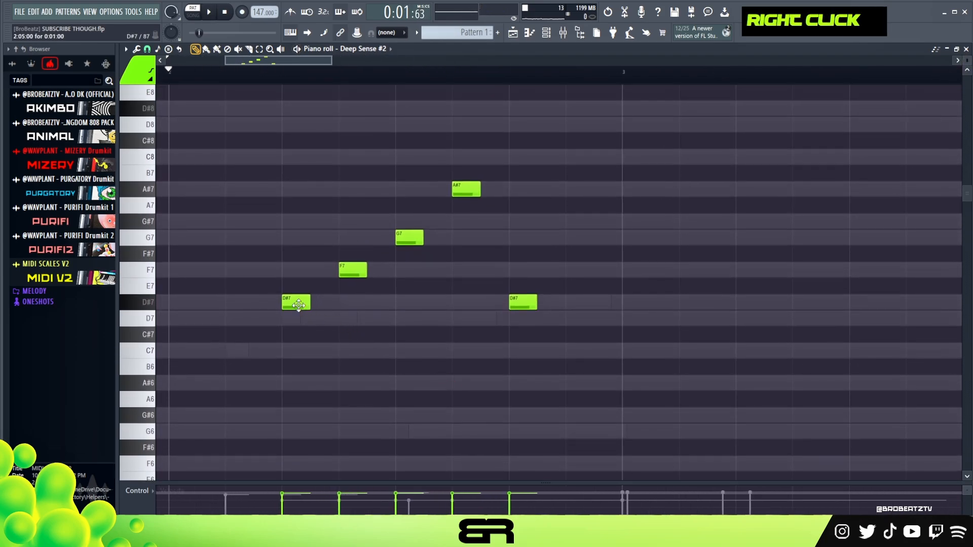
{"action": "left_click_drag", "start_coordinate": [301, 301], "coordinate": [344, 303]}
{"action": "mouse_move", "coordinate": [413, 240]}
{"action": "left_mouse_down"}
{"action": "mouse_move", "coordinate": [377, 241]}
{"action": "mouse_move", "coordinate": [402, 242]}
{"action": "left_mouse_up"}
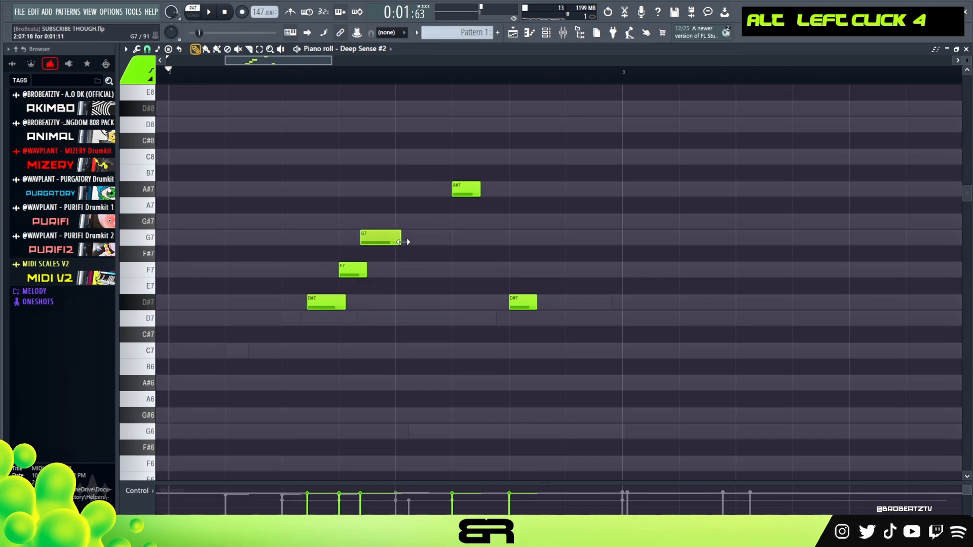
{"action": "key", "text": "space"}
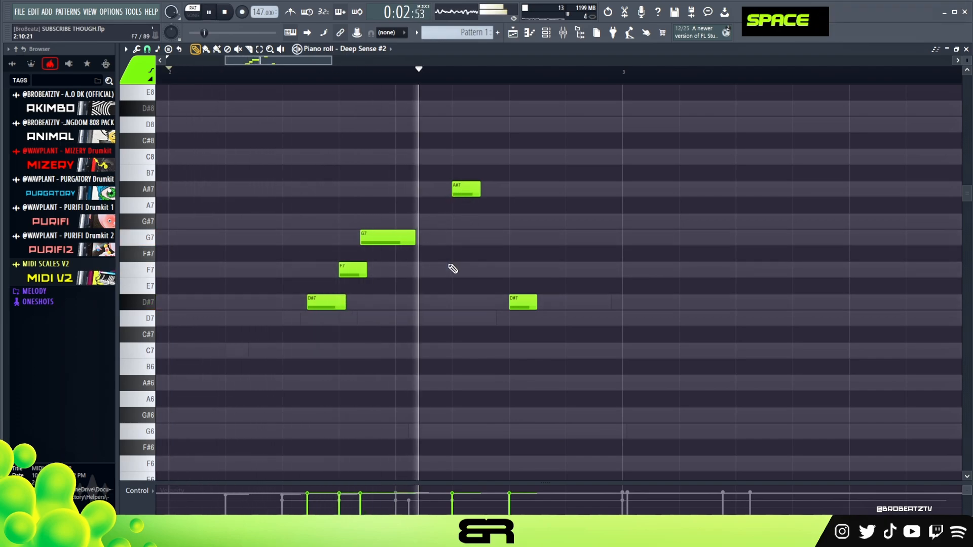
Step: Adjust the A#7 note slightly, lengthen the closing D#7, and play the bar 2 phrase
{"action": "left_click_drag", "start_coordinate": [469, 195], "coordinate": [473, 196]}
{"action": "key", "text": "space"}
{"action": "key", "text": "space"}
{"action": "left_click_drag", "start_coordinate": [524, 305], "coordinate": [550, 304]}
{"action": "key", "text": "space"}
{"action": "key", "text": "space"}
{"action": "key", "text": "space"}
Step: Transpose the whole bar 2 phrase down one octave and play it
{"action": "left_click_drag", "start_coordinate": [608, 175], "coordinate": [259, 353]}
{"action": "right_click", "coordinate": [434, 325], "text": "ctrl"}
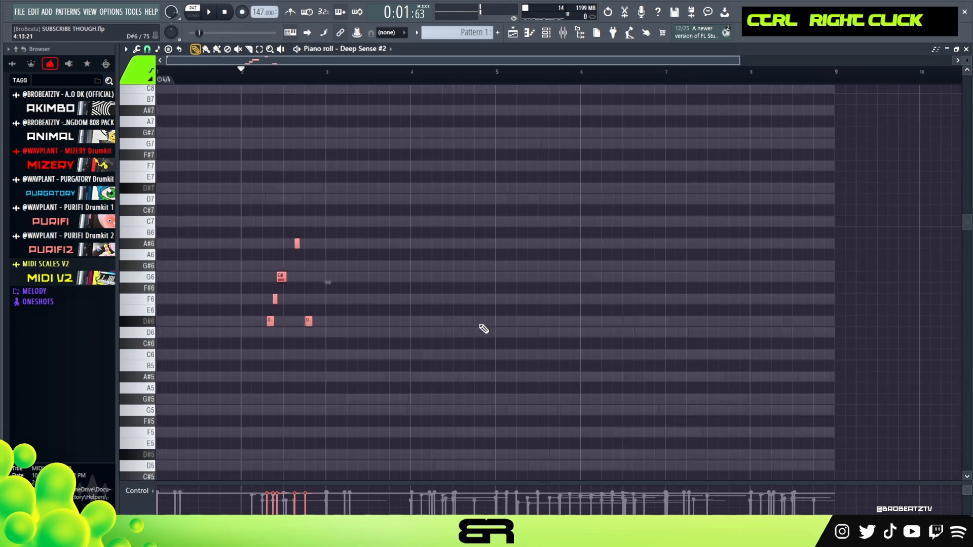
{"action": "key", "text": "space"}
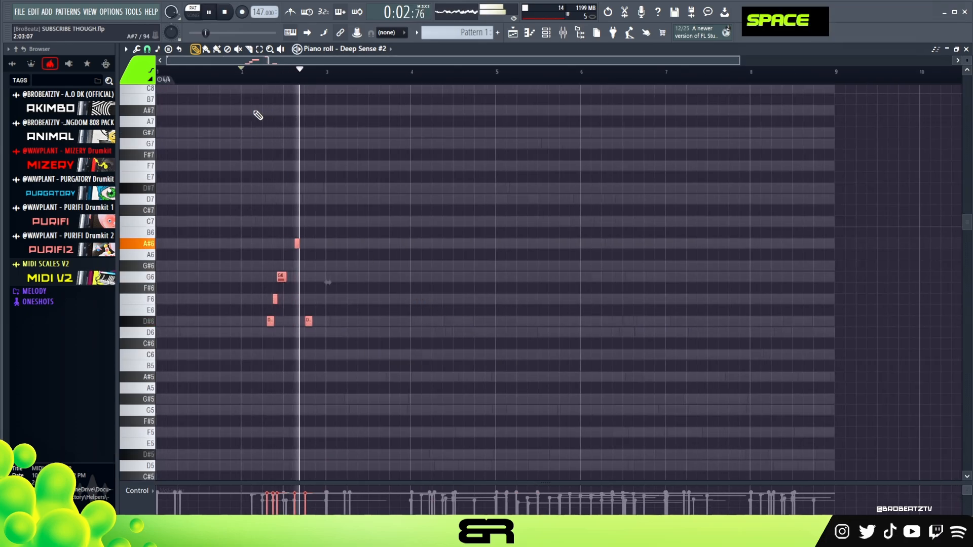
{"action": "key", "text": "space"}
Step: Copy the bar 2 phrase to bar 4 and raise the copy's last note to F6
{"action": "left_click_drag", "start_coordinate": [341, 214], "coordinate": [223, 394]}
{"action": "left_click_drag", "start_coordinate": [270, 320], "coordinate": [435, 324]}
{"action": "left_click_drag", "start_coordinate": [578, 358], "coordinate": [140, 169]}
{"action": "left_click_drag", "start_coordinate": [497, 307], "coordinate": [478, 326]}
{"action": "key", "text": "shift+Up"}
Step: Copy the phrase to bar 6 and raise the copy's last note to G6
{"action": "key", "text": "shift+Up"}
{"action": "left_click_drag", "start_coordinate": [507, 216], "coordinate": [611, 334]}
{"action": "left_click_drag", "start_coordinate": [668, 286], "coordinate": [647, 318]}
{"action": "key", "text": "shift+Up"}
{"action": "key", "text": "shift+Up"}
Step: Copy the phrase to bar 8 and raise the copy's last note to C#7
{"action": "left_click_drag", "start_coordinate": [697, 206], "coordinate": [781, 326]}
{"action": "left_click_drag", "start_coordinate": [841, 249], "coordinate": [813, 282]}
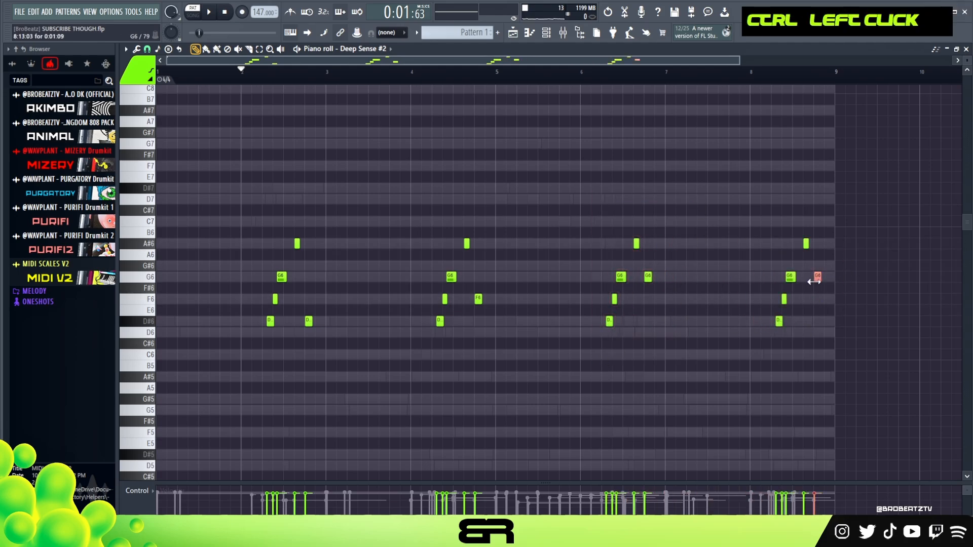
{"action": "key", "text": "shift+Up"}
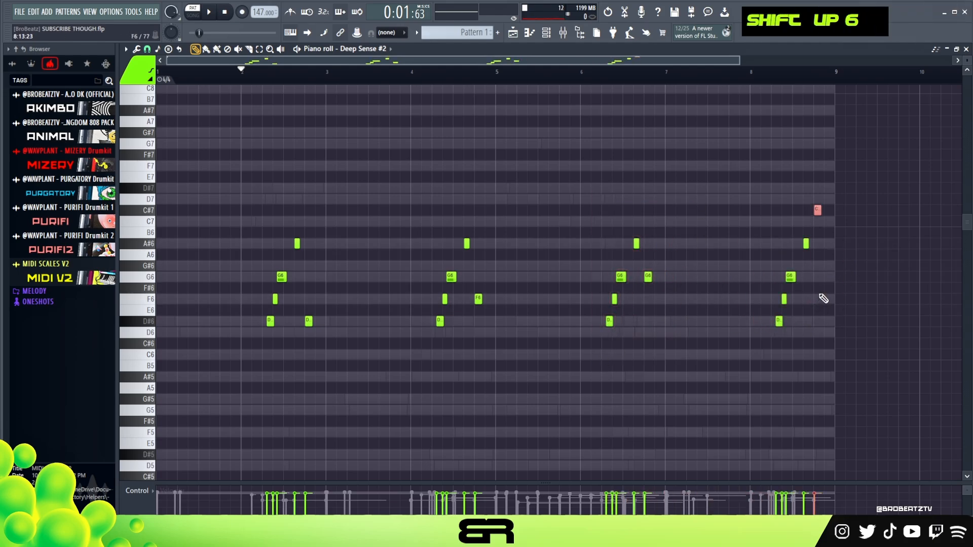
Step: Play the bar 8 phrase and end it with a lengthened D7 note and a short D#7 above it
{"action": "scroll", "coordinate": [801, 91], "scroll_direction": "up", "scroll_amount": 3}
{"action": "right_click", "coordinate": [629, 66]}
{"action": "key", "text": "space"}
{"action": "key", "text": "space"}
{"action": "key", "text": "space"}
{"action": "left_click", "coordinate": [835, 189], "text": "alt"}
{"action": "mouse_move", "coordinate": [853, 187]}
{"action": "left_mouse_down"}
{"action": "mouse_move", "coordinate": [844, 188]}
{"action": "mouse_move", "coordinate": [877, 198]}
{"action": "left_mouse_up"}
{"action": "key", "text": "space"}
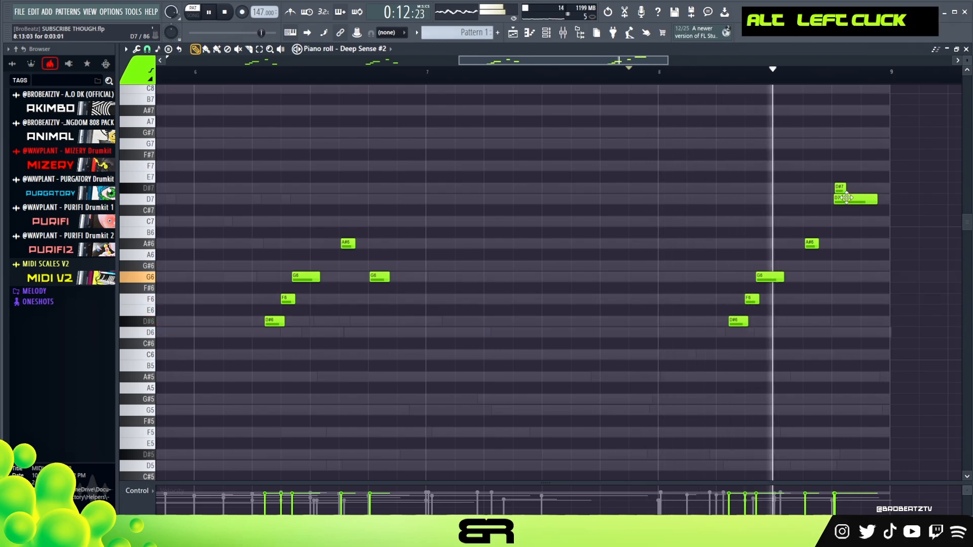
Step: Nudge the short D#7 in bar 8 slightly later than the D7 and play the ending
{"action": "key", "text": "space"}
{"action": "key", "text": "space"}
{"action": "left_click_drag", "start_coordinate": [837, 189], "coordinate": [839, 189]}
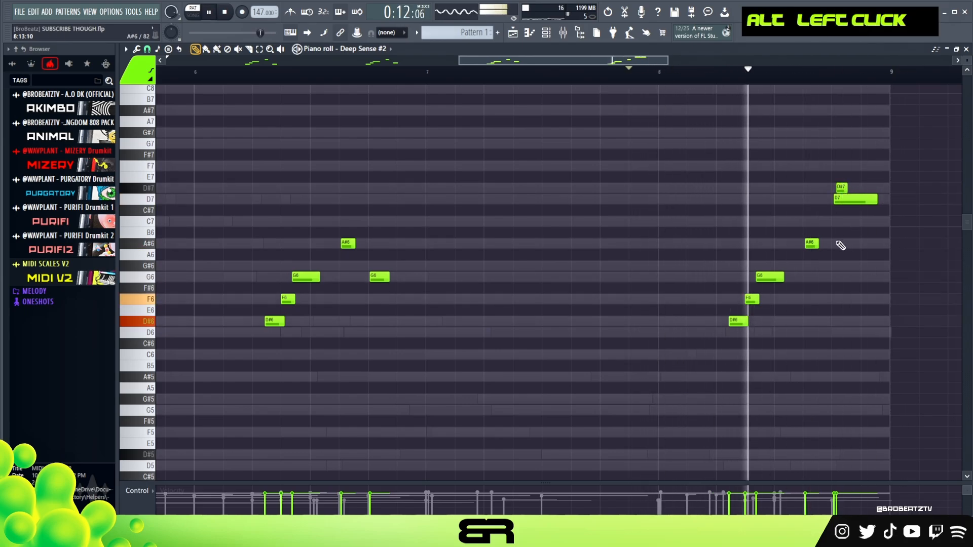
{"action": "key", "text": "space"}
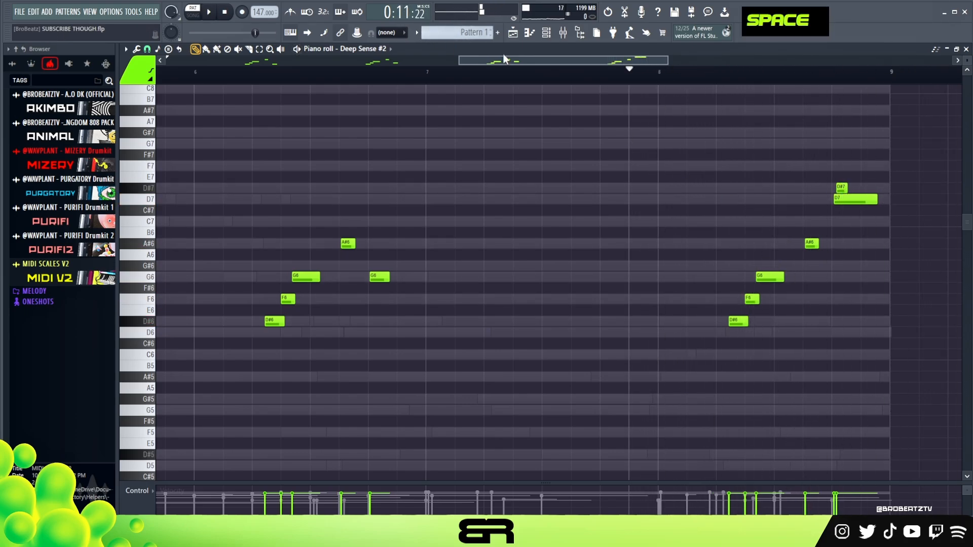
Step: Play the Deep Sense #2 part from the start of the pattern
{"action": "scroll", "coordinate": [440, 71], "scroll_direction": "down", "scroll_amount": 5}
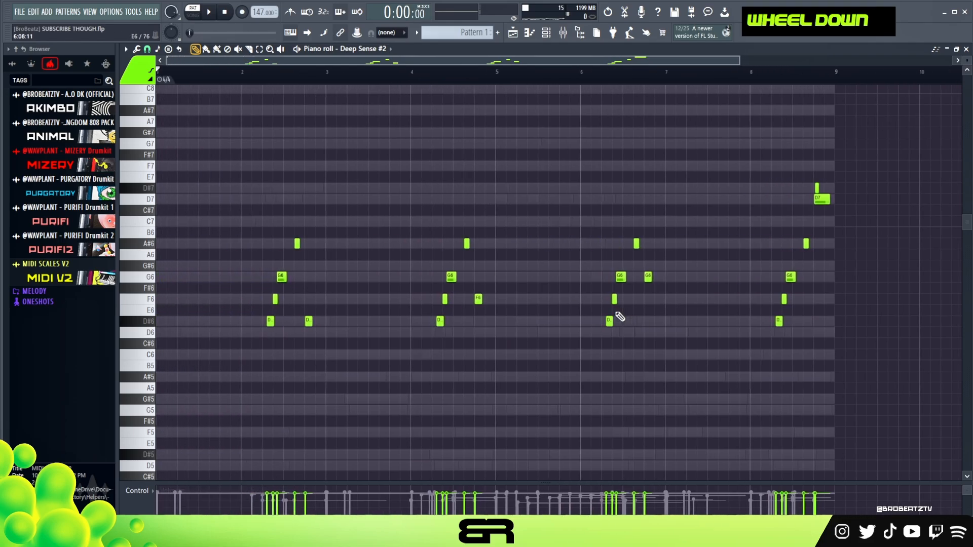
{"action": "key", "text": "space"}
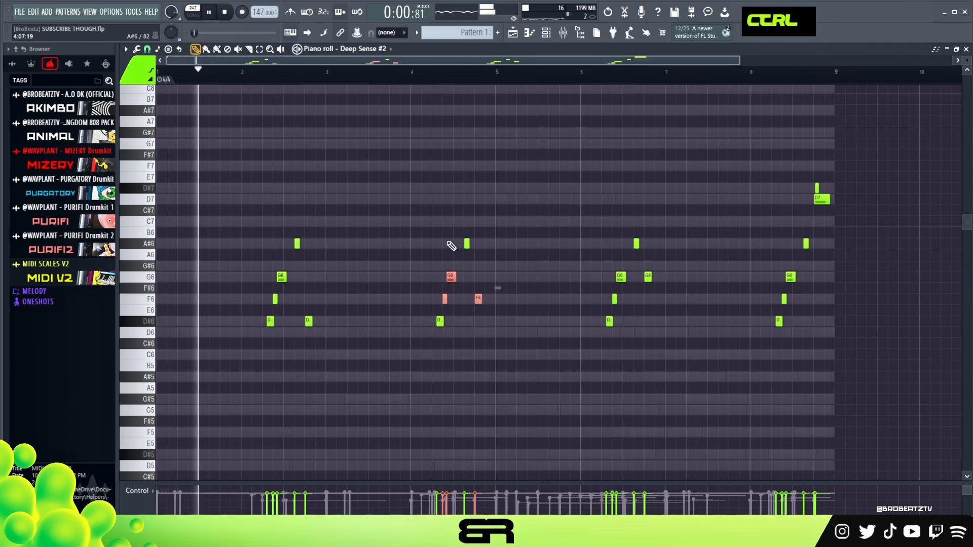
{"action": "right_click", "coordinate": [392, 275]}
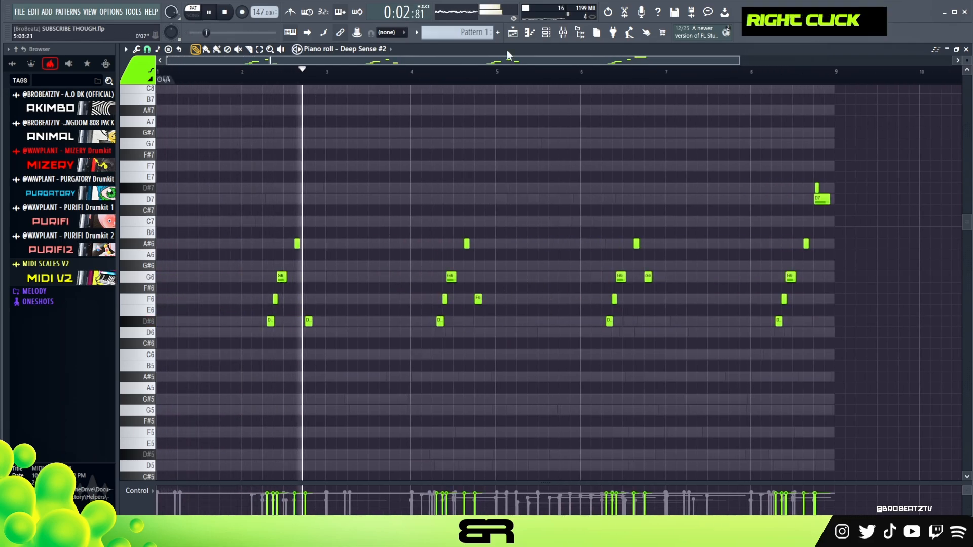
Step: Copy the Deep Sense #2 notes to the Micro Electronic Organism channel and open its notes
{"action": "key", "text": "F6"}
{"action": "right_click", "coordinate": [317, 205]}
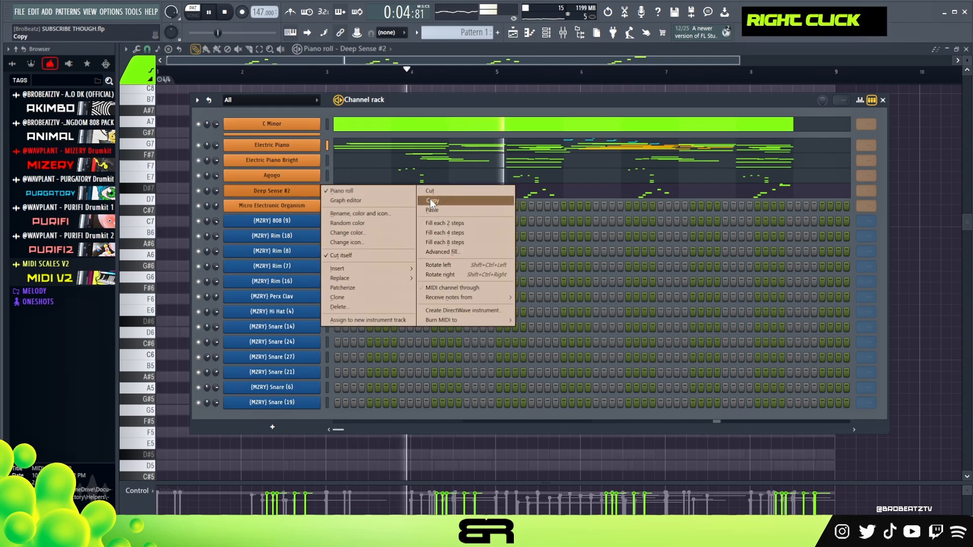
{"action": "left_click", "coordinate": [437, 226]}
{"action": "key", "text": "F6"}
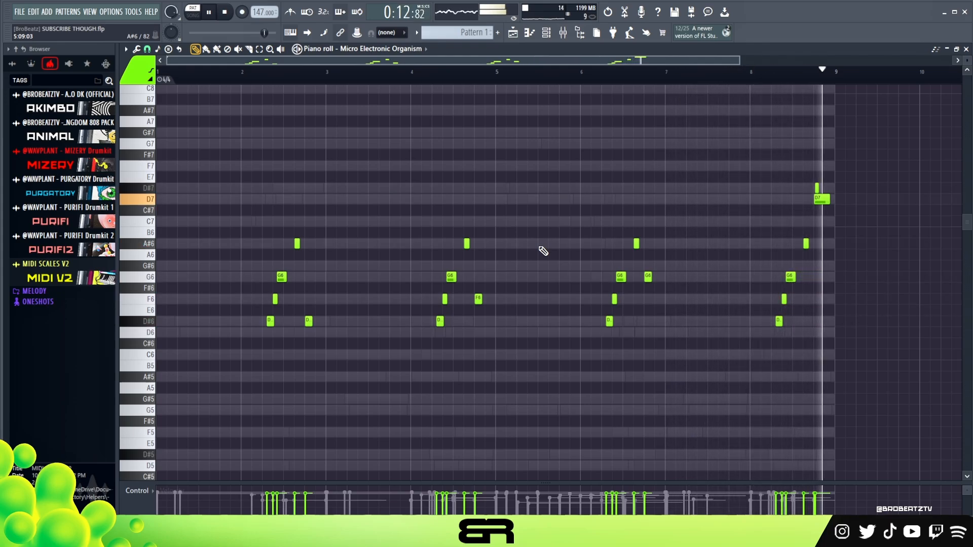
Step: Select all D#6 notes of the Micro Electronic Organism part and lengthen them slightly
{"action": "left_click_drag", "start_coordinate": [823, 333], "coordinate": [242, 338], "text": "ctrl"}
{"action": "left_click_drag", "start_coordinate": [311, 321], "coordinate": [315, 321], "text": "alt"}
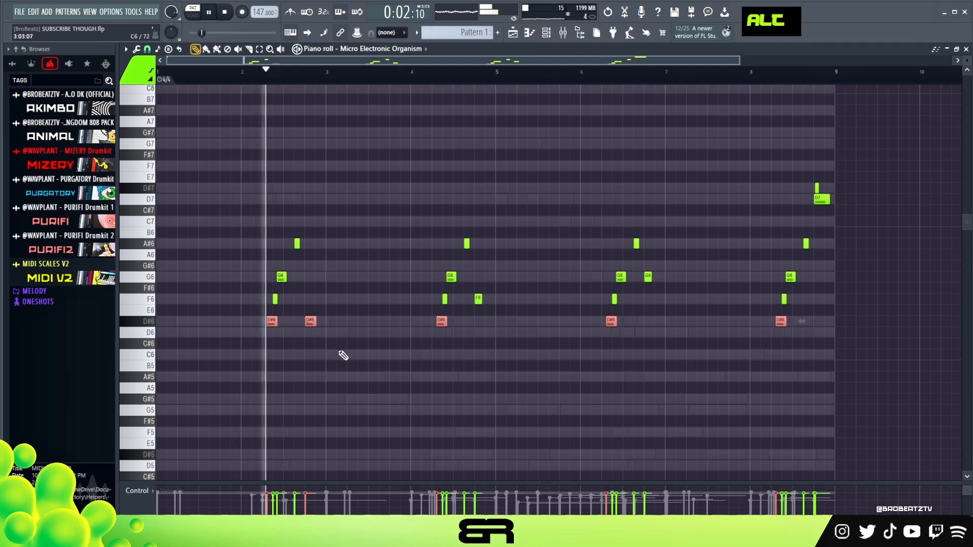
Step: Copy the edited Micro Electronic Organism notes onto the Deep Sense #2 channel, replacing its part, and stop playback
{"action": "right_click", "coordinate": [328, 337]}
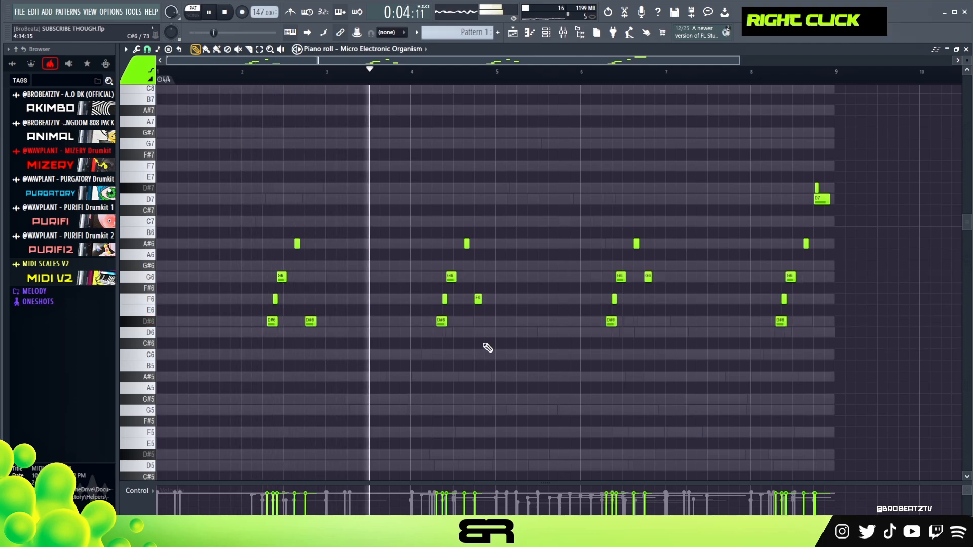
{"action": "key", "text": "F6"}
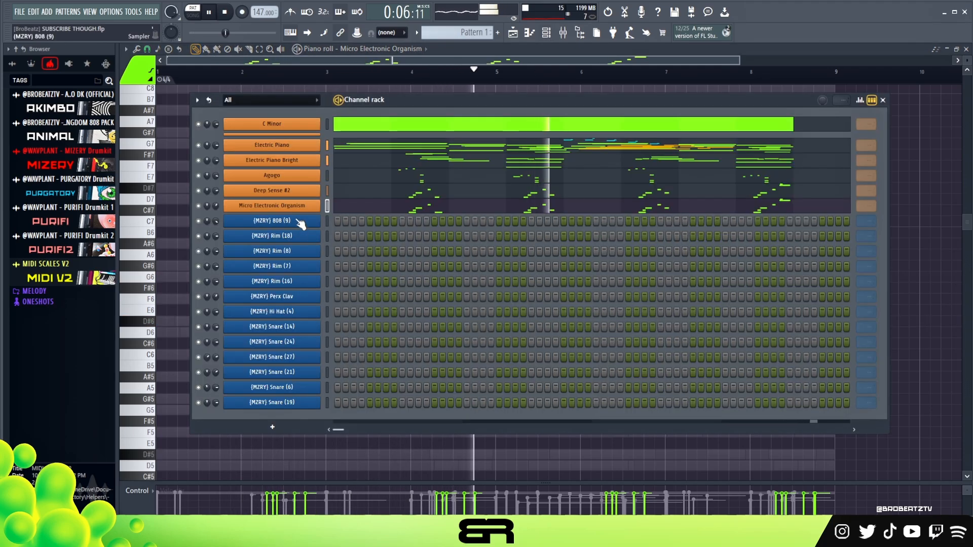
{"action": "right_click", "coordinate": [319, 205]}
{"action": "left_click", "coordinate": [444, 221]}
{"action": "right_click", "coordinate": [296, 190]}
{"action": "left_click", "coordinate": [441, 211]}
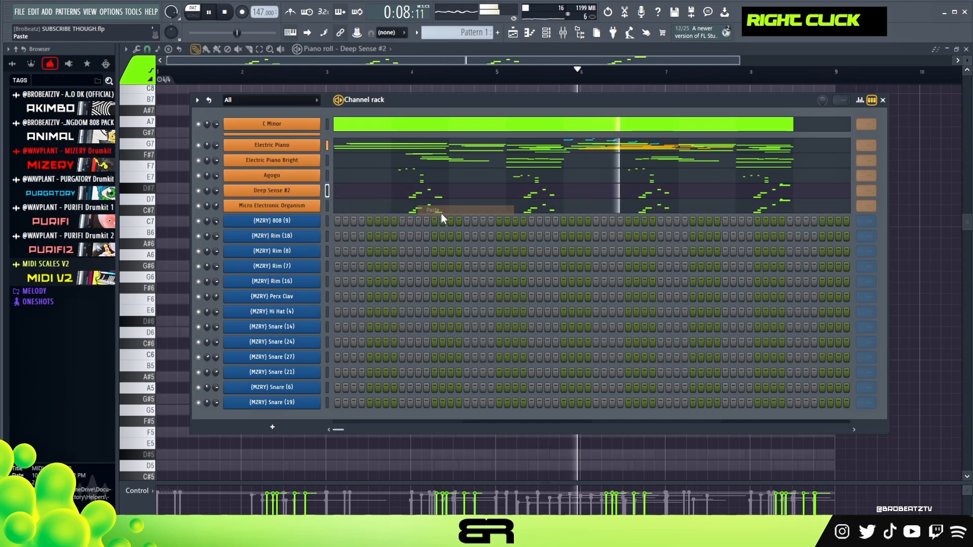
{"action": "key", "text": "space"}
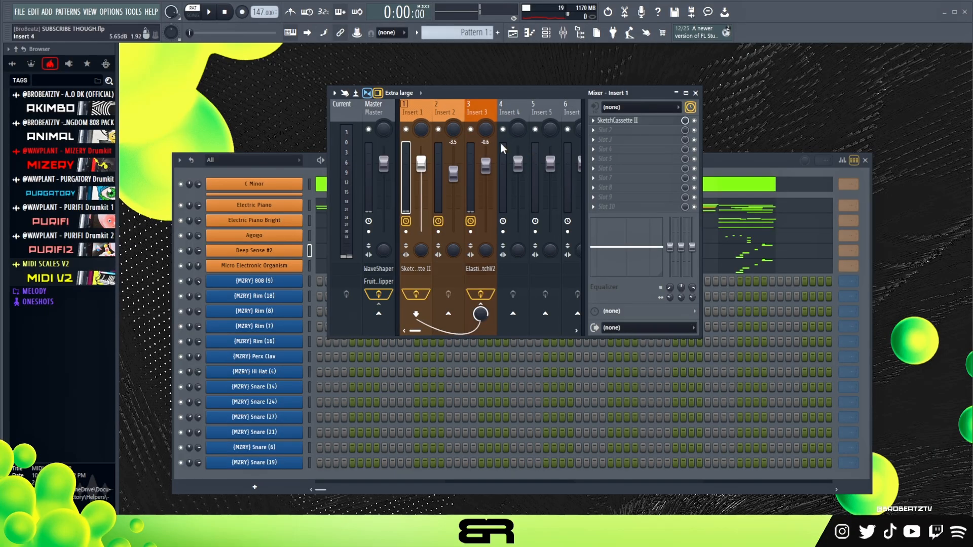
Step: Examine the effects and equalizer settings on the Master, Insert 1 and Insert 2 mixer tracks
{"action": "left_click", "coordinate": [385, 117]}
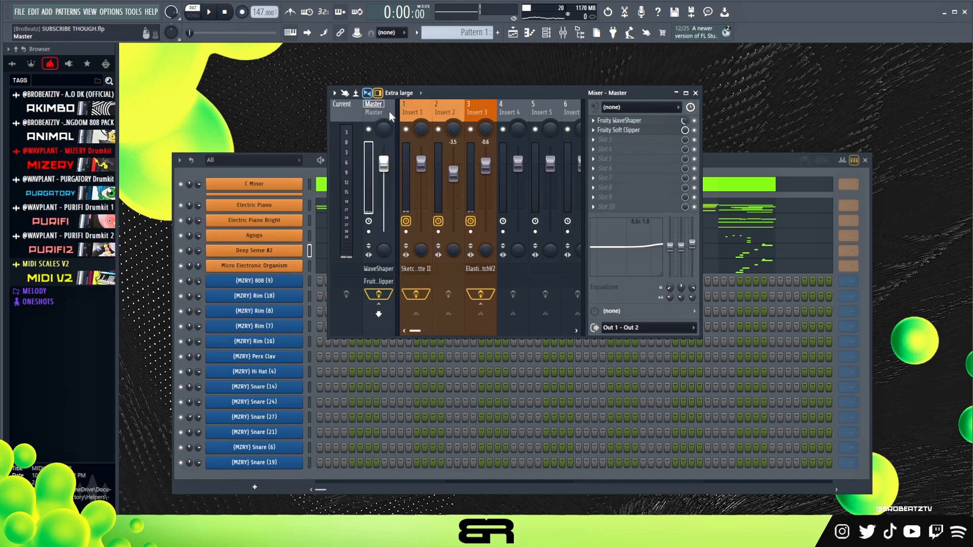
{"action": "left_click", "coordinate": [415, 109]}
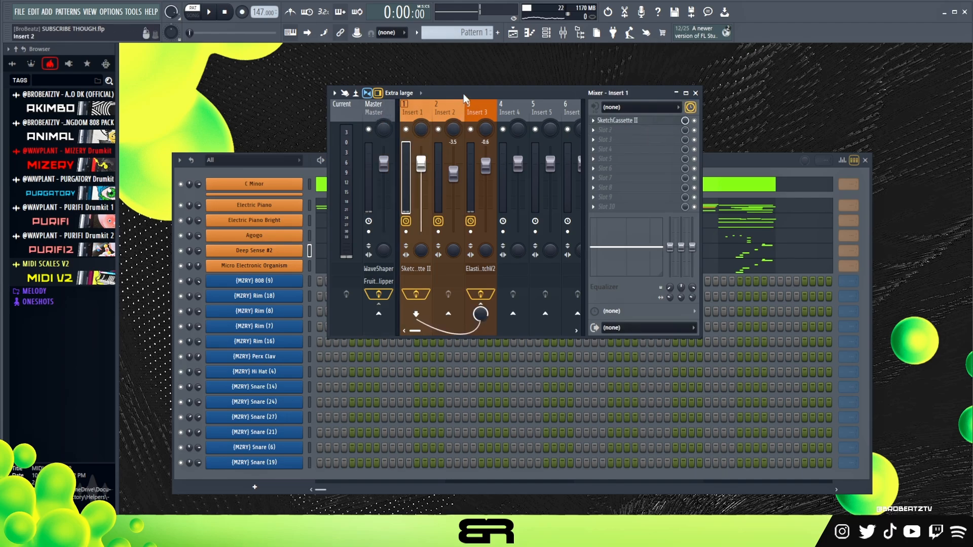
{"action": "left_click_drag", "start_coordinate": [463, 94], "coordinate": [488, 86]}
{"action": "left_click", "coordinate": [474, 104]}
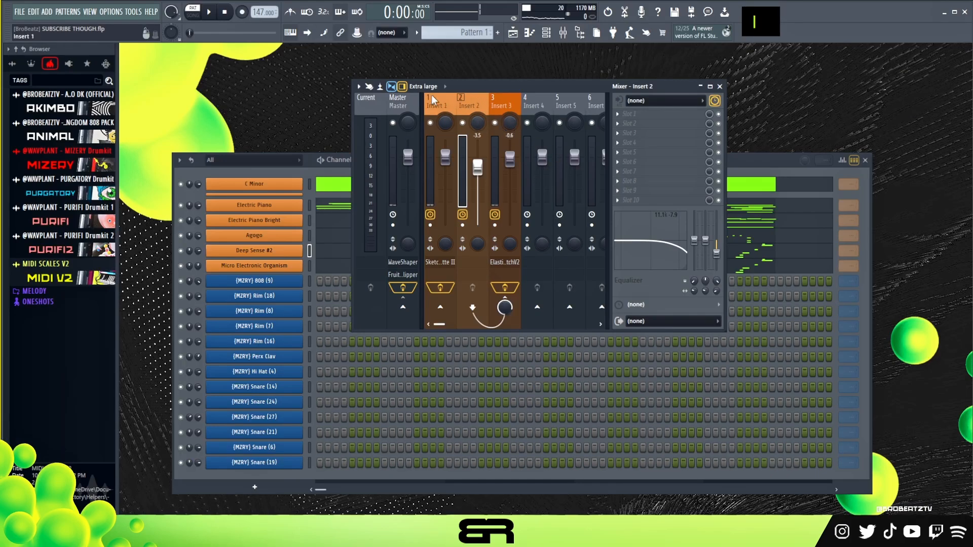
Step: Inspect the SketchCassette II settings on Insert 1 and close the plugin
{"action": "left_click", "coordinate": [427, 88]}
{"action": "left_click", "coordinate": [453, 94]}
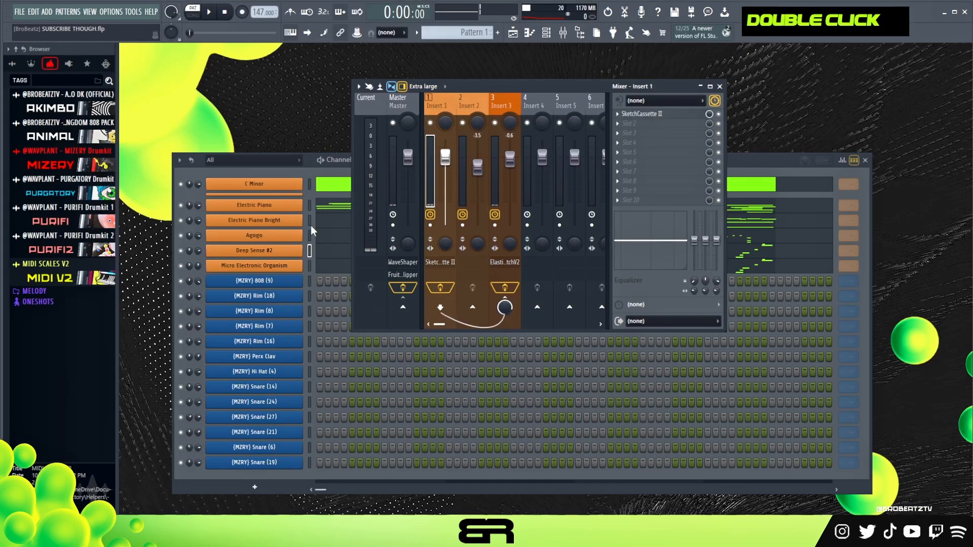
{"action": "double_click", "coordinate": [641, 113]}
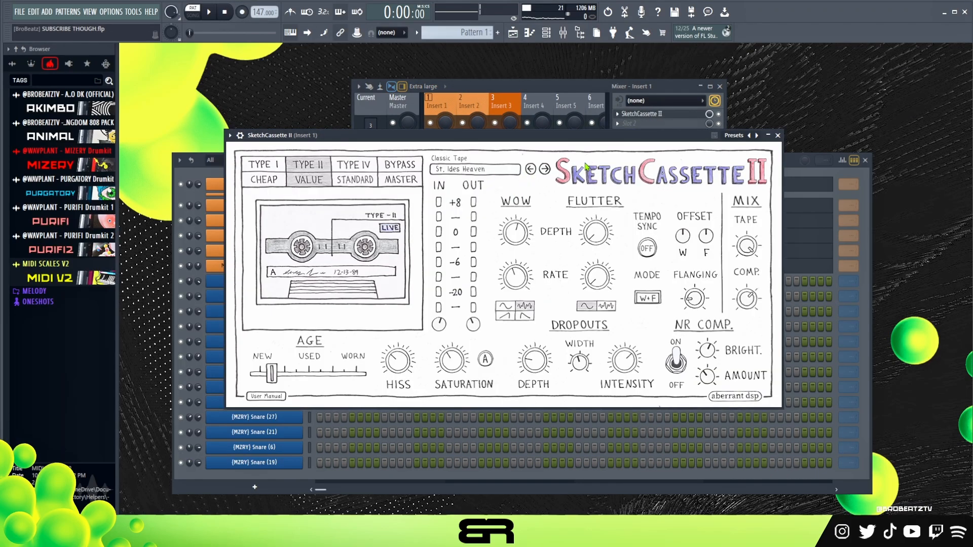
{"action": "left_click", "coordinate": [777, 136]}
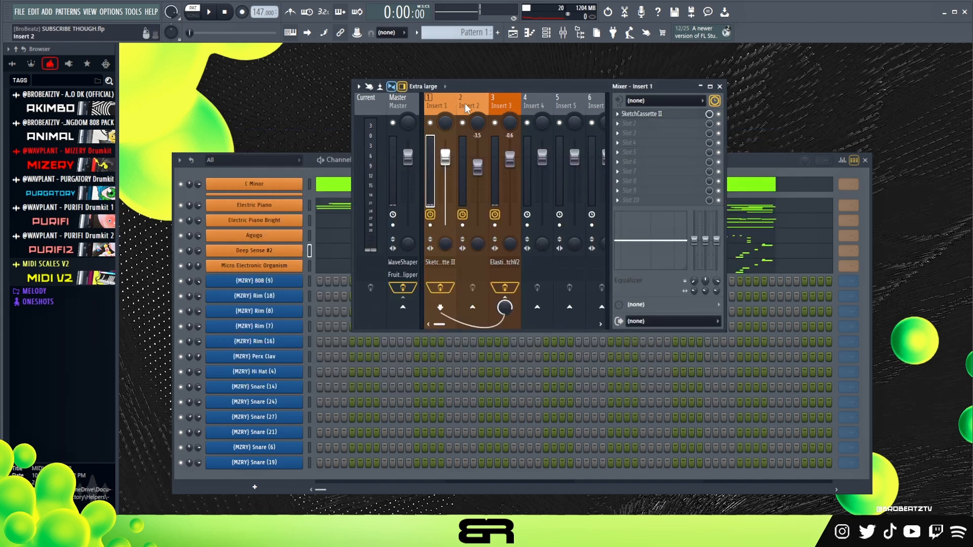
Step: Inspect the equalizer and ElastiquePitchV2 pitch and delay settings on Insert 3, closing the plugin when done
{"action": "left_click", "coordinate": [506, 104]}
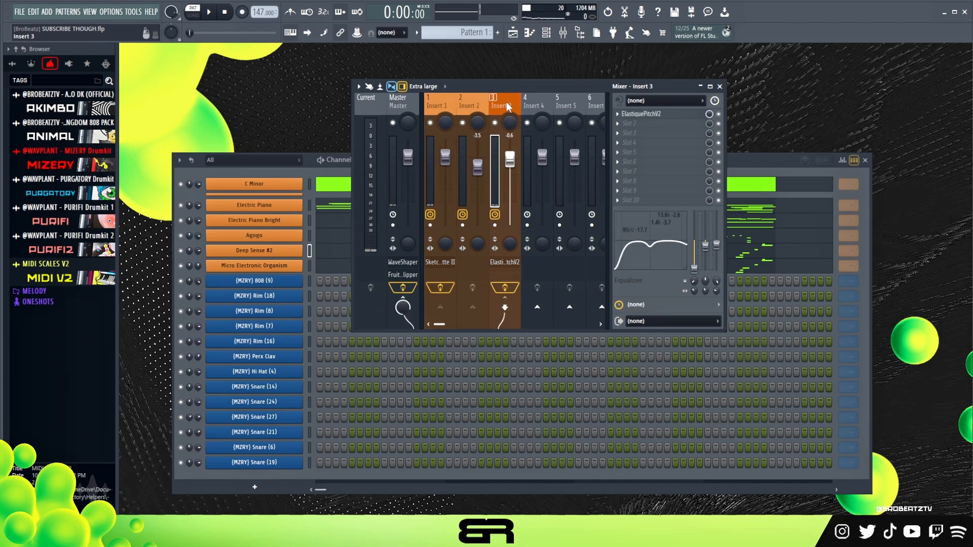
{"action": "left_click", "coordinate": [643, 116]}
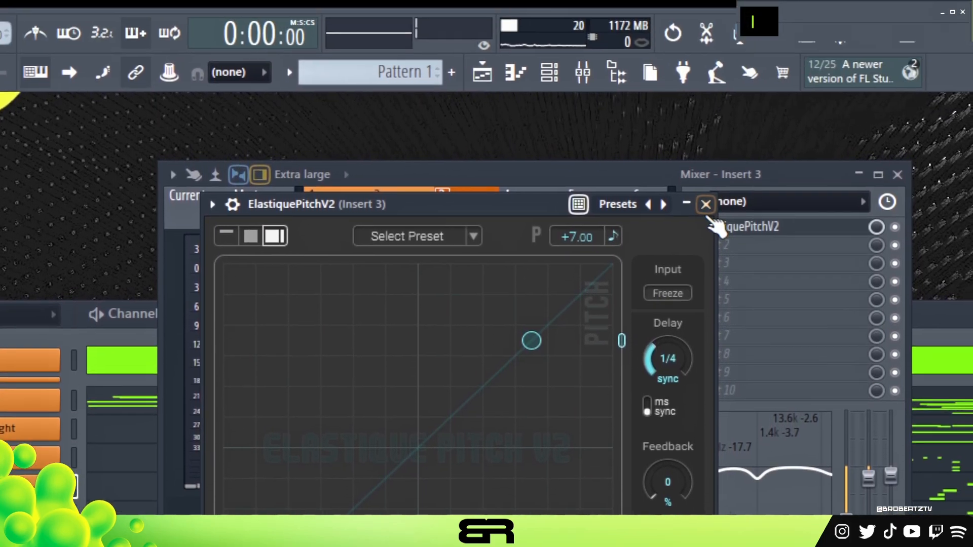
{"action": "left_click", "coordinate": [708, 201]}
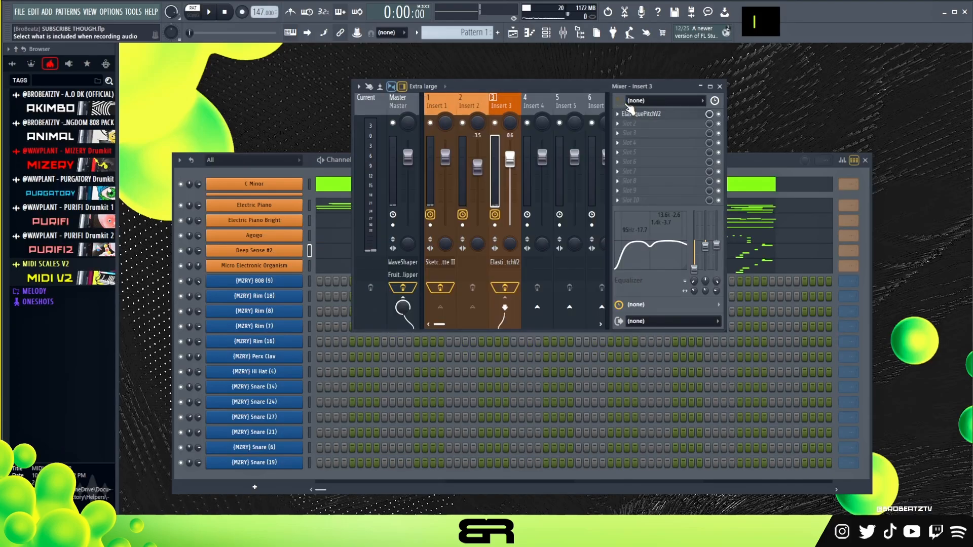
Step: Compare the melody with the Insert 1 and Insert 3 effects bypassed and with them re-enabled
{"action": "left_click", "coordinate": [442, 288]}
{"action": "key", "text": "space"}
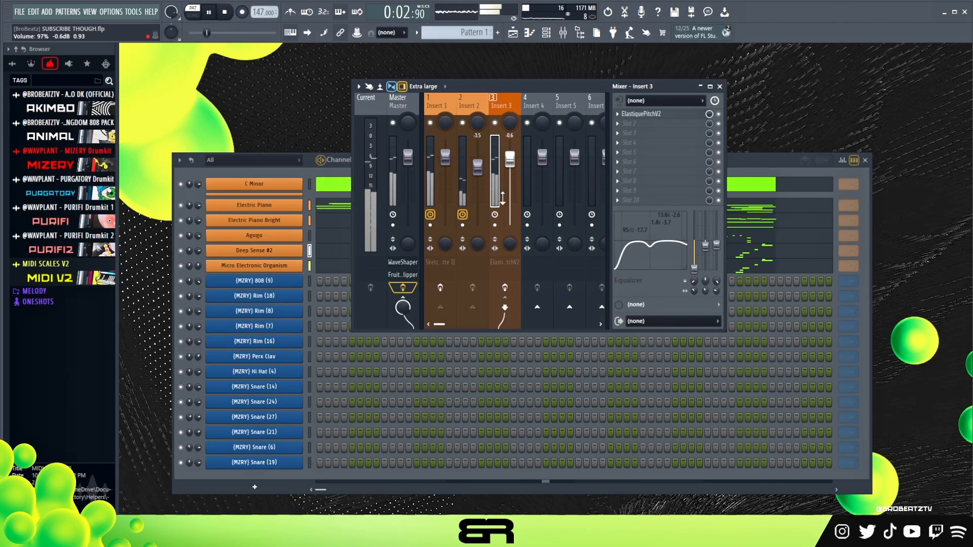
{"action": "key", "text": "space"}
{"action": "left_click", "coordinate": [440, 288]}
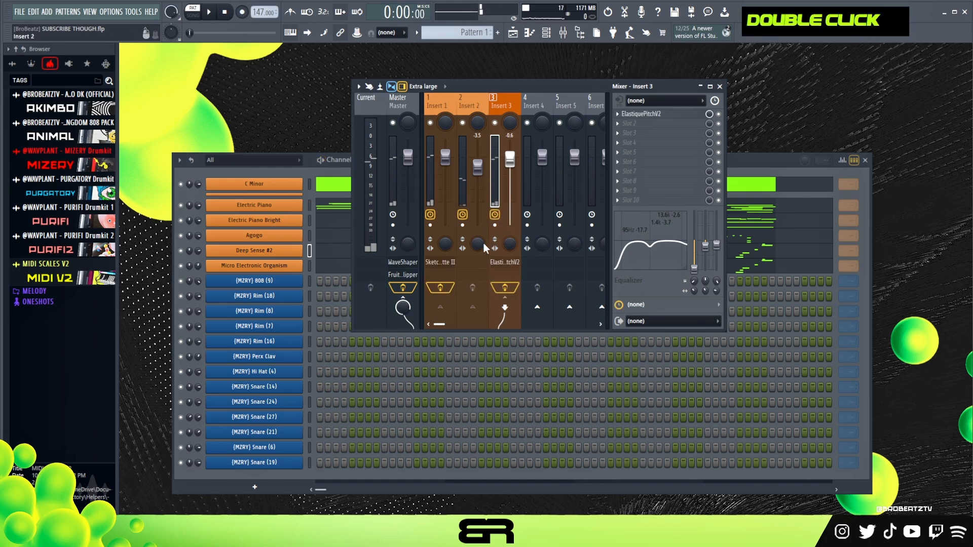
{"action": "key", "text": "space"}
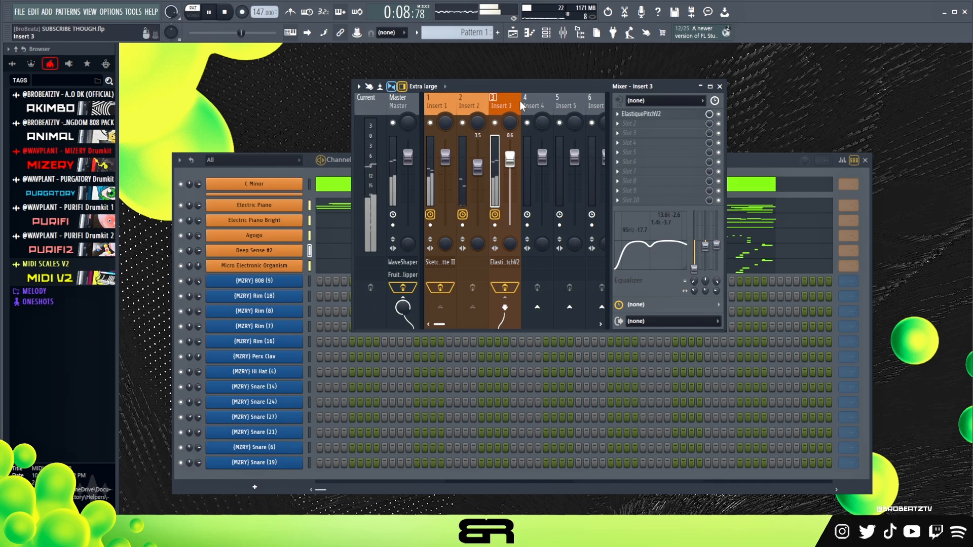
{"action": "key", "text": "space"}
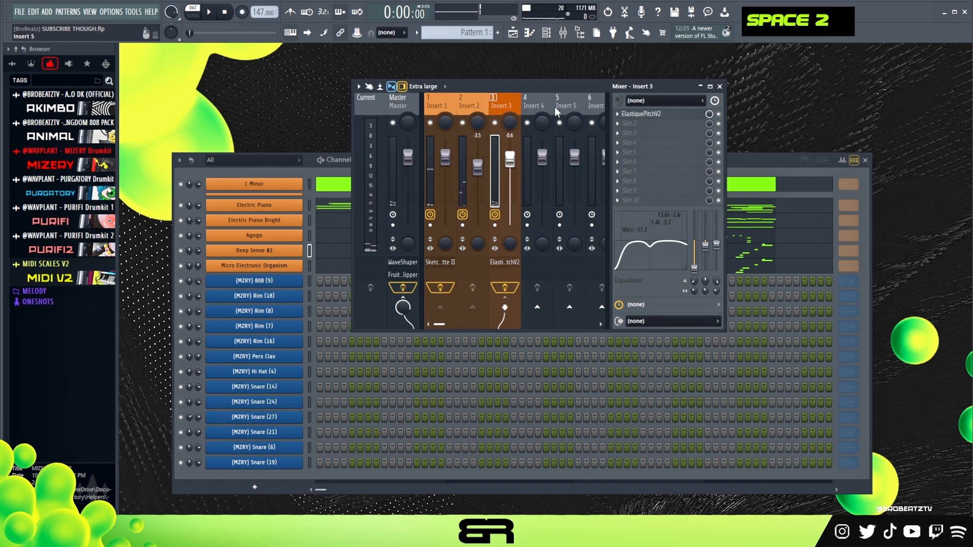
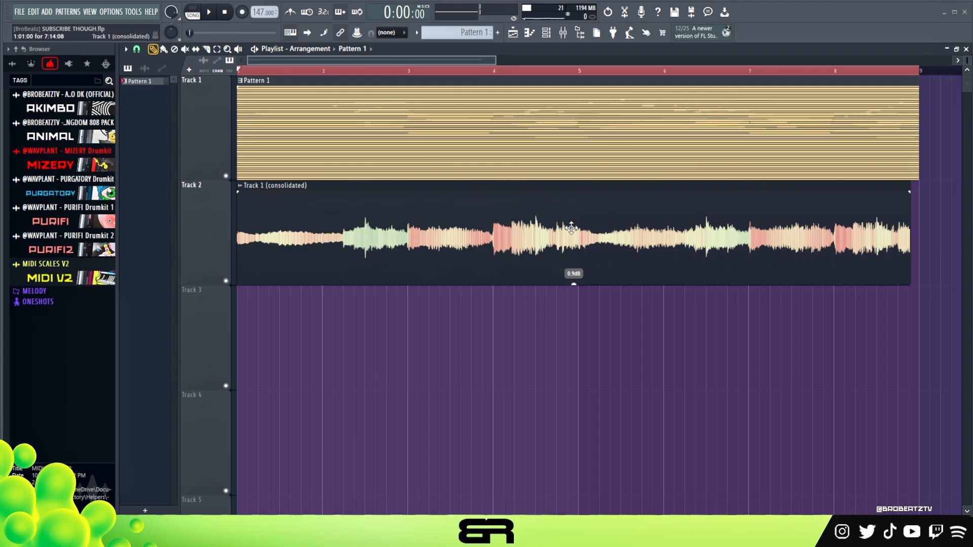
Step: View the consolidation options for Track 1 and play back the consolidated melody clip on Track 2
{"action": "right_click", "coordinate": [203, 151]}
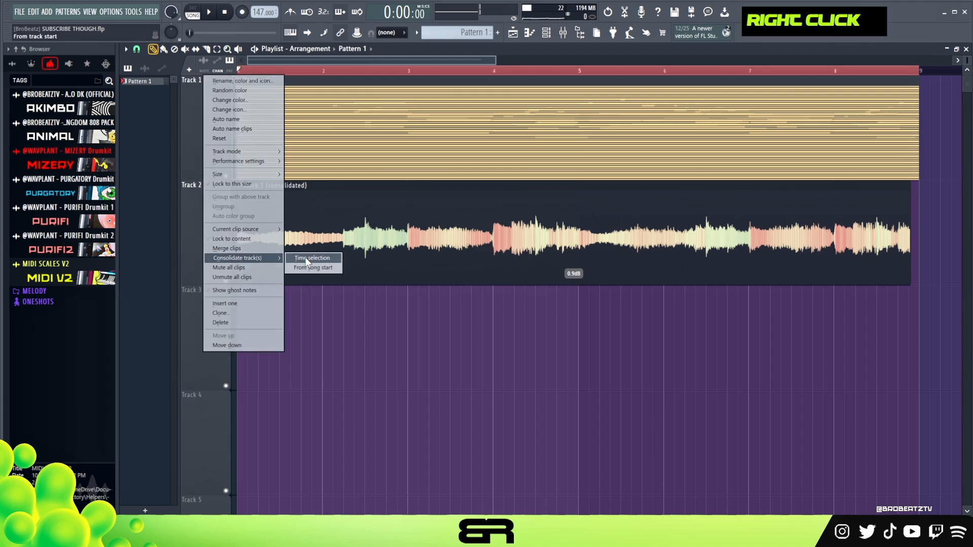
{"action": "left_click", "coordinate": [347, 275]}
{"action": "left_click", "coordinate": [440, 225]}
{"action": "key", "text": "space"}
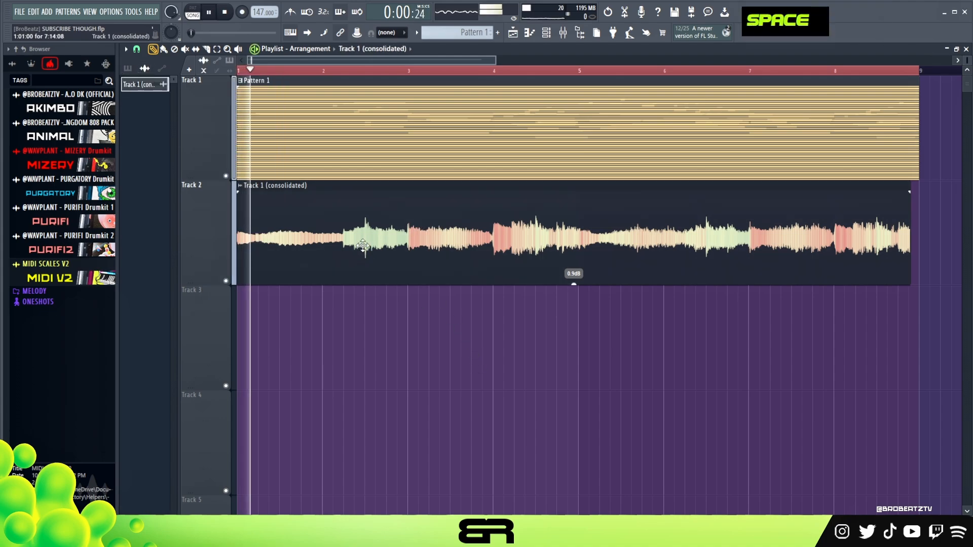
{"action": "key", "text": "space"}
Step: Trim the silence from the start of the consolidated clip on Track 2 and align its audio with bar 1
{"action": "left_click_drag", "start_coordinate": [293, 220], "coordinate": [311, 227]}
{"action": "left_click_drag", "start_coordinate": [259, 248], "coordinate": [231, 253]}
{"action": "left_click_drag", "start_coordinate": [310, 253], "coordinate": [299, 255]}
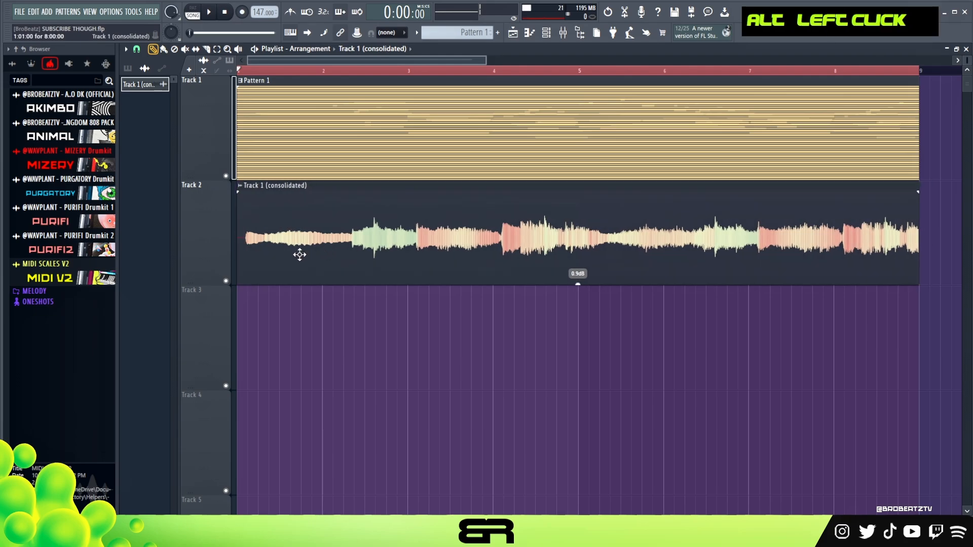
{"action": "left_click_drag", "start_coordinate": [238, 261], "coordinate": [266, 251]}
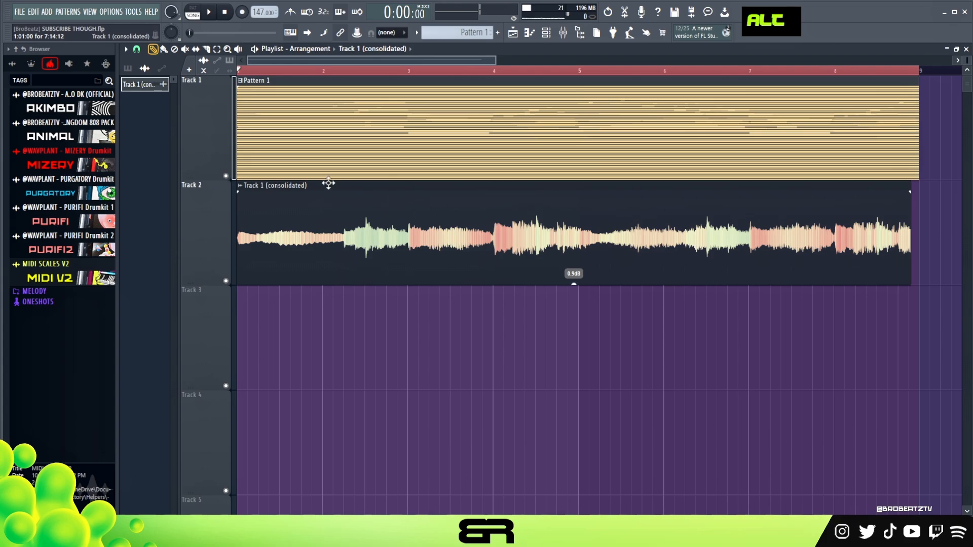
Step: Slice the Track 2 clip into eight half-beat pieces across bar 1 and four across the second half of bar 2
{"action": "scroll", "coordinate": [259, 71], "scroll_direction": "up", "scroll_amount": 4}
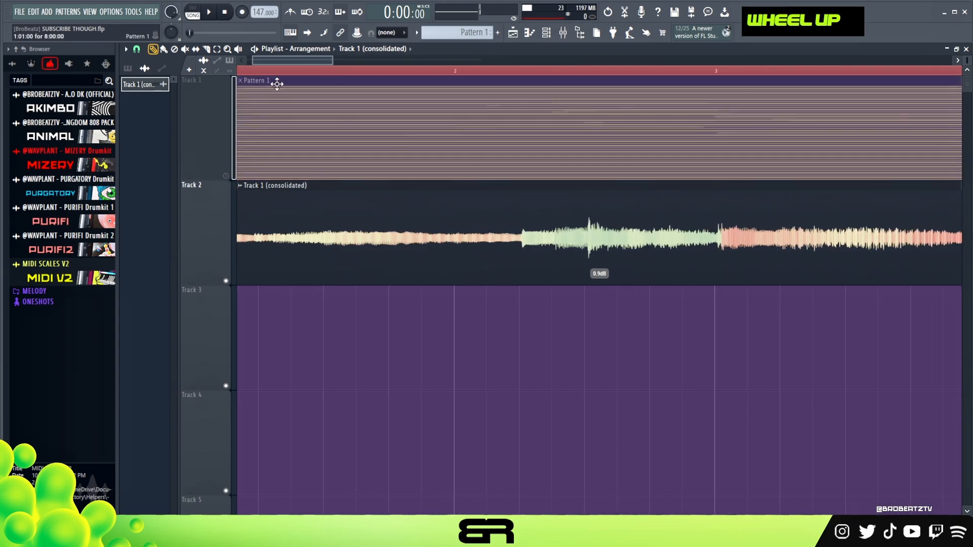
{"action": "left_click", "coordinate": [276, 252], "text": "shift"}
{"action": "key", "text": "ctrl+z"}
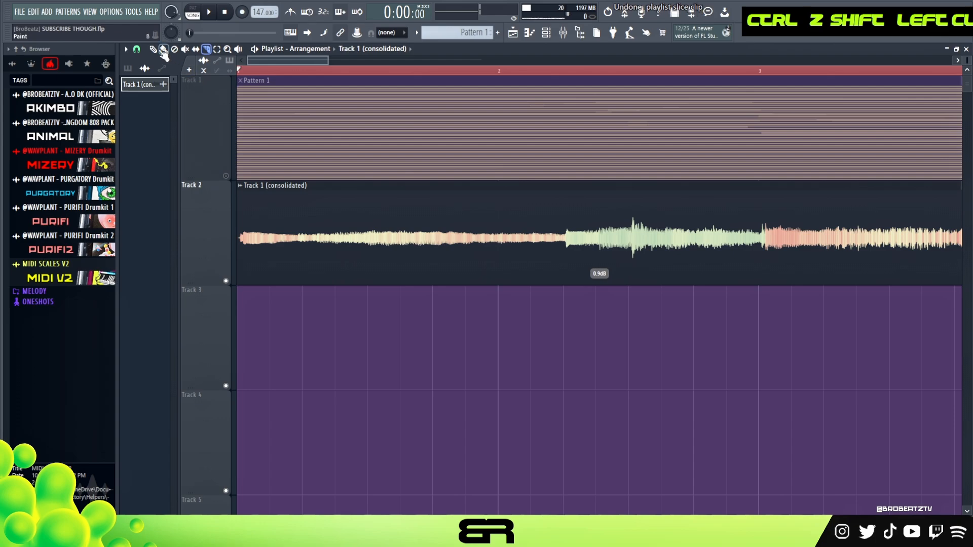
{"action": "left_click_drag", "start_coordinate": [239, 266], "coordinate": [283, 259]}
{"action": "left_click", "coordinate": [285, 267], "text": "shift"}
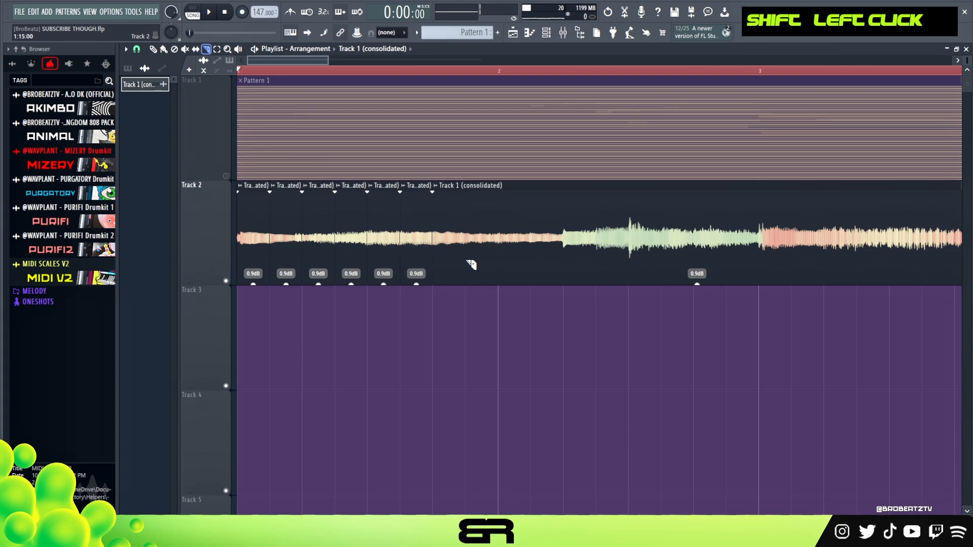
{"action": "left_click", "coordinate": [498, 261], "text": "shift"}
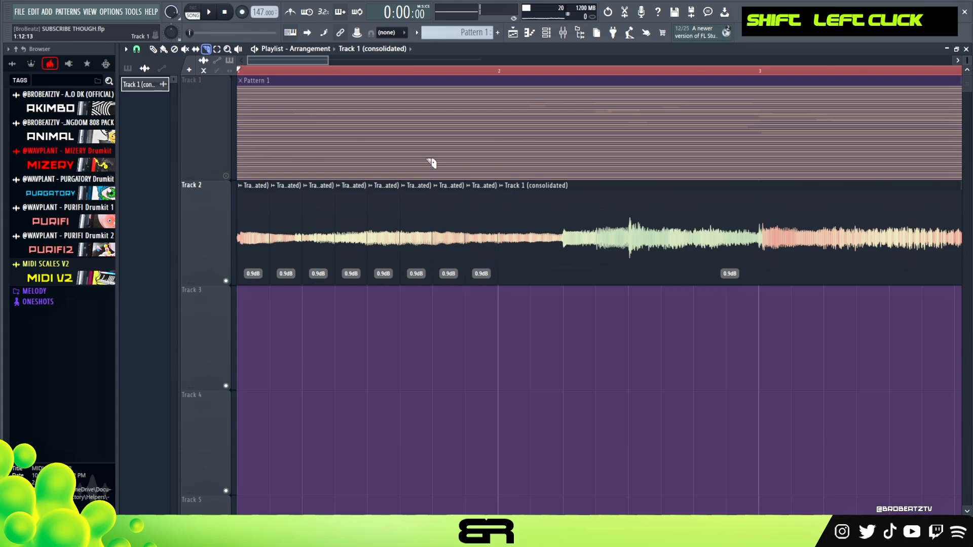
{"action": "left_click", "coordinate": [661, 267], "text": "shift"}
{"action": "left_click", "coordinate": [693, 268], "text": "shift"}
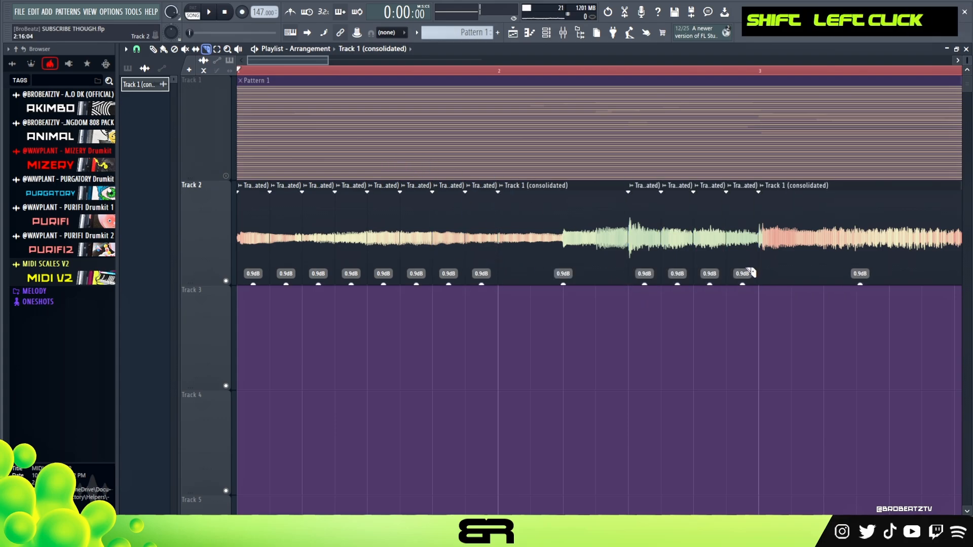
Step: Shorten the eight slices in bar 1 and the four in bar 2 to half their length, leaving gaps between them
{"action": "left_click_drag", "start_coordinate": [477, 324], "coordinate": [255, 253]}
{"action": "left_click_drag", "start_coordinate": [742, 320], "coordinate": [650, 259]}
{"action": "left_click_drag", "start_coordinate": [757, 257], "coordinate": [737, 259]}
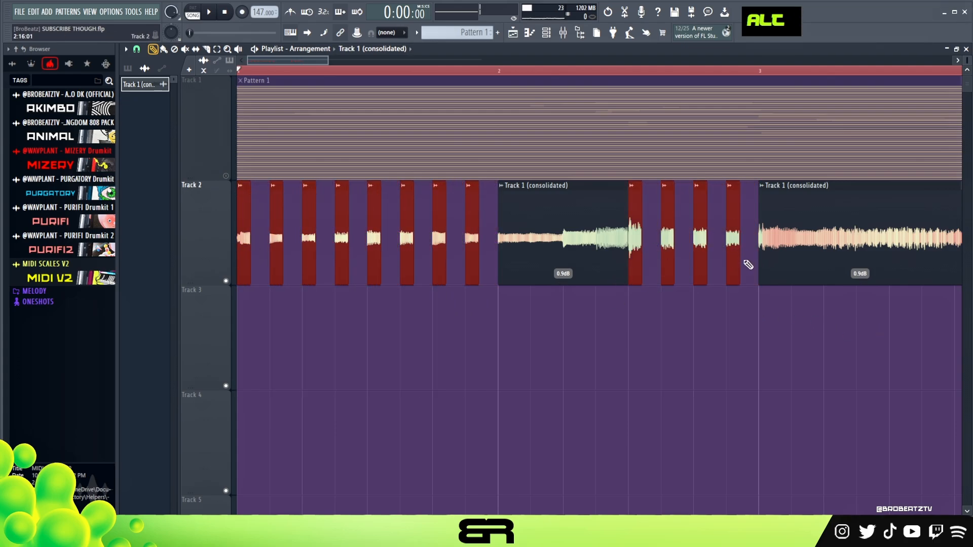
Step: Copy the four short bar 2 slices to Track 3, extend them to fill the gaps and set their gain to -7.9 dB
{"action": "right_click", "coordinate": [742, 312]}
{"action": "left_click_drag", "start_coordinate": [742, 312], "coordinate": [649, 301]}
{"action": "left_click_drag", "start_coordinate": [638, 262], "coordinate": [640, 380]}
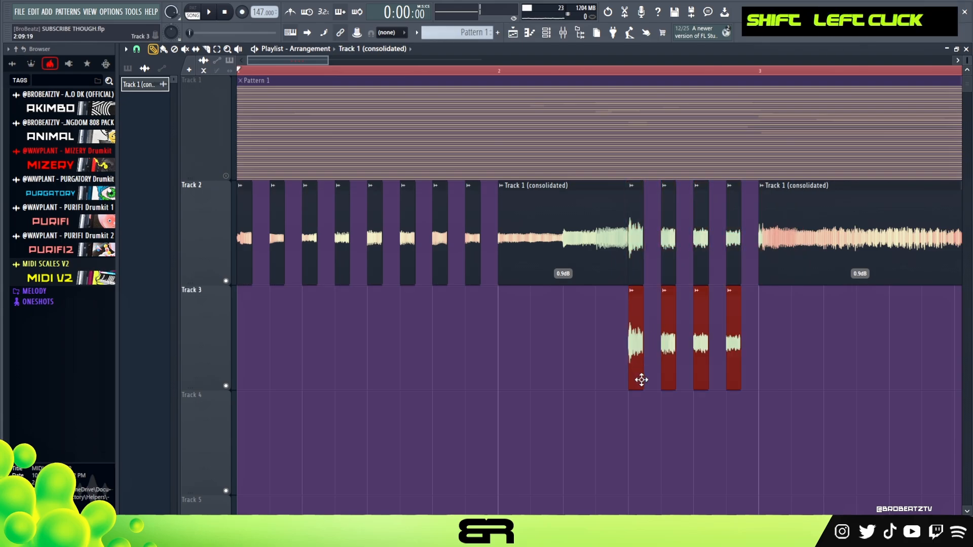
{"action": "left_click_drag", "start_coordinate": [645, 341], "coordinate": [648, 398]}
{"action": "right_click", "coordinate": [503, 339]}
Step: Delete the last short slice in bar 1, extend the preceding slice to bar 2 and play back the result
{"action": "key", "text": "space"}
{"action": "key", "text": "space"}
{"action": "key", "text": "space"}
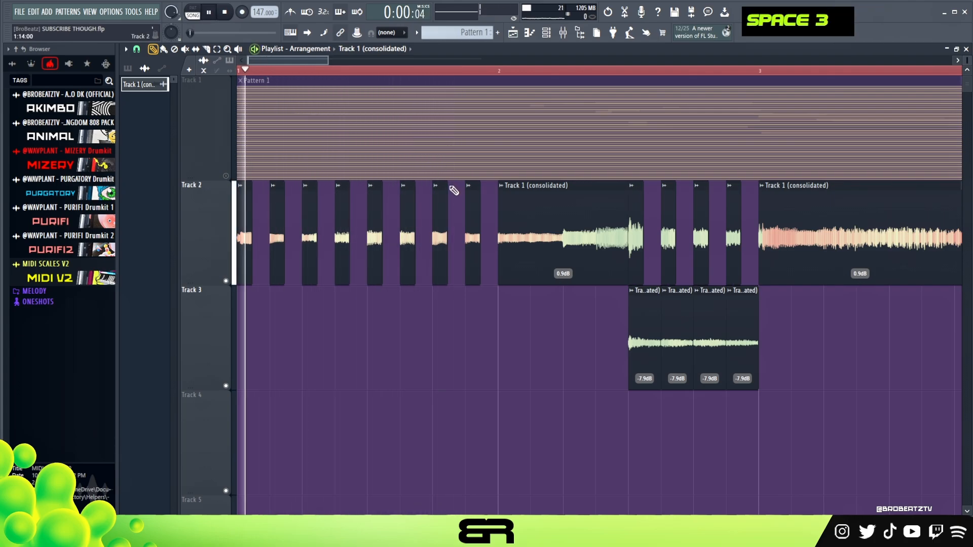
{"action": "key", "text": "space"}
{"action": "right_click", "coordinate": [474, 261]}
{"action": "left_click_drag", "start_coordinate": [447, 256], "coordinate": [493, 259]}
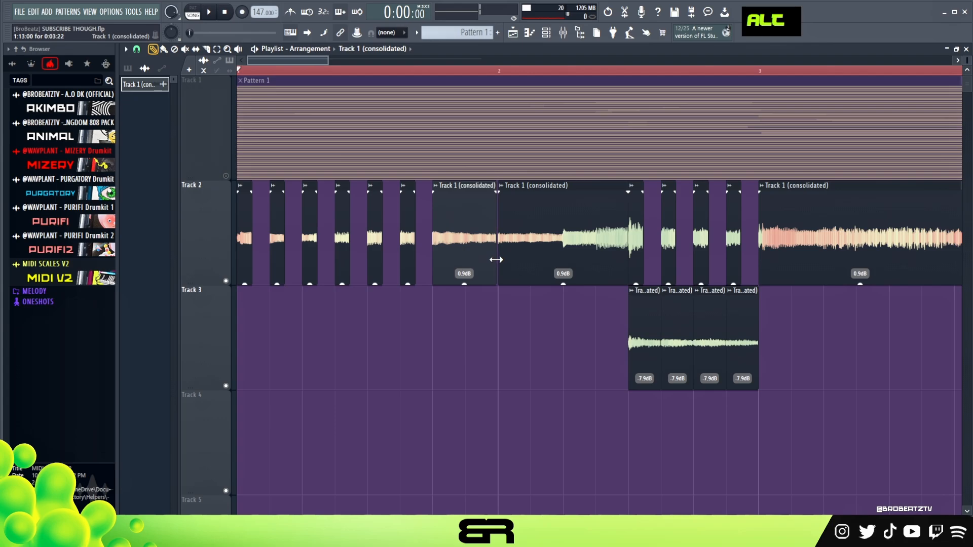
{"action": "key", "text": "space"}
{"action": "right_click", "coordinate": [521, 317]}
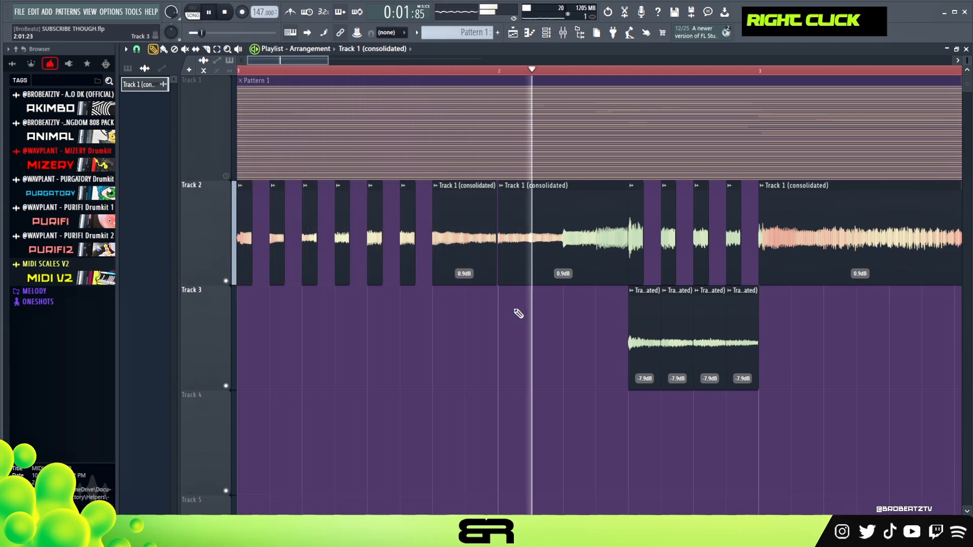
{"action": "key", "text": "space"}
Step: Set the gain of the four Track 3 slices to -12.3 dB and of the four Track 2 slices above them to -3.6 dB
{"action": "left_click_drag", "start_coordinate": [749, 316], "coordinate": [570, 373]}
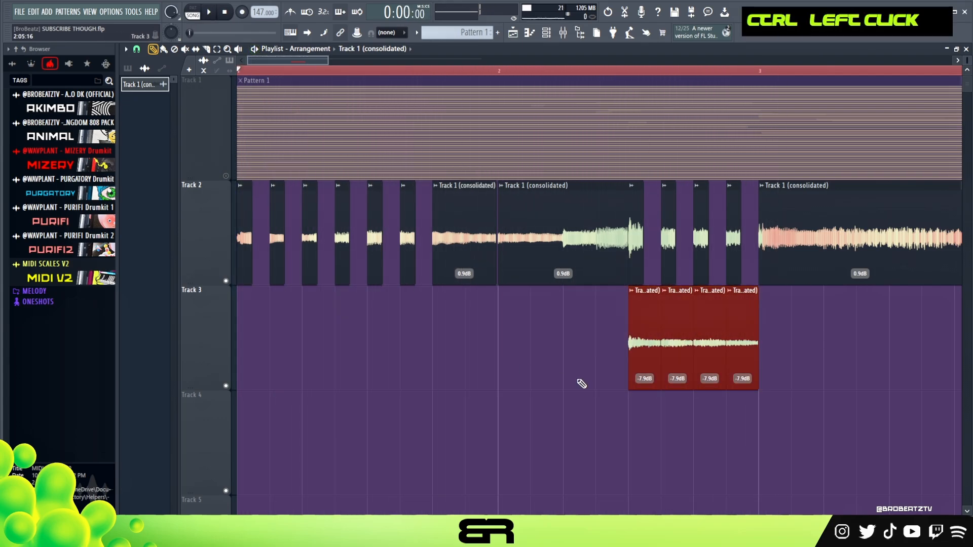
{"action": "key", "text": "space"}
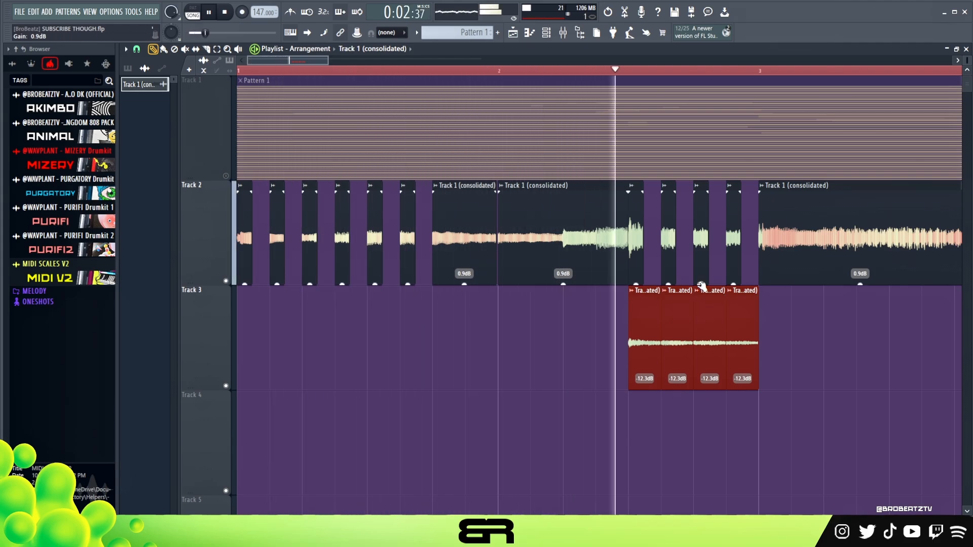
{"action": "left_click_drag", "start_coordinate": [757, 271], "coordinate": [636, 283], "text": "ctrl"}
{"action": "key", "text": "space"}
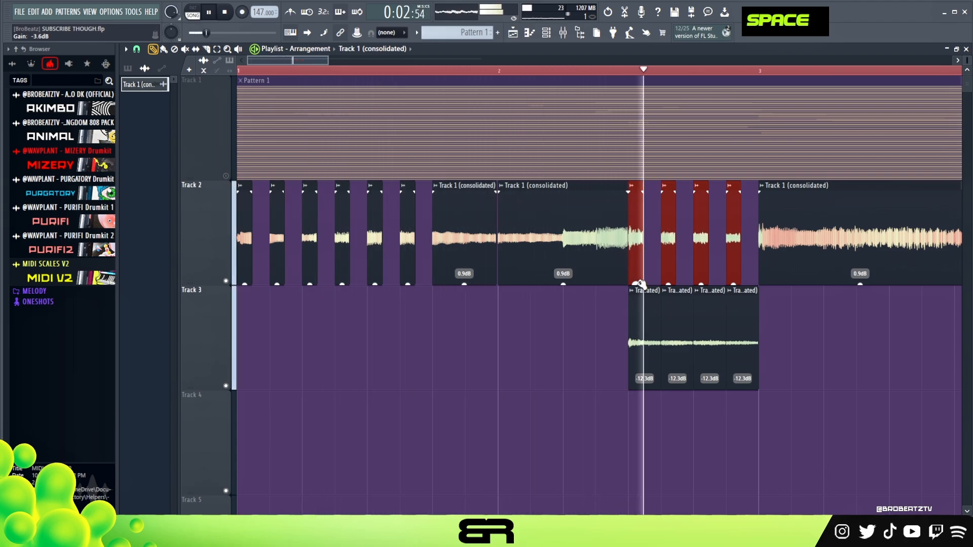
{"action": "right_click", "coordinate": [522, 304]}
{"action": "key", "text": "space"}
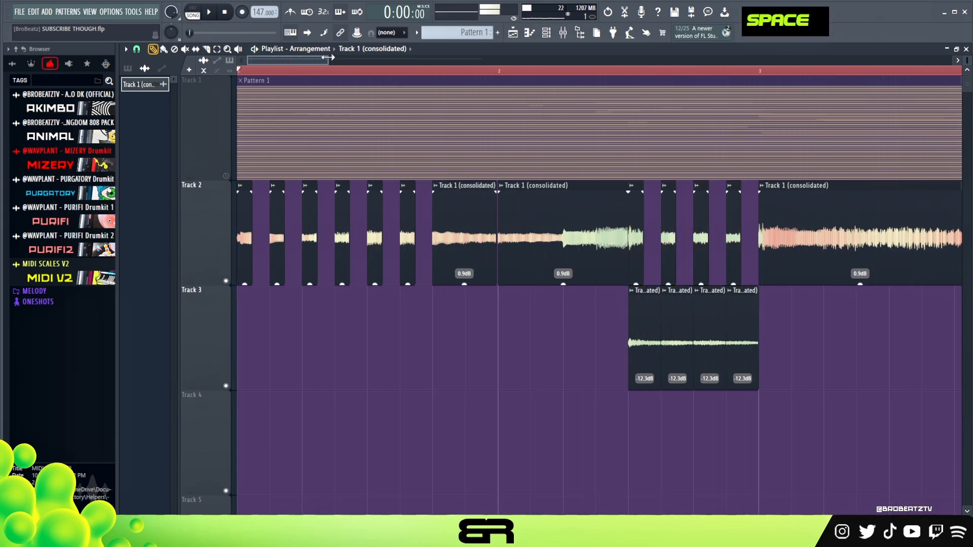
Step: Slice the Track 2 clip at beat 4 of bar 8 and half a beat after it, and delete the leftover tail
{"action": "scroll", "coordinate": [457, 160], "scroll_direction": "down", "scroll_amount": 3}
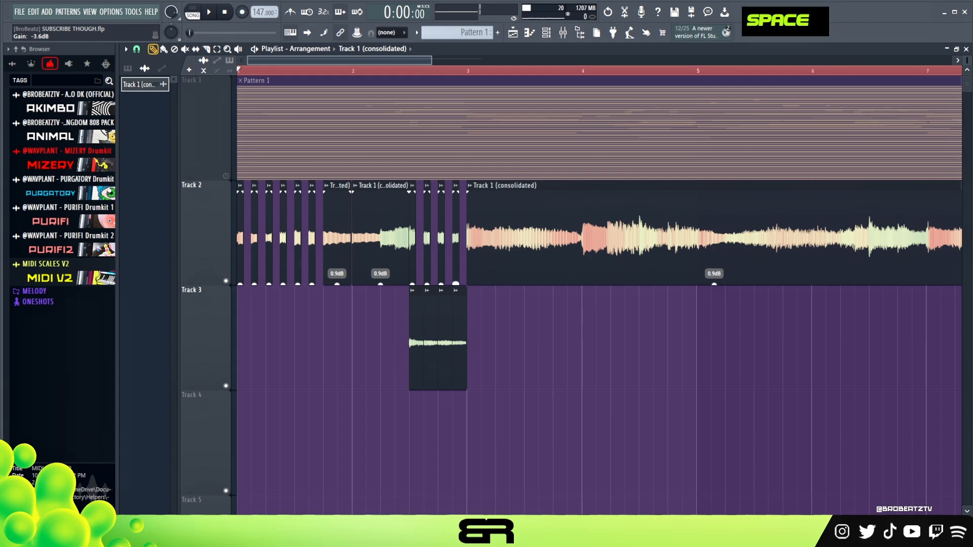
{"action": "scroll", "coordinate": [362, 75], "scroll_direction": "down", "scroll_amount": 3}
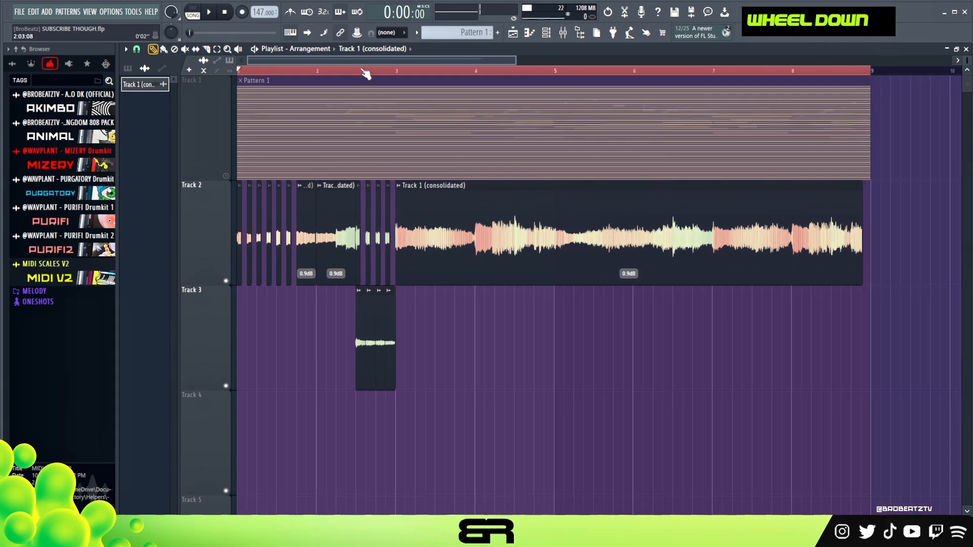
{"action": "scroll", "coordinate": [776, 76], "scroll_direction": "up", "scroll_amount": 4}
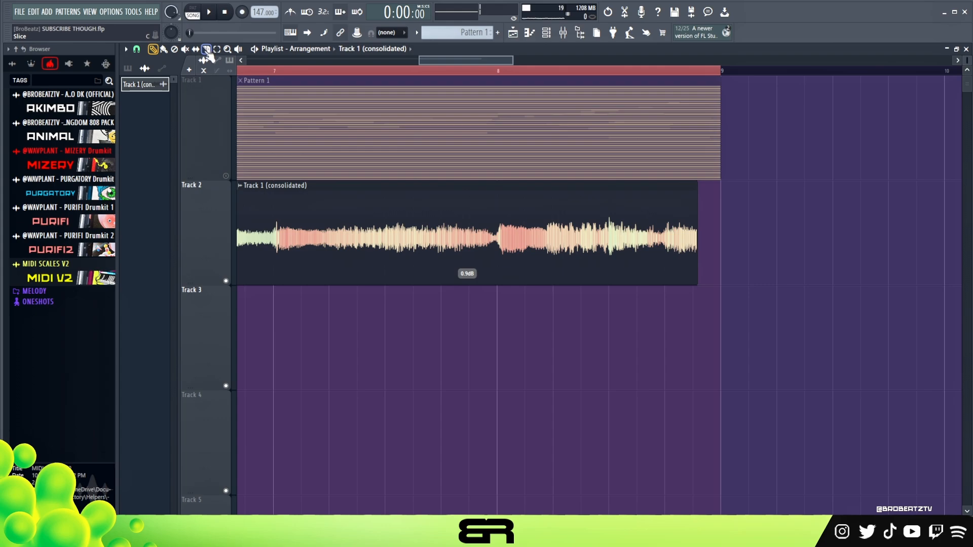
{"action": "left_click_drag", "start_coordinate": [665, 224], "coordinate": [675, 262], "text": "shift"}
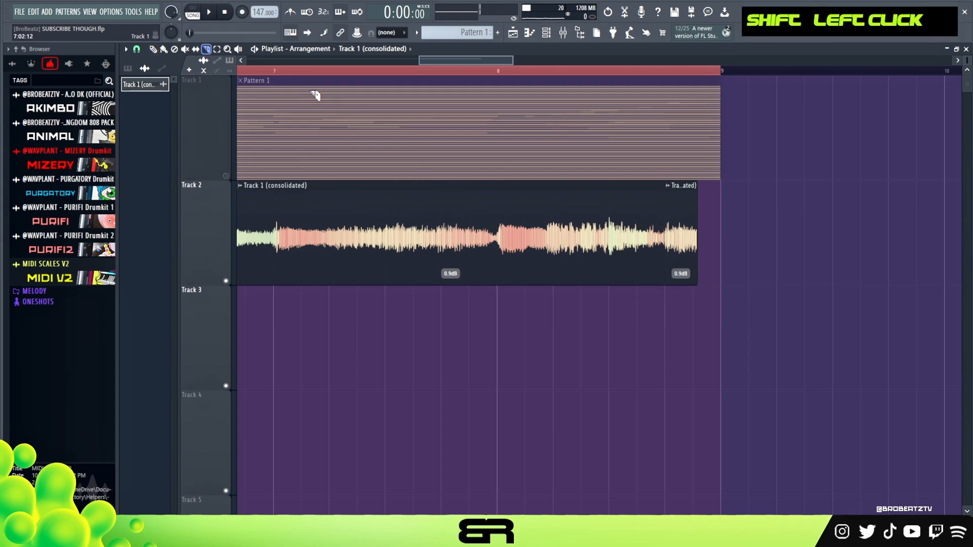
{"action": "left_click_drag", "start_coordinate": [694, 210], "coordinate": [696, 243], "text": "shift"}
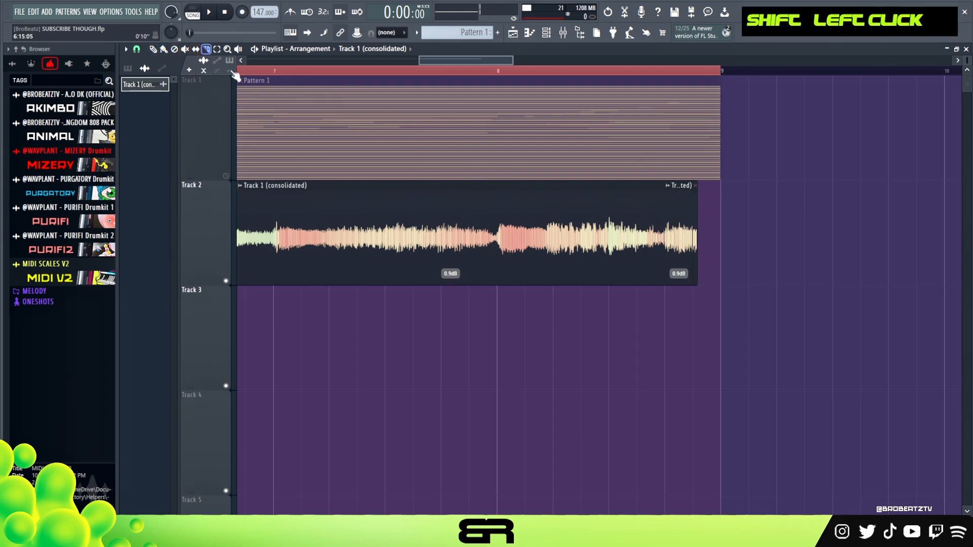
{"action": "right_click", "coordinate": [696, 269]}
Step: Shorten the final bar 8 slice, repeat it half a beat further on as a stutter and play the ending
{"action": "left_click_drag", "start_coordinate": [693, 260], "coordinate": [808, 278], "text": "alt"}
{"action": "key", "text": "ctrl+z"}
{"action": "left_click", "coordinate": [679, 253], "text": "ctrl"}
{"action": "mouse_move", "coordinate": [694, 257]}
{"action": "left_mouse_down", "text": "alt"}
{"action": "mouse_move", "coordinate": [683, 258]}
{"action": "mouse_move", "coordinate": [702, 260]}
{"action": "left_mouse_up", "text": "alt"}
{"action": "left_click", "coordinate": [515, 78]}
{"action": "key", "text": "space"}
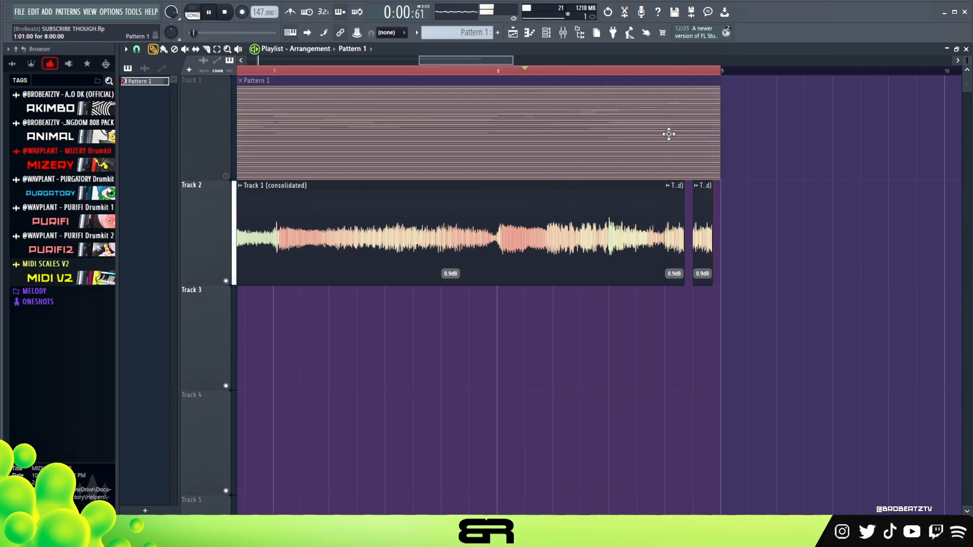
{"action": "right_click", "coordinate": [672, 314], "text": "ctrl"}
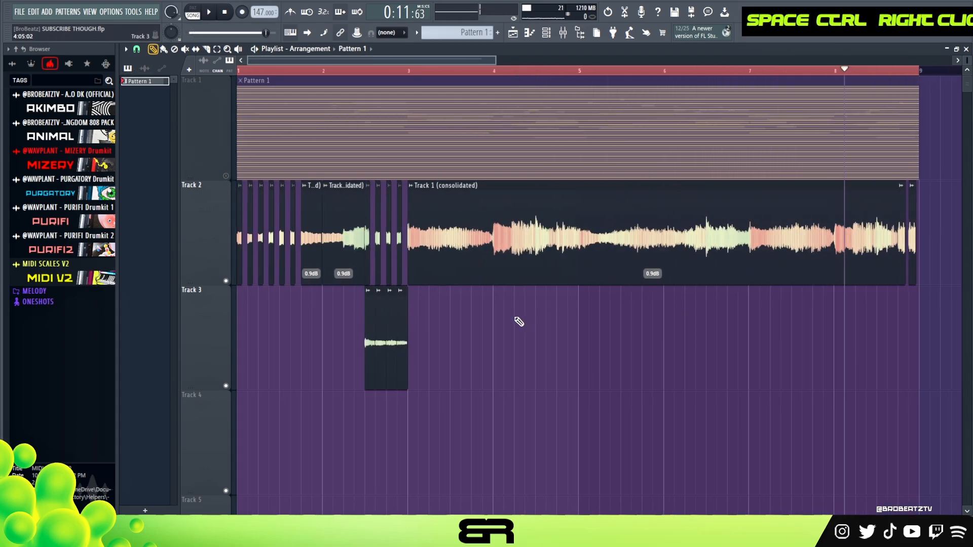
Step: Place a copy of the consolidated clip at bar 1 of Track 4 and extend it back to the audio's start
{"action": "left_click", "coordinate": [489, 258]}
{"action": "left_click_drag", "start_coordinate": [483, 403], "coordinate": [205, 398]}
{"action": "double_click", "coordinate": [354, 433]}
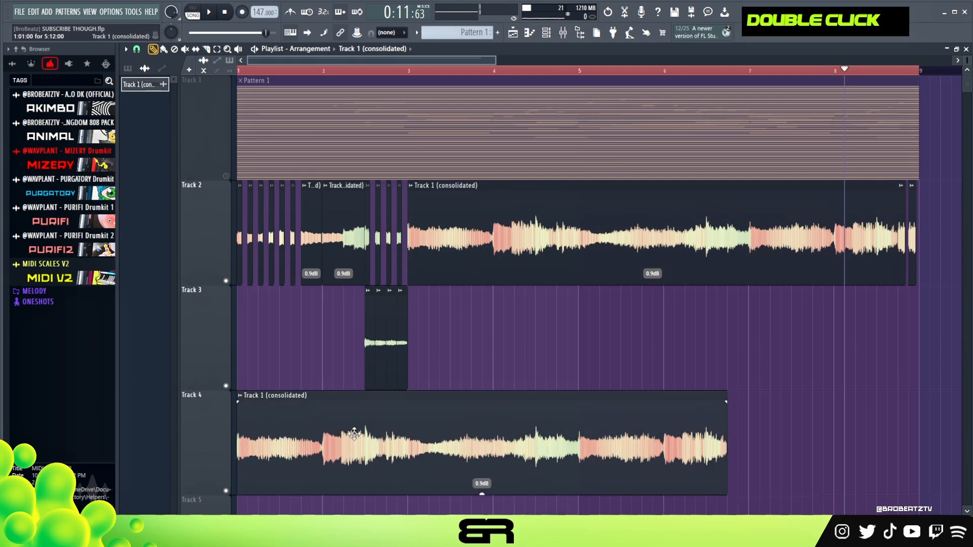
{"action": "right_click", "coordinate": [481, 419]}
{"action": "left_click", "coordinate": [483, 420]}
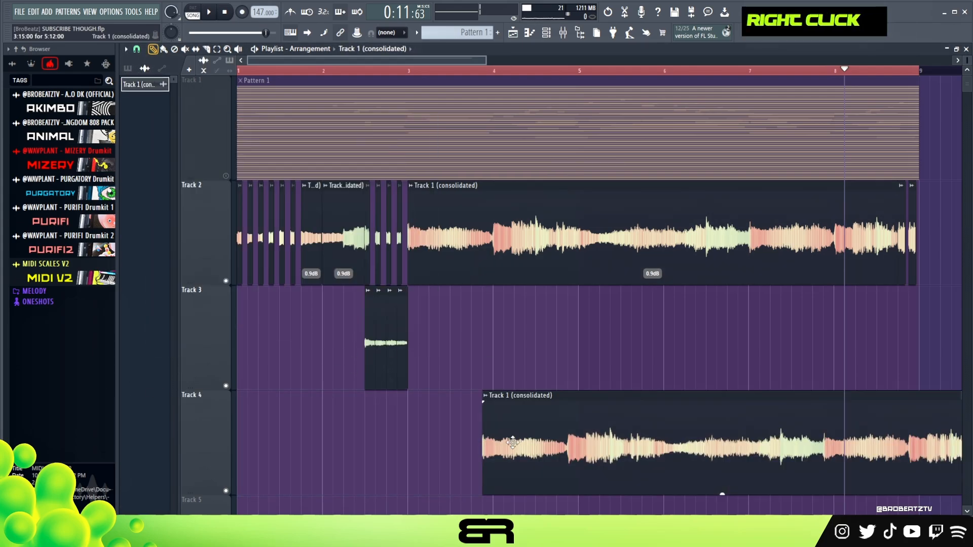
{"action": "left_click_drag", "start_coordinate": [482, 448], "coordinate": [238, 459]}
Step: Enable Reverse in the consolidated clip's channel settings and close the settings window
{"action": "double_click", "coordinate": [304, 452]}
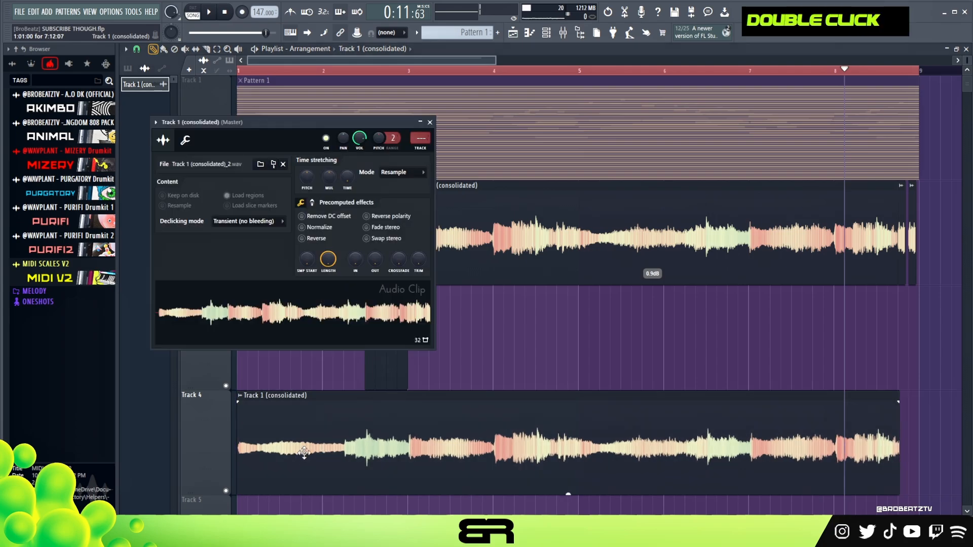
{"action": "left_click", "coordinate": [307, 238]}
{"action": "right_click", "coordinate": [620, 311]}
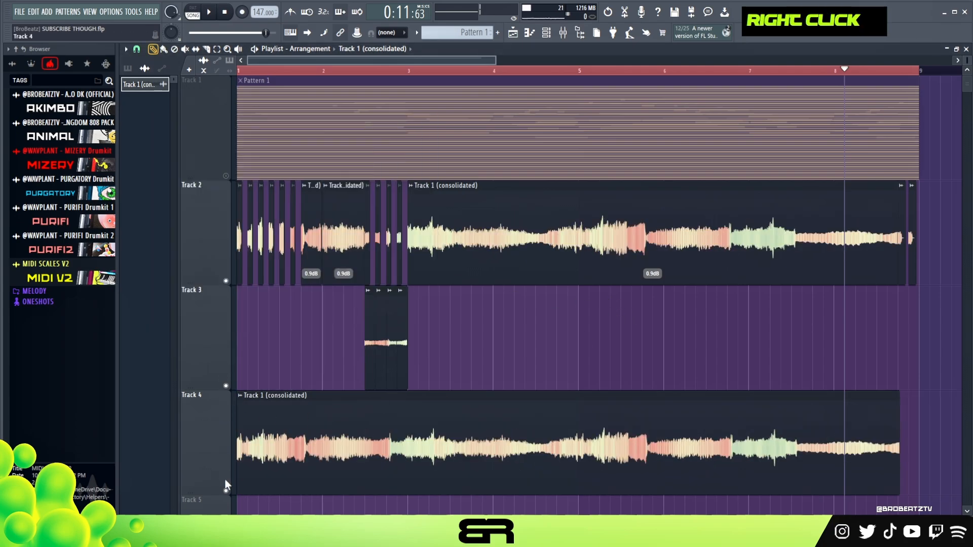
Step: Solo Track 4 and play back the reversed melody clip
{"action": "right_click", "coordinate": [226, 490]}
{"action": "key", "text": "space"}
{"action": "key", "text": "space"}
{"action": "key", "text": "space"}
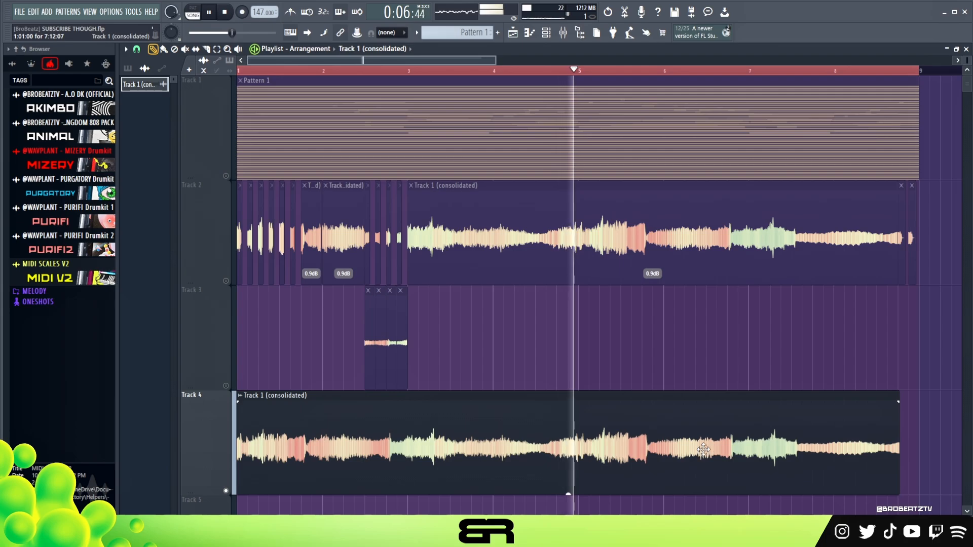
{"action": "key", "text": "space"}
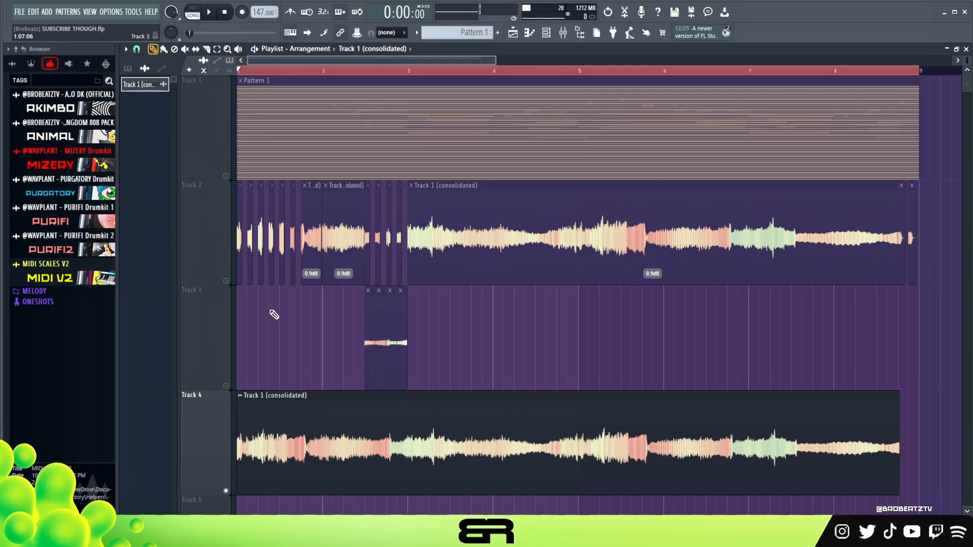
Step: Delete the reversed clip from Track 4 and turn Reverse off in the consolidated clip's settings
{"action": "right_click", "coordinate": [318, 447]}
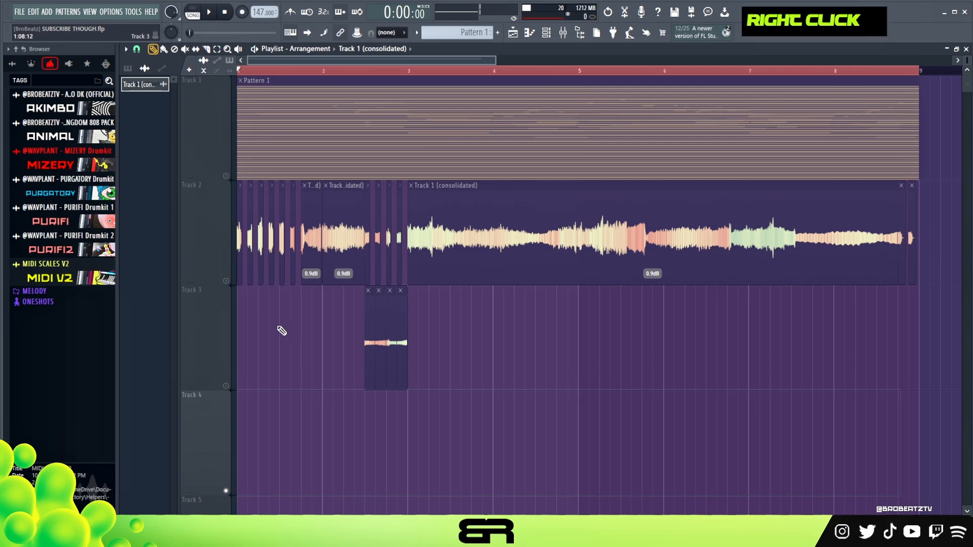
{"action": "double_click", "coordinate": [451, 228]}
{"action": "left_click", "coordinate": [304, 238]}
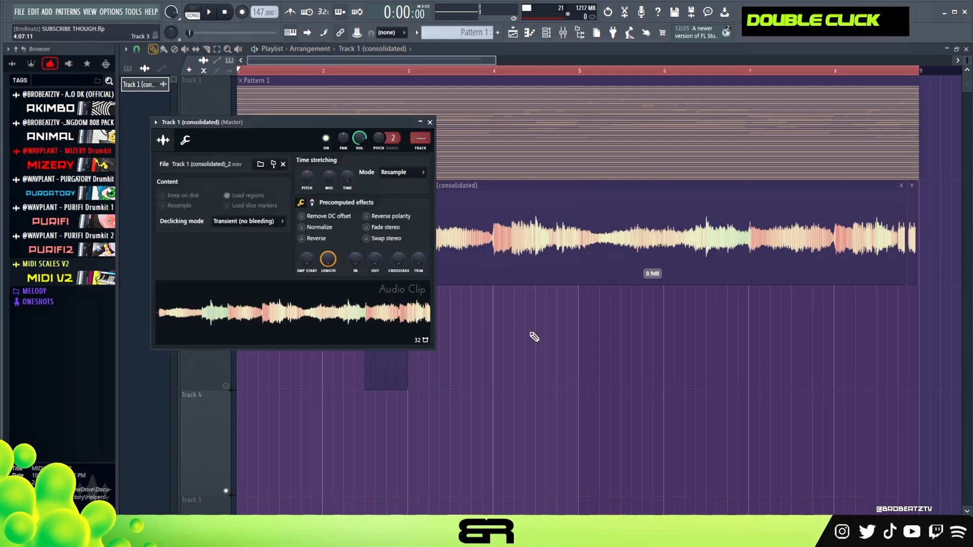
{"action": "right_click", "coordinate": [514, 330]}
Step: Unmute Tracks 2 and 3 and reduce the height of Track 3
{"action": "left_click", "coordinate": [226, 281]}
{"action": "left_click", "coordinate": [226, 386]}
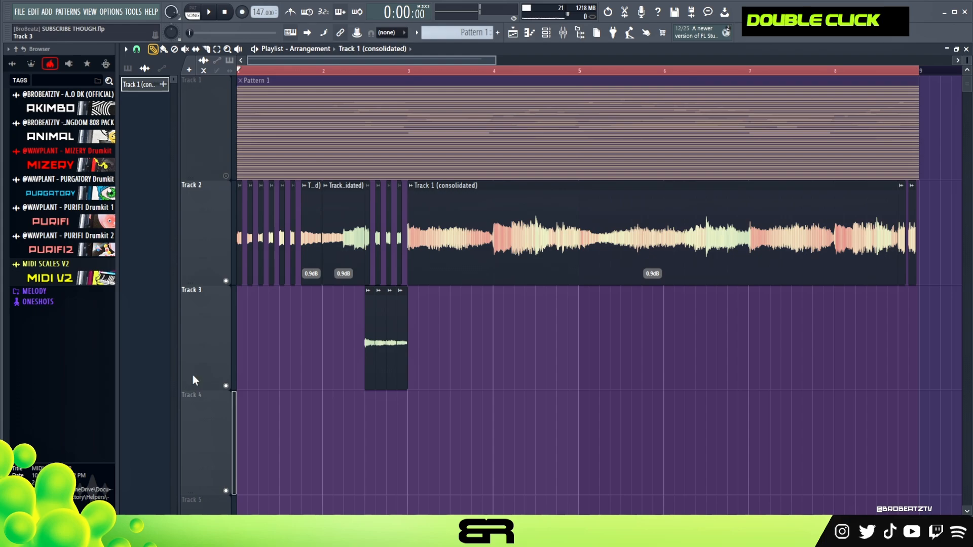
{"action": "left_click_drag", "start_coordinate": [194, 388], "coordinate": [204, 304]}
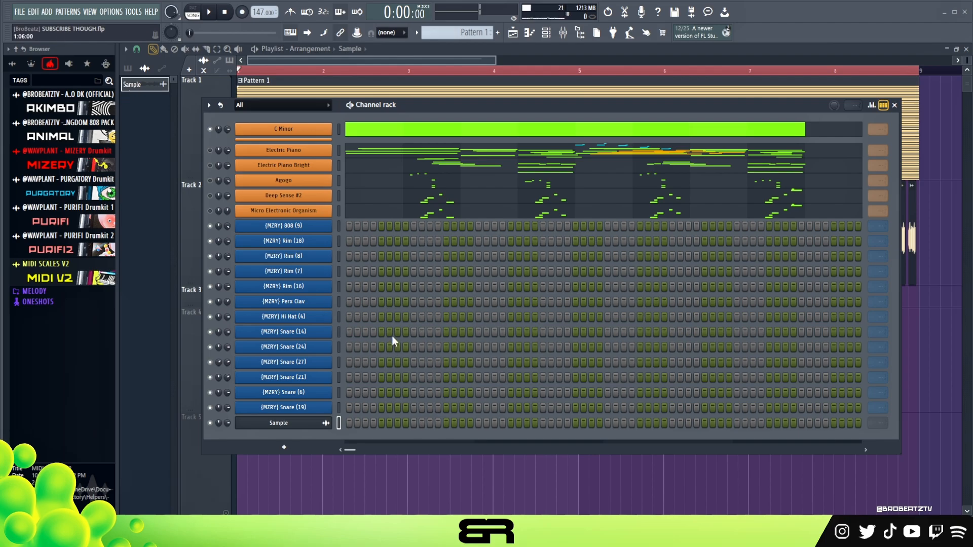
Step: Check the ElastiquePitchV2 effect on mixer Insert 3 and return to the Channel rack
{"action": "right_click", "coordinate": [293, 228]}
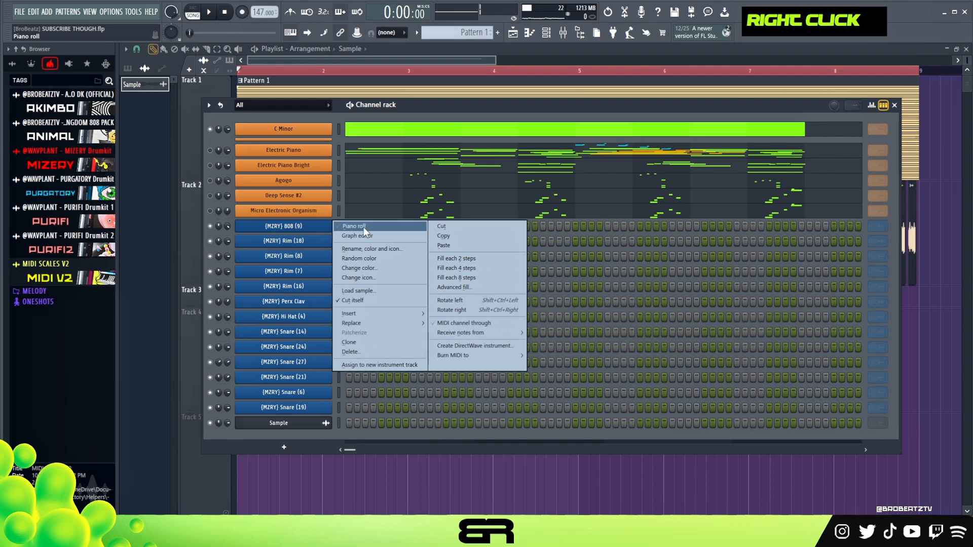
{"action": "left_click", "coordinate": [563, 33]}
{"action": "left_click", "coordinate": [507, 107]}
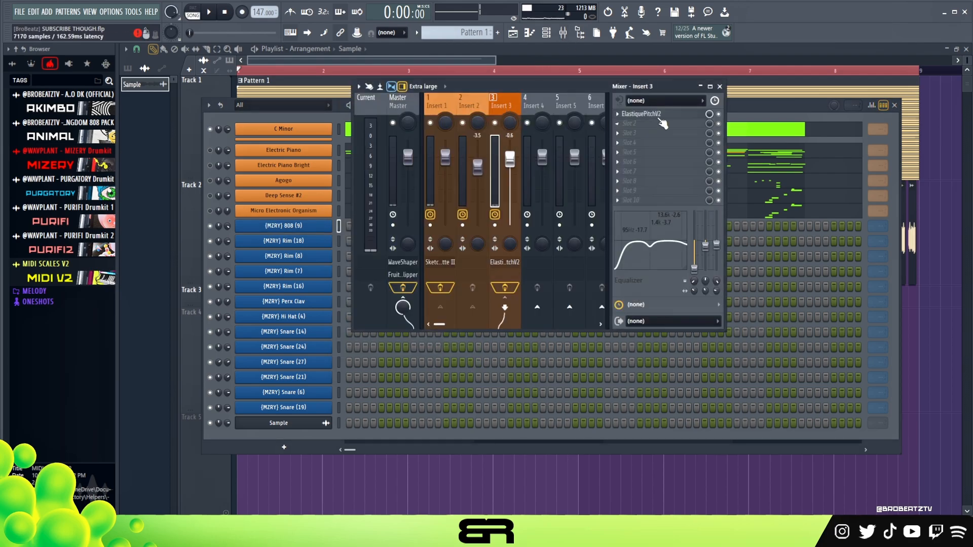
{"action": "left_click", "coordinate": [658, 114]}
{"action": "left_click", "coordinate": [660, 117]}
{"action": "left_click", "coordinate": [273, 135]}
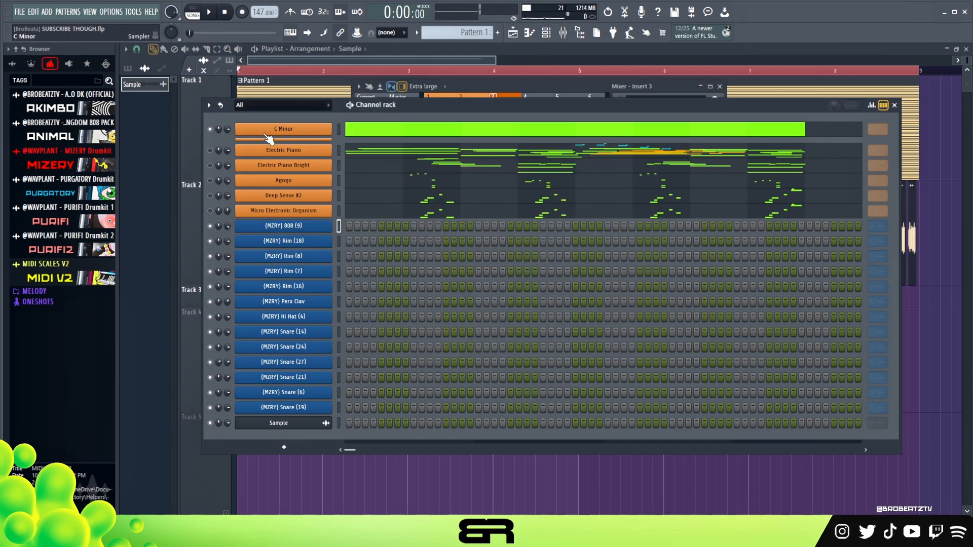
Step: Open the piano roll of the (MZRY) 808 (9) channel and place a short G6 note at the start of bar 1
{"action": "right_click", "coordinate": [312, 225]}
{"action": "left_click", "coordinate": [348, 226]}
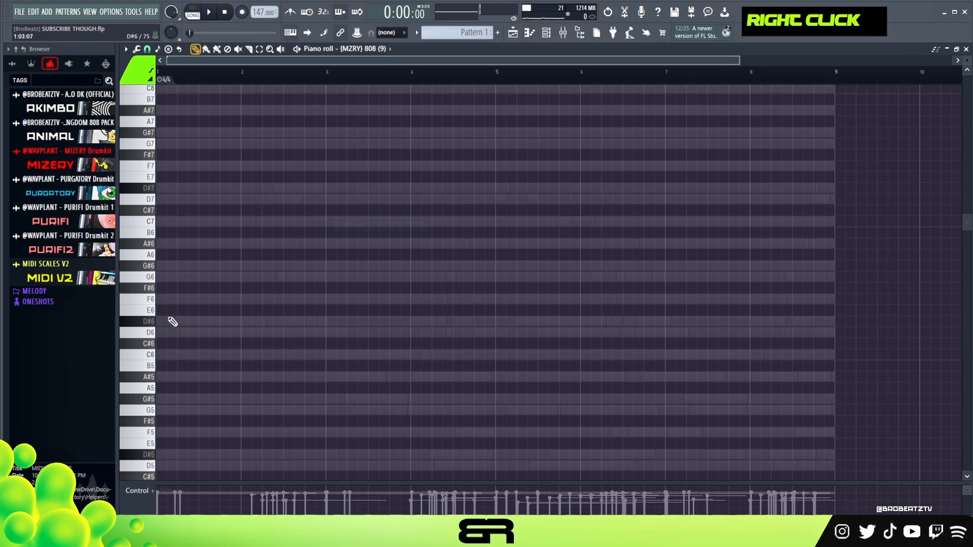
{"action": "scroll", "coordinate": [178, 341], "scroll_direction": "down", "scroll_amount": 2}
{"action": "scroll", "coordinate": [176, 336], "scroll_direction": "down", "scroll_amount": 2}
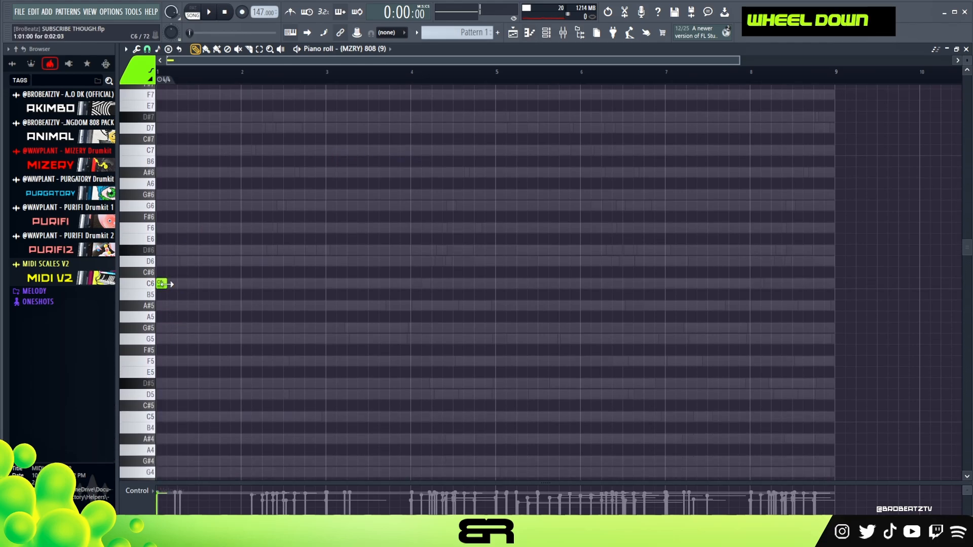
{"action": "left_click", "coordinate": [167, 284], "text": "ctrl"}
{"action": "key", "text": "shift+Up"}
{"action": "key", "text": "shift+Up"}
{"action": "key", "text": "shift+Up"}
{"action": "key", "text": "shift+Up"}
{"action": "key", "text": "shift+Up"}
{"action": "key", "text": "shift+Up"}
{"action": "key", "text": "shift+Up"}
{"action": "scroll", "coordinate": [205, 292], "scroll_direction": "up", "scroll_amount": 2}
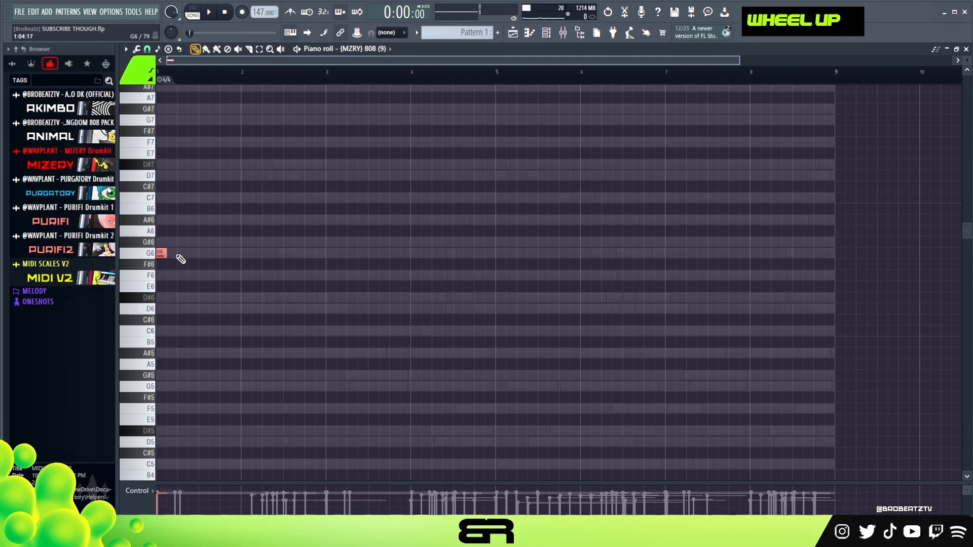
Step: Add two more short G6 notes in bar 1, spaced six steps apart, and play them back
{"action": "key", "text": "alt"}
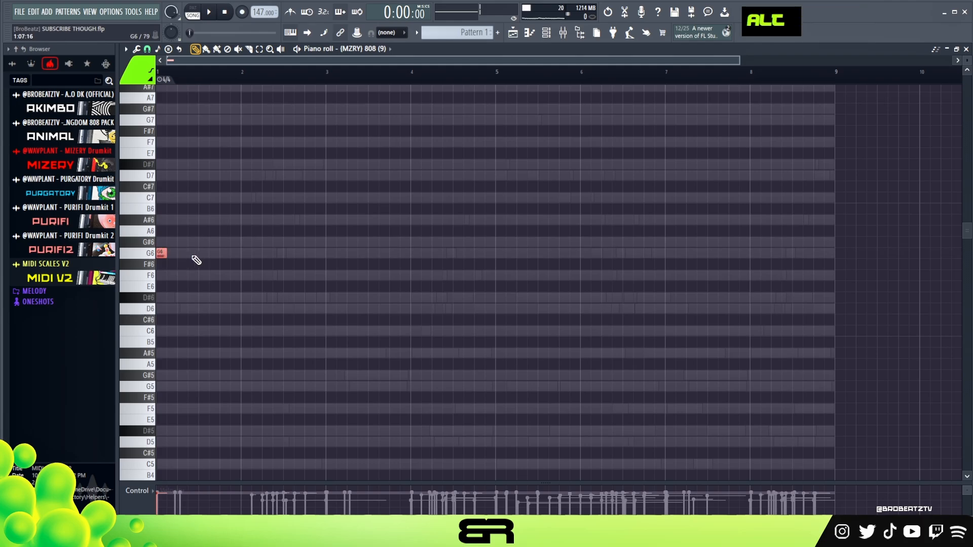
{"action": "key", "text": "space"}
{"action": "left_click", "coordinate": [193, 254]}
{"action": "left_click", "coordinate": [225, 254]}
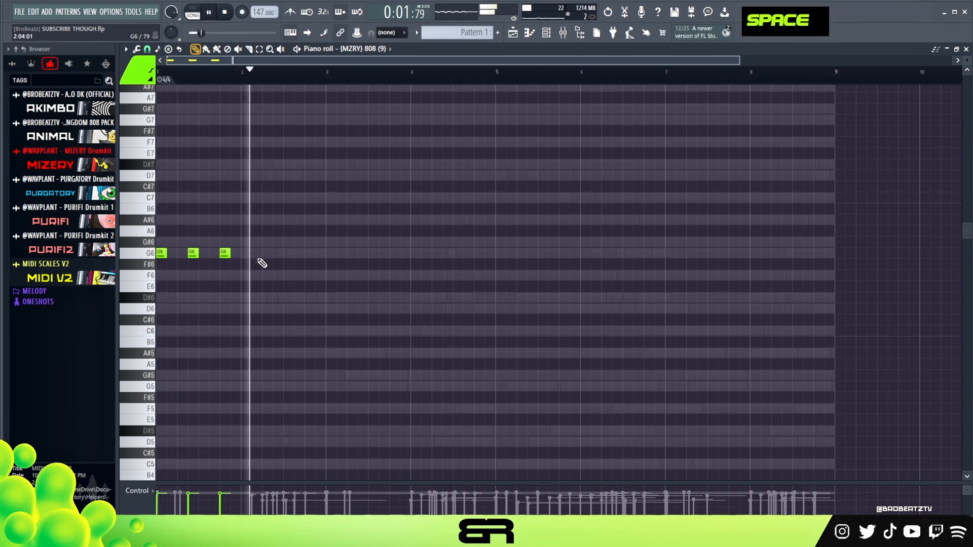
{"action": "key", "text": "space"}
{"action": "key", "text": "space"}
Step: Add a short G7 note in the middle of bar 2, followed directly by a longer C6 note
{"action": "left_click", "coordinate": [287, 253]}
{"action": "left_click_drag", "start_coordinate": [304, 238], "coordinate": [267, 270]}
{"action": "key", "text": "ctrl+Up"}
{"action": "right_click", "coordinate": [307, 270]}
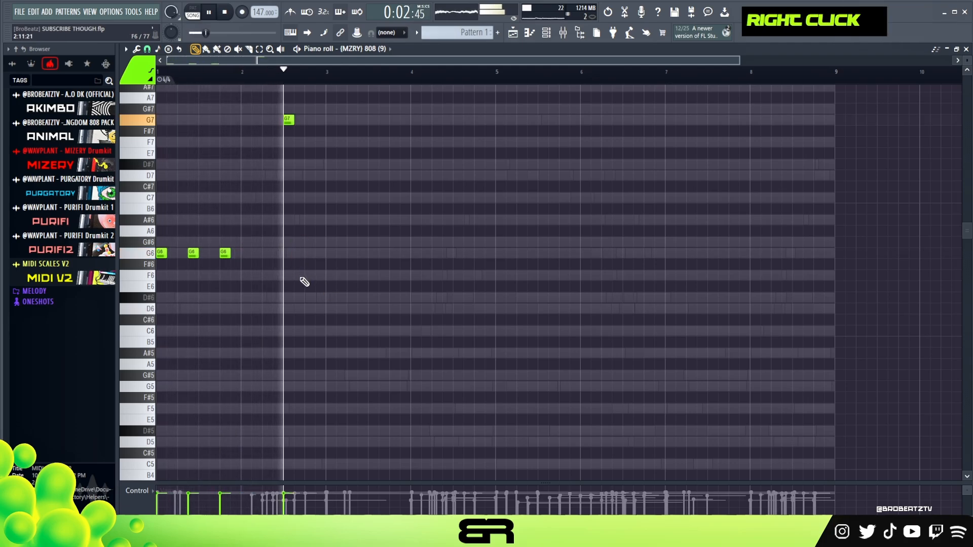
{"action": "key", "text": "space"}
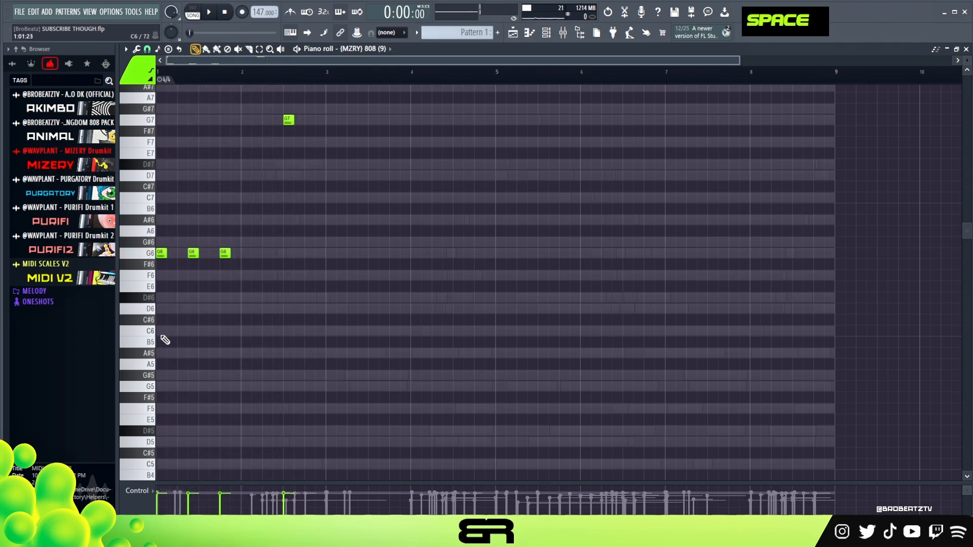
{"action": "right_click", "coordinate": [288, 331]}
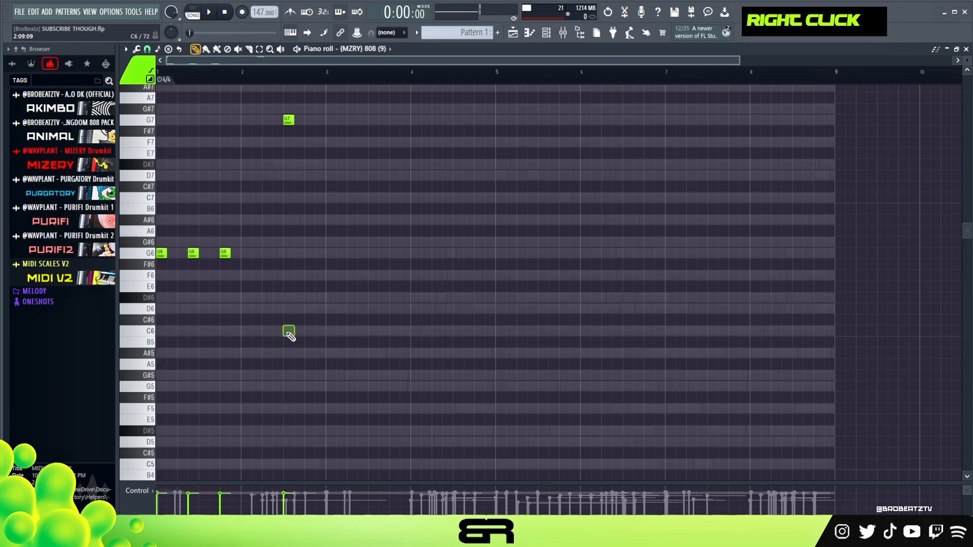
{"action": "left_click", "coordinate": [304, 333], "text": "alt"}
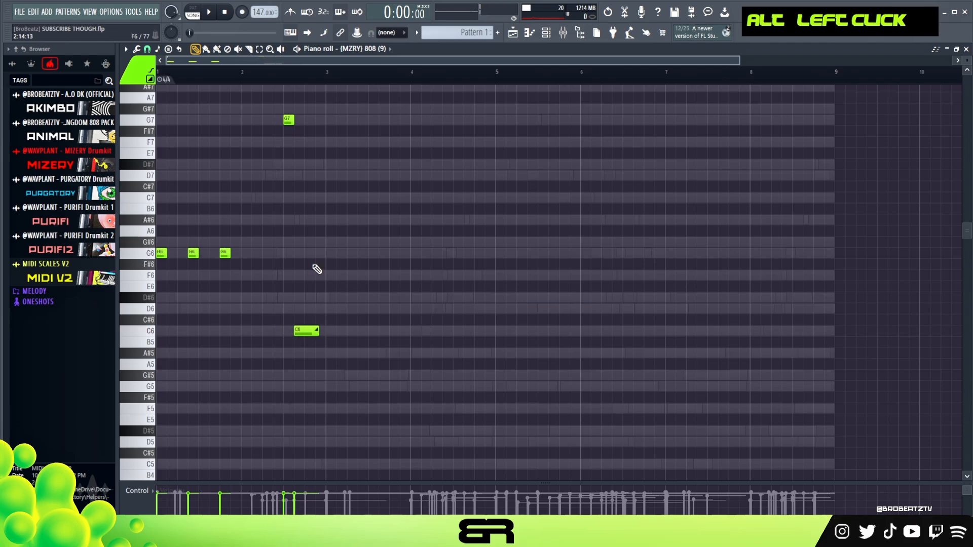
Step: Lower all 808 notes by one octave, raise their velocity and play them back
{"action": "key", "text": "ctrl+a"}
{"action": "key", "text": "space"}
{"action": "key", "text": "ctrl+Down"}
{"action": "scroll", "coordinate": [358, 253], "scroll_direction": "up", "scroll_amount": 6}
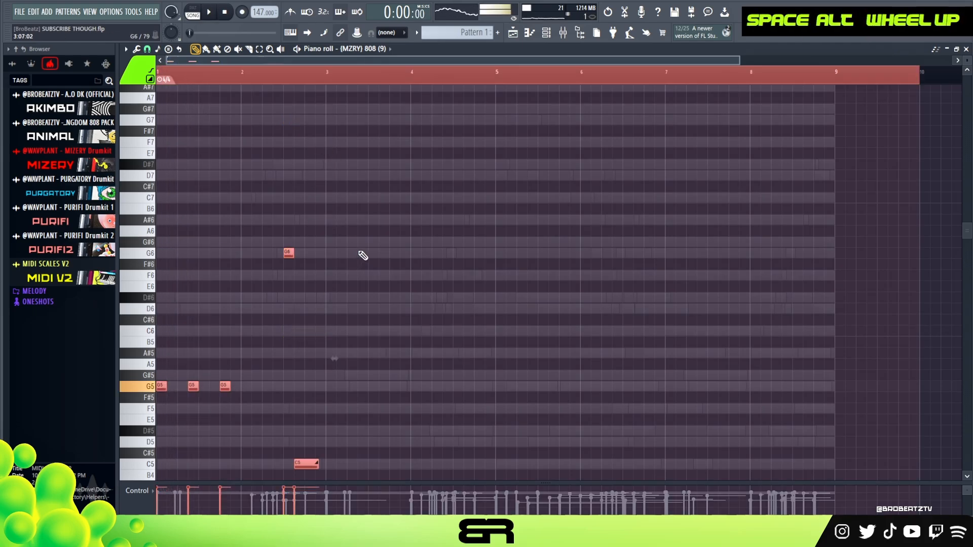
{"action": "scroll", "coordinate": [359, 251], "scroll_direction": "down", "scroll_amount": 4}
{"action": "right_click", "coordinate": [412, 233]}
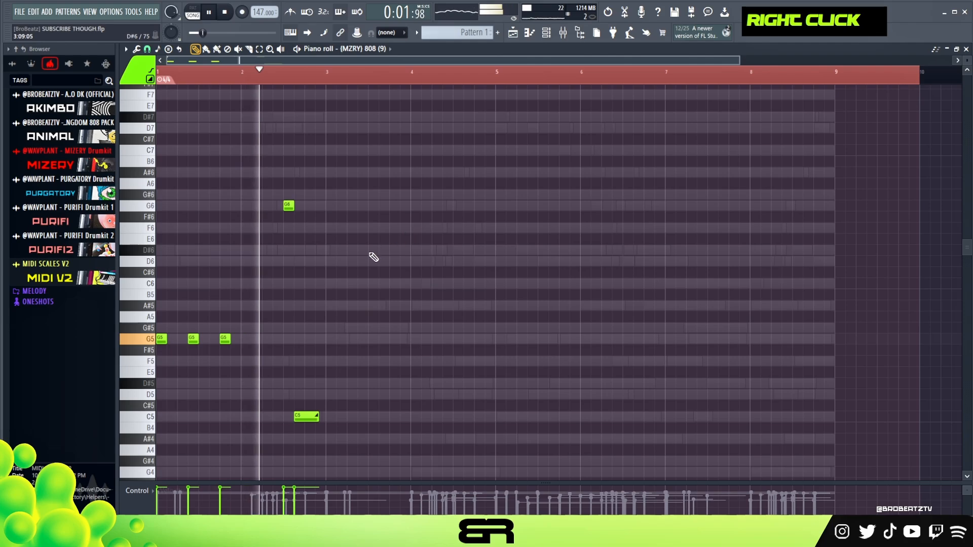
{"action": "key", "text": "space"}
Step: Copy the two-bar 808 phrase to bars 3 and 4, transposed so that it starts on C6
{"action": "key", "text": "ctrl+a"}
{"action": "left_click_drag", "start_coordinate": [159, 340], "coordinate": [336, 284], "text": "shift"}
{"action": "right_click", "coordinate": [425, 283]}
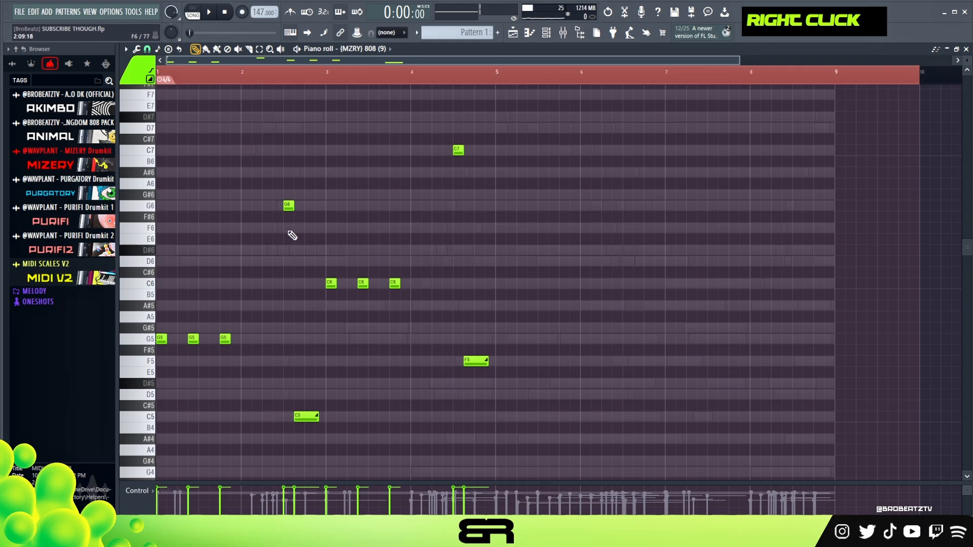
Step: Replace the copied C7 and F5 notes in bar 4 with two short D6 notes
{"action": "left_click_drag", "start_coordinate": [405, 268], "coordinate": [435, 265], "text": "ctrl"}
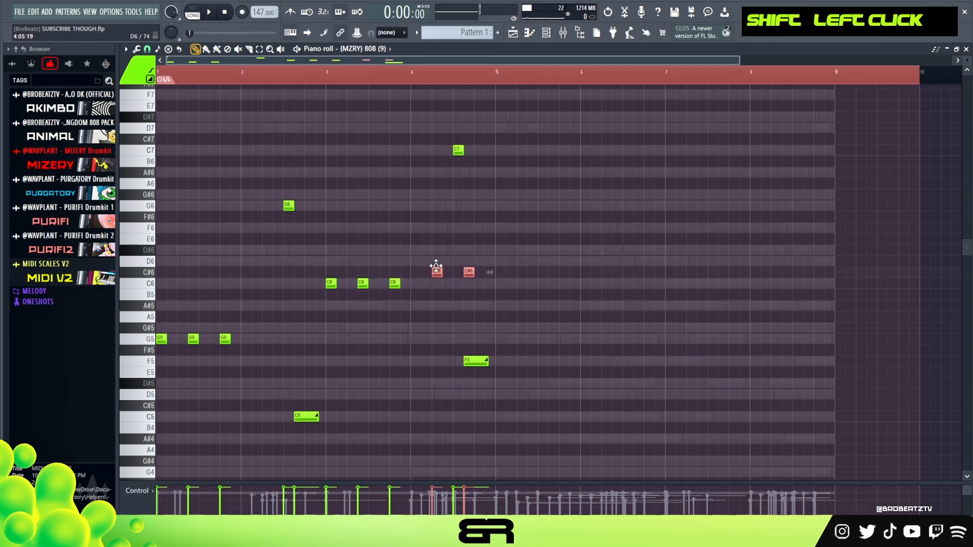
{"action": "right_click", "coordinate": [465, 278]}
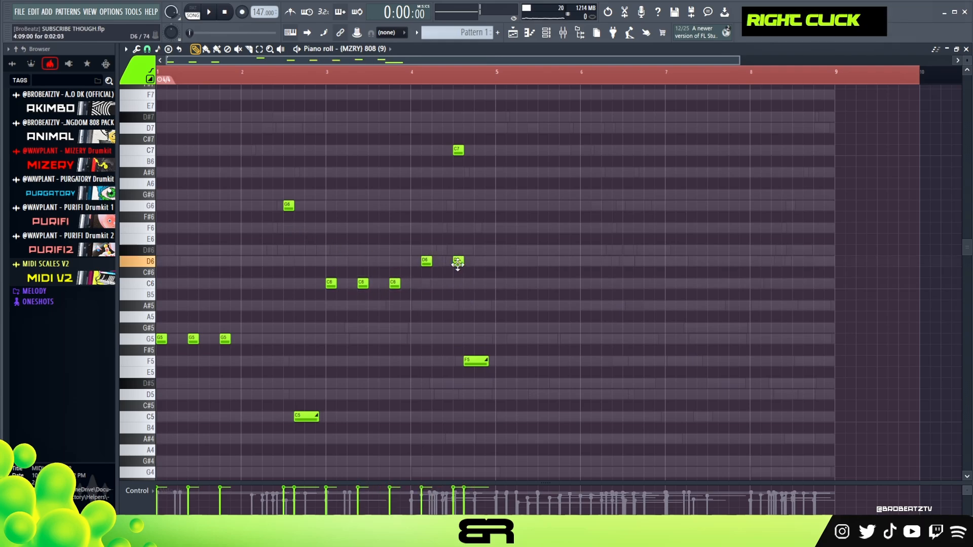
{"action": "key", "text": "ctrl"}
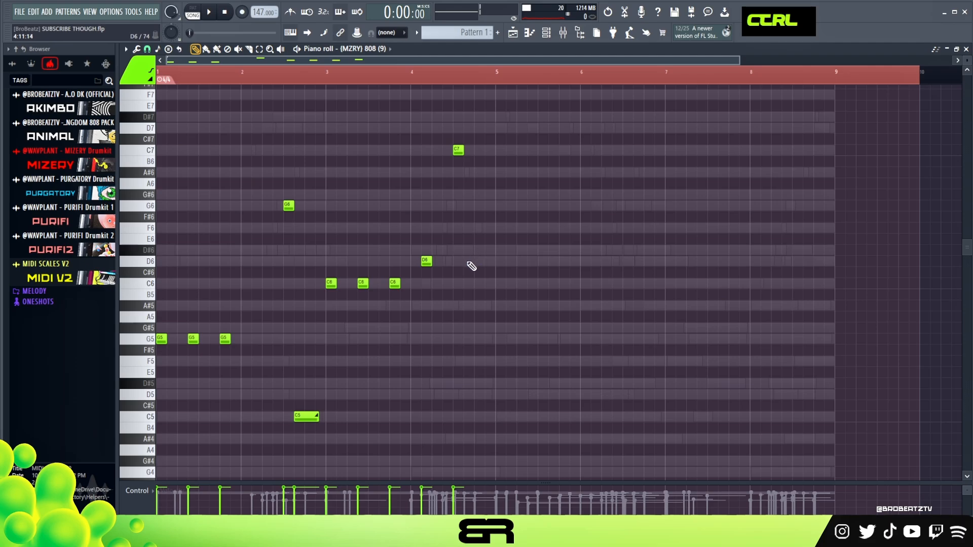
{"action": "right_click", "coordinate": [457, 149]}
{"action": "key", "text": "ctrl+space"}
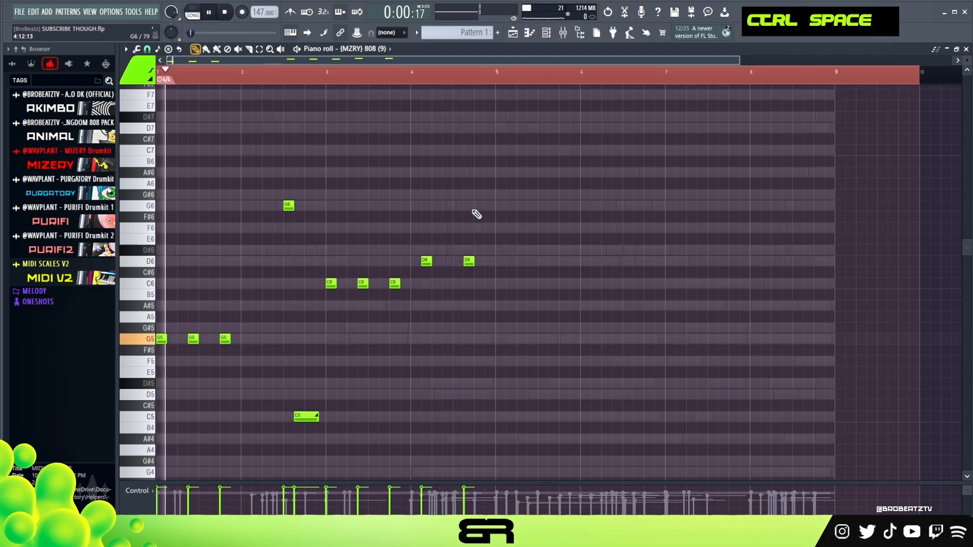
Step: Copy the four-bar 808 pattern to bars 5 to 8 and raise the first note of bar 5 to G6
{"action": "key", "text": "ctrl+a"}
{"action": "left_click", "coordinate": [162, 340], "text": "shift"}
{"action": "left_click_drag", "start_coordinate": [162, 340], "coordinate": [498, 349]}
{"action": "key", "text": "ctrl+Up"}
{"action": "right_click", "coordinate": [499, 348]}
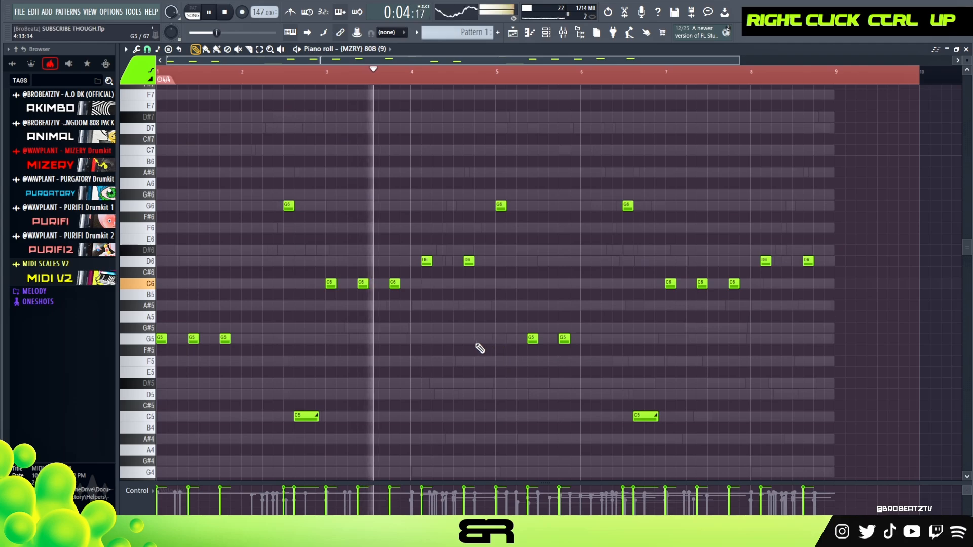
Step: Move the first D6 note in bar 4 and in bar 8 two steps later
{"action": "key", "text": "space"}
{"action": "left_click_drag", "start_coordinate": [425, 263], "coordinate": [435, 264]}
{"action": "key", "text": "space"}
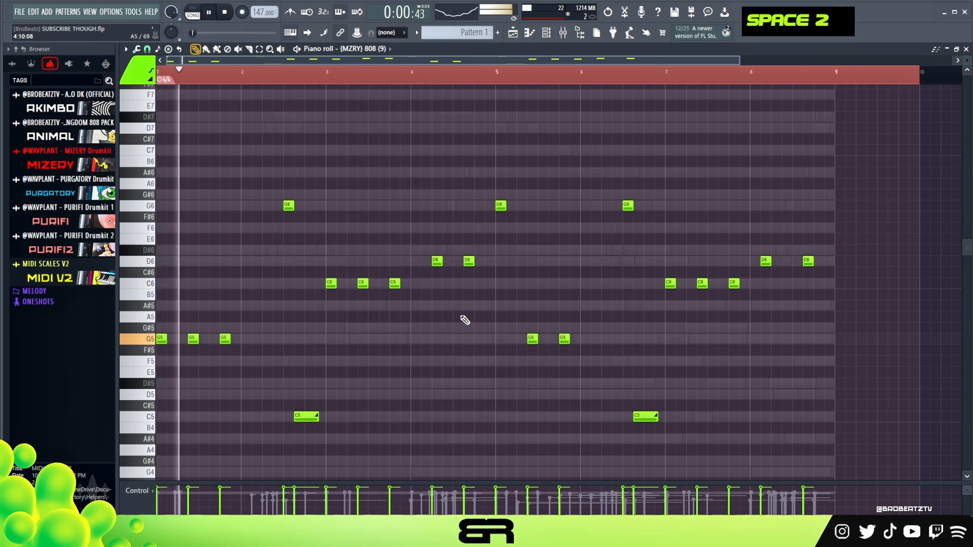
{"action": "right_click", "coordinate": [462, 334]}
{"action": "left_click_drag", "start_coordinate": [767, 262], "coordinate": [775, 262]}
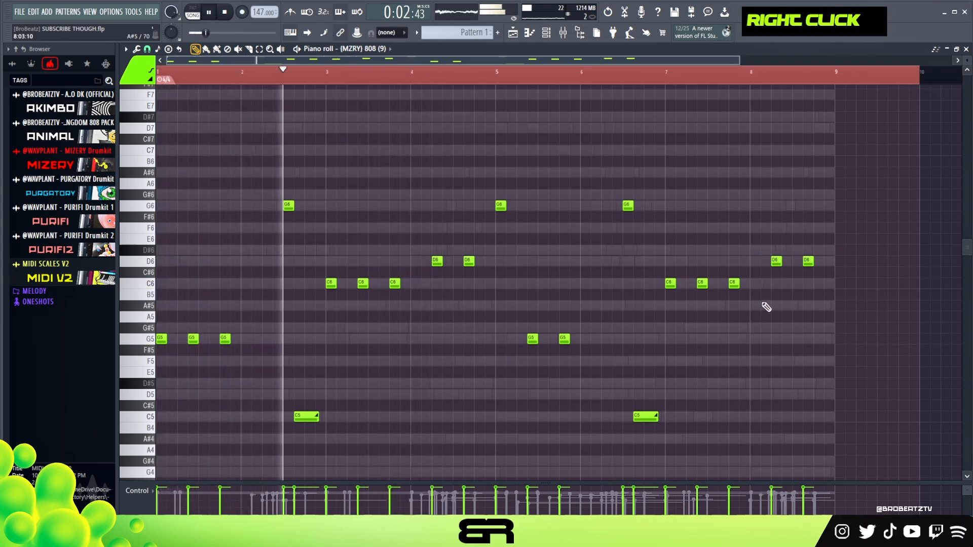
Step: Add a short D5 note between the two D6 notes in bar 8 and play the pattern back
{"action": "left_click", "coordinate": [794, 261]}
{"action": "left_click", "coordinate": [794, 261], "text": "ctrl"}
{"action": "key", "text": "ctrl+Down"}
{"action": "right_click", "coordinate": [789, 288]}
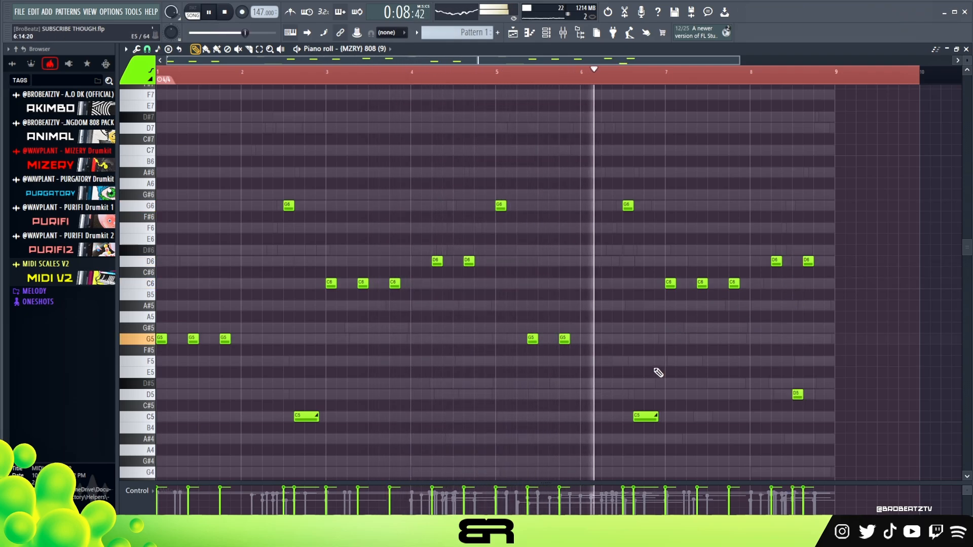
{"action": "key", "text": "ctrl"}
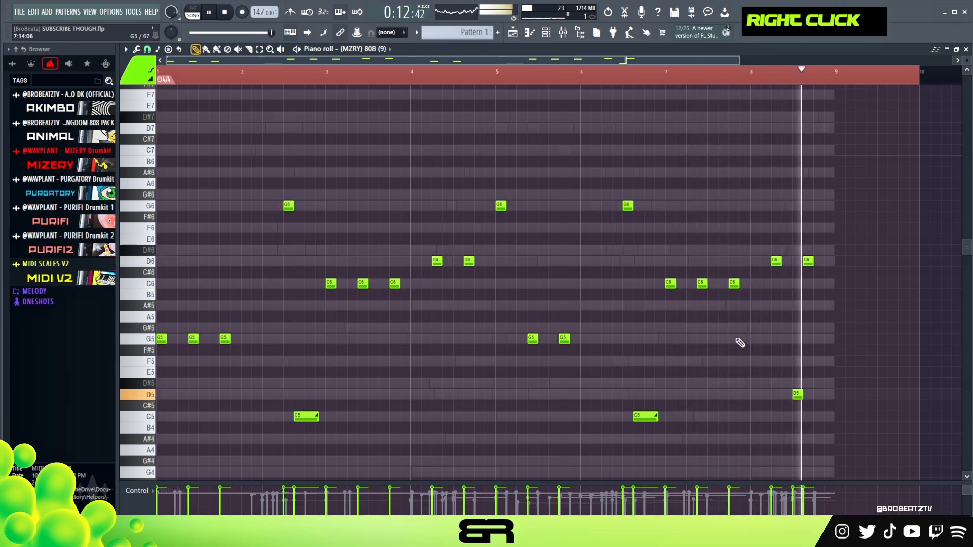
Step: Finish bar 8 with another short D5 note and a D7 note at the very end
{"action": "key", "text": "space"}
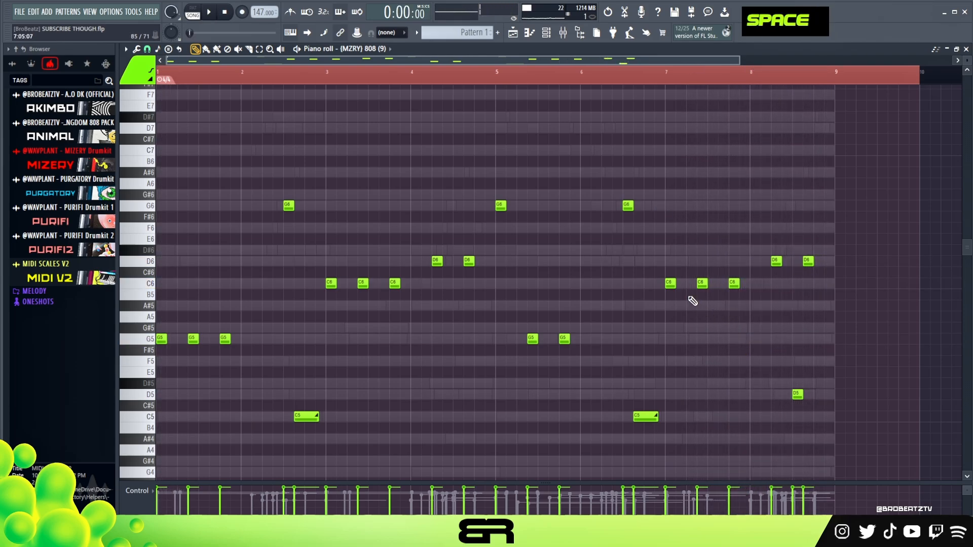
{"action": "double_click", "coordinate": [838, 393]}
{"action": "right_click", "coordinate": [833, 408]}
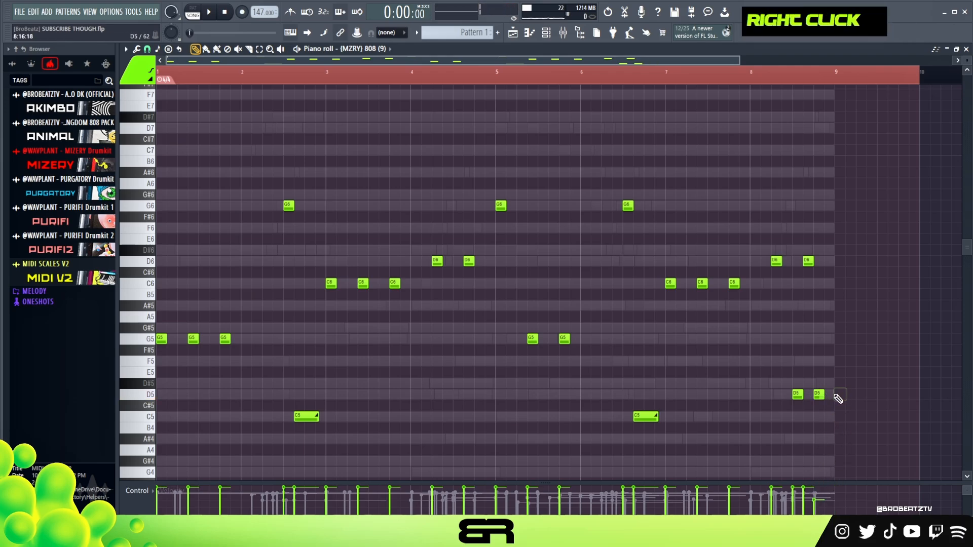
{"action": "left_click", "coordinate": [826, 394], "text": "ctrl"}
{"action": "key", "text": "ctrl+Up"}
{"action": "key", "text": "ctrl+Up"}
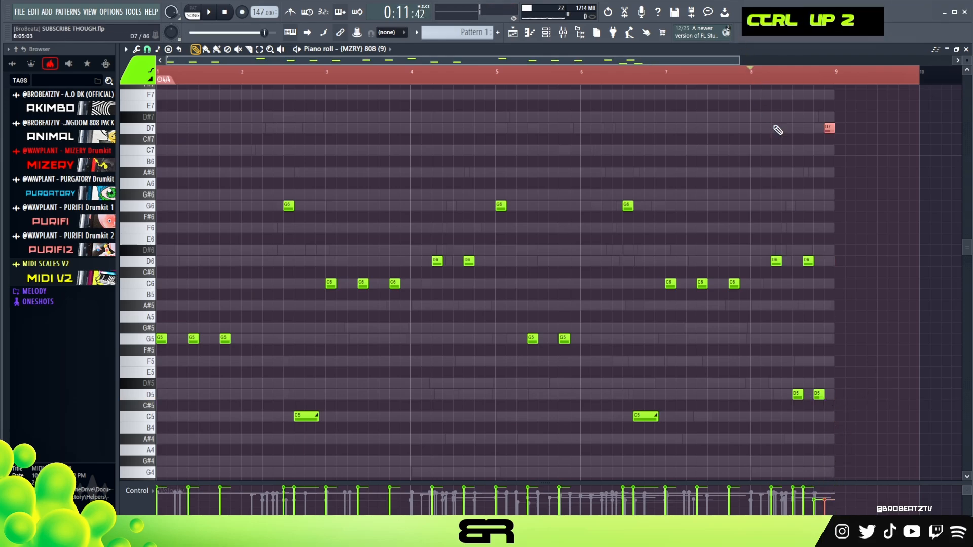
{"action": "key", "text": "space"}
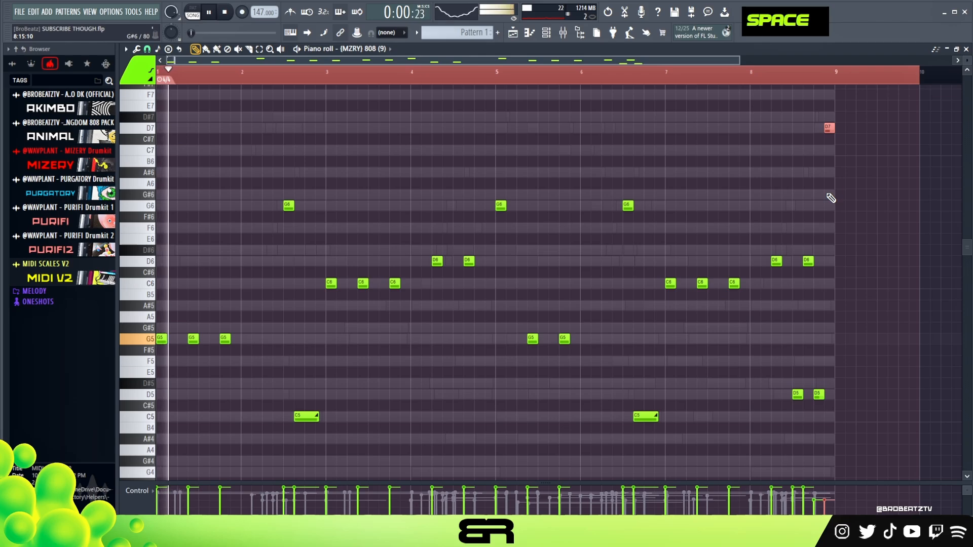
Step: Raise the velocity of all 808 notes and play back the end of the pattern
{"action": "key", "text": "space"}
{"action": "key", "text": "space"}
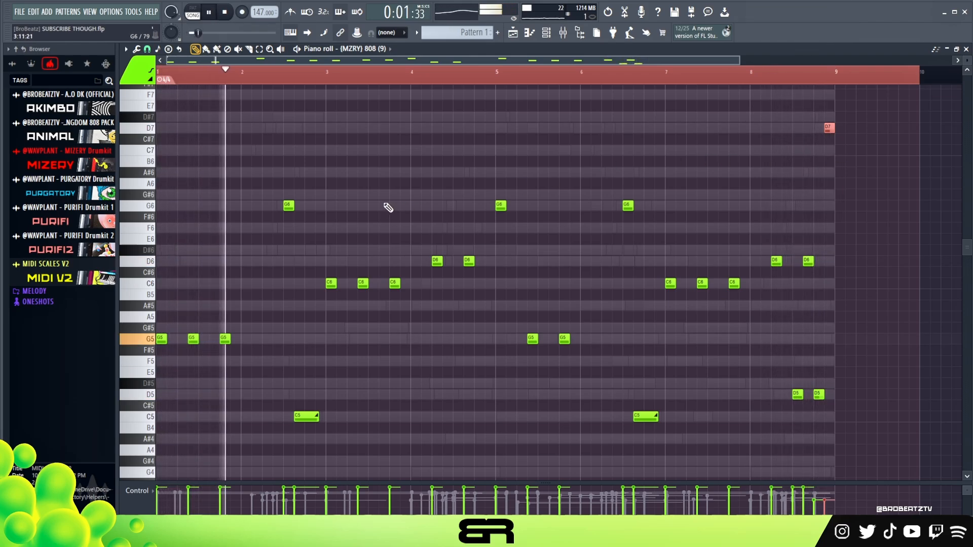
{"action": "key", "text": "space"}
{"action": "key", "text": "ctrl+a"}
{"action": "scroll", "coordinate": [581, 212], "scroll_direction": "up", "scroll_amount": 2}
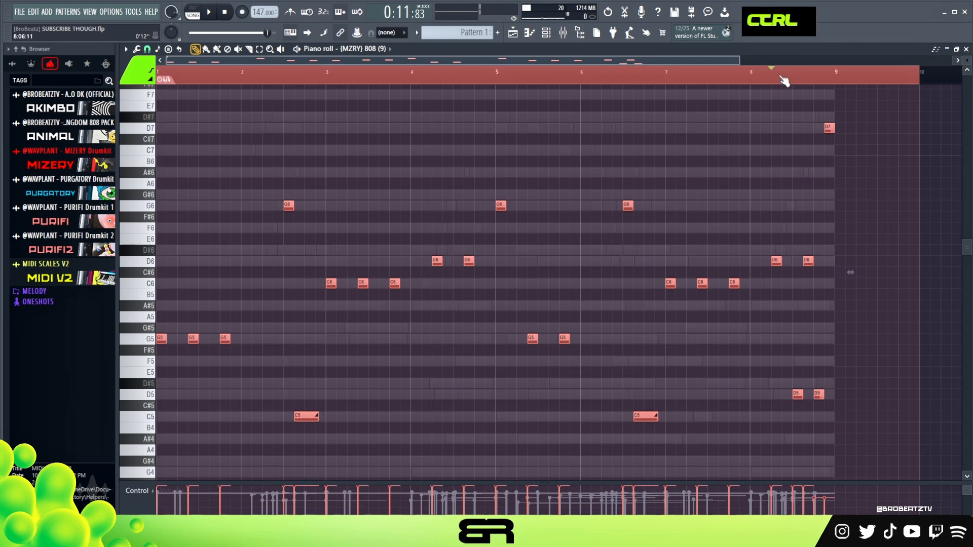
{"action": "key", "text": "space"}
{"action": "right_click", "coordinate": [844, 251]}
{"action": "key", "text": "space"}
{"action": "right_click", "coordinate": [426, 162]}
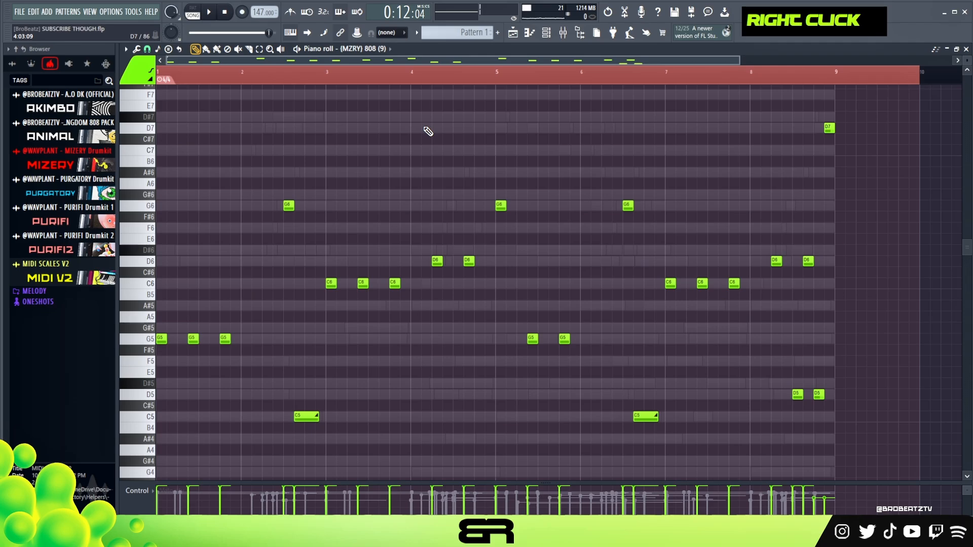
Step: Clear the piano roll's time selection, bring up the Channel rack and move it slightly upward
{"action": "double_click", "coordinate": [236, 76]}
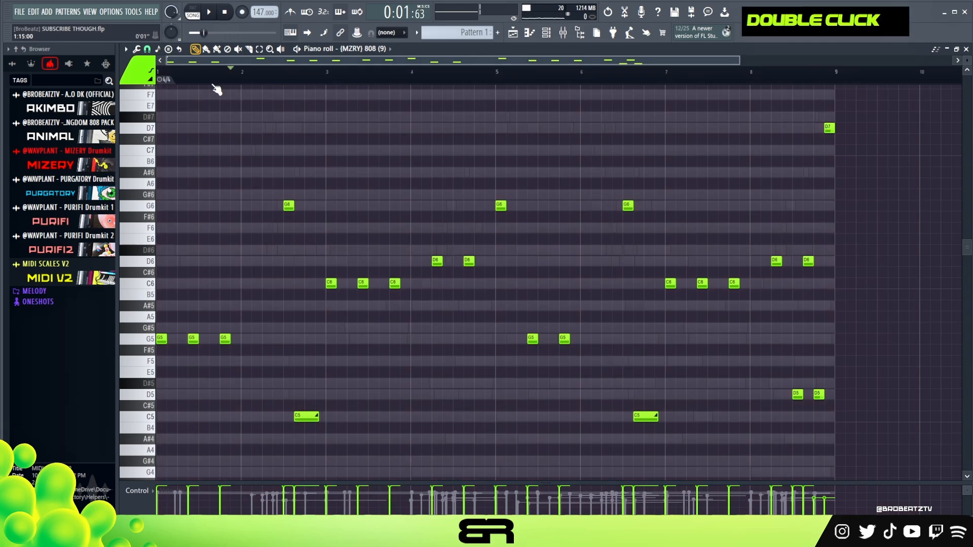
{"action": "left_click", "coordinate": [545, 38]}
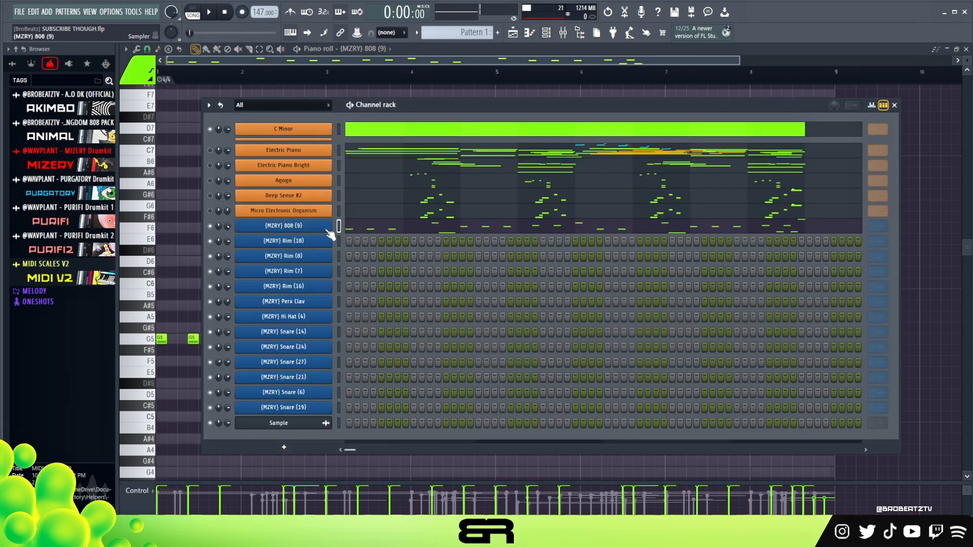
{"action": "left_click_drag", "start_coordinate": [395, 115], "coordinate": [376, 100]}
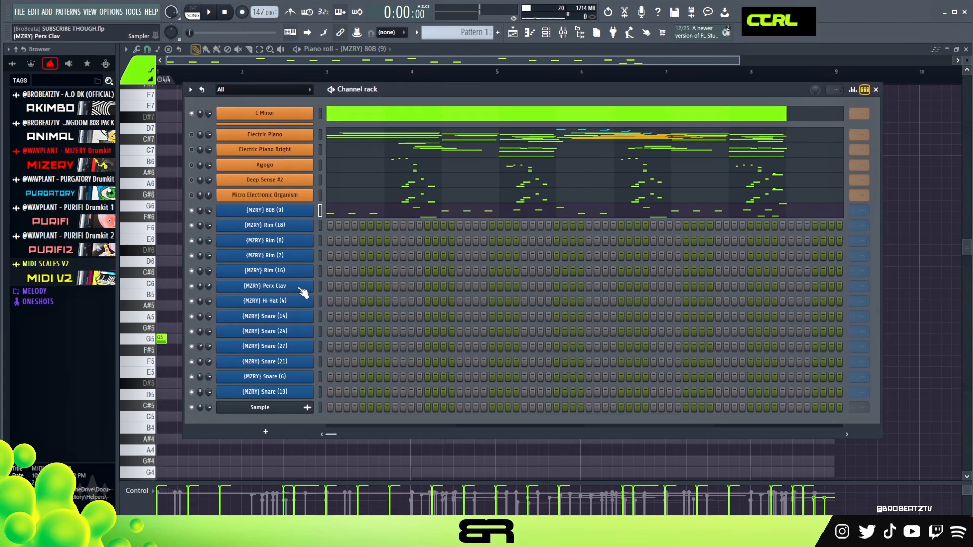
{"action": "left_click_drag", "start_coordinate": [297, 289], "coordinate": [297, 326]}
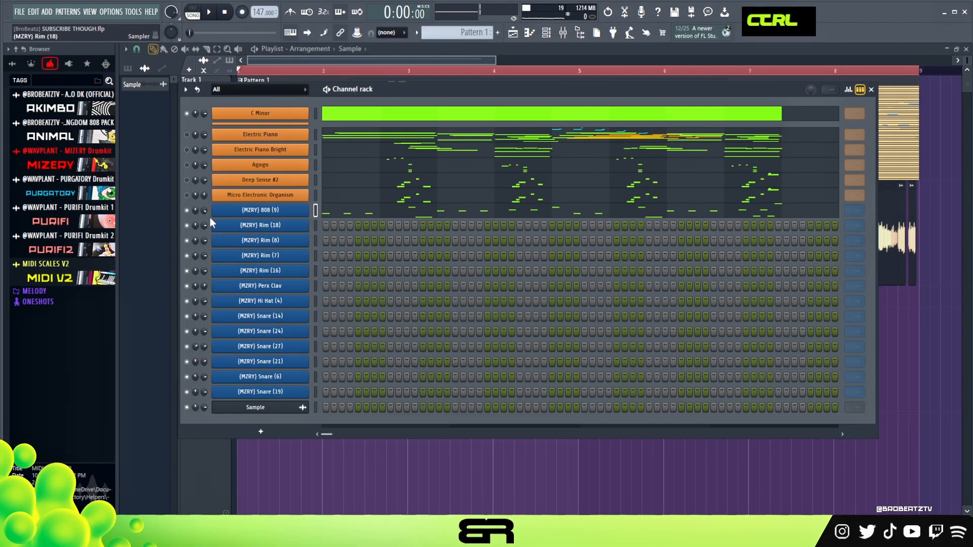
{"action": "left_click", "coordinate": [185, 212], "text": "ctrl"}
{"action": "left_click_drag", "start_coordinate": [187, 225], "coordinate": [196, 270]}
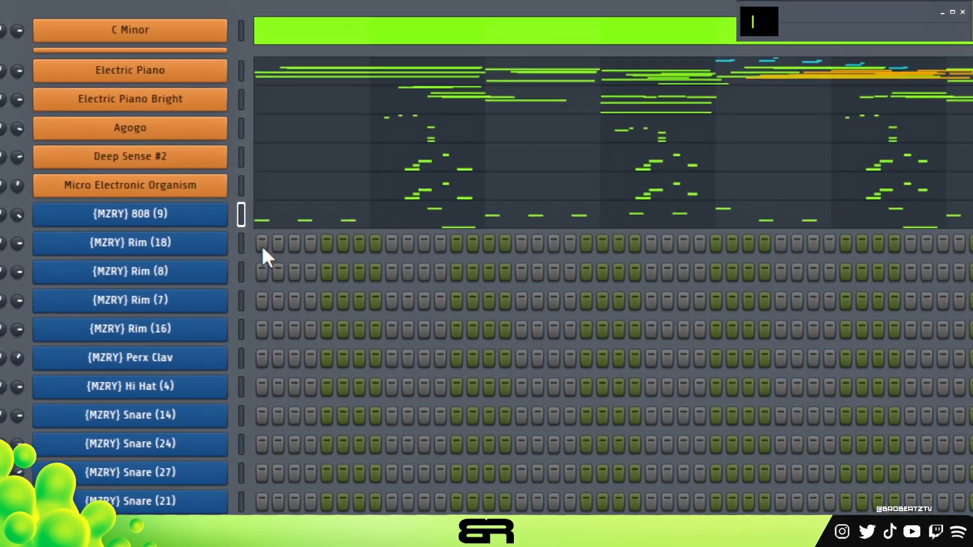
Step: Try a Rim (18) rhythm on steps 1, 4, 7 and 9, moving the hit off step 5 after a playback
{"action": "left_click", "coordinate": [262, 245]}
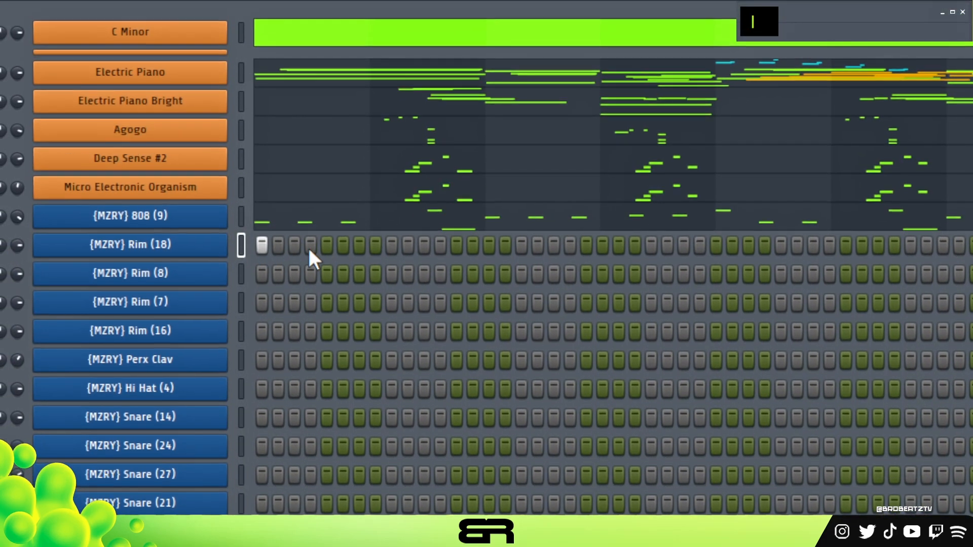
{"action": "left_click", "coordinate": [327, 245]}
{"action": "left_click", "coordinate": [391, 245]}
{"action": "key", "text": "space"}
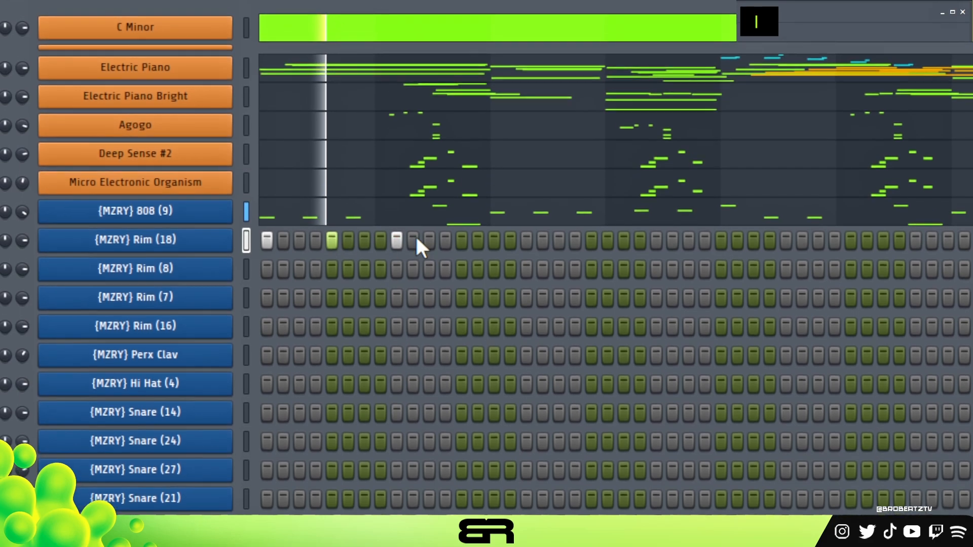
{"action": "right_click", "coordinate": [332, 245]}
{"action": "key", "text": "space"}
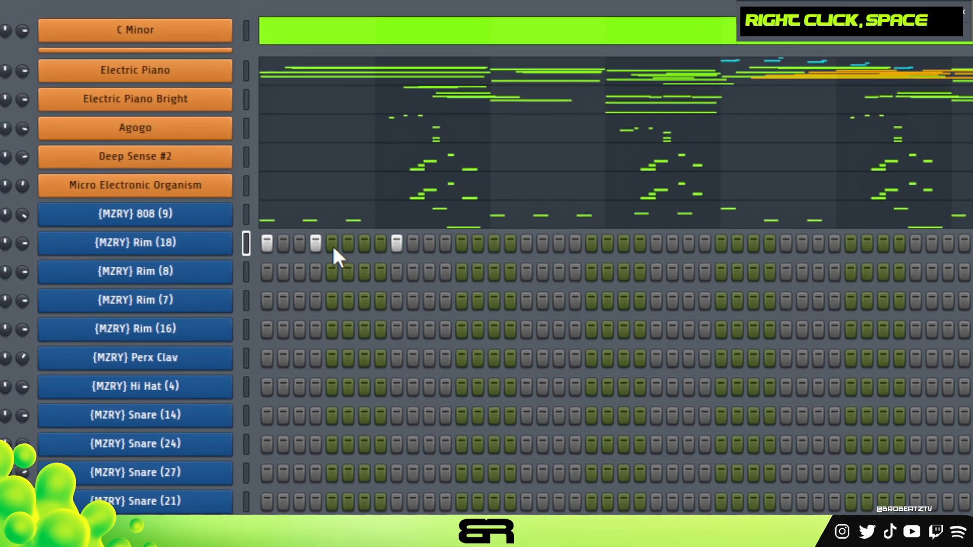
{"action": "left_click", "coordinate": [364, 245]}
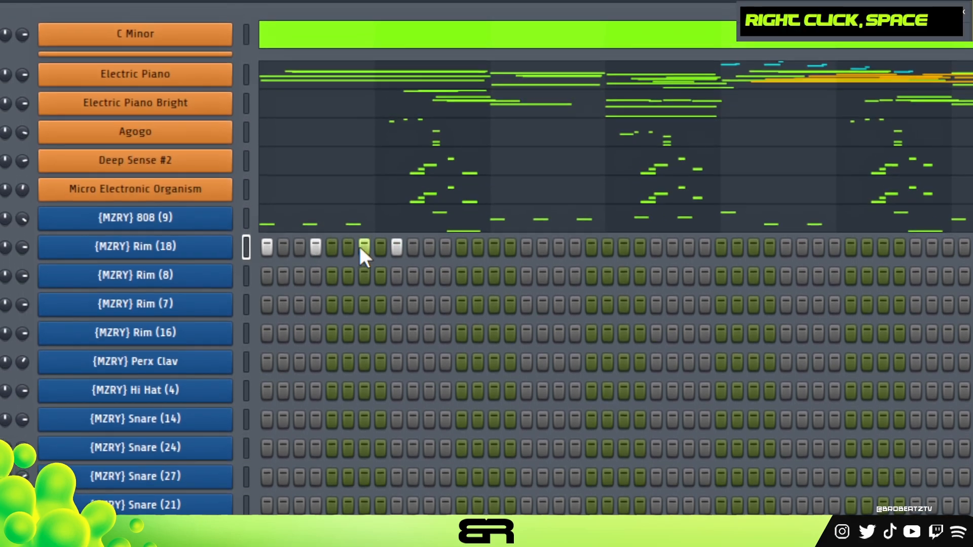
Step: Play back the Rim (18) rhythm with the step 9 hit re-entered and try an extra hit on step 13
{"action": "right_click", "coordinate": [396, 246]}
{"action": "key", "text": "space"}
{"action": "key", "text": "space"}
{"action": "left_click", "coordinate": [394, 236]}
{"action": "key", "text": "space"}
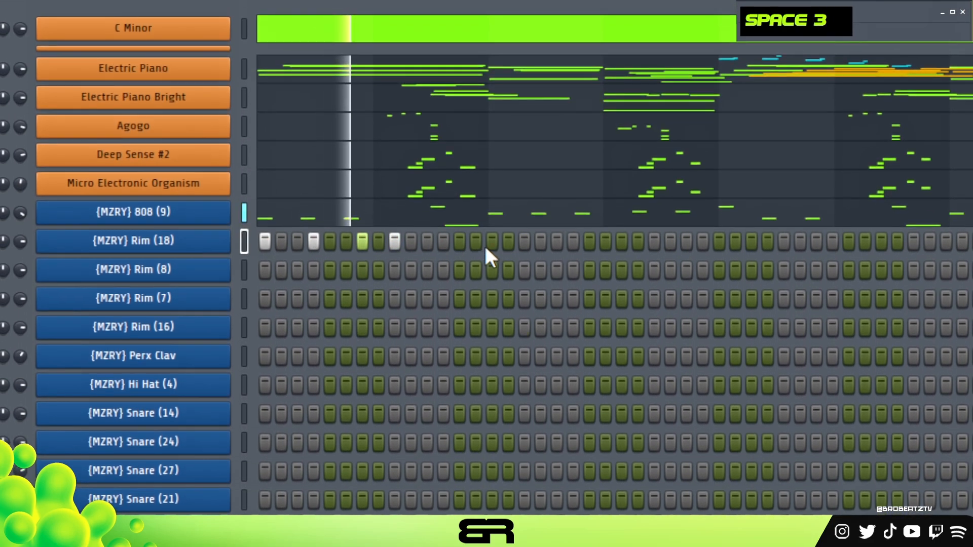
{"action": "key", "text": "space"}
{"action": "key", "text": "space"}
{"action": "left_click", "coordinate": [460, 241]}
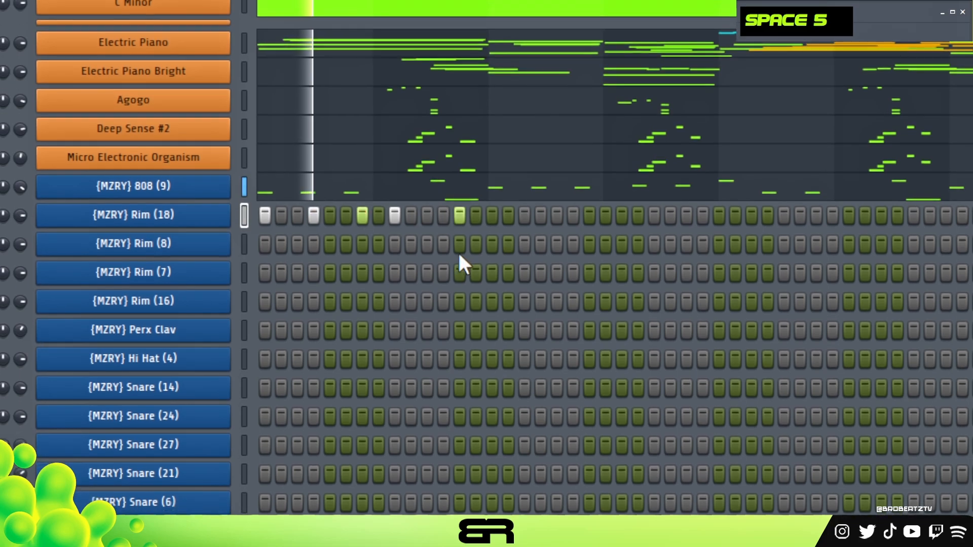
{"action": "key", "text": "space"}
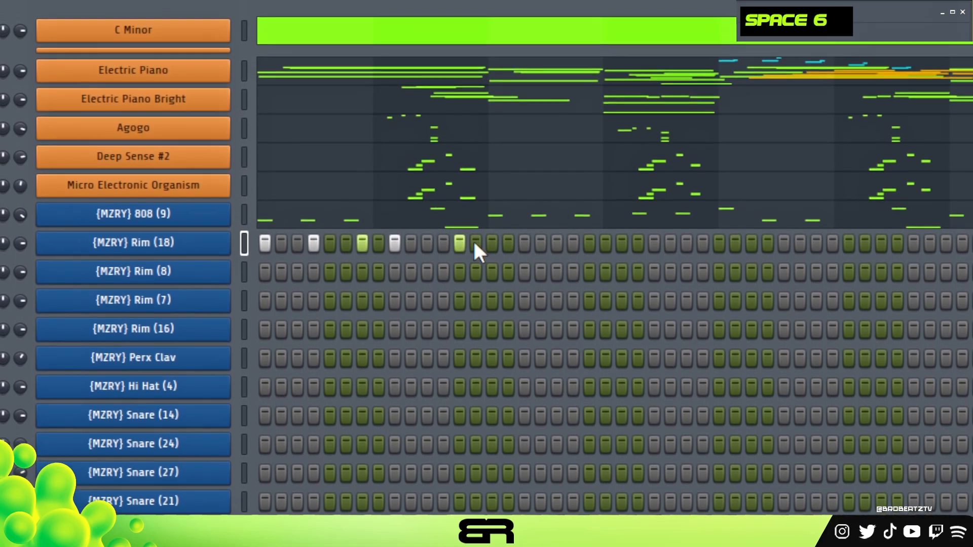
Step: Replace the Rim (18) rhythm with single hits on steps 13 and 25, playing the pattern back to check them
{"action": "right_click", "coordinate": [460, 227]}
{"action": "left_click", "coordinate": [411, 227]}
{"action": "right_click", "coordinate": [425, 246]}
{"action": "left_click", "coordinate": [410, 246]}
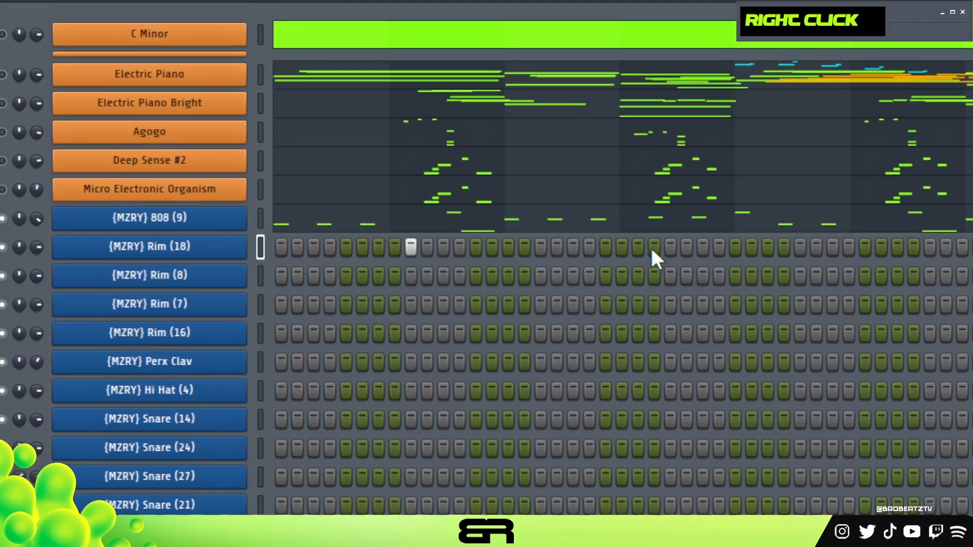
{"action": "right_click", "coordinate": [686, 247]}
{"action": "left_click", "coordinate": [669, 246]}
{"action": "key", "text": "space"}
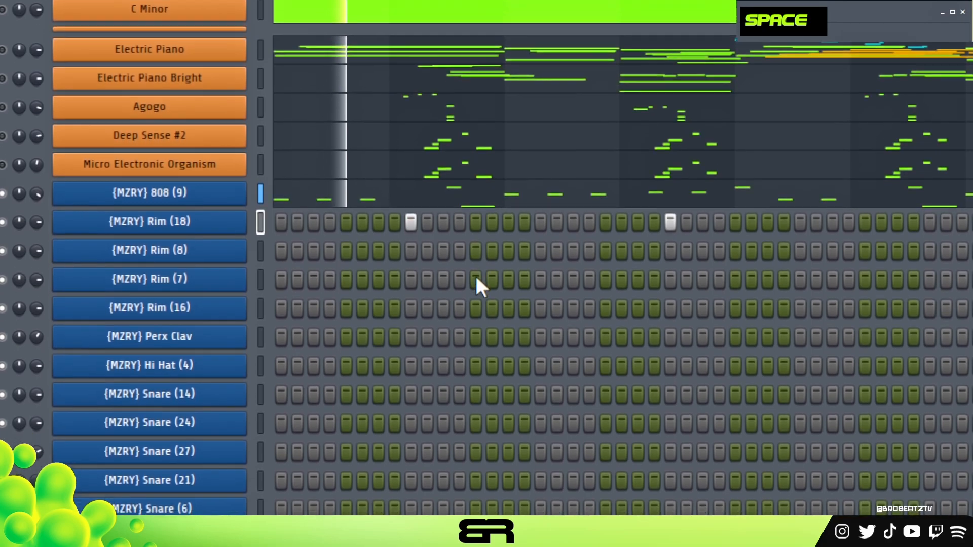
{"action": "key", "text": "space"}
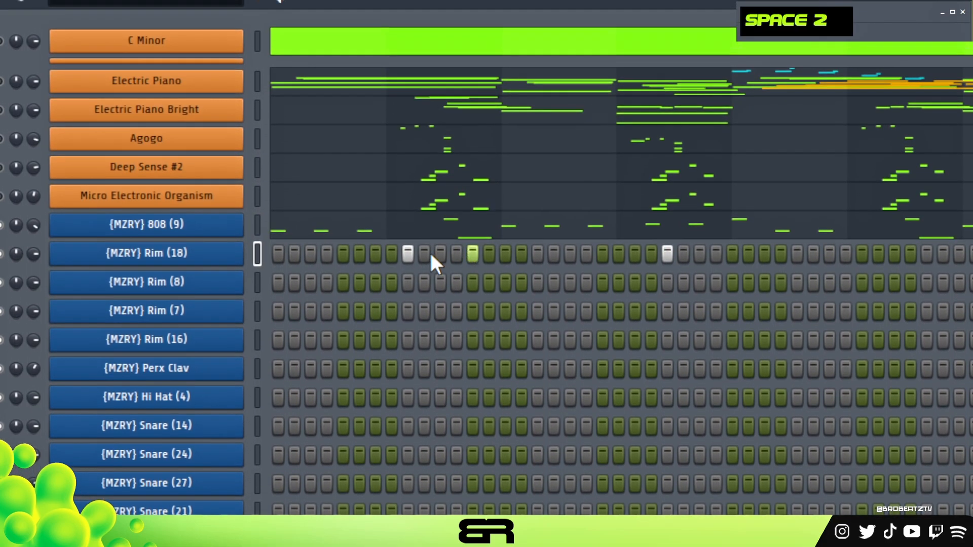
{"action": "right_click", "coordinate": [408, 253]}
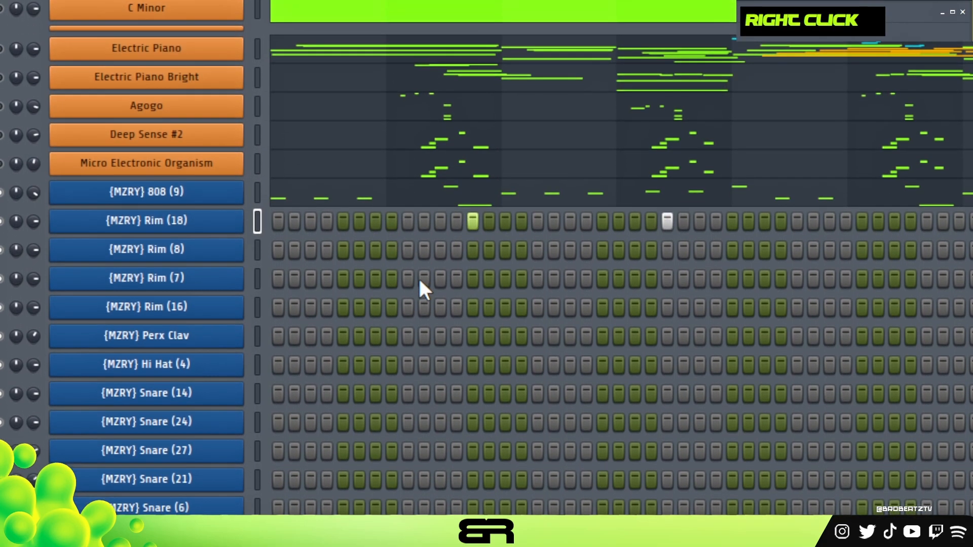
{"action": "key", "text": "space"}
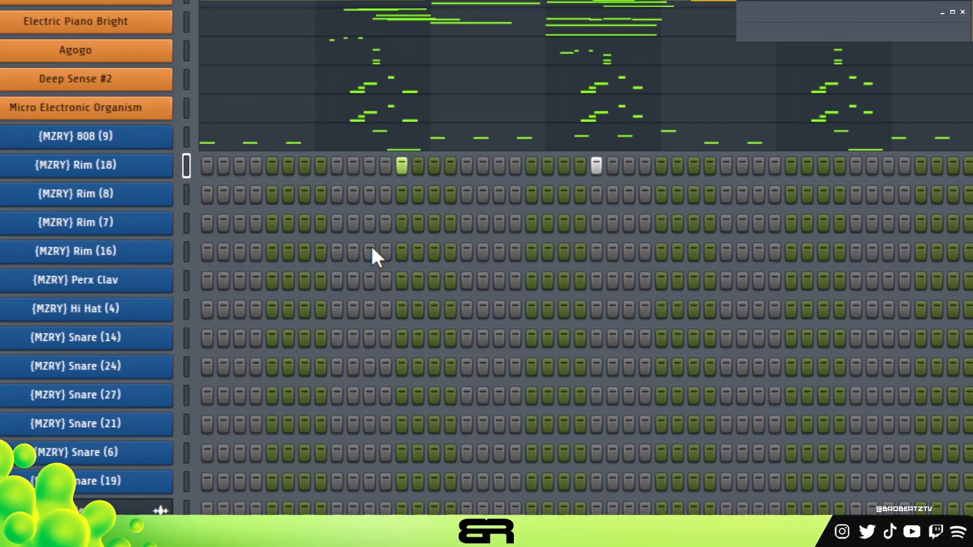
Step: Try Rim (7) hits on steps 7 and 11
{"action": "left_click", "coordinate": [353, 214]}
{"action": "left_click", "coordinate": [369, 214]}
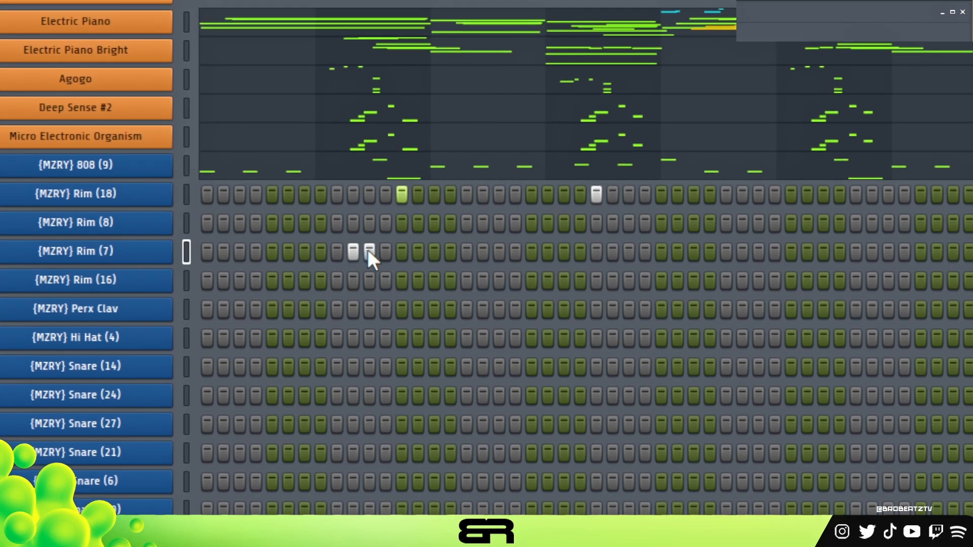
{"action": "right_click", "coordinate": [353, 213]}
{"action": "left_click", "coordinate": [304, 248]}
Step: Add Rim (18) hits on steps 1, 4 and 7 and play the pattern back
{"action": "left_click", "coordinate": [206, 190]}
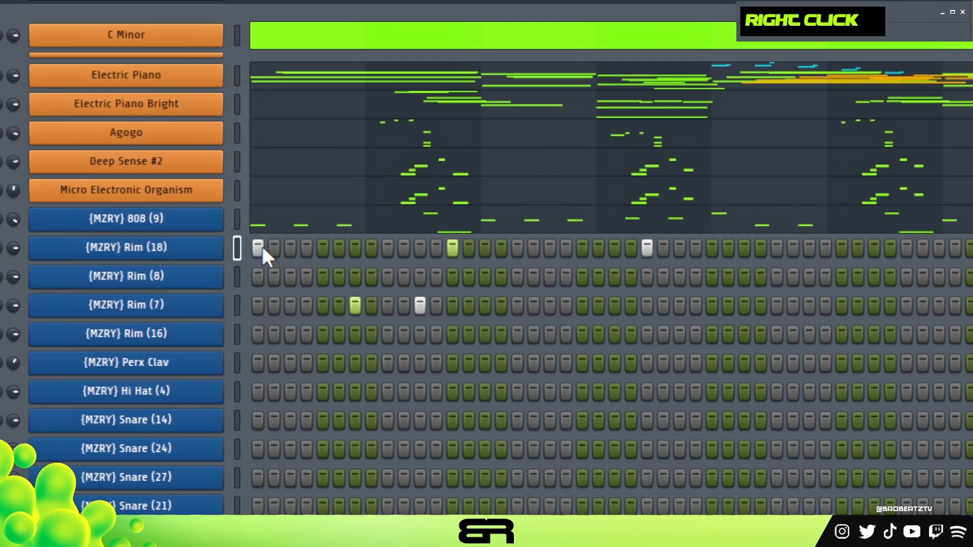
{"action": "left_click", "coordinate": [255, 191]}
{"action": "left_click", "coordinate": [304, 191]}
{"action": "key", "text": "space"}
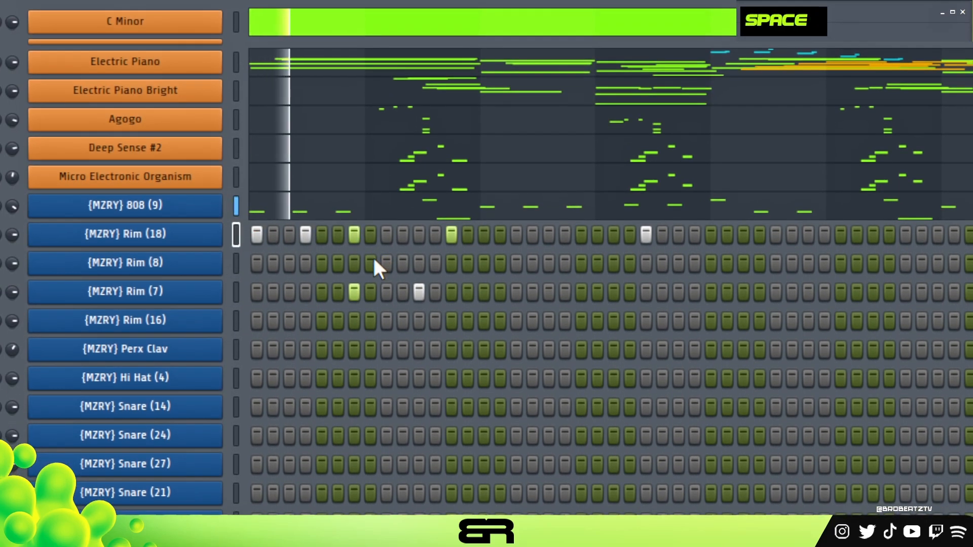
{"action": "key", "text": "space"}
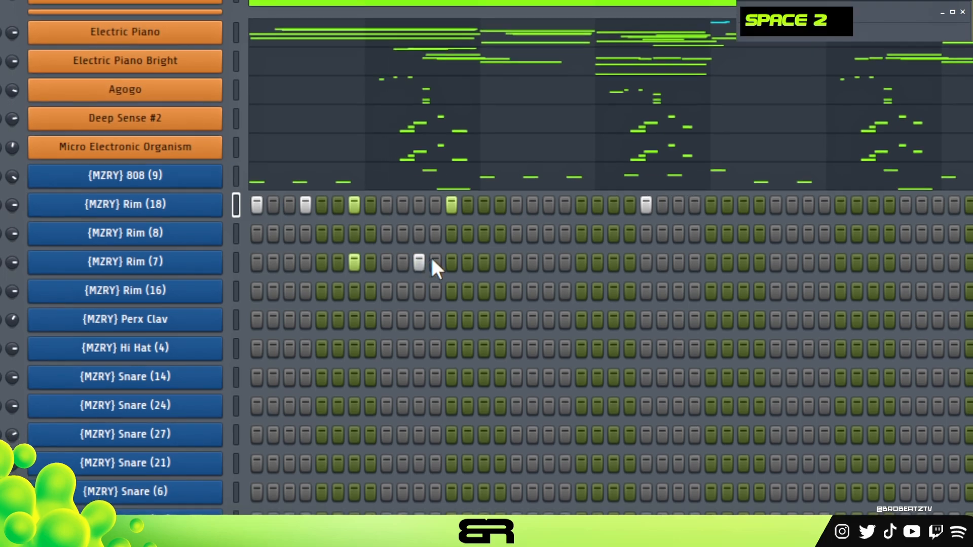
Step: Remove both Rim (7) hits and add a Rim (18) hit on step 9
{"action": "right_click", "coordinate": [419, 293]}
{"action": "right_click", "coordinate": [354, 293]}
{"action": "left_click", "coordinate": [403, 235]}
{"action": "left_click", "coordinate": [386, 252]}
{"action": "right_click", "coordinate": [402, 252]}
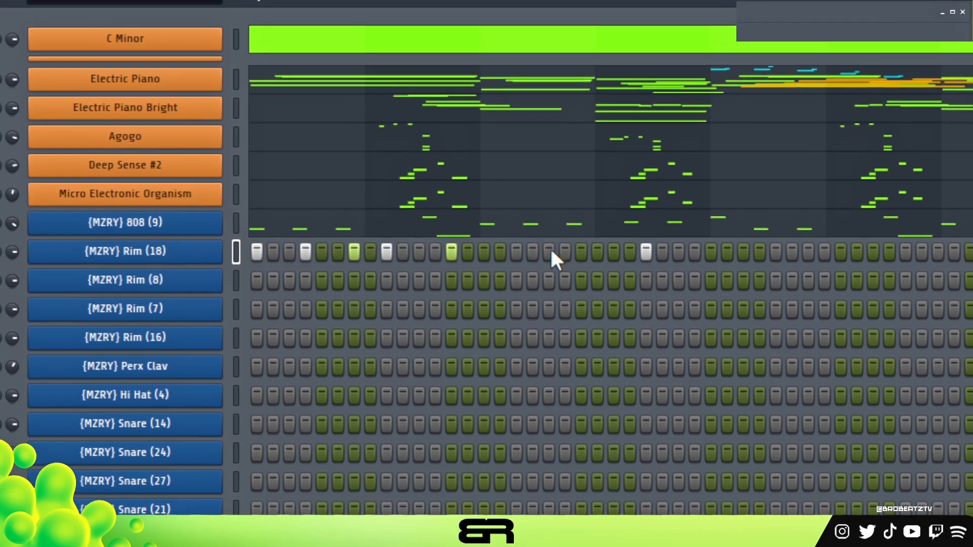
Step: Add Rim (18) hits on steps 19 and 23 and play the pattern back
{"action": "left_click", "coordinate": [549, 245]}
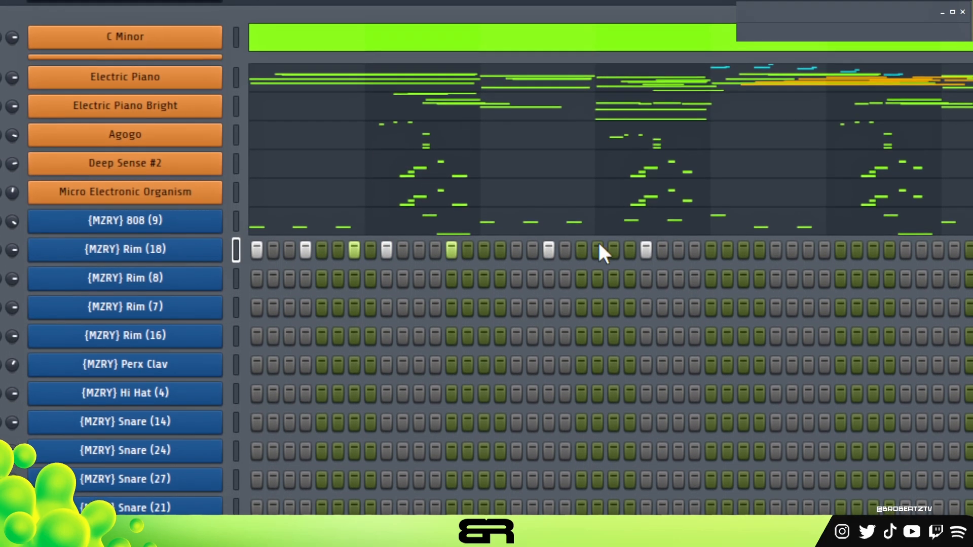
{"action": "left_click", "coordinate": [628, 243]}
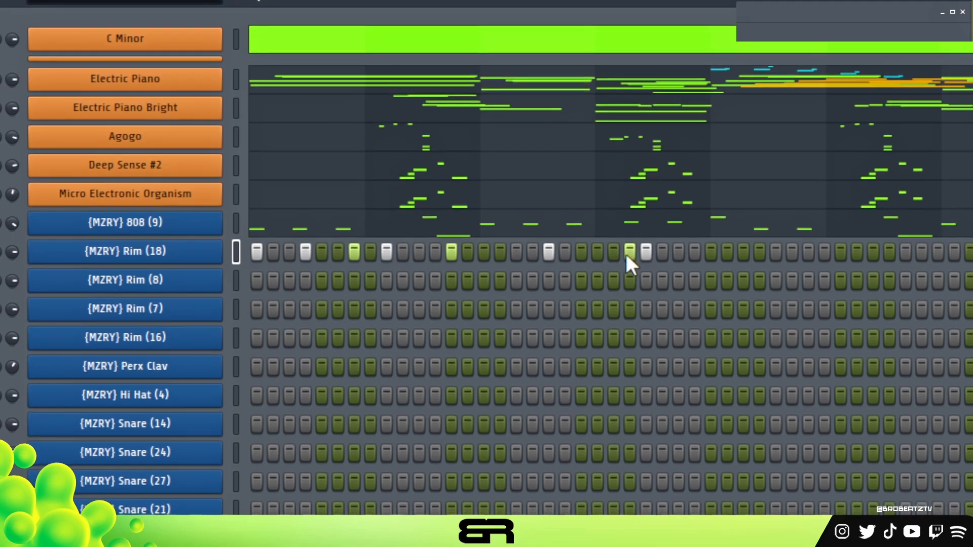
{"action": "right_click", "coordinate": [628, 243]}
{"action": "left_click", "coordinate": [611, 243]}
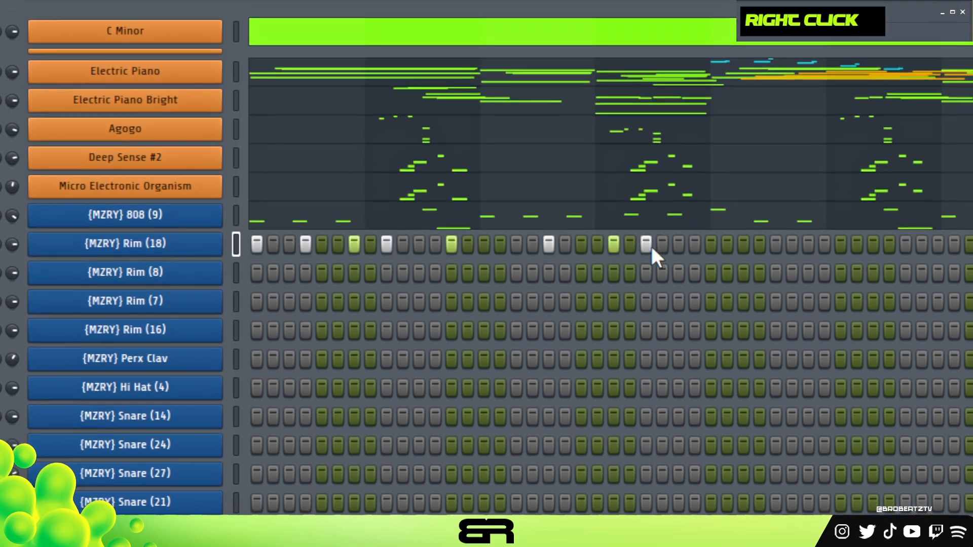
{"action": "key", "text": "space"}
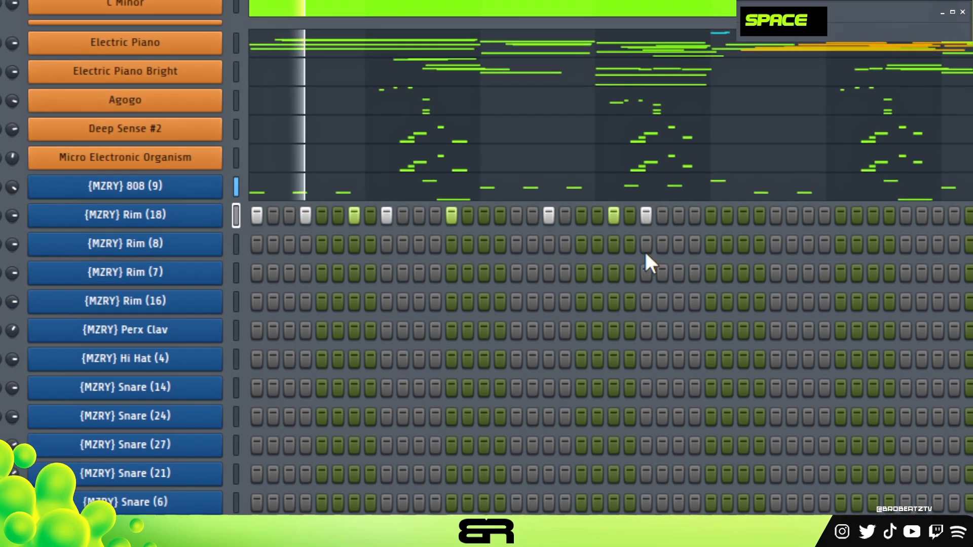
{"action": "key", "text": "space"}
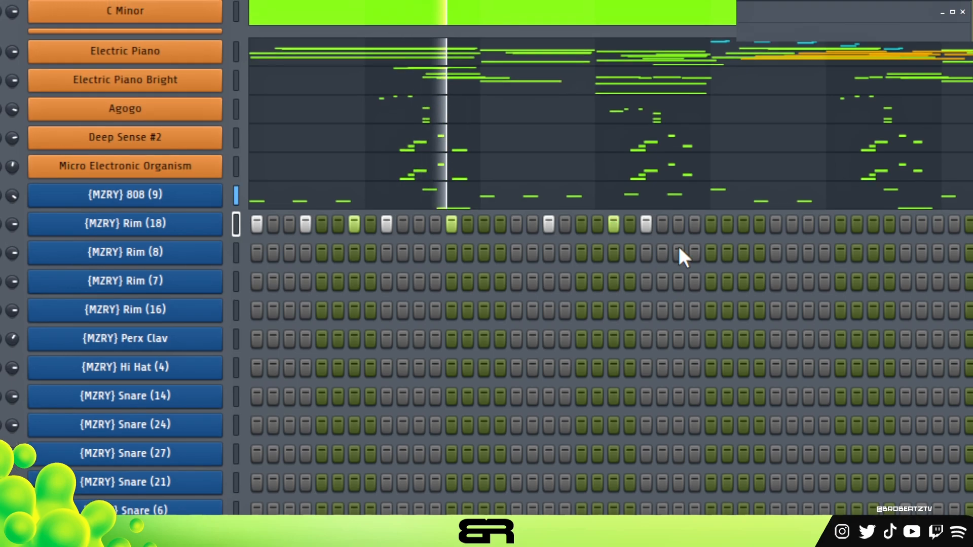
Step: Complete the Rim (18) rhythm with a hit on step 29 and loop it with the Bar setting across the pattern
{"action": "key", "text": "space"}
{"action": "scroll", "coordinate": [691, 245], "scroll_direction": "down", "scroll_amount": 1}
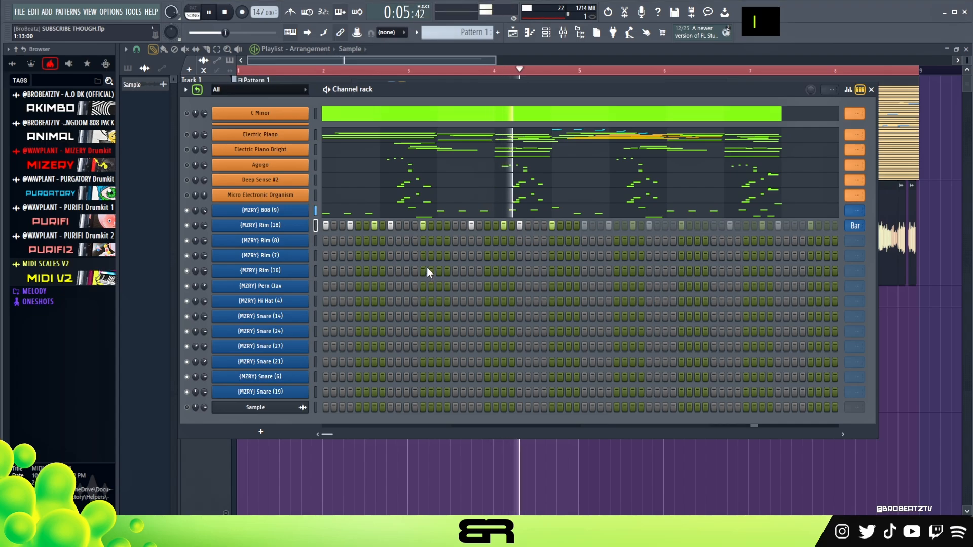
{"action": "key", "text": "space"}
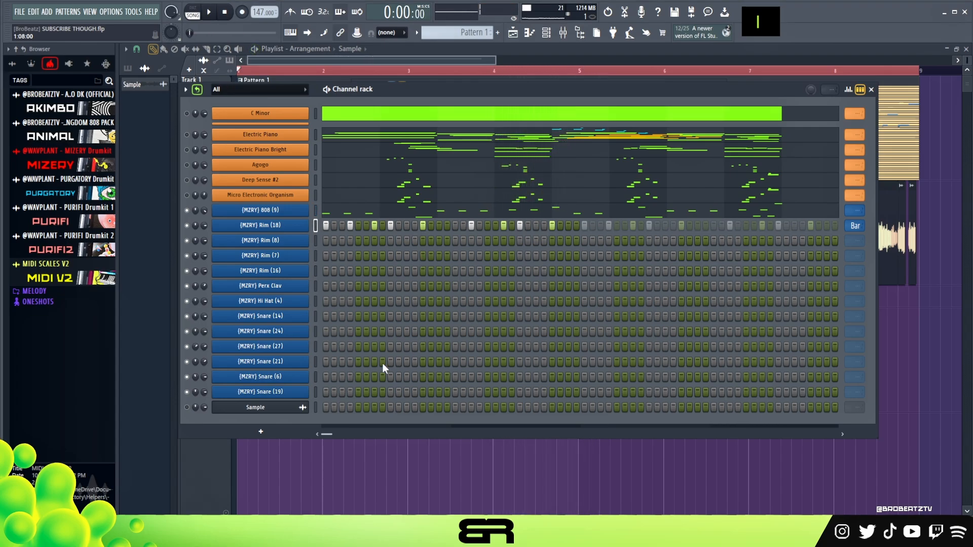
Step: Layer Snare (6) and Snare (21) hits on steps 1 and 7, playing the pattern between entries
{"action": "left_click", "coordinate": [325, 377]}
{"action": "left_click", "coordinate": [327, 362]}
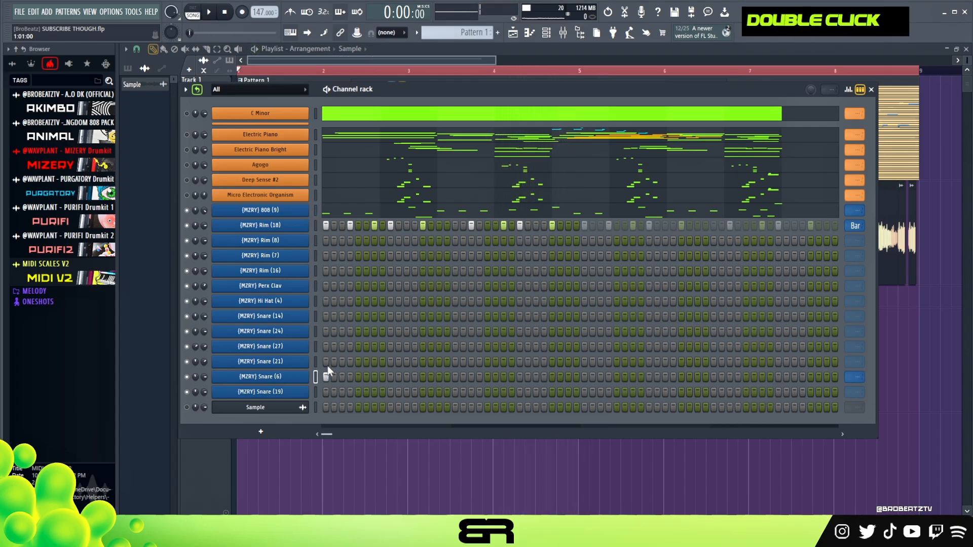
{"action": "key", "text": "space"}
Step: Audition the snares and add layered Snare (21) and Snare (6) hits on step 13
{"action": "key", "text": "space"}
{"action": "key", "text": "space"}
{"action": "left_click", "coordinate": [375, 362]}
{"action": "left_click", "coordinate": [374, 376]}
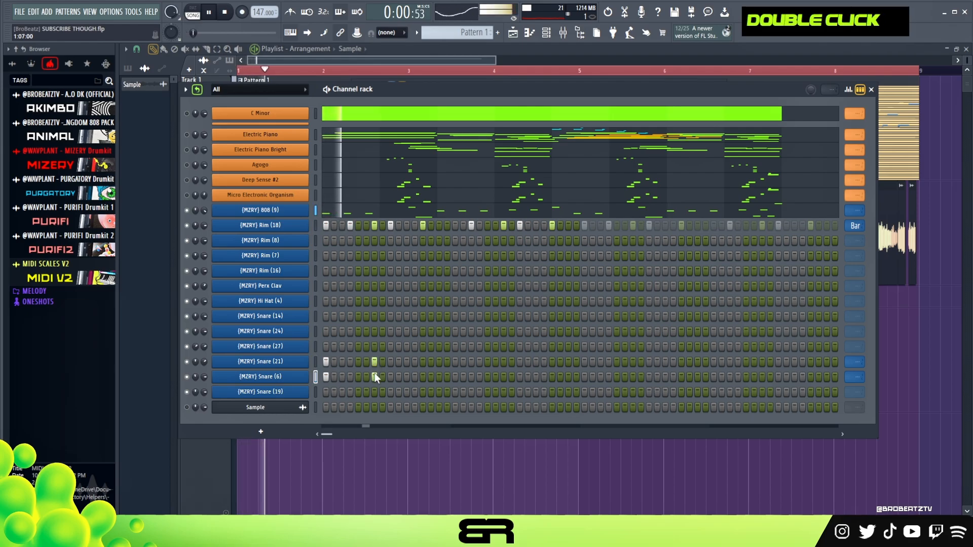
{"action": "key", "text": "space"}
{"action": "key", "text": "space"}
{"action": "key", "text": "space"}
{"action": "key", "text": "space"}
{"action": "left_click", "coordinate": [423, 361]}
{"action": "left_click", "coordinate": [423, 377]}
{"action": "key", "text": "space"}
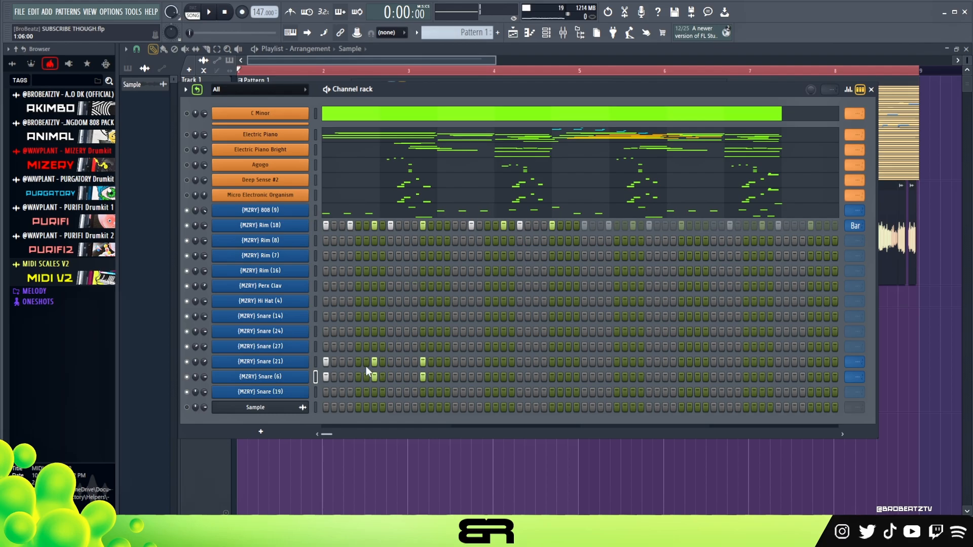
Step: Add Snare (19) hits on steps 9 and 19, playing the pattern in between
{"action": "left_click", "coordinate": [391, 392]}
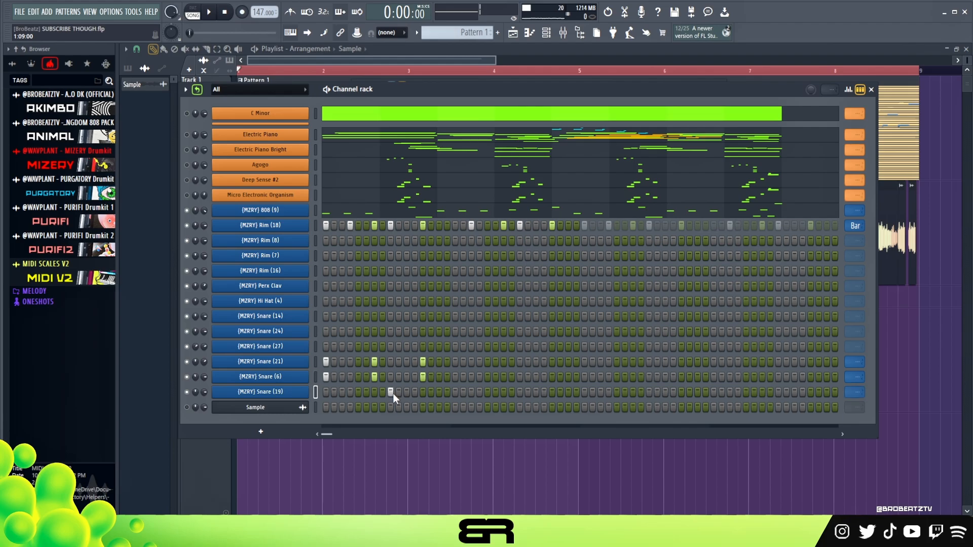
{"action": "key", "text": "space"}
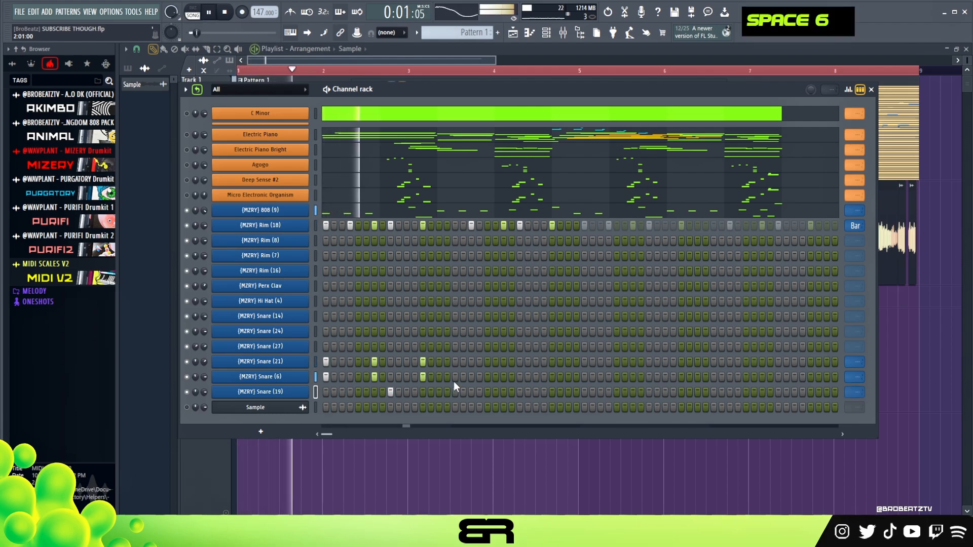
{"action": "key", "text": "space"}
{"action": "left_click", "coordinate": [471, 392]}
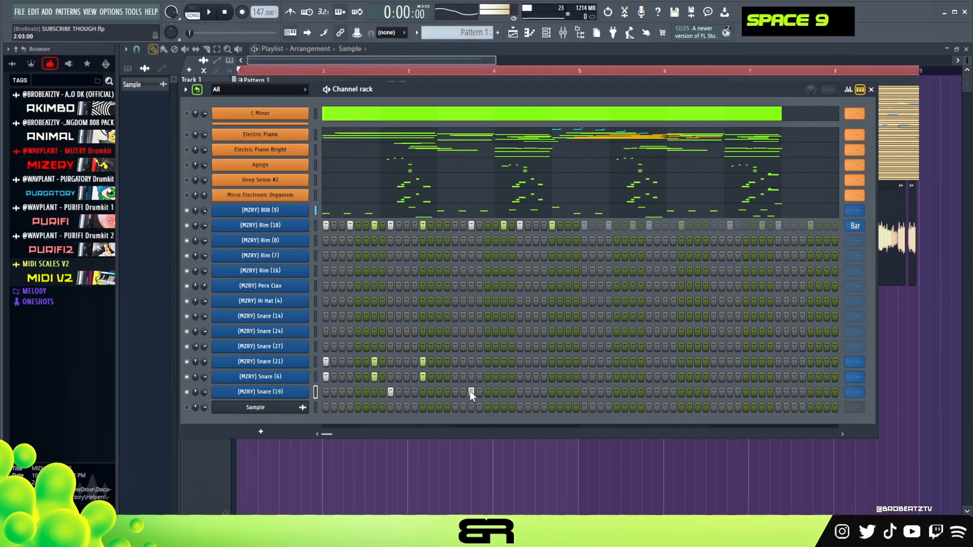
Step: Layer Snare (21) and Snare (6) hits on steps 21 and 25 and start playback
{"action": "left_click", "coordinate": [489, 362]}
{"action": "left_click", "coordinate": [489, 377]}
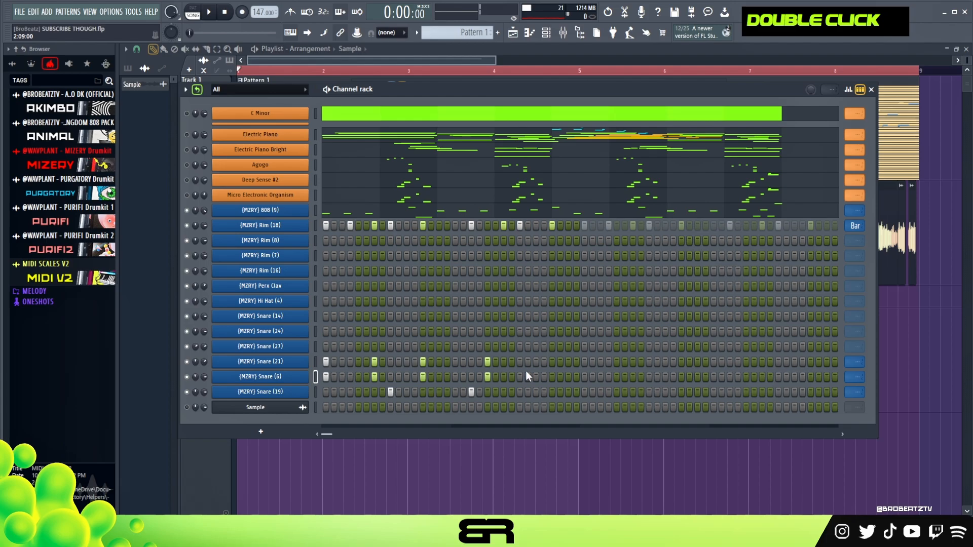
{"action": "key", "text": "space"}
{"action": "left_click", "coordinate": [519, 362]}
{"action": "left_click", "coordinate": [519, 377]}
Step: Add Snare (19) hits on steps 23, 24 and 27 while auditioning the pattern
{"action": "left_click", "coordinate": [504, 392]}
{"action": "left_click", "coordinate": [511, 392]}
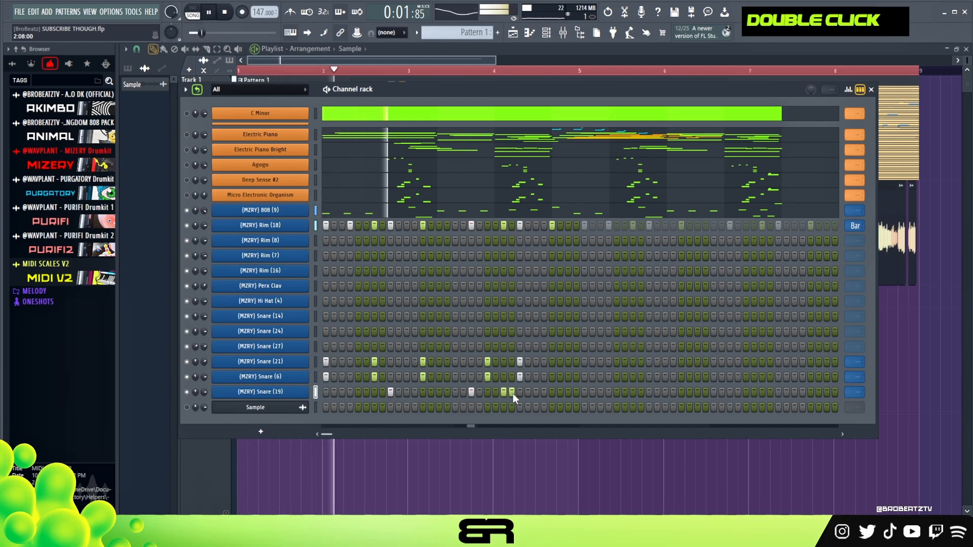
{"action": "key", "text": "space"}
Step: Add a Snare (6) roll on steps 29, 30 and 31 with a Snare (19) hit on step 31, and play it back
{"action": "key", "text": "space"}
{"action": "left_click", "coordinate": [552, 377]}
{"action": "left_click", "coordinate": [560, 377]}
{"action": "left_click", "coordinate": [568, 377]}
{"action": "left_click", "coordinate": [568, 393]}
{"action": "key", "text": "space"}
{"action": "key", "text": "space"}
Step: Continue the Snare (6) row with hits on steps 33, 35, 37 and 39 while the pattern plays, then stop playback
{"action": "left_click", "coordinate": [584, 377]}
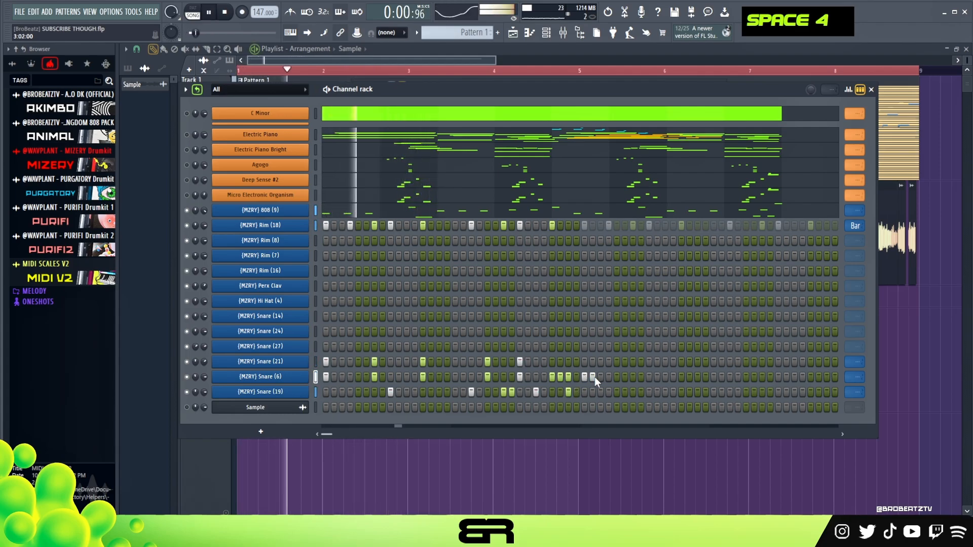
{"action": "right_click", "coordinate": [594, 377]}
{"action": "left_click", "coordinate": [600, 377]}
{"action": "left_click", "coordinate": [617, 377]}
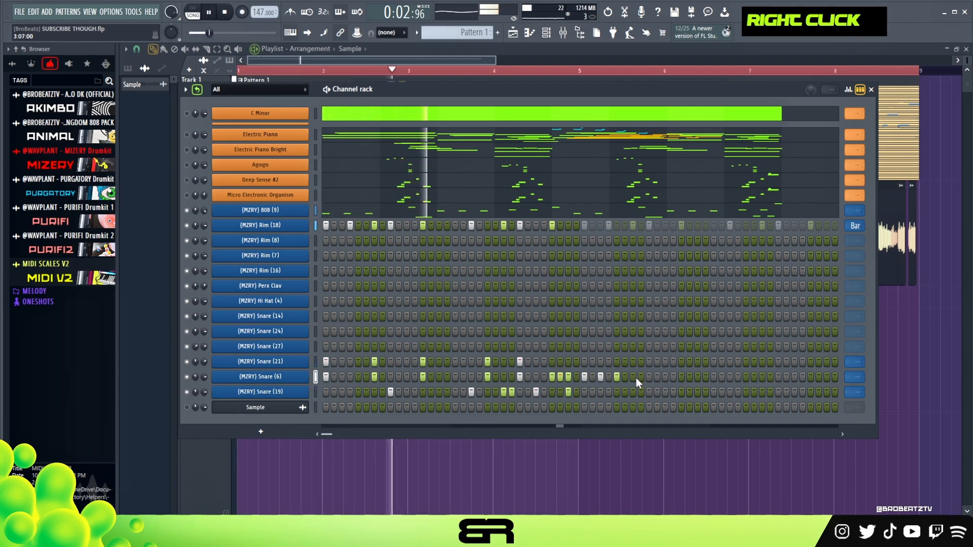
{"action": "left_click", "coordinate": [633, 378]}
{"action": "key", "text": "space"}
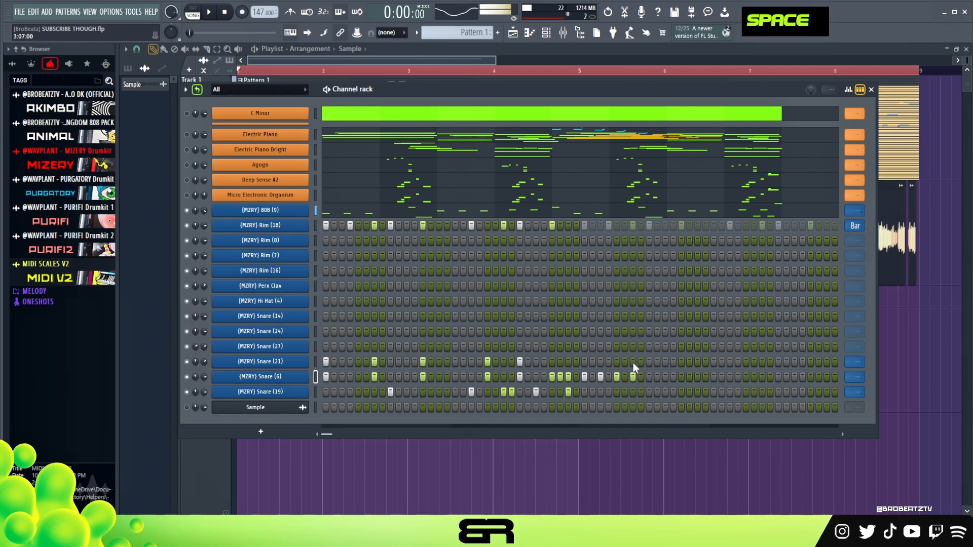
Step: Lower the velocities of the Snare (6) hits on steps 30, 31 and 35 and close the velocity graph
{"action": "left_click", "coordinate": [852, 91]}
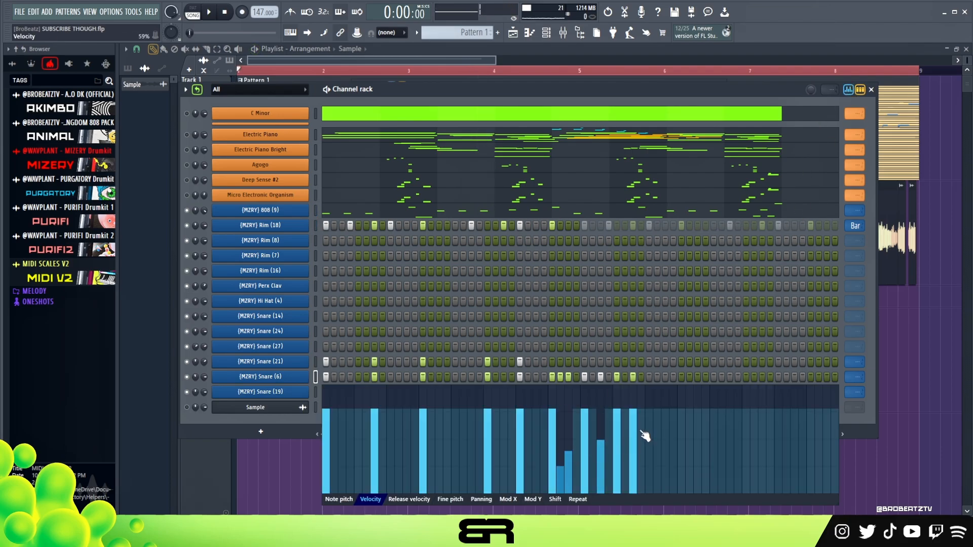
{"action": "left_click", "coordinate": [860, 90]}
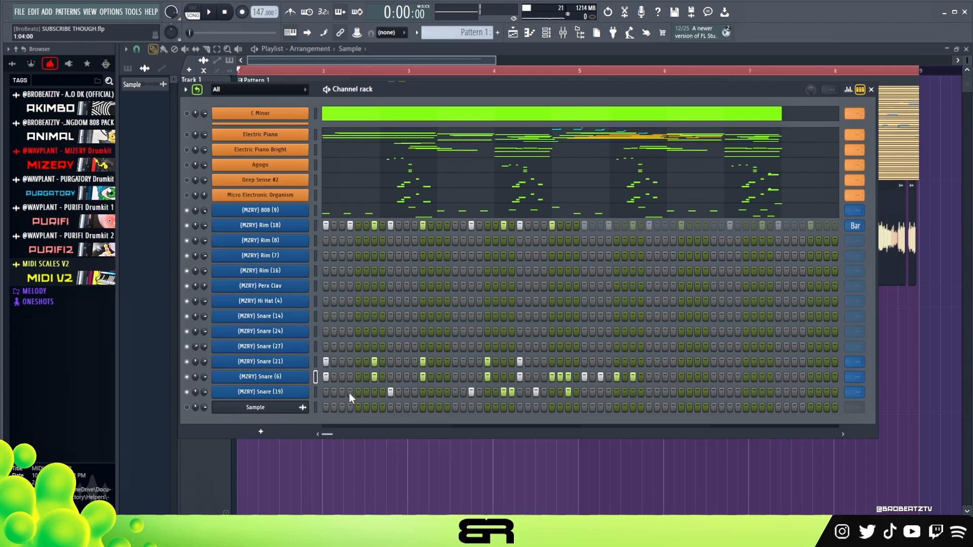
Step: Lower the velocities of the Snare (19) hits on steps 23 and 24, and play the pattern back
{"action": "left_click", "coordinate": [848, 90]}
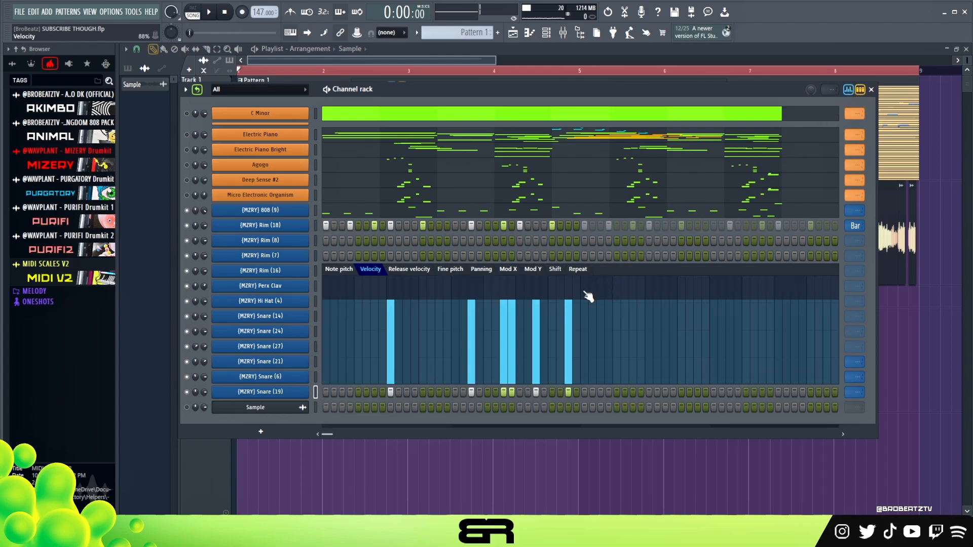
{"action": "left_click", "coordinate": [513, 319]}
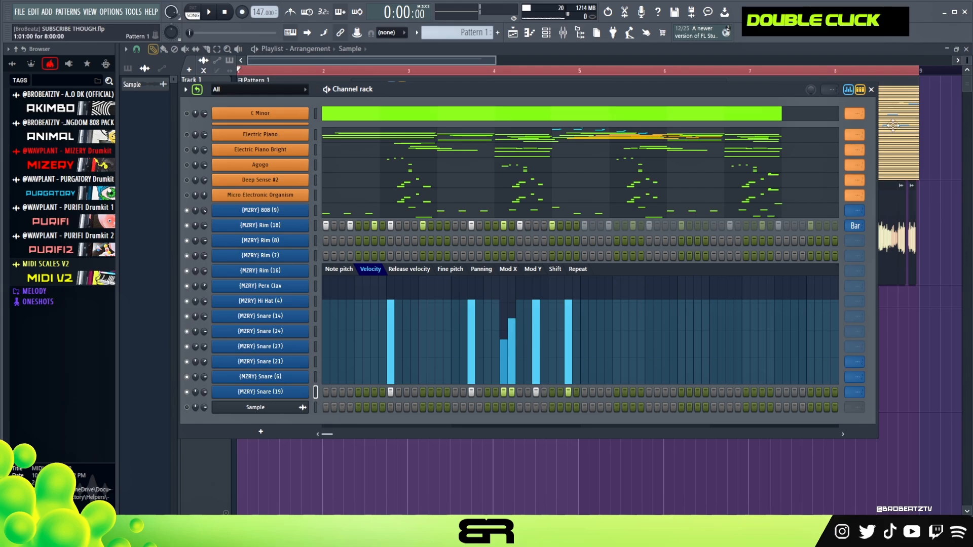
{"action": "left_click", "coordinate": [844, 90]}
{"action": "key", "text": "space"}
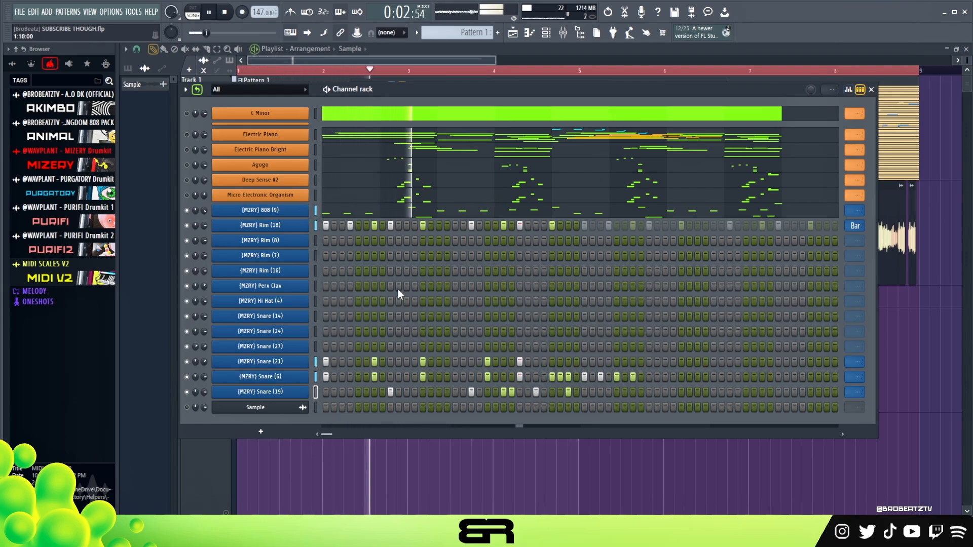
{"action": "key", "text": "space"}
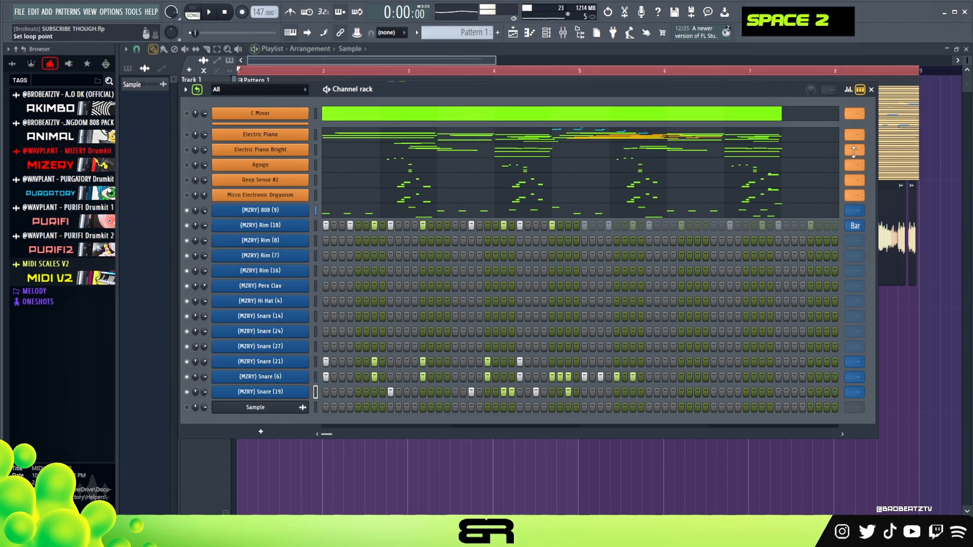
Step: Lower the velocities of the Snare (6) hits on steps 35 and 39, undoing stray graph edits
{"action": "left_click", "coordinate": [848, 90]}
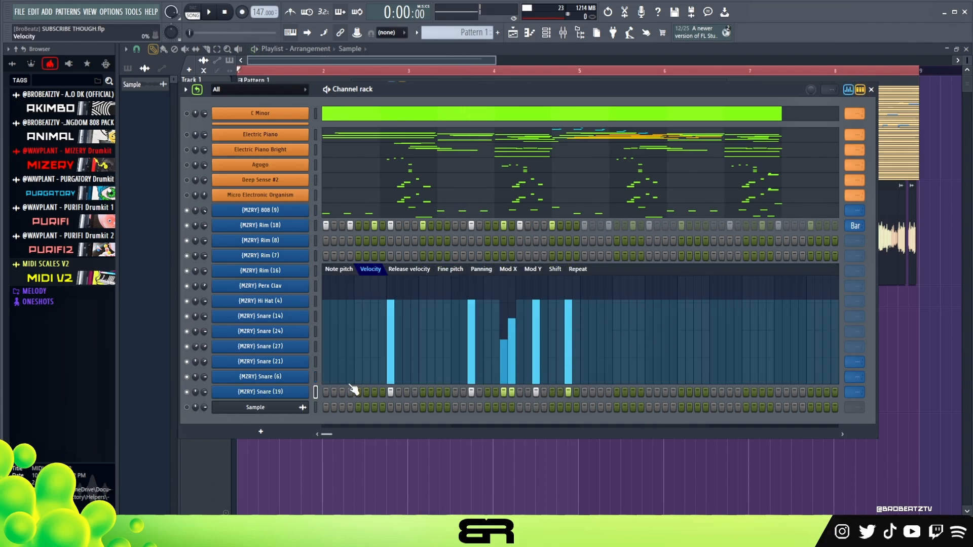
{"action": "double_click", "coordinate": [315, 378]}
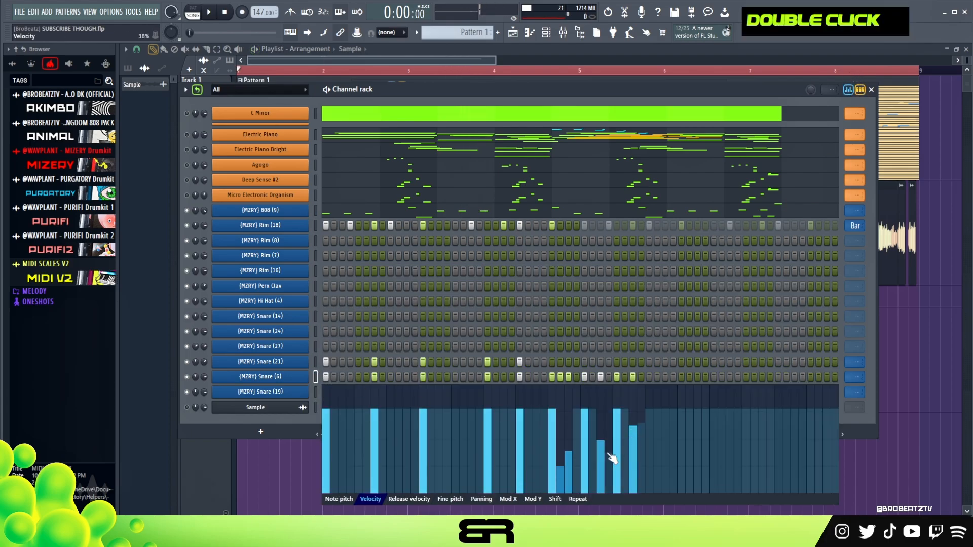
{"action": "key", "text": "ctrl+z"}
{"action": "key", "text": "ctrl+z"}
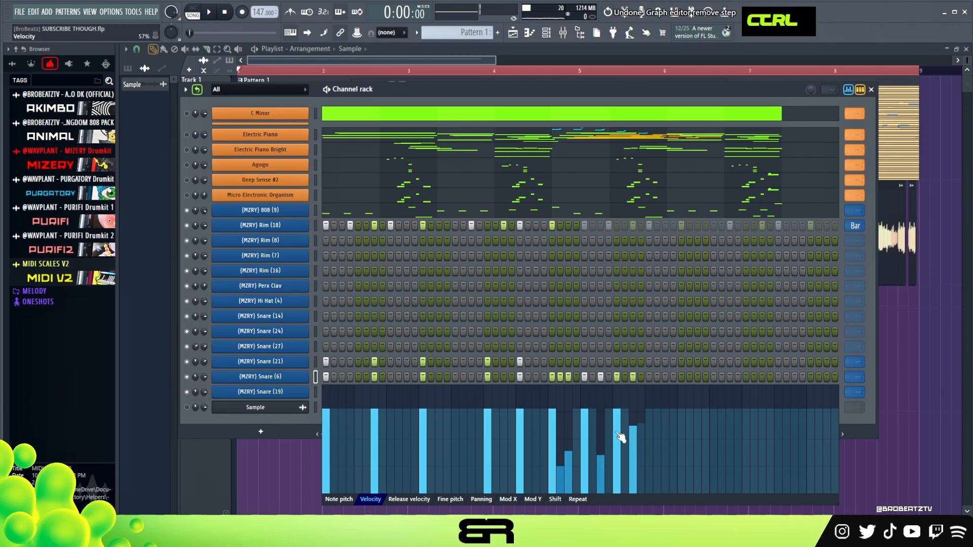
{"action": "left_click", "coordinate": [626, 446], "text": "ctrl"}
{"action": "key", "text": "ctrl+z"}
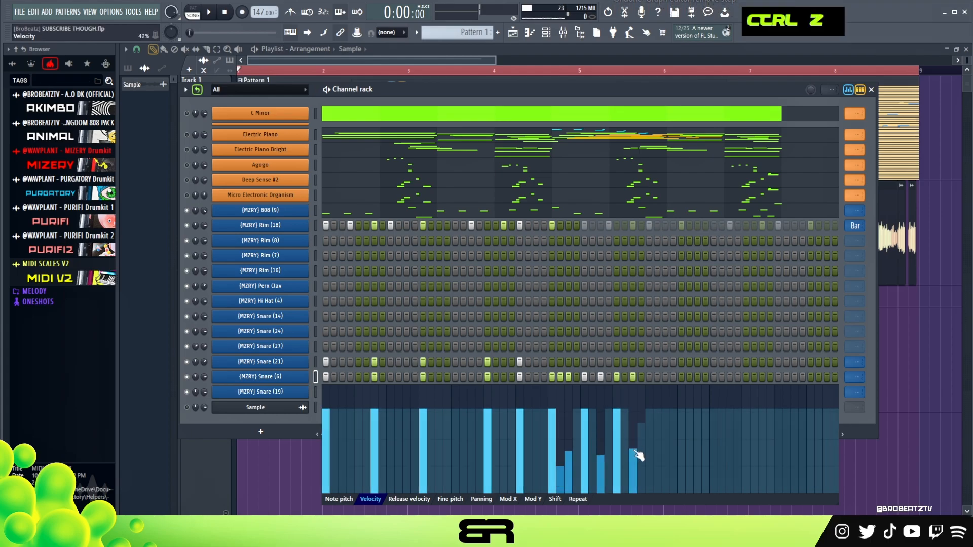
Step: Add a Snare (6) hit on step 36 at 23% velocity and audition it
{"action": "key", "text": "space"}
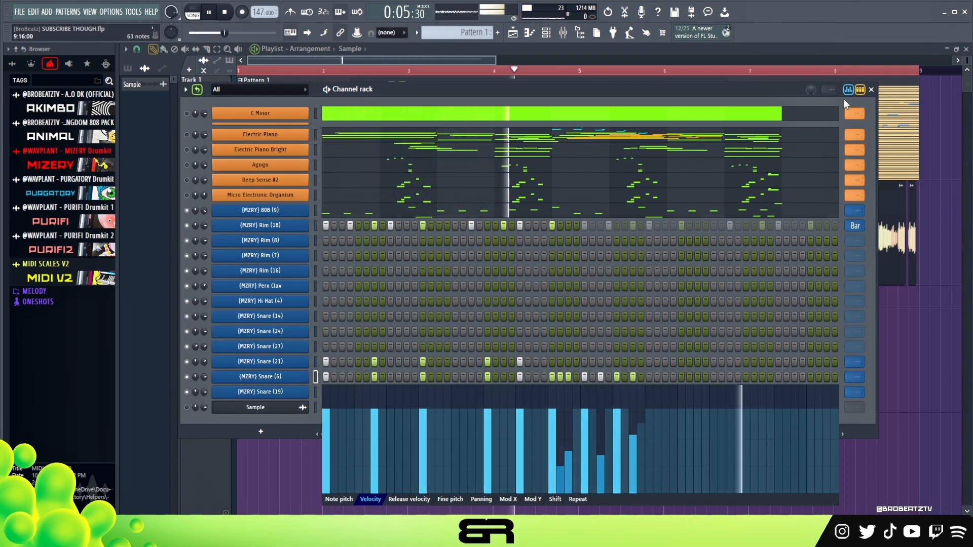
{"action": "key", "text": "space"}
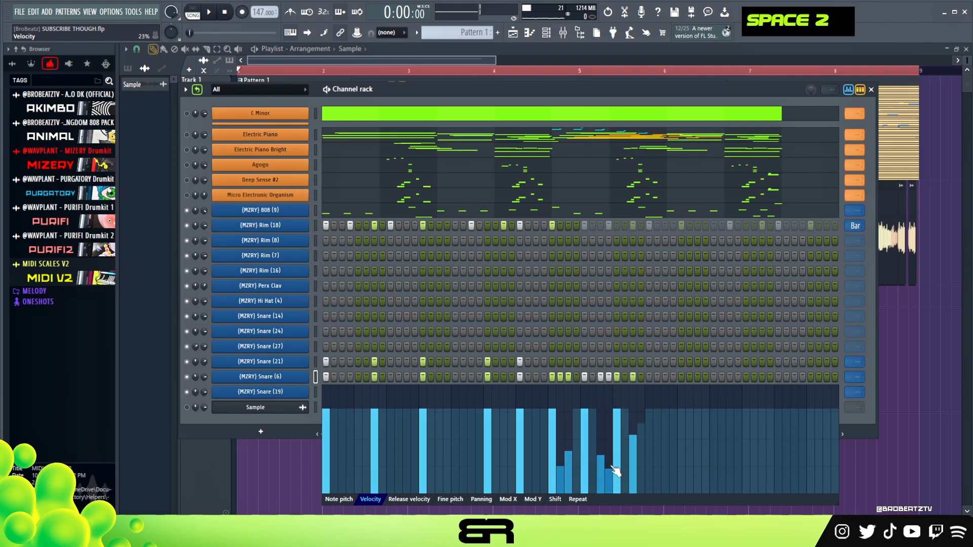
{"action": "key", "text": "space"}
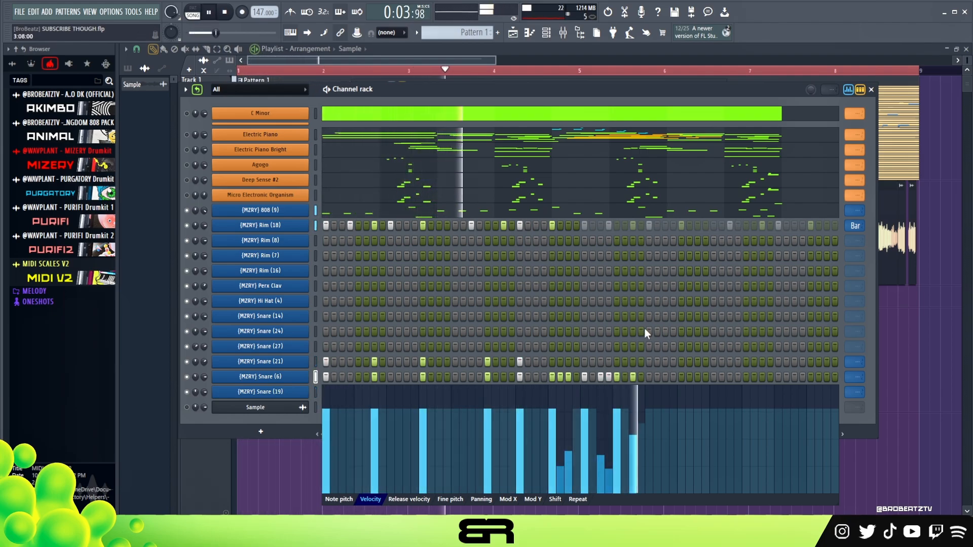
{"action": "key", "text": "space"}
Step: Try a quiet Snare (6) hit on step 41 during playback, remove it, and close the velocity graph
{"action": "left_click", "coordinate": [648, 377]}
{"action": "key", "text": "space"}
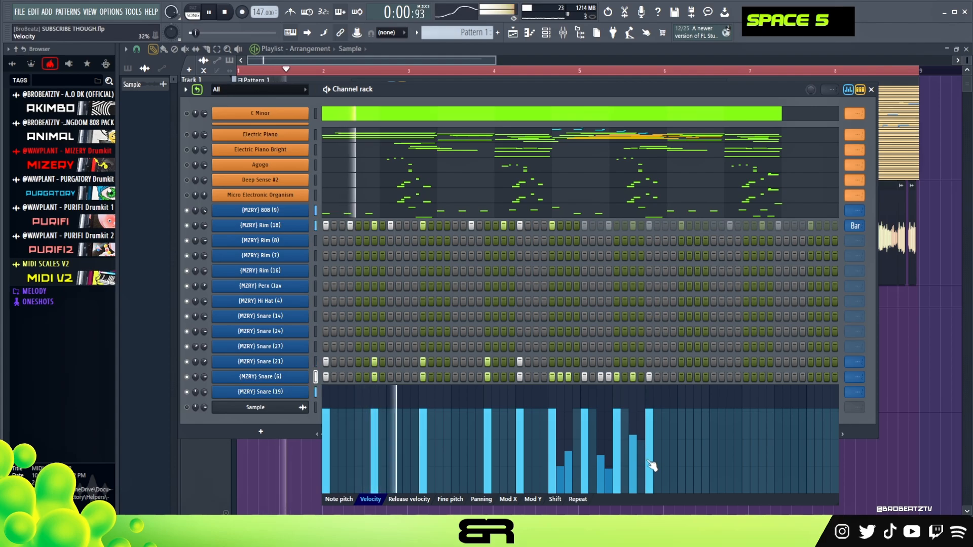
{"action": "double_click", "coordinate": [650, 465]}
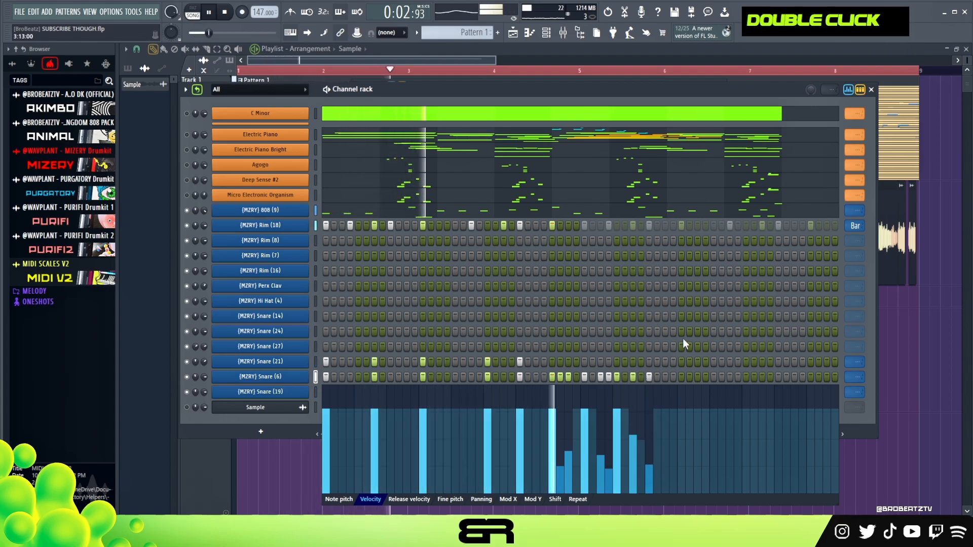
{"action": "right_click", "coordinate": [649, 377]}
{"action": "key", "text": "space"}
{"action": "left_click", "coordinate": [848, 90]}
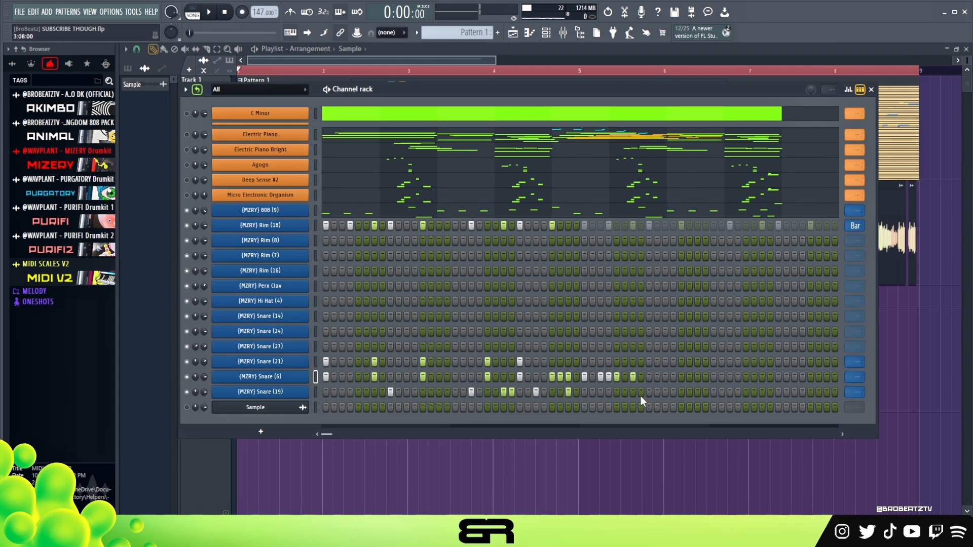
Step: Add Snare (6) hits on steps 57, 59, 61 and 63
{"action": "scroll", "coordinate": [854, 391], "scroll_direction": "down", "scroll_amount": 1}
{"action": "left_click", "coordinate": [778, 377]}
{"action": "left_click", "coordinate": [795, 377]}
{"action": "left_click", "coordinate": [810, 377]}
{"action": "left_click", "coordinate": [826, 377]}
Step: Shape the velocities of the last Snare (6) hits and loop the Snare (21), (6) and (19) rows by bar
{"action": "left_click", "coordinate": [848, 90]}
{"action": "left_click_drag", "start_coordinate": [780, 421], "coordinate": [832, 466]}
{"action": "left_click", "coordinate": [848, 90]}
{"action": "key", "text": "space"}
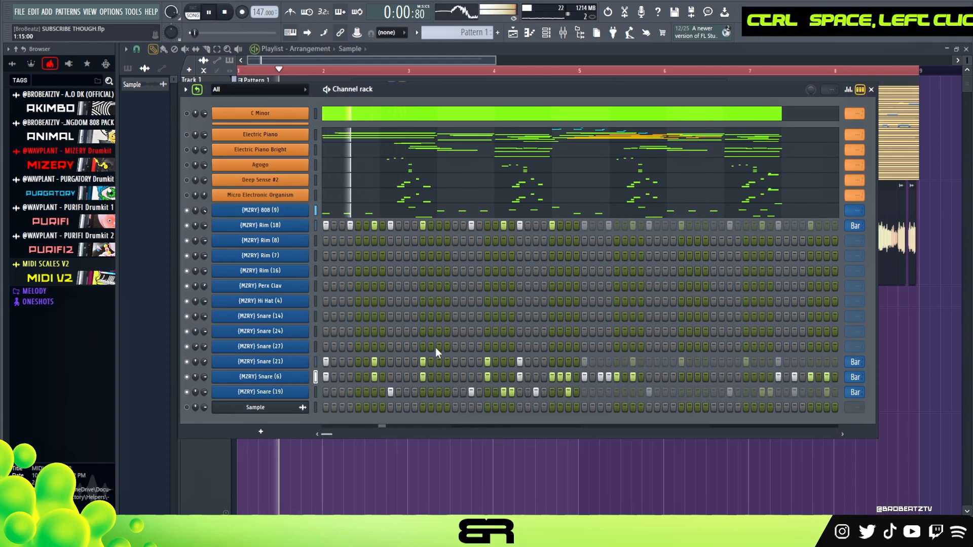
Step: Add Snare (27) hits on steps 9, 11, 12, 13, 15, 17, 19, 21 and 23 during playback
{"action": "left_click", "coordinate": [390, 347]}
{"action": "left_click", "coordinate": [406, 346]}
{"action": "left_click", "coordinate": [415, 347]}
{"action": "left_click", "coordinate": [423, 346]}
{"action": "left_click", "coordinate": [439, 347]}
{"action": "left_click", "coordinate": [455, 347]}
{"action": "left_click", "coordinate": [471, 347]}
{"action": "left_click", "coordinate": [487, 346]}
{"action": "key", "text": "space"}
Step: Continue the Snare (27) row with a hit on step 41 and a run of hits between steps 47 and 63
{"action": "left_click", "coordinate": [648, 347]}
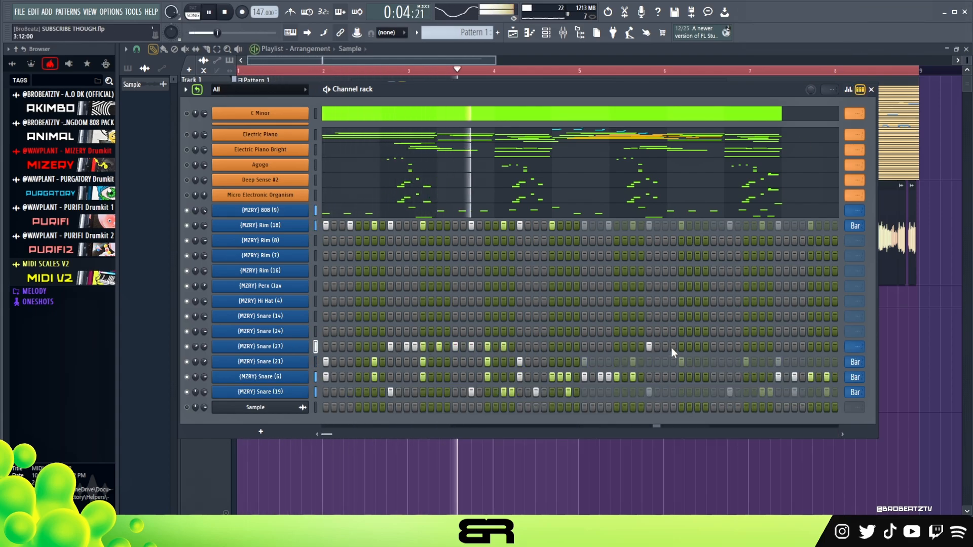
{"action": "left_click", "coordinate": [697, 347]}
{"action": "left_click", "coordinate": [705, 347]}
{"action": "left_click", "coordinate": [729, 346]}
{"action": "left_click", "coordinate": [762, 347]}
Step: Lower the velocities of the Snare (27) hits on steps 17, 21, 23 and 48, and play the pattern back
{"action": "left_click", "coordinate": [848, 89]}
{"action": "left_click", "coordinate": [706, 412]}
{"action": "left_click", "coordinate": [455, 419]}
{"action": "left_click", "coordinate": [488, 405]}
{"action": "key", "text": "space"}
{"action": "key", "text": "space"}
{"action": "key", "text": "space"}
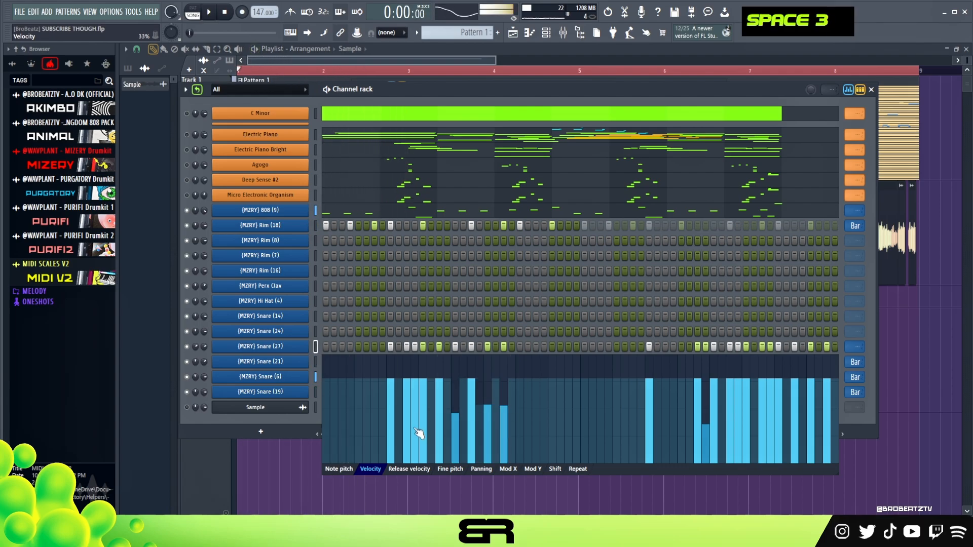
Step: Lower the velocities of the Snare (27) hits on steps 12, 13 and 53, audition them, and close the velocity graph
{"action": "left_click", "coordinate": [418, 425]}
{"action": "key", "text": "space"}
{"action": "key", "text": "space"}
{"action": "key", "text": "space"}
{"action": "left_click", "coordinate": [746, 427]}
{"action": "left_click", "coordinate": [848, 90]}
Step: Add a Snare (24) hit on step 29 and Snare (14) hits on steps 13 and 25 while auditioning the pattern
{"action": "scroll", "coordinate": [854, 346], "scroll_direction": "down", "scroll_amount": 1}
{"action": "key", "text": "space"}
{"action": "key", "text": "space"}
{"action": "key", "text": "space"}
{"action": "left_click", "coordinate": [551, 331]}
{"action": "left_click", "coordinate": [551, 316]}
{"action": "left_click", "coordinate": [519, 316]}
{"action": "key", "text": "space"}
{"action": "key", "text": "space"}
{"action": "key", "text": "space"}
{"action": "left_click", "coordinate": [423, 316]}
Step: Add Hi Hat (4) hits on steps 1, 7, 19, 20, 21 and 25
{"action": "left_click", "coordinate": [325, 301]}
{"action": "left_click", "coordinate": [373, 301]}
{"action": "left_click_drag", "start_coordinate": [471, 301], "coordinate": [487, 301]}
{"action": "key", "text": "space"}
{"action": "key", "text": "space"}
{"action": "left_click", "coordinate": [519, 301]}
Step: Add Perx Clav hits on step 27 and from step 29 to 31, widen the channel rack, and audition the pattern
{"action": "left_click", "coordinate": [536, 285]}
{"action": "left_click_drag", "start_coordinate": [552, 286], "coordinate": [567, 286]}
{"action": "key", "text": "space"}
{"action": "key", "text": "space"}
{"action": "scroll", "coordinate": [854, 316], "scroll_direction": "down", "scroll_amount": 3}
{"action": "left_click_drag", "start_coordinate": [876, 418], "coordinate": [908, 417]}
{"action": "key", "text": "space"}
{"action": "key", "text": "space"}
Step: Clear Perx Clav step 29, then add Perx Clav on step 23, Rim (16) on step 29 and Rim (7) on steps 27, 28 and 31
{"action": "key", "text": "space"}
{"action": "key", "text": "space"}
{"action": "right_click", "coordinate": [551, 286]}
{"action": "left_click_drag", "start_coordinate": [520, 286], "coordinate": [543, 256]}
{"action": "left_click", "coordinate": [503, 286]}
{"action": "left_click", "coordinate": [552, 271]}
{"action": "left_click", "coordinate": [568, 255]}
Step: Remove the stray Perx Clav hits from steps 25 and 26, and play the pattern back
{"action": "key", "text": "space"}
{"action": "key", "text": "space"}
{"action": "right_click", "coordinate": [527, 286]}
Step: Add a Rim (8) hit on step 13 and audition it several times
{"action": "key", "text": "space"}
{"action": "key", "text": "space"}
{"action": "right_click", "coordinate": [519, 286]}
{"action": "key", "text": "space"}
{"action": "key", "text": "space"}
{"action": "scroll", "coordinate": [887, 271], "scroll_direction": "down", "scroll_amount": 3}
{"action": "left_click", "coordinate": [423, 240]}
{"action": "key", "text": "space"}
{"action": "key", "text": "space"}
Step: Layer a Rim (16) hit on step 13 and audition the combined rims
{"action": "key", "text": "space"}
{"action": "key", "text": "space"}
{"action": "key", "text": "space"}
{"action": "key", "text": "space"}
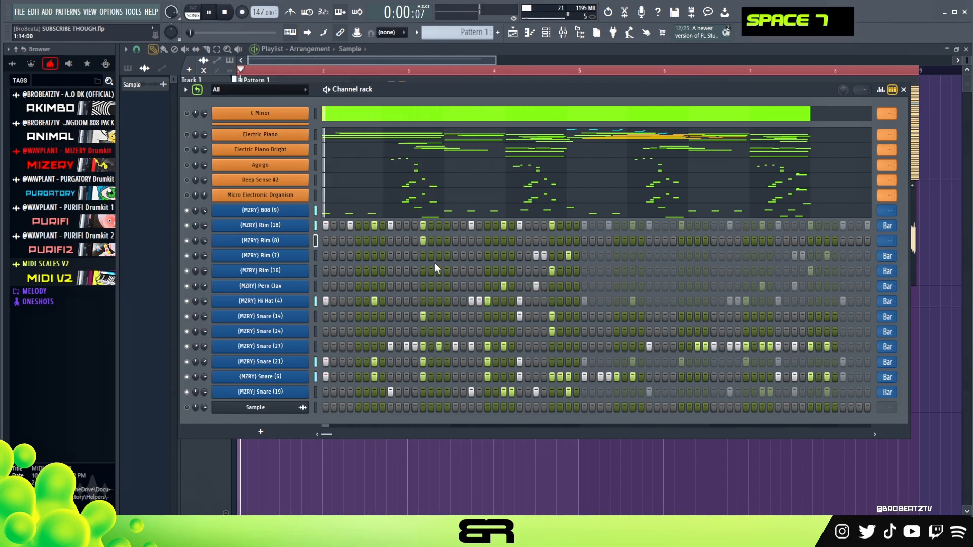
{"action": "key", "text": "space"}
{"action": "left_click", "coordinate": [422, 270]}
{"action": "key", "text": "space"}
{"action": "key", "text": "space"}
Step: Loop the Rim (8) row by bar, and remove the repeated Rim (8) hit on step 45 and Rim (7) hits on 59, 60 and 63
{"action": "key", "text": "space"}
{"action": "key", "text": "space"}
{"action": "key", "text": "space"}
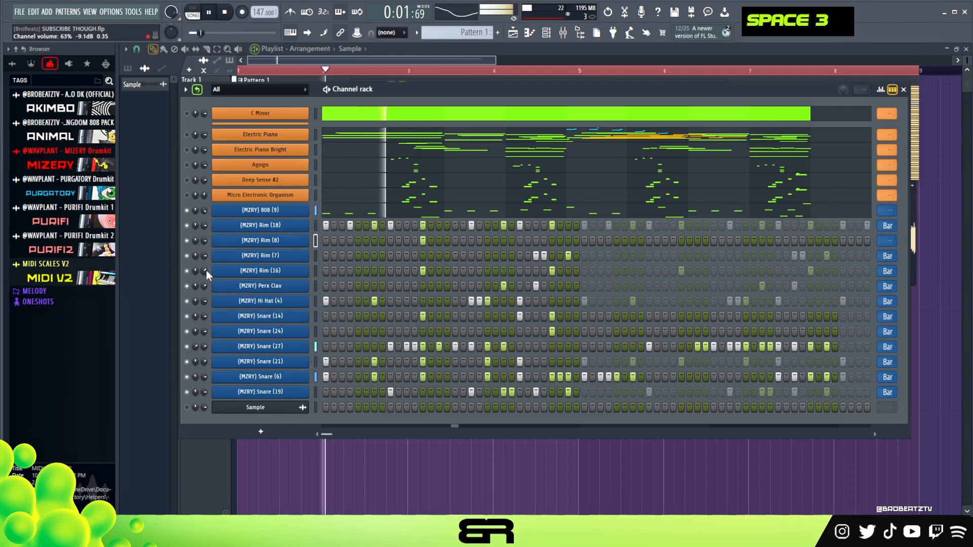
{"action": "key", "text": "space"}
{"action": "key", "text": "space"}
{"action": "key", "text": "space"}
{"action": "key", "text": "space"}
{"action": "scroll", "coordinate": [886, 240], "scroll_direction": "down", "scroll_amount": 3}
{"action": "right_click", "coordinate": [680, 240]}
{"action": "right_click", "coordinate": [826, 256]}
{"action": "right_click", "coordinate": [802, 256]}
{"action": "right_click", "coordinate": [793, 255]}
{"action": "key", "text": "space"}
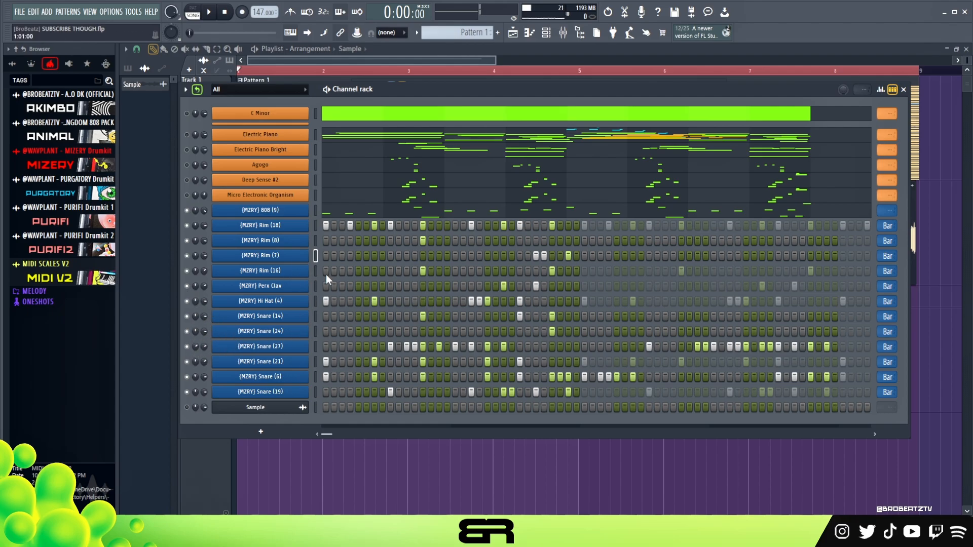
Step: Set the tempo to 144 BPM and play the pattern at the new speed
{"action": "left_click", "coordinate": [209, 12]}
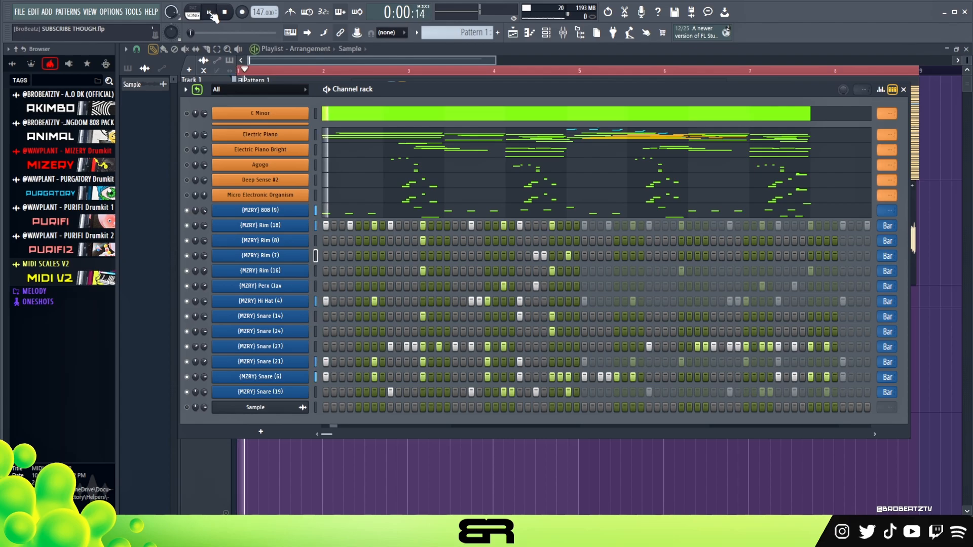
{"action": "key", "text": "space"}
{"action": "scroll", "coordinate": [253, 13], "scroll_direction": "down", "scroll_amount": 2}
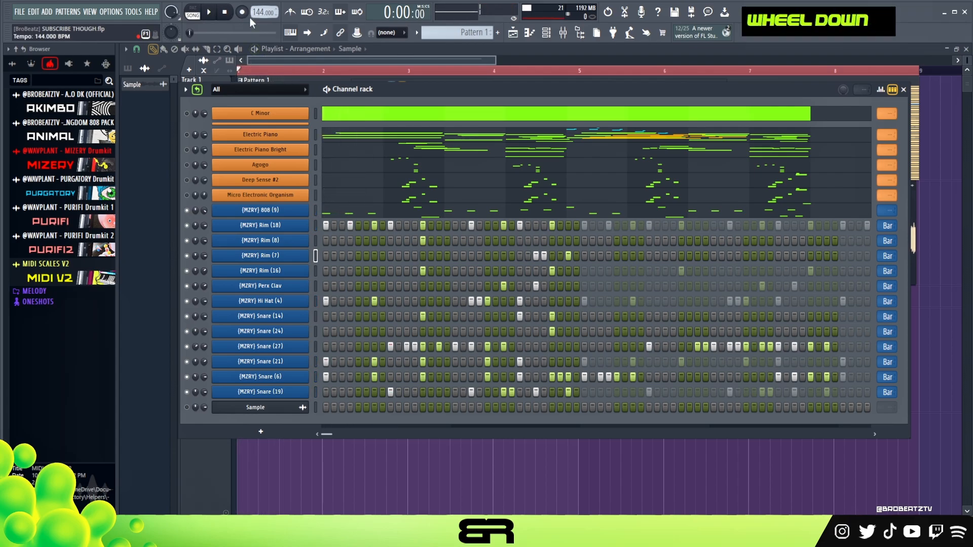
{"action": "key", "text": "space"}
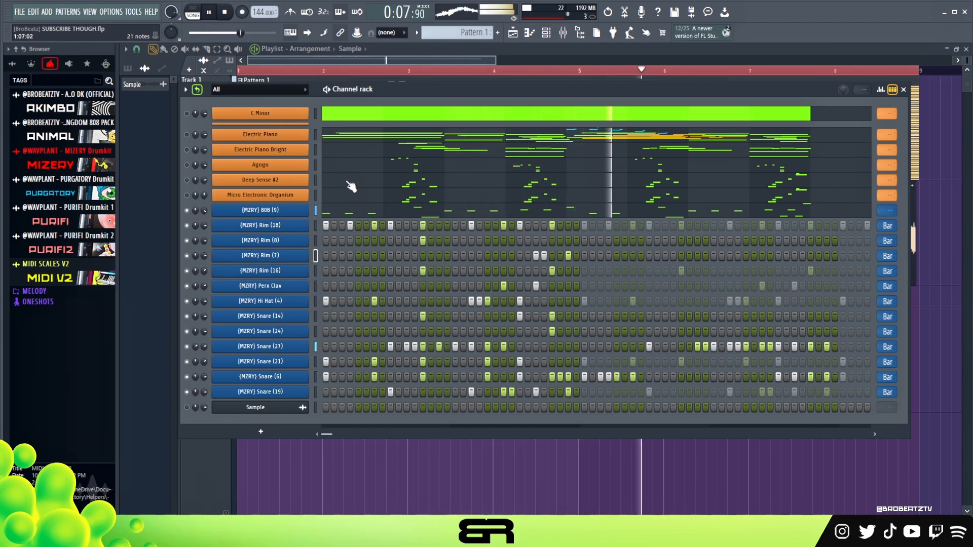
{"action": "key", "text": "space"}
Step: Mute the channels from Rim (8) through Snare (24) and play the remaining pattern
{"action": "double_click", "coordinate": [188, 302]}
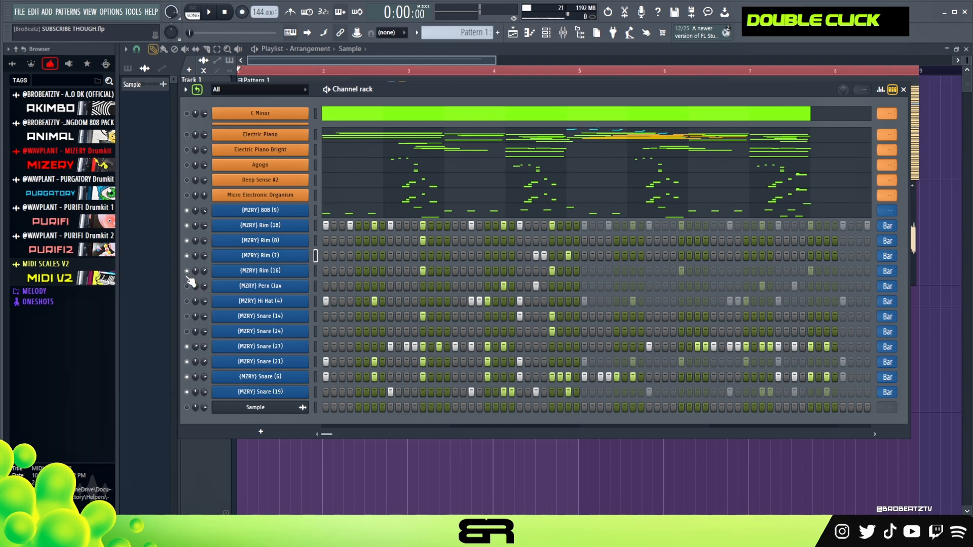
{"action": "key", "text": "space"}
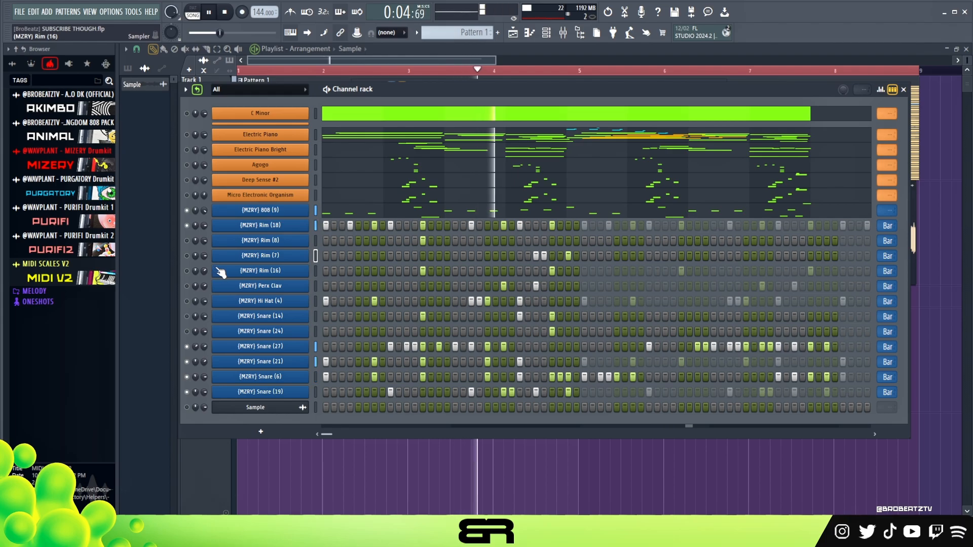
{"action": "key", "text": "space"}
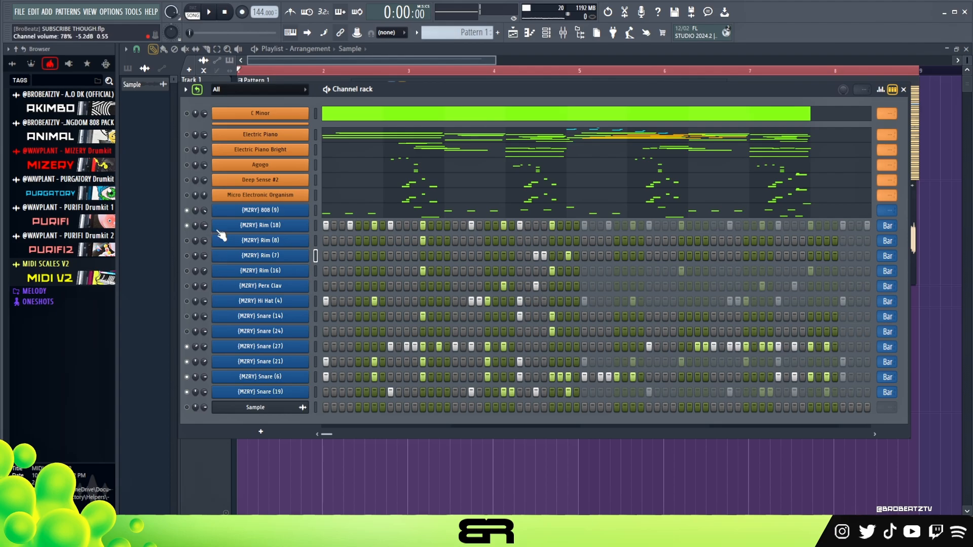
Step: Go over the Snare (27) velocities, and fill the Rim (8) row with hits on steps 1 to 11
{"action": "left_click", "coordinate": [880, 89]}
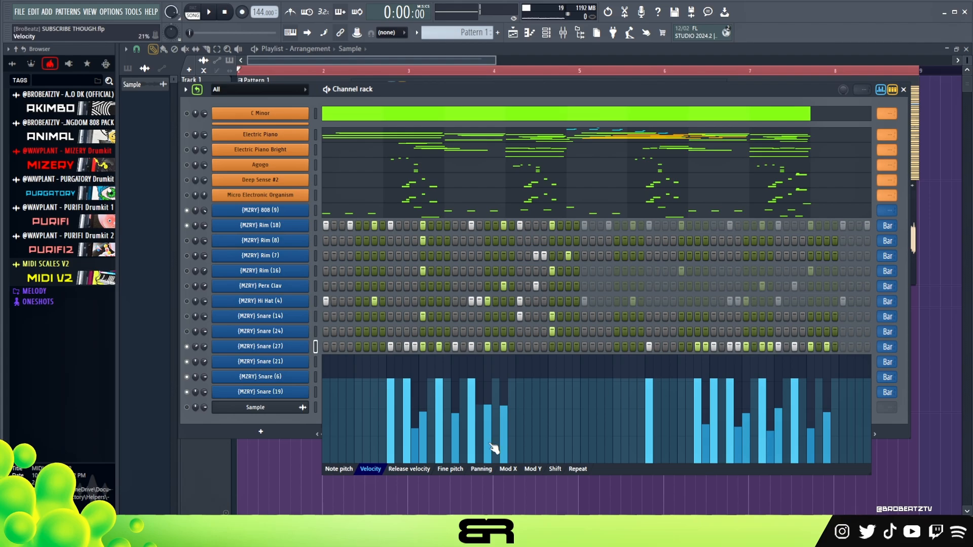
{"action": "left_click", "coordinate": [882, 90]}
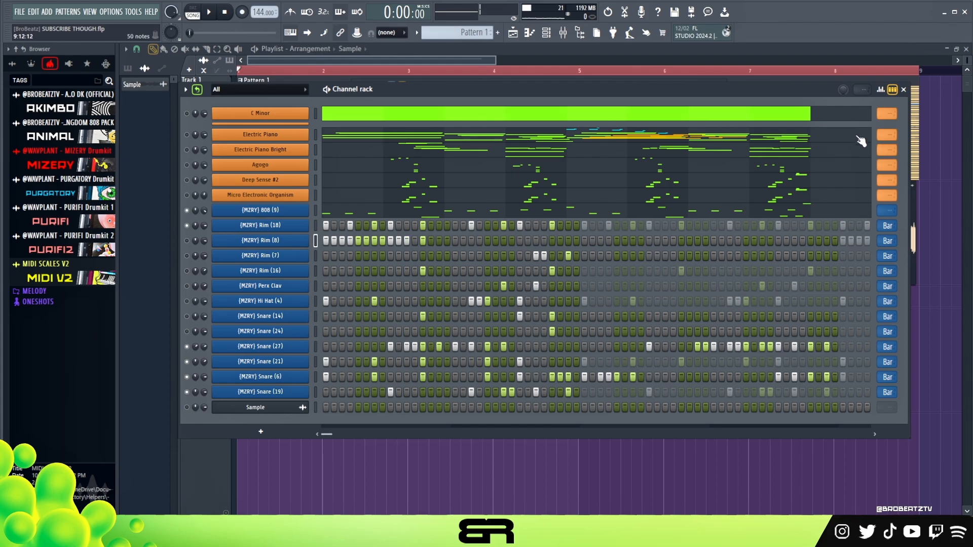
Step: Shape the Rim (8) velocities into rising ramps on steps 1–4, 6–8 and 10–11, and audition the pattern
{"action": "left_click", "coordinate": [881, 91]}
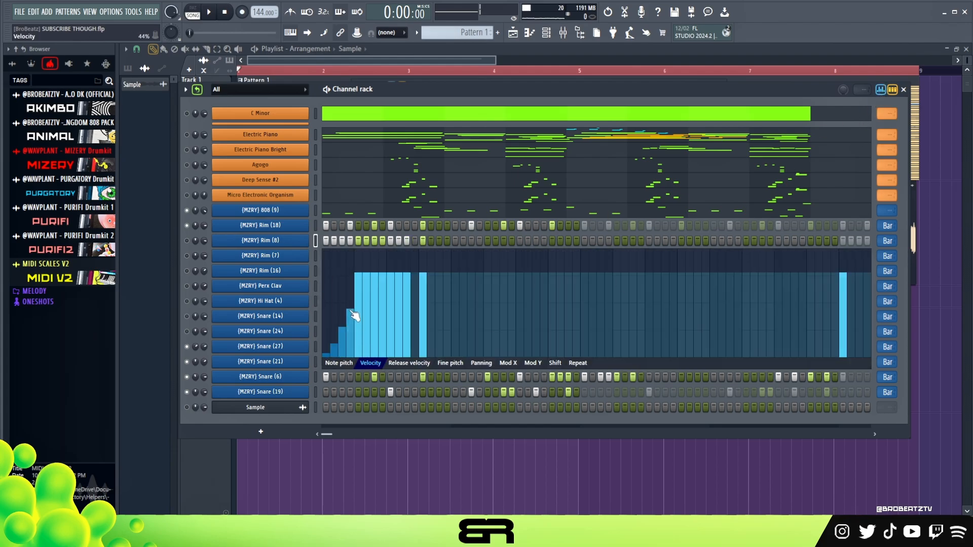
{"action": "left_click_drag", "start_coordinate": [371, 345], "coordinate": [385, 335]}
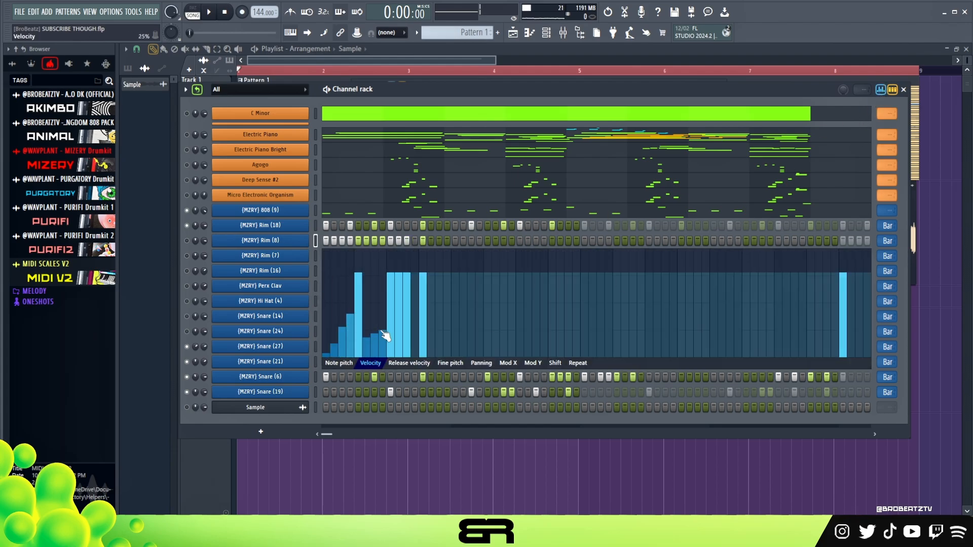
{"action": "left_click", "coordinate": [407, 320]}
{"action": "key", "text": "space"}
{"action": "key", "text": "space"}
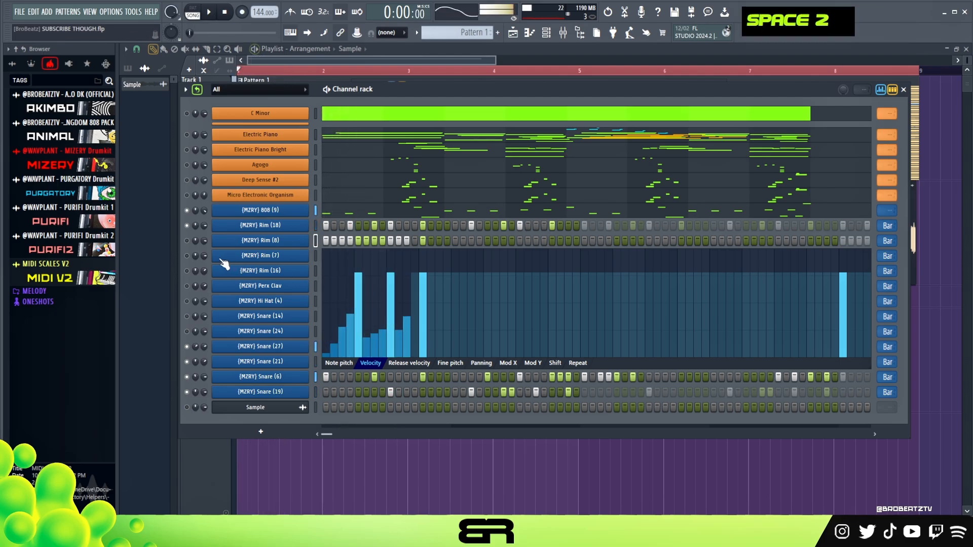
{"action": "key", "text": "space"}
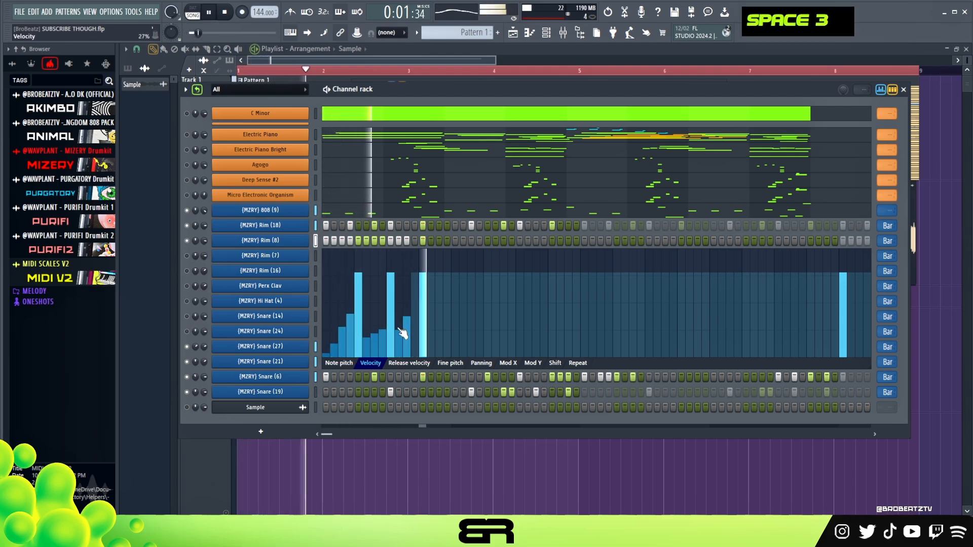
{"action": "key", "text": "space"}
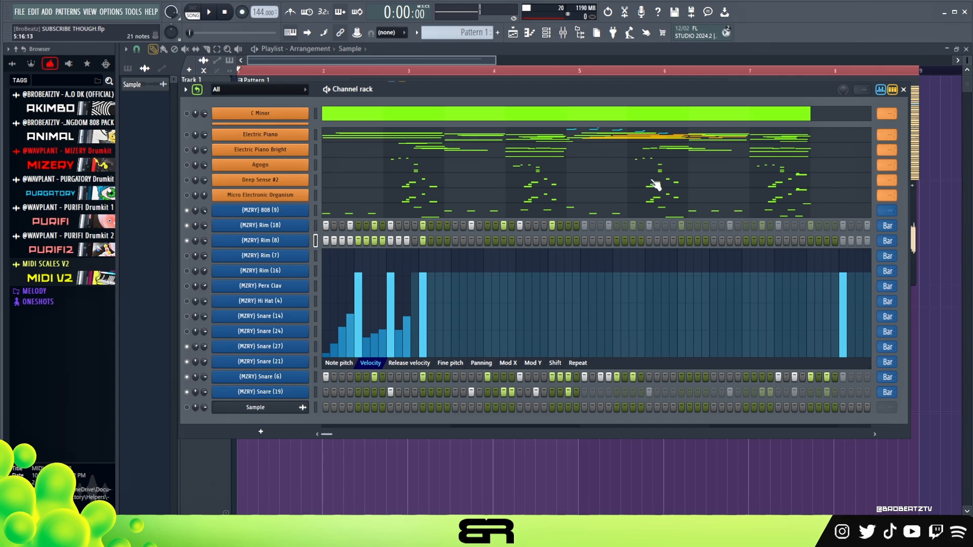
{"action": "left_click", "coordinate": [880, 91]}
{"action": "key", "text": "space"}
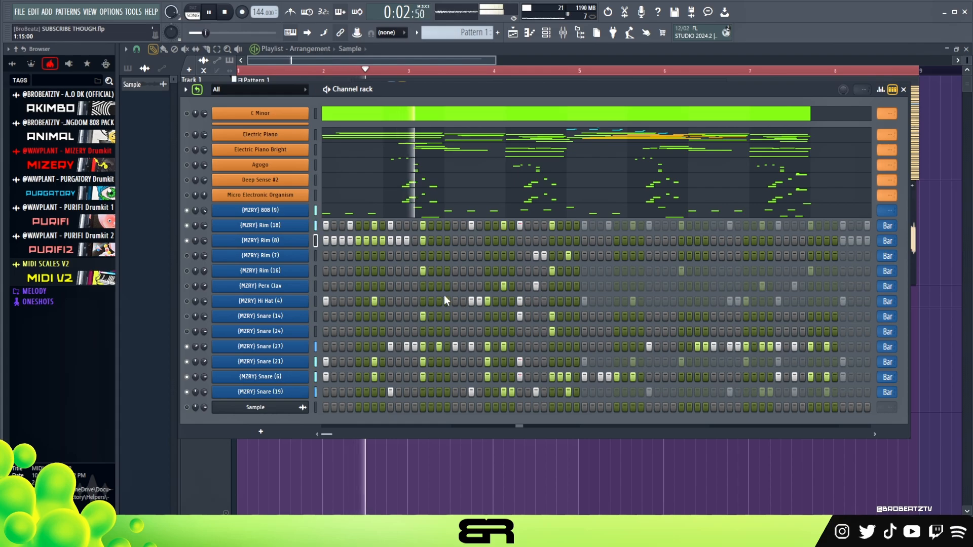
{"action": "key", "text": "space"}
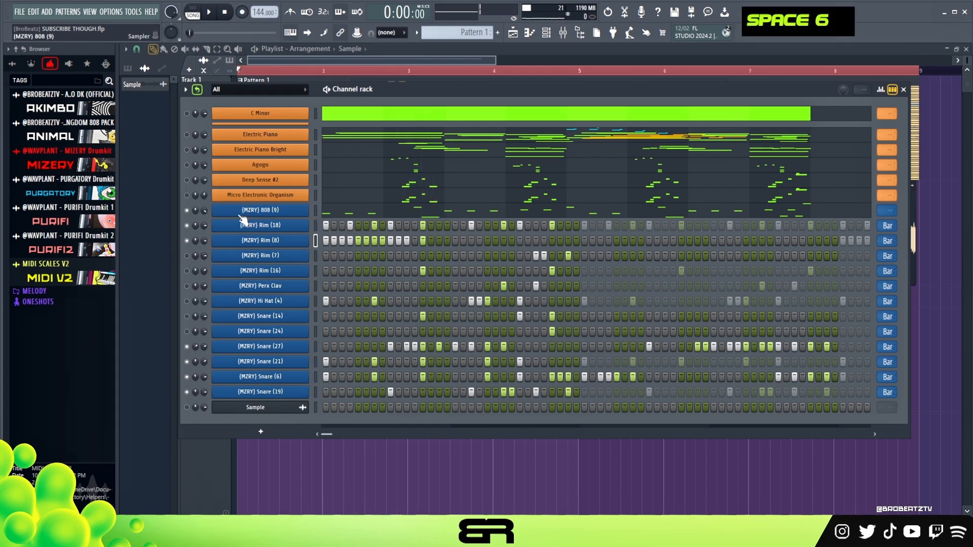
Step: Open the mixer, look over the Fruity WaveShaper effect on the Master track, and close the mixer
{"action": "key", "text": "F6"}
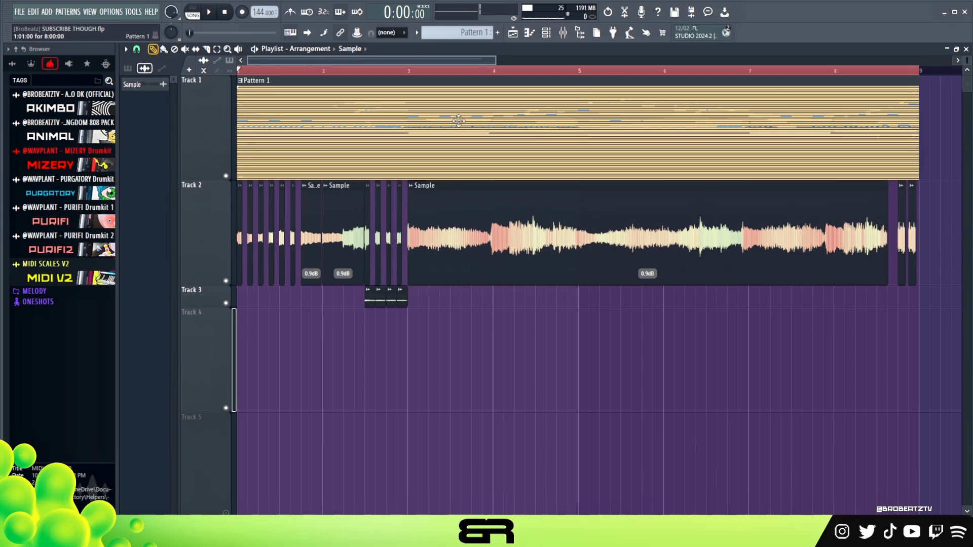
{"action": "left_click", "coordinate": [563, 34]}
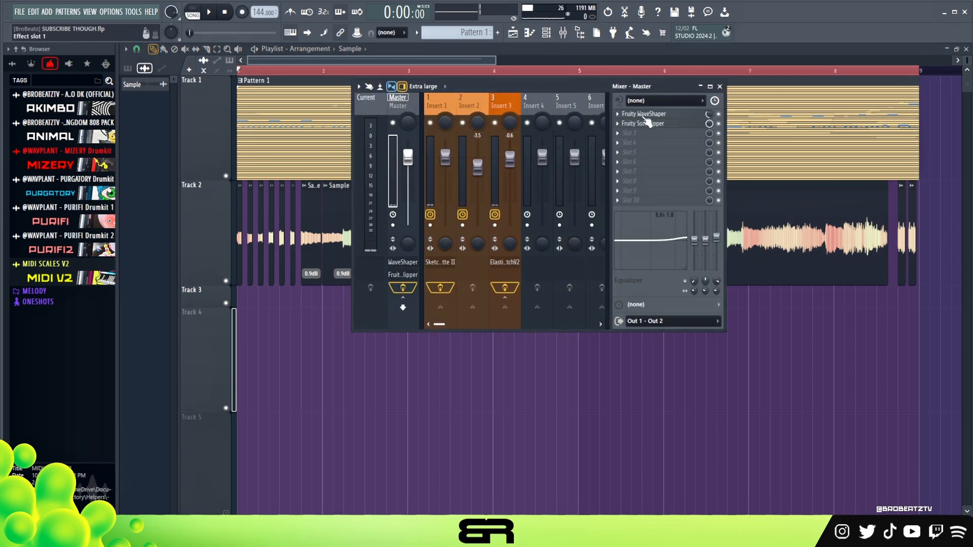
{"action": "left_click", "coordinate": [644, 114]}
{"action": "left_click", "coordinate": [854, 121]}
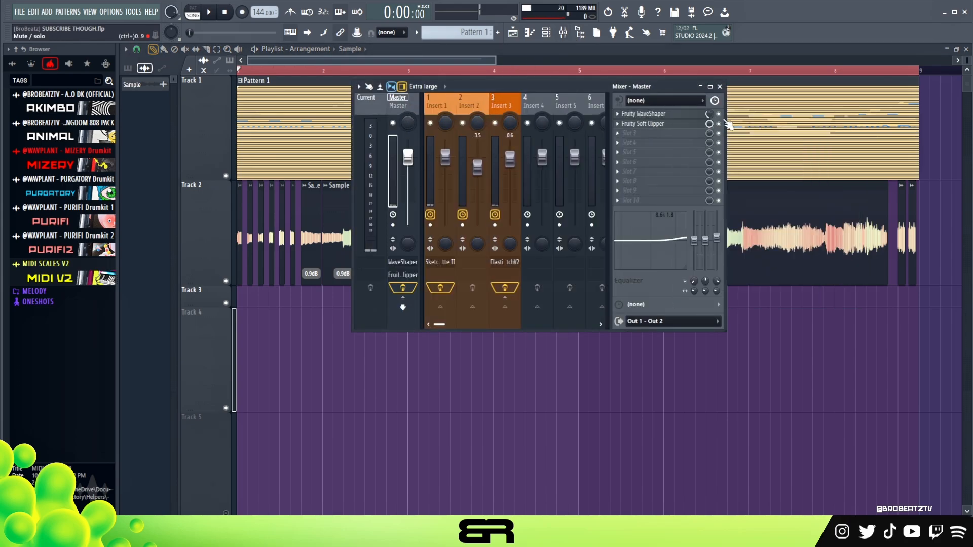
{"action": "left_click", "coordinate": [720, 87]}
Step: Play the arrangement from the start, and look over the chopped Sample clips on Track 2 and Track 3
{"action": "key", "text": "space"}
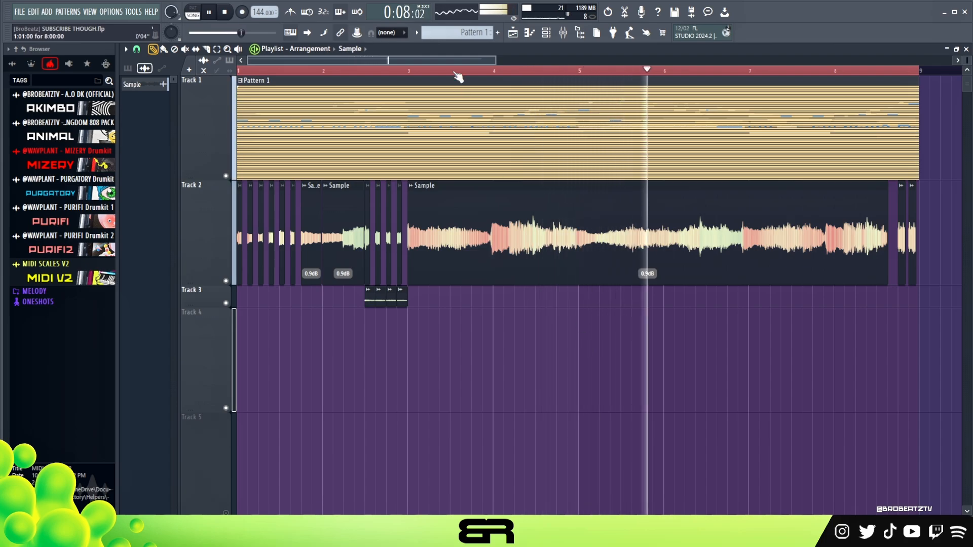
{"action": "key", "text": "space"}
{"action": "left_click", "coordinate": [547, 39]}
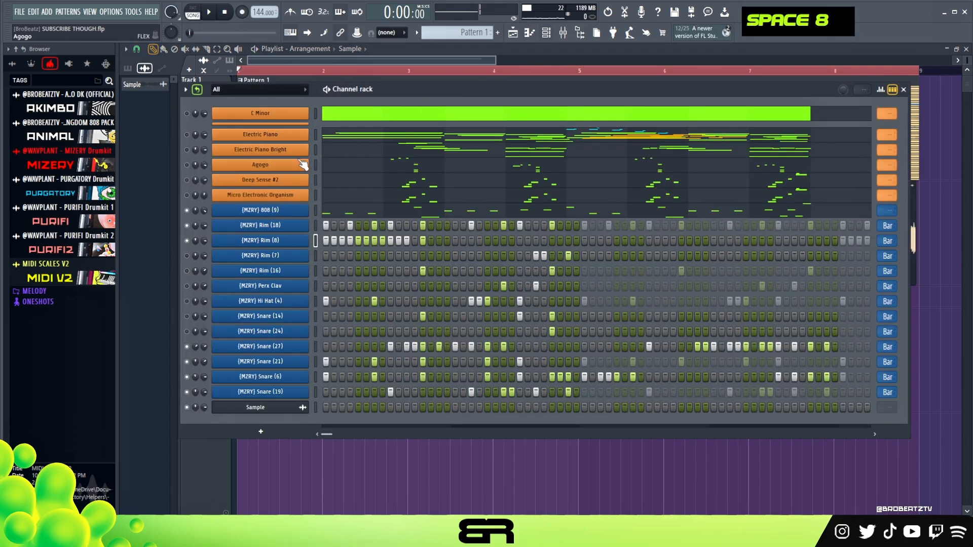
{"action": "right_click", "coordinate": [398, 436]}
{"action": "scroll", "coordinate": [389, 65], "scroll_direction": "up", "scroll_amount": 5}
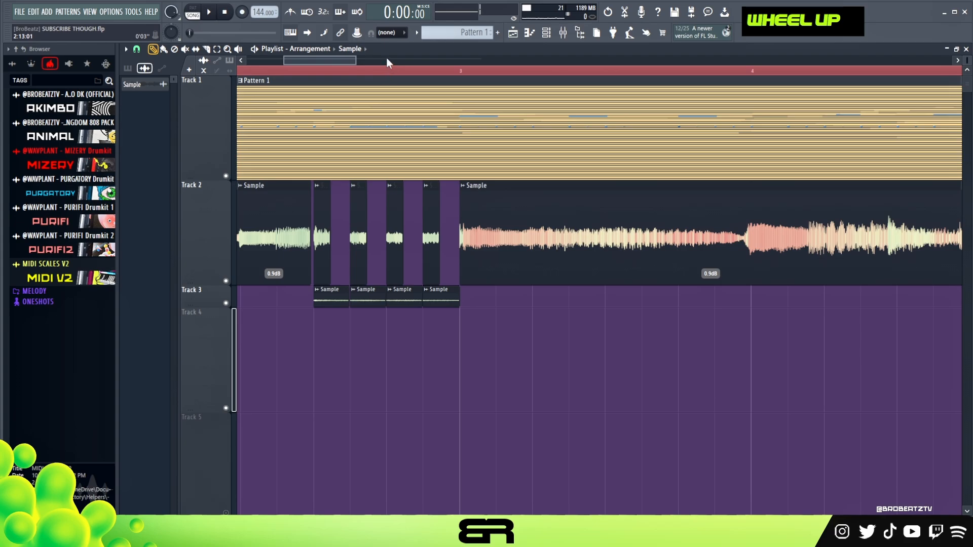
{"action": "scroll", "coordinate": [386, 62], "scroll_direction": "right", "scroll_amount": 6}
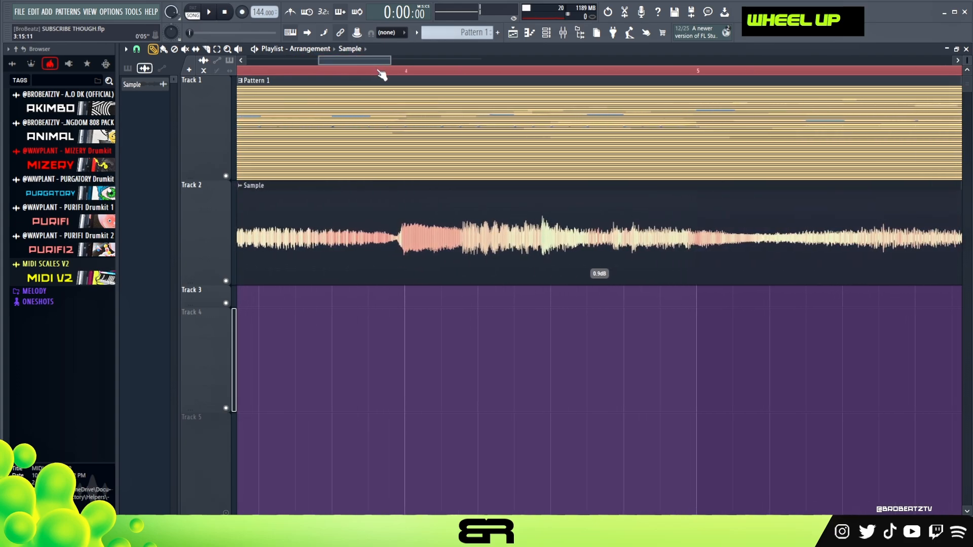
{"action": "scroll", "coordinate": [381, 75], "scroll_direction": "down", "scroll_amount": 6}
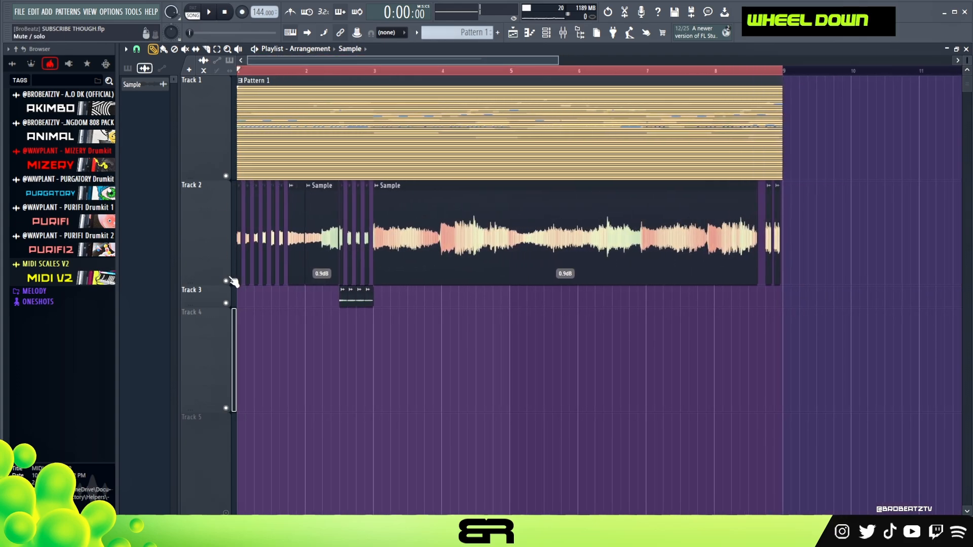
Step: Toggle the mute switches of Track 2 and Track 3 in the playlist
{"action": "left_click", "coordinate": [229, 280]}
{"action": "left_click", "coordinate": [229, 303]}
{"action": "key", "text": "F6"}
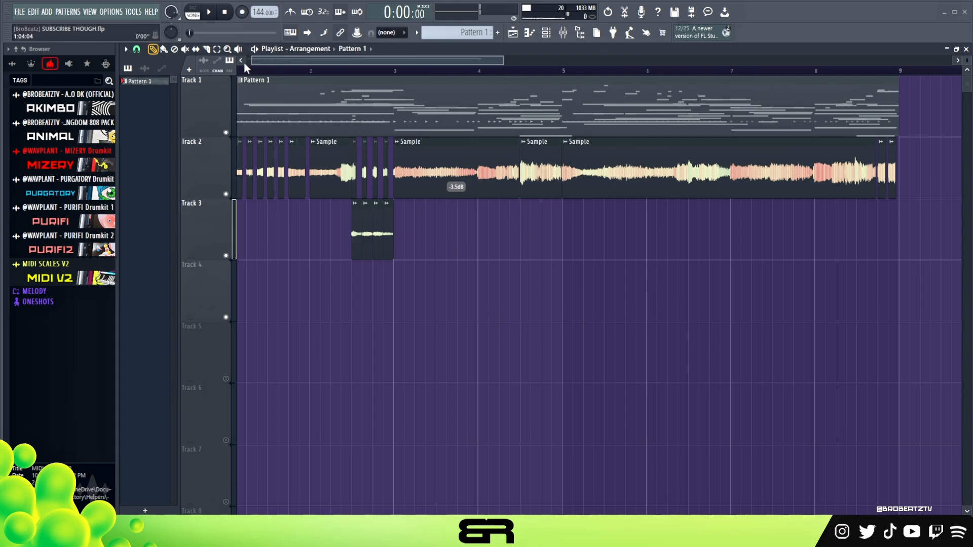
Step: Play the playlist arrangement from bar 1 to listen to Pattern 1 with the chopped samples
{"action": "left_click_drag", "start_coordinate": [262, 61], "coordinate": [201, 72]}
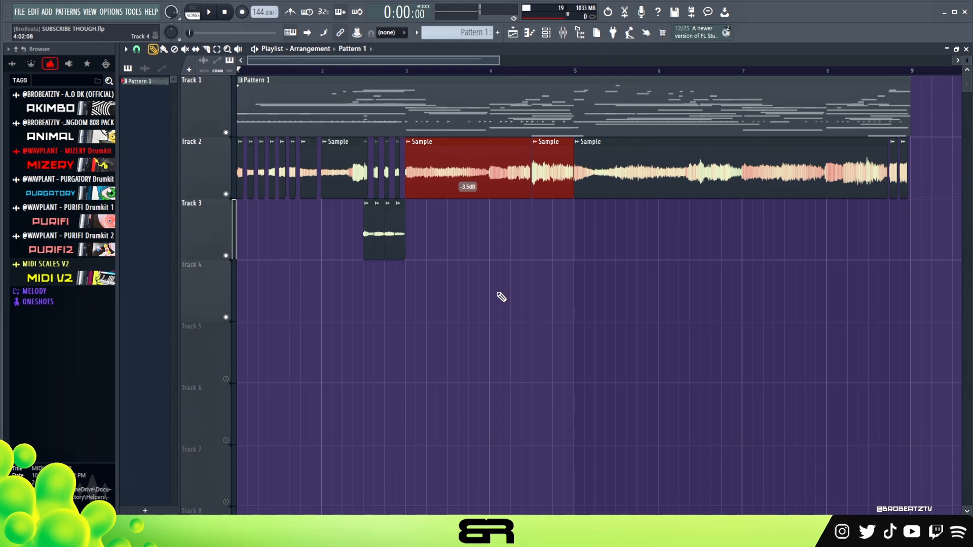
{"action": "key", "text": "space"}
{"action": "right_click", "coordinate": [618, 303]}
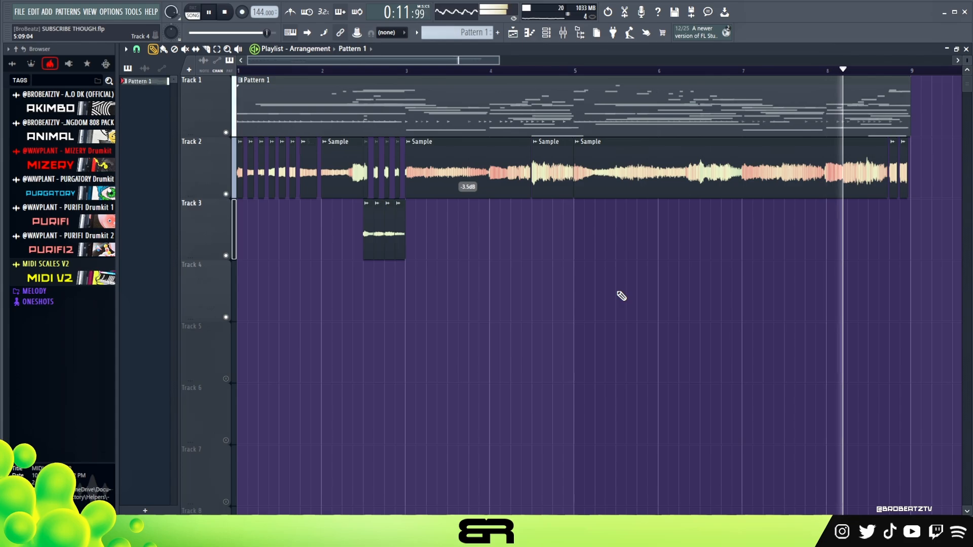
{"action": "key", "text": "space"}
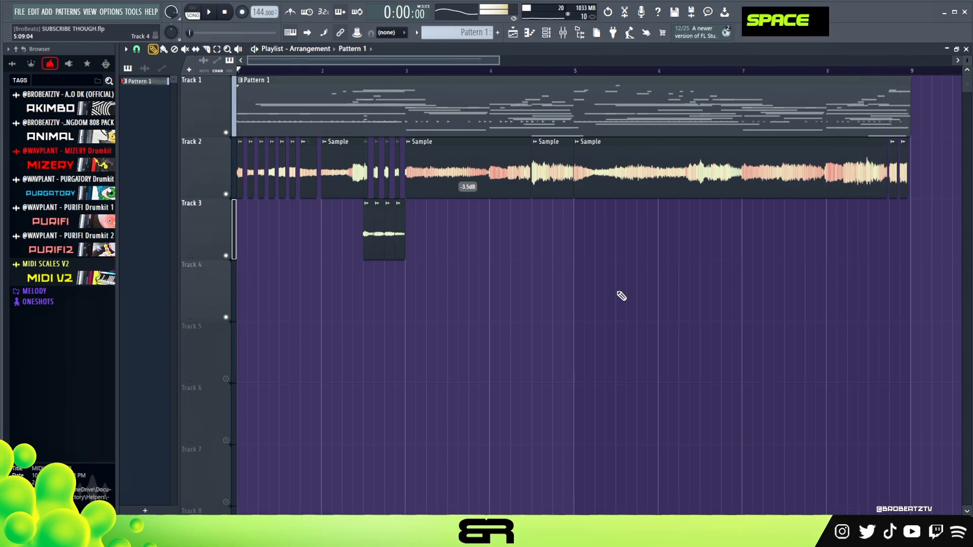